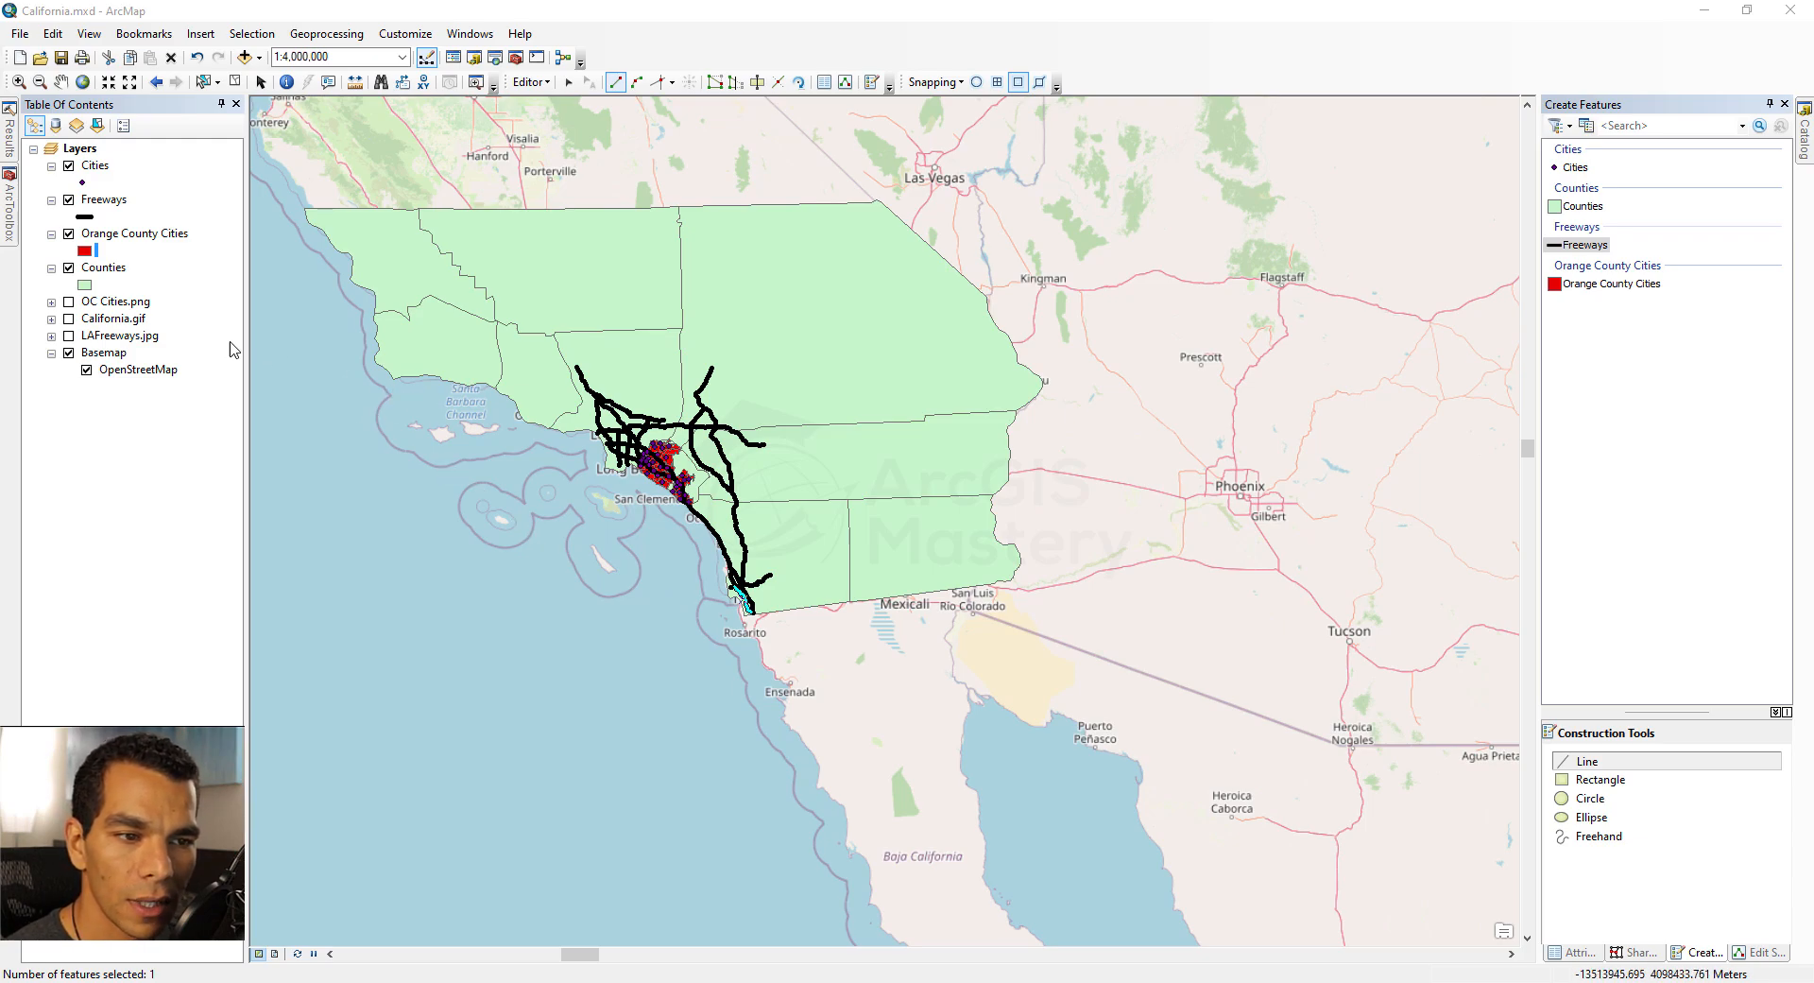
Step: Turn on the OC Cities.png, California.gif and LAFreeways.jpg images and hide the Counties, Orange County Cities, Freeways and Cities layers
click(69, 301)
click(69, 319)
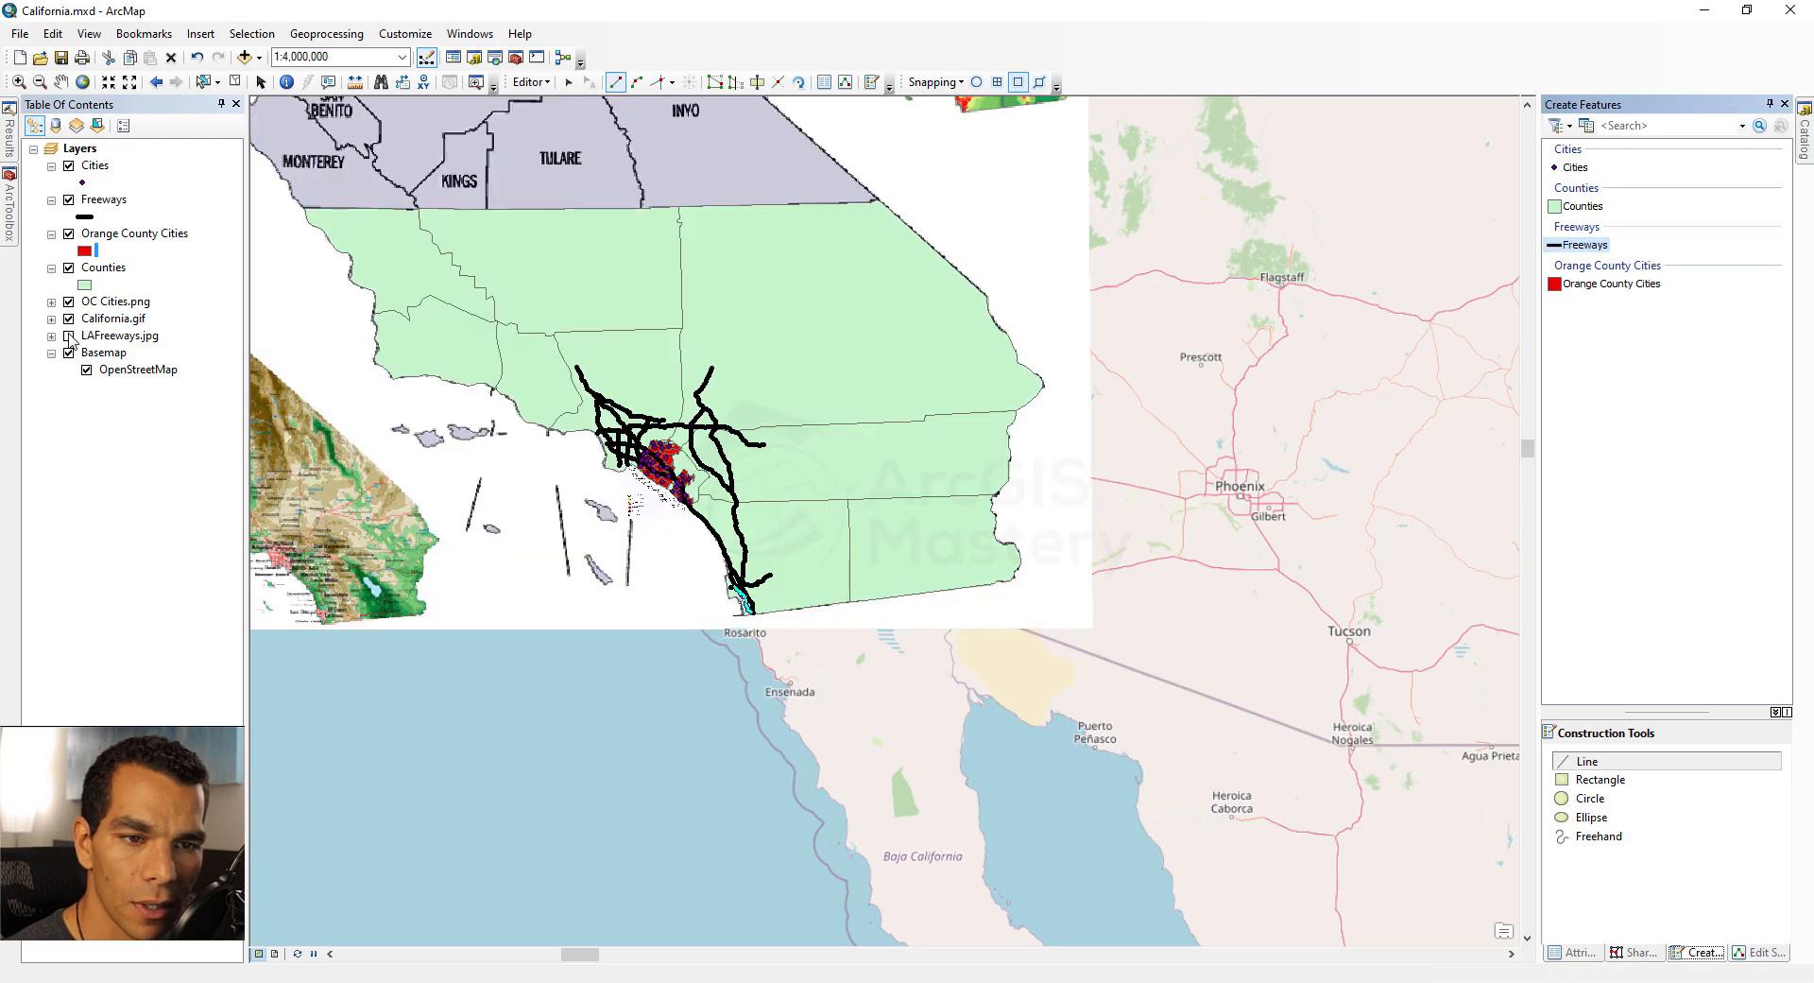
click(69, 335)
click(69, 267)
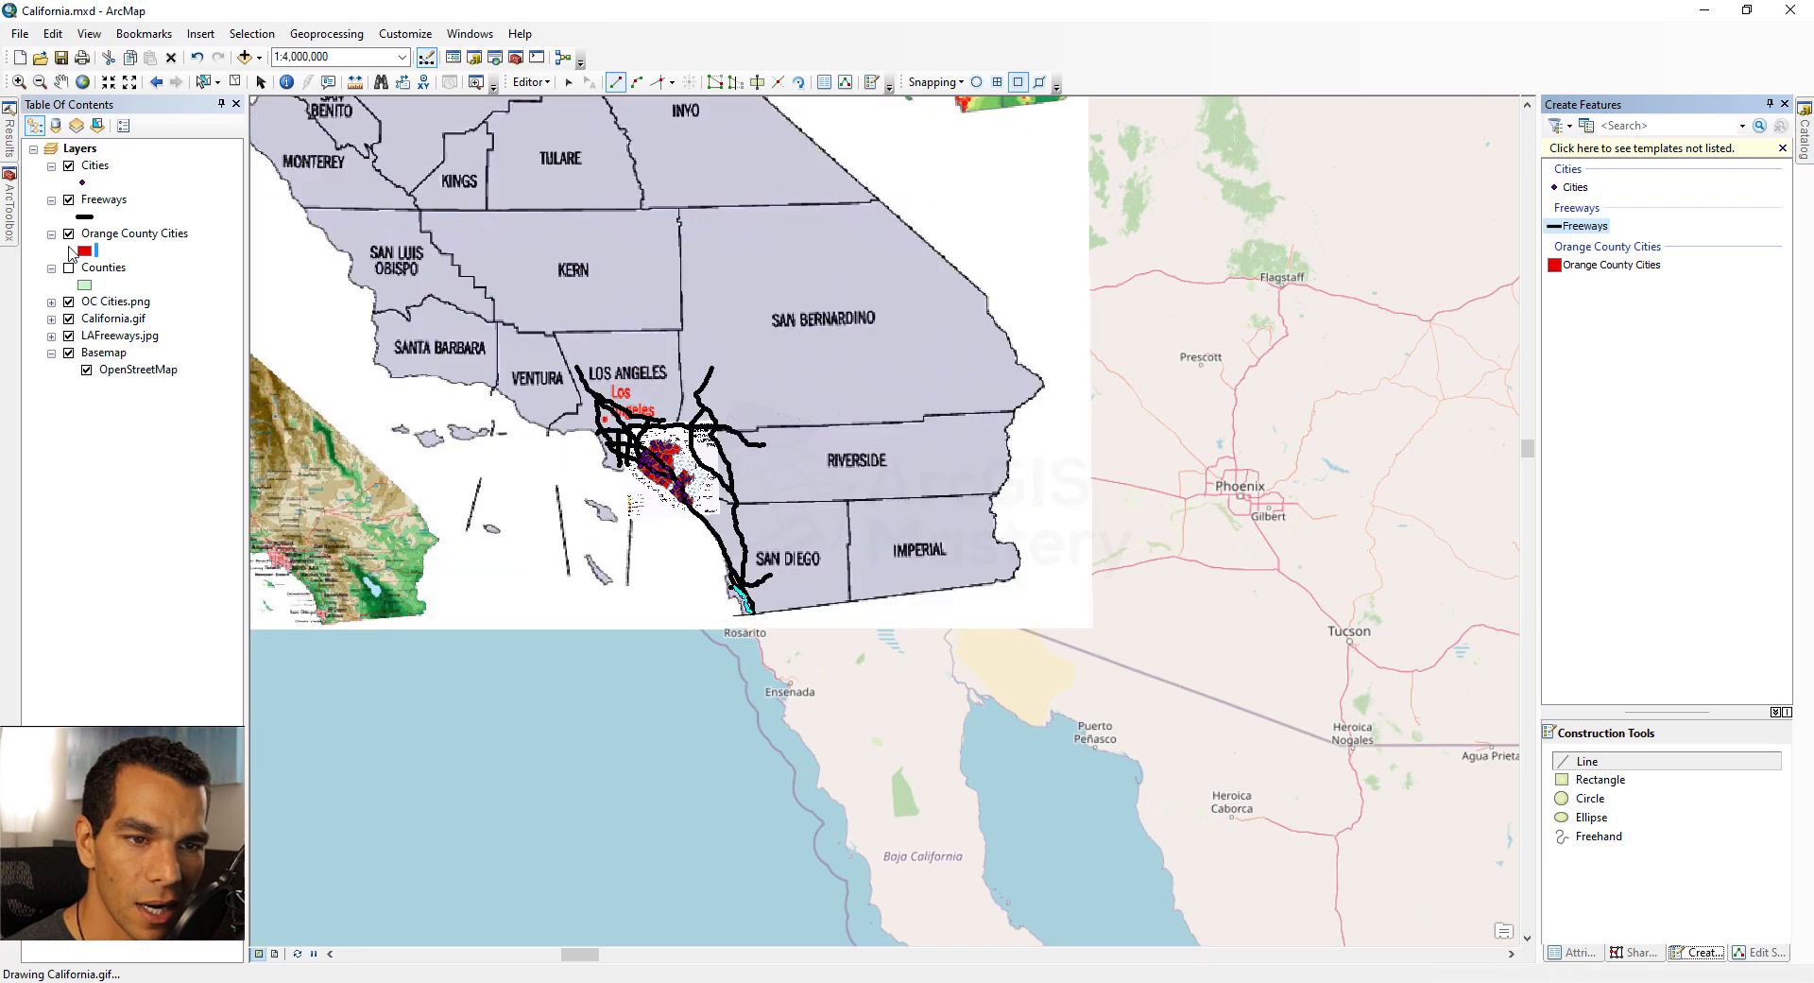
click(69, 234)
click(69, 200)
click(69, 166)
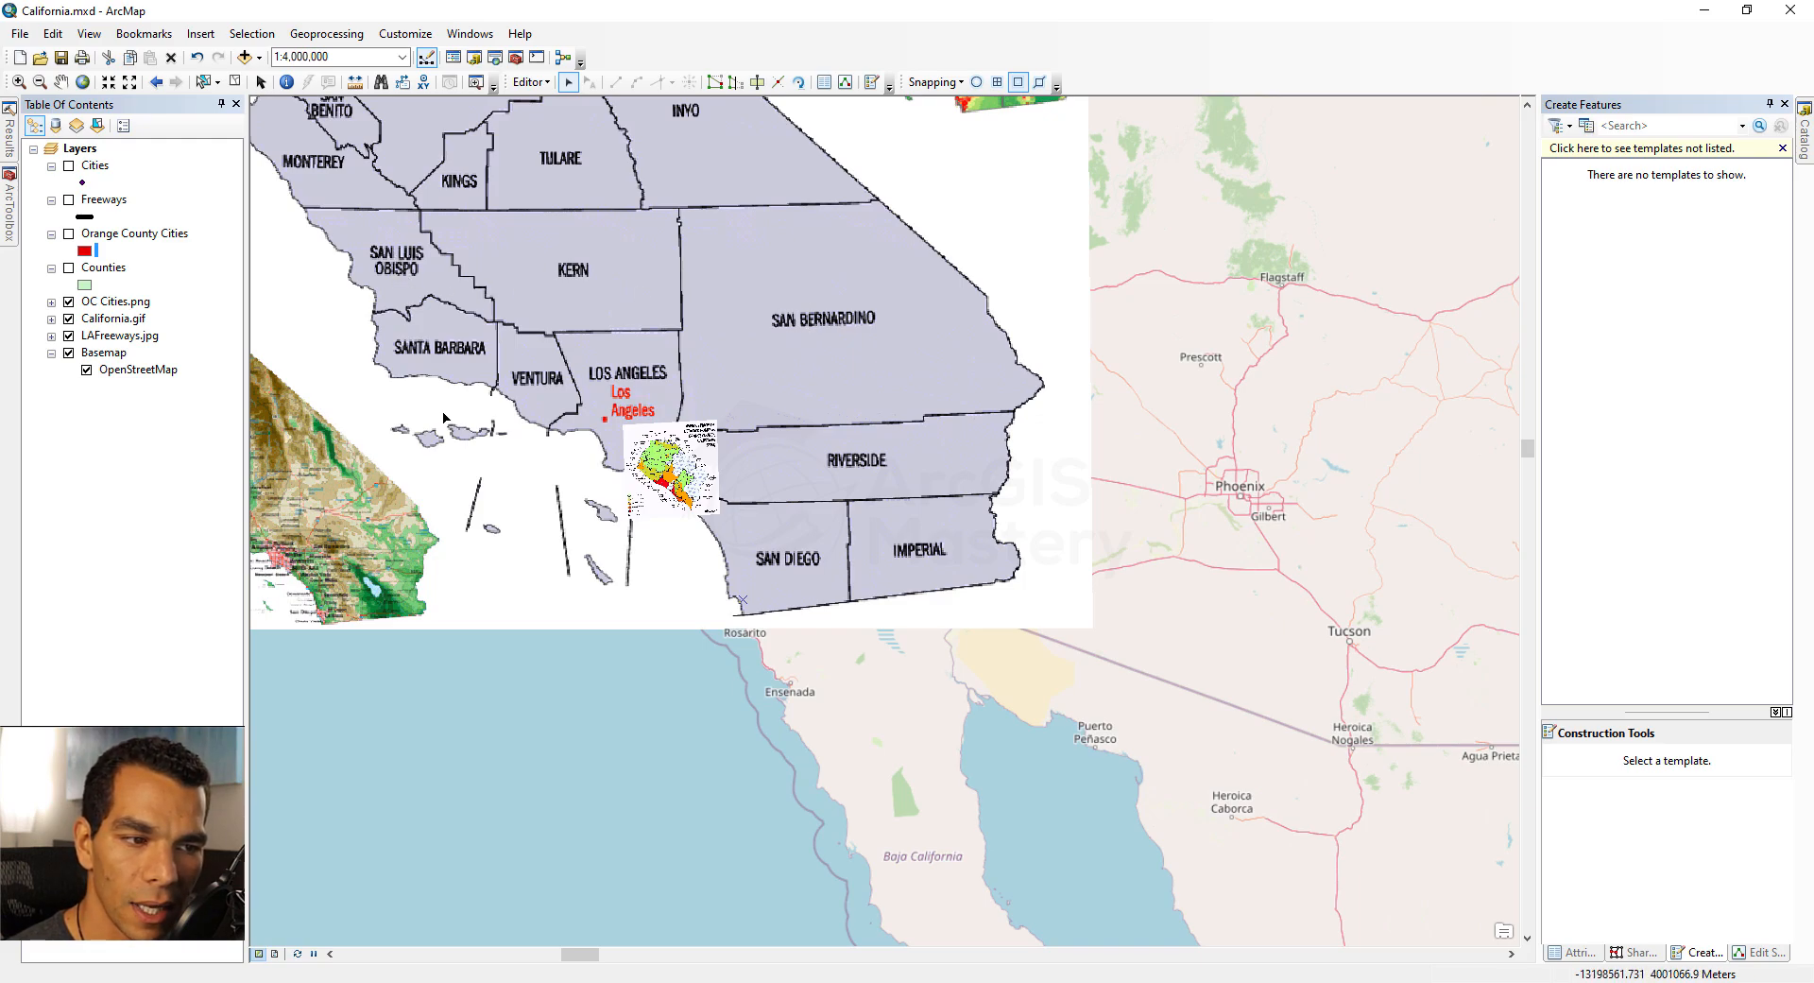
Step: Zoom to the Orange County bookmark and compare the images by toggling them, leaving only California.gif shown
click(144, 33)
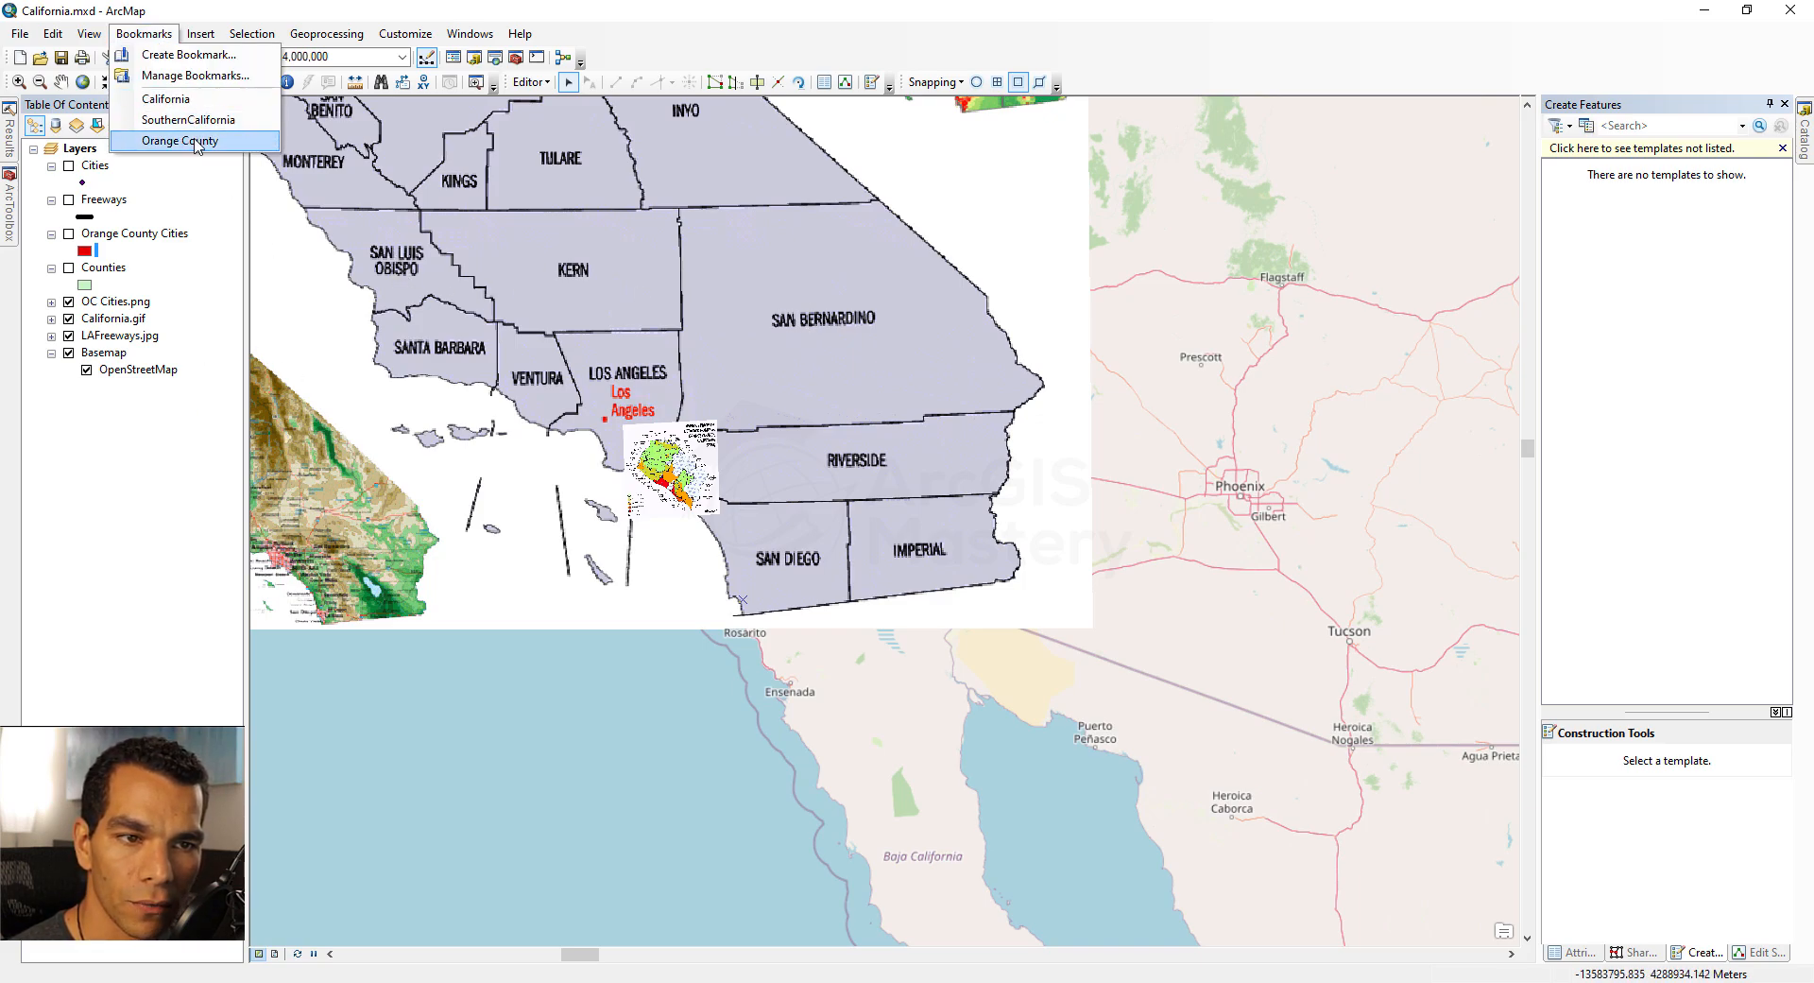
click(182, 140)
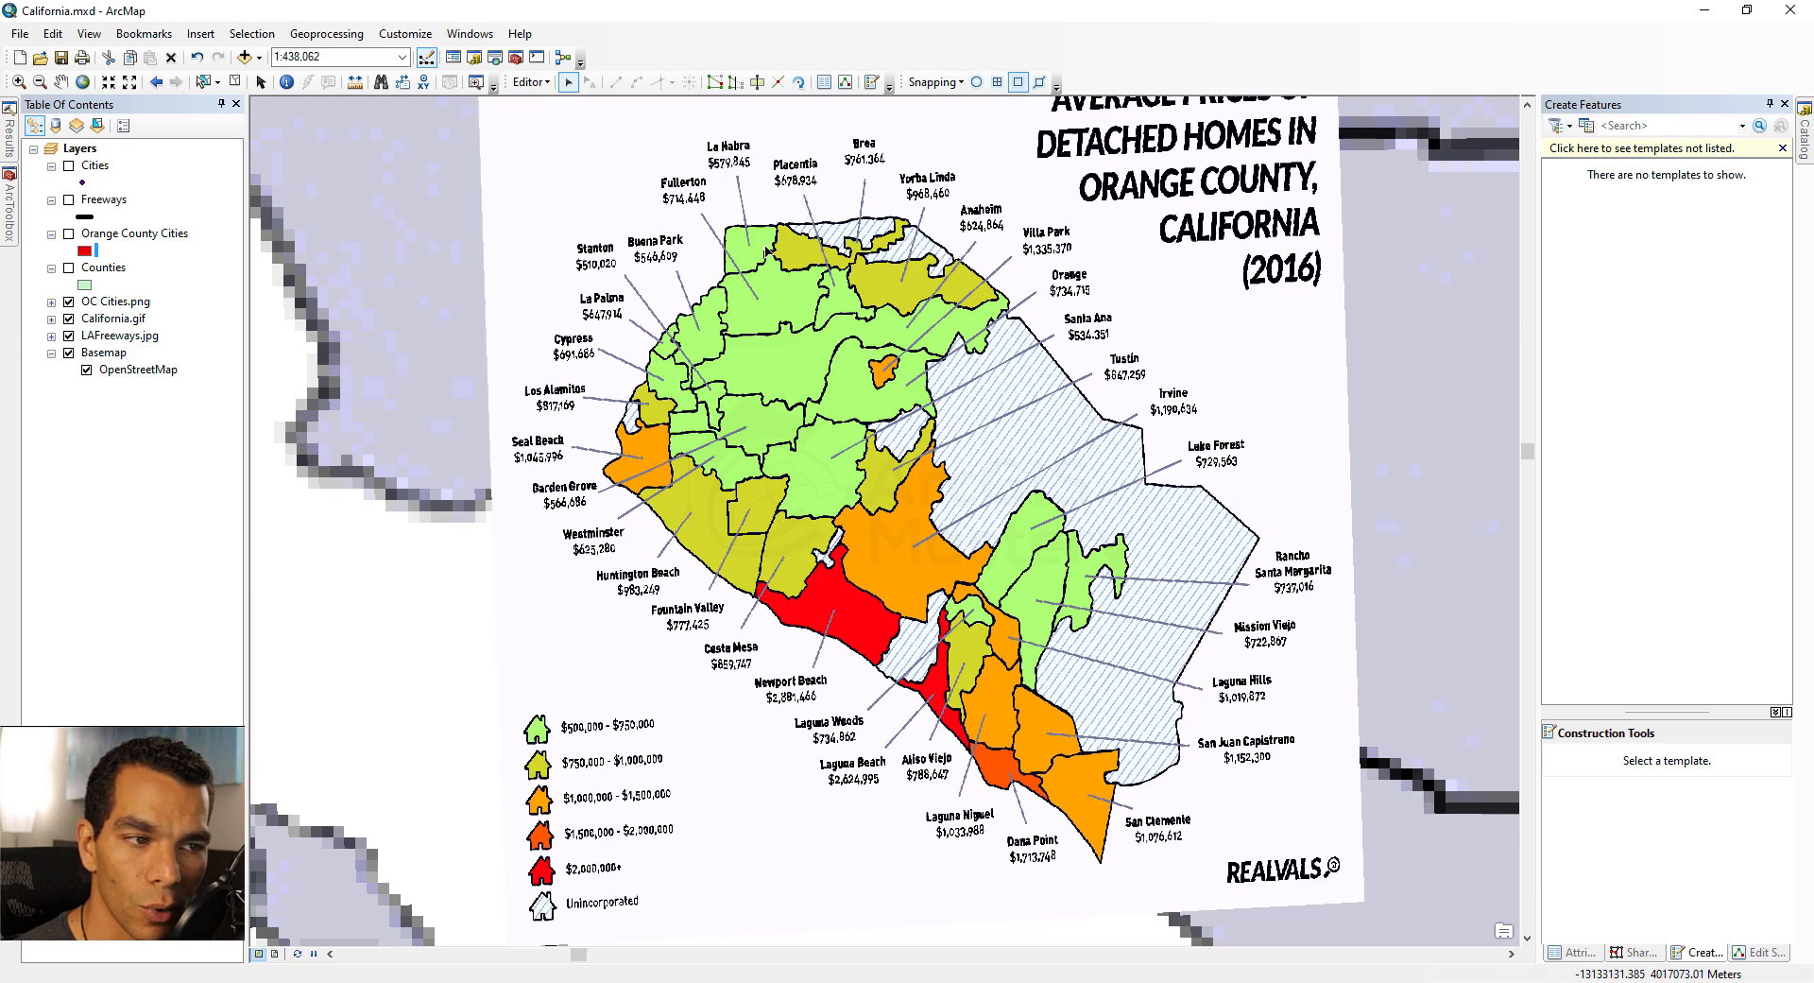
click(128, 336)
click(69, 302)
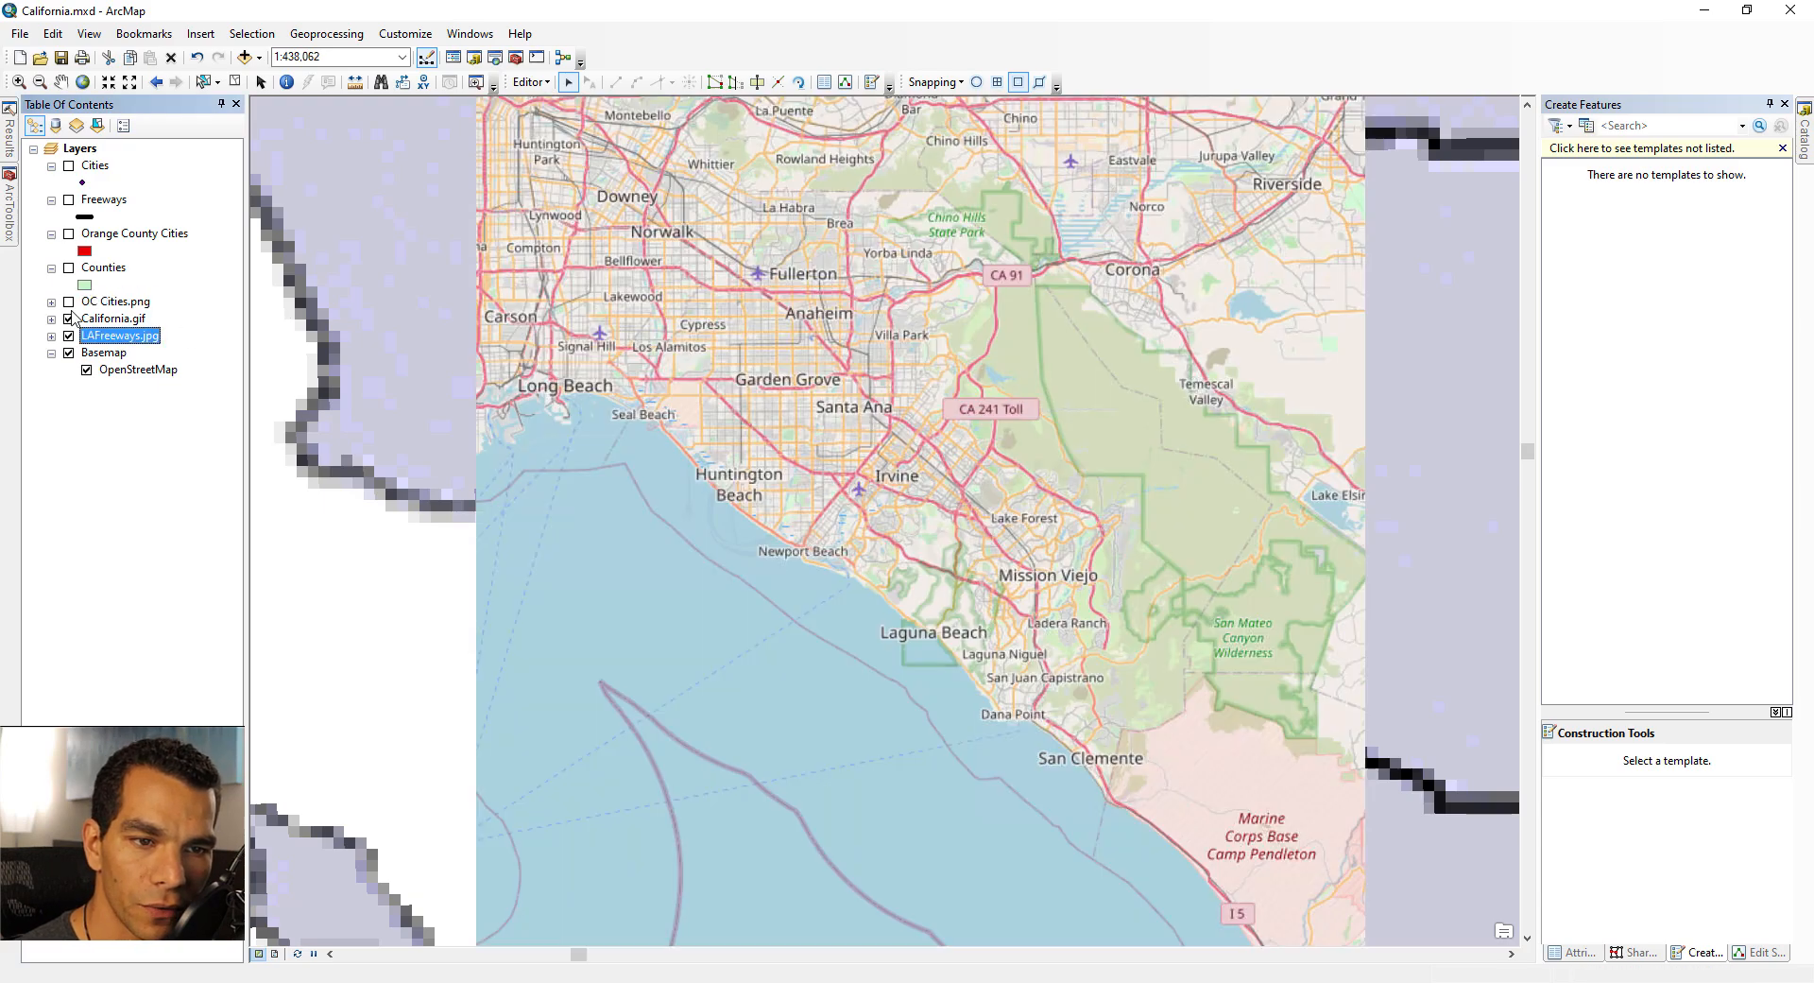
click(69, 318)
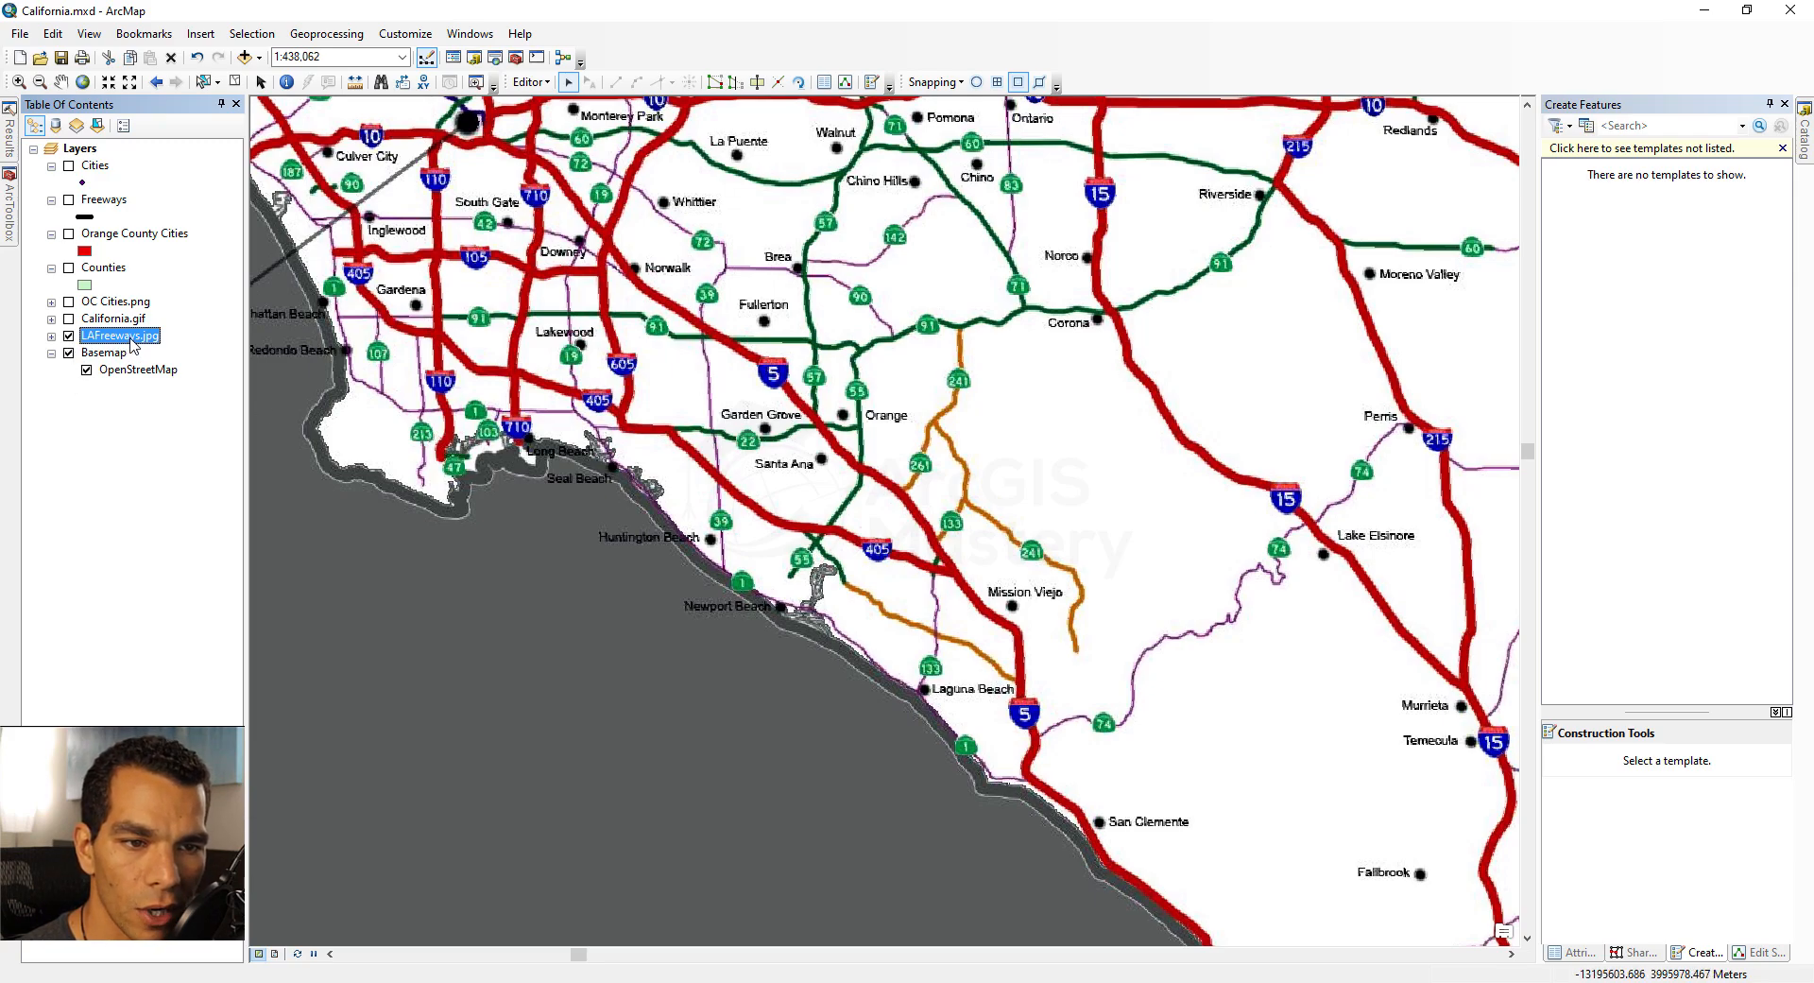
click(68, 336)
click(68, 320)
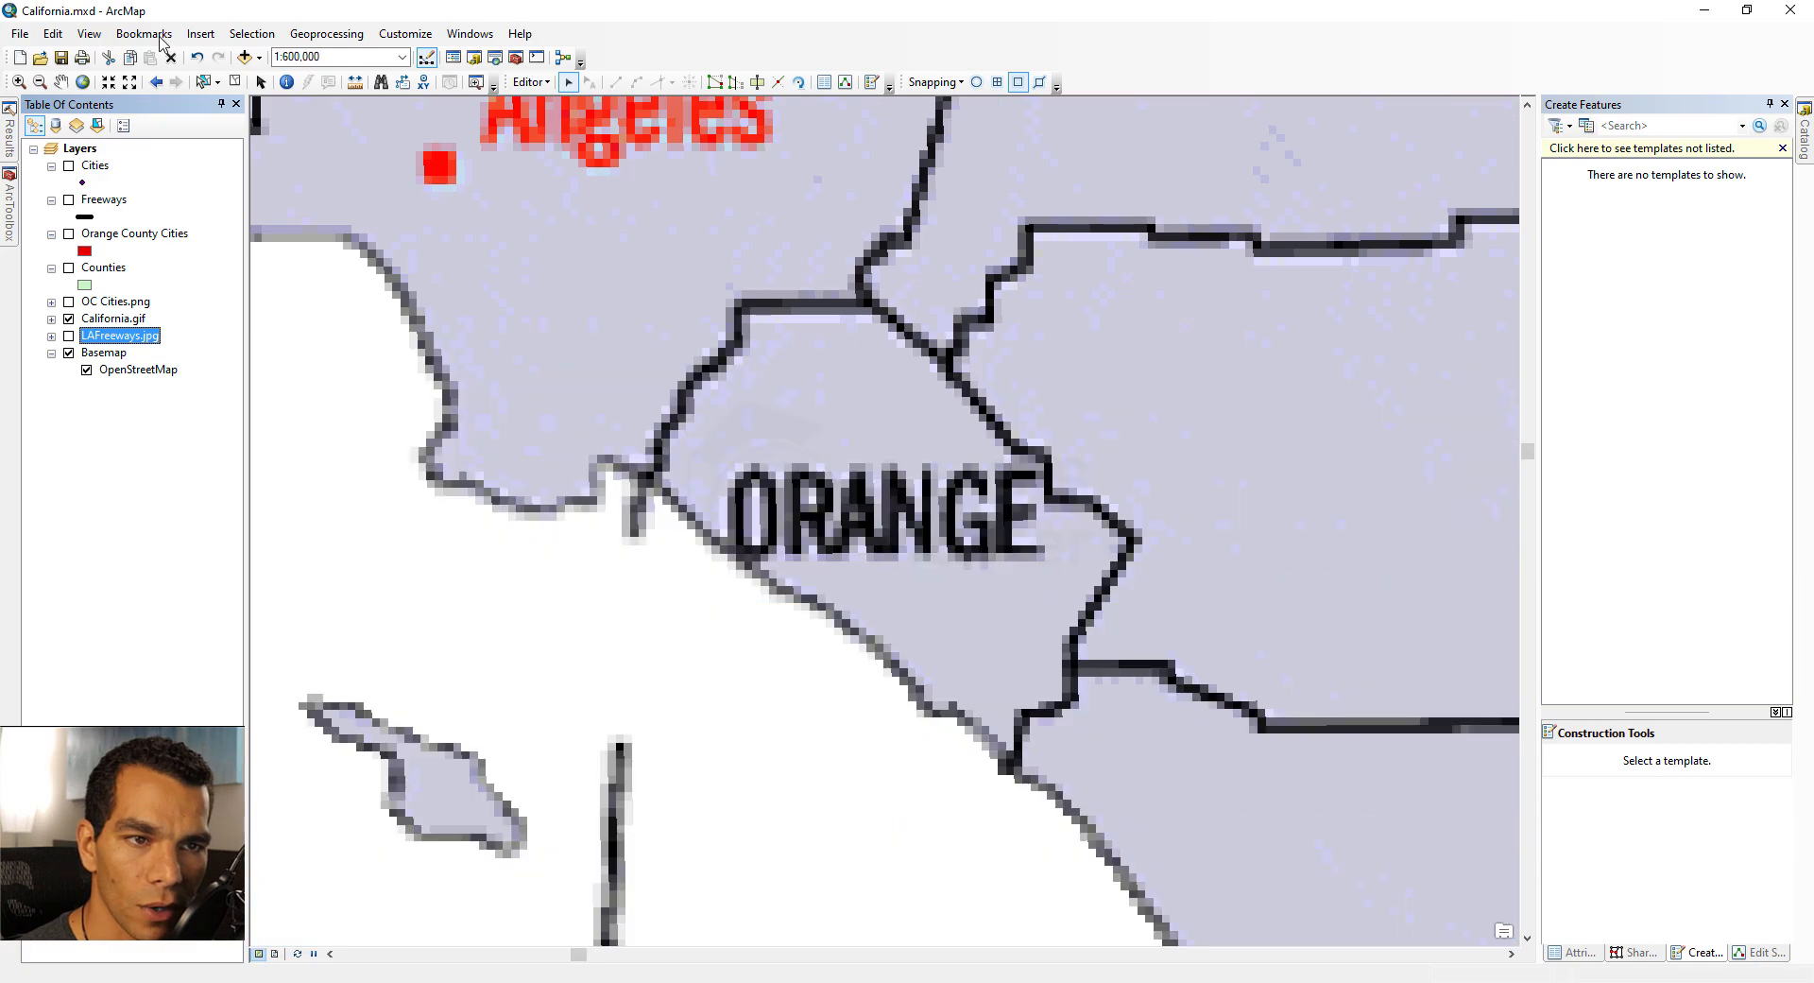
Step: Zoom to the SouthernCalifornia bookmark and turn the Counties layer back on
click(144, 33)
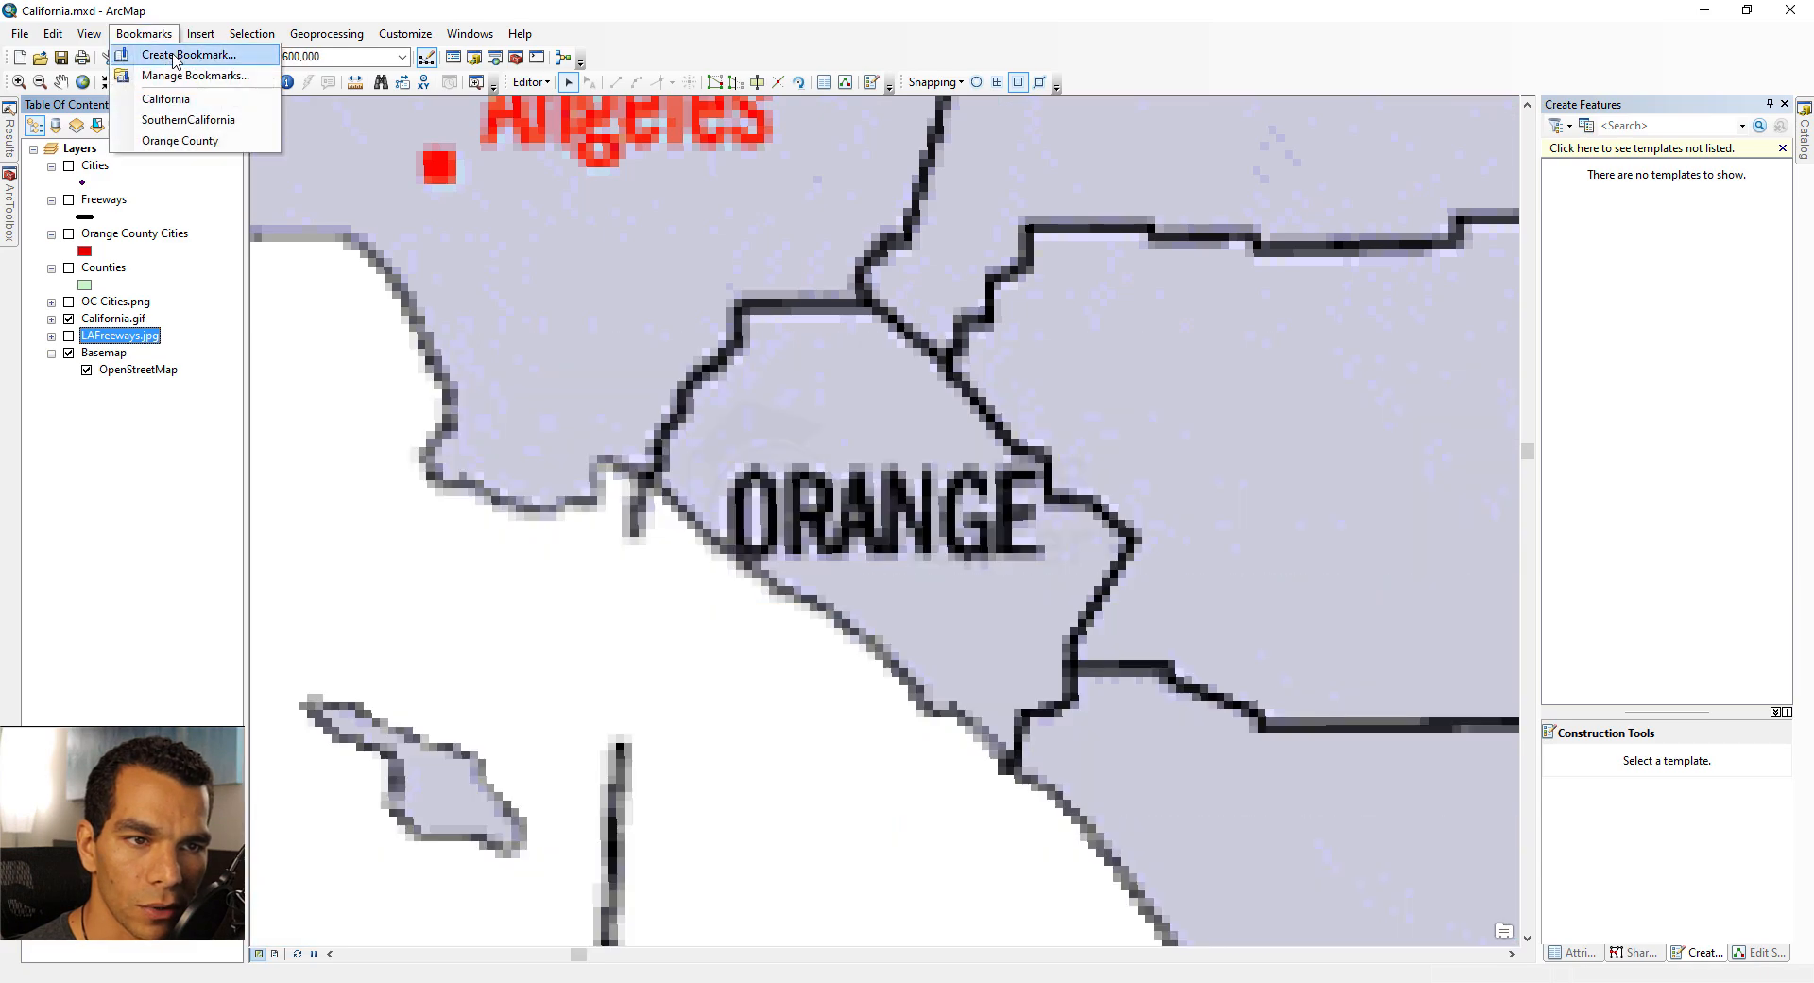
click(188, 120)
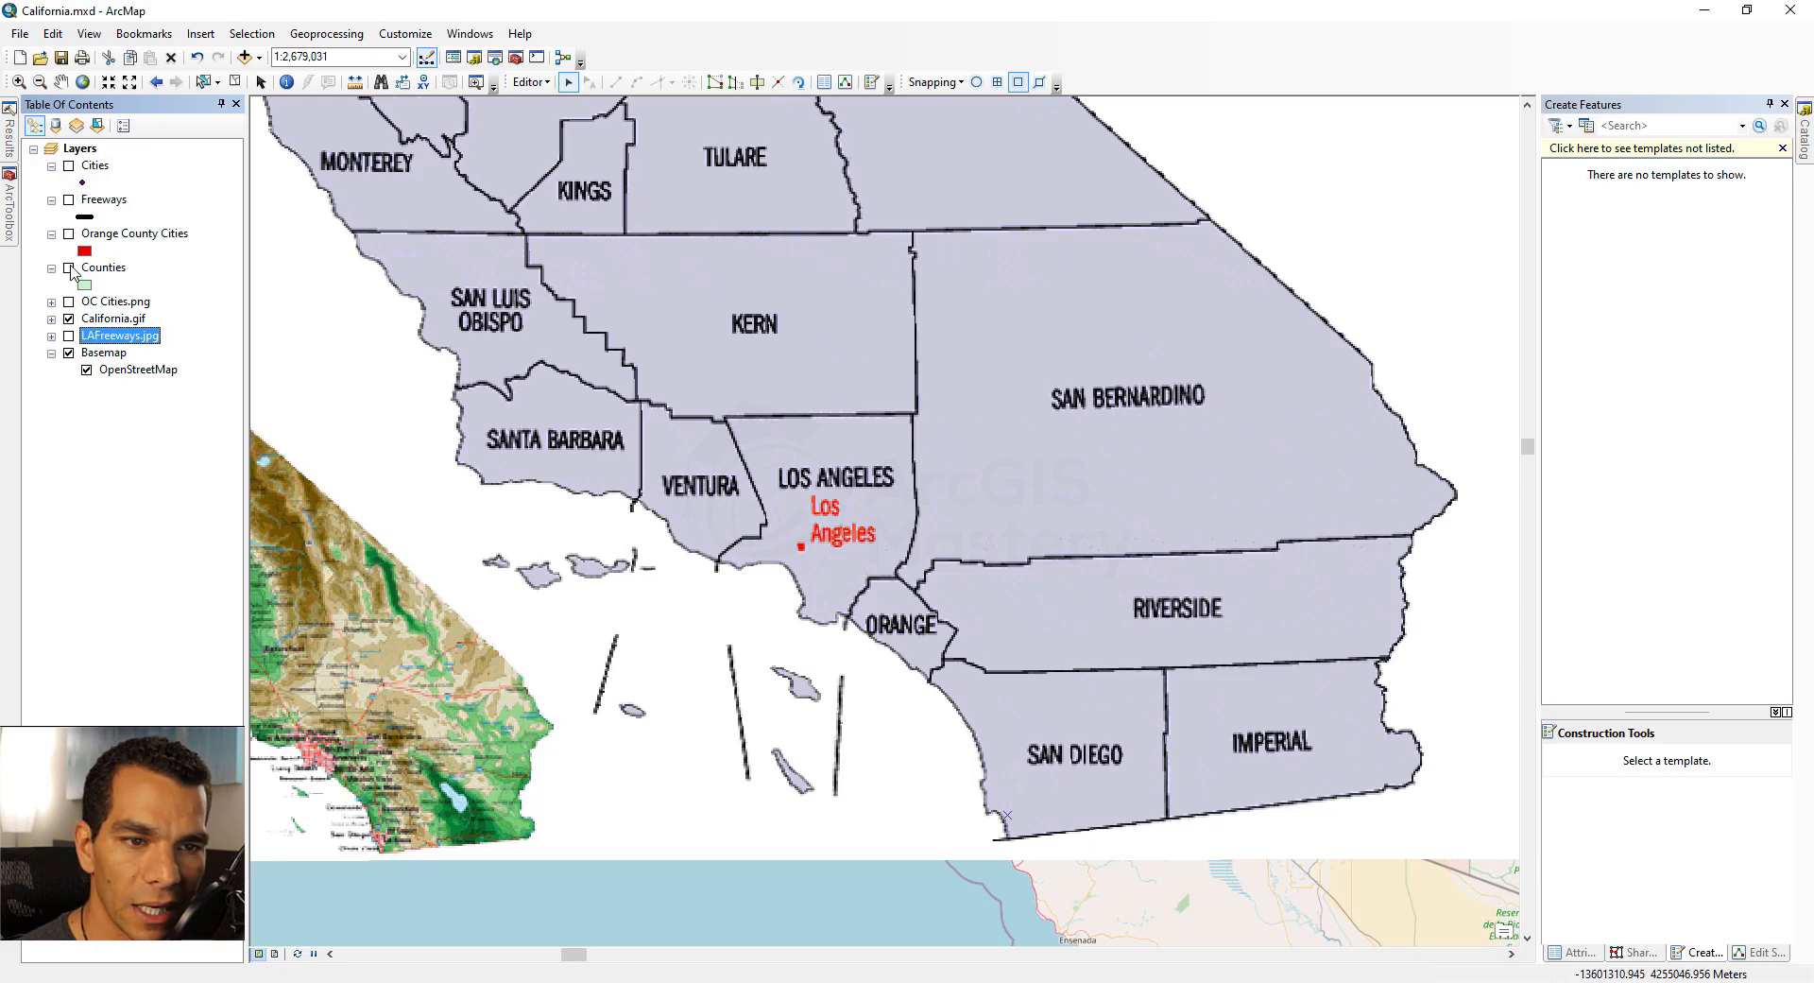
click(69, 268)
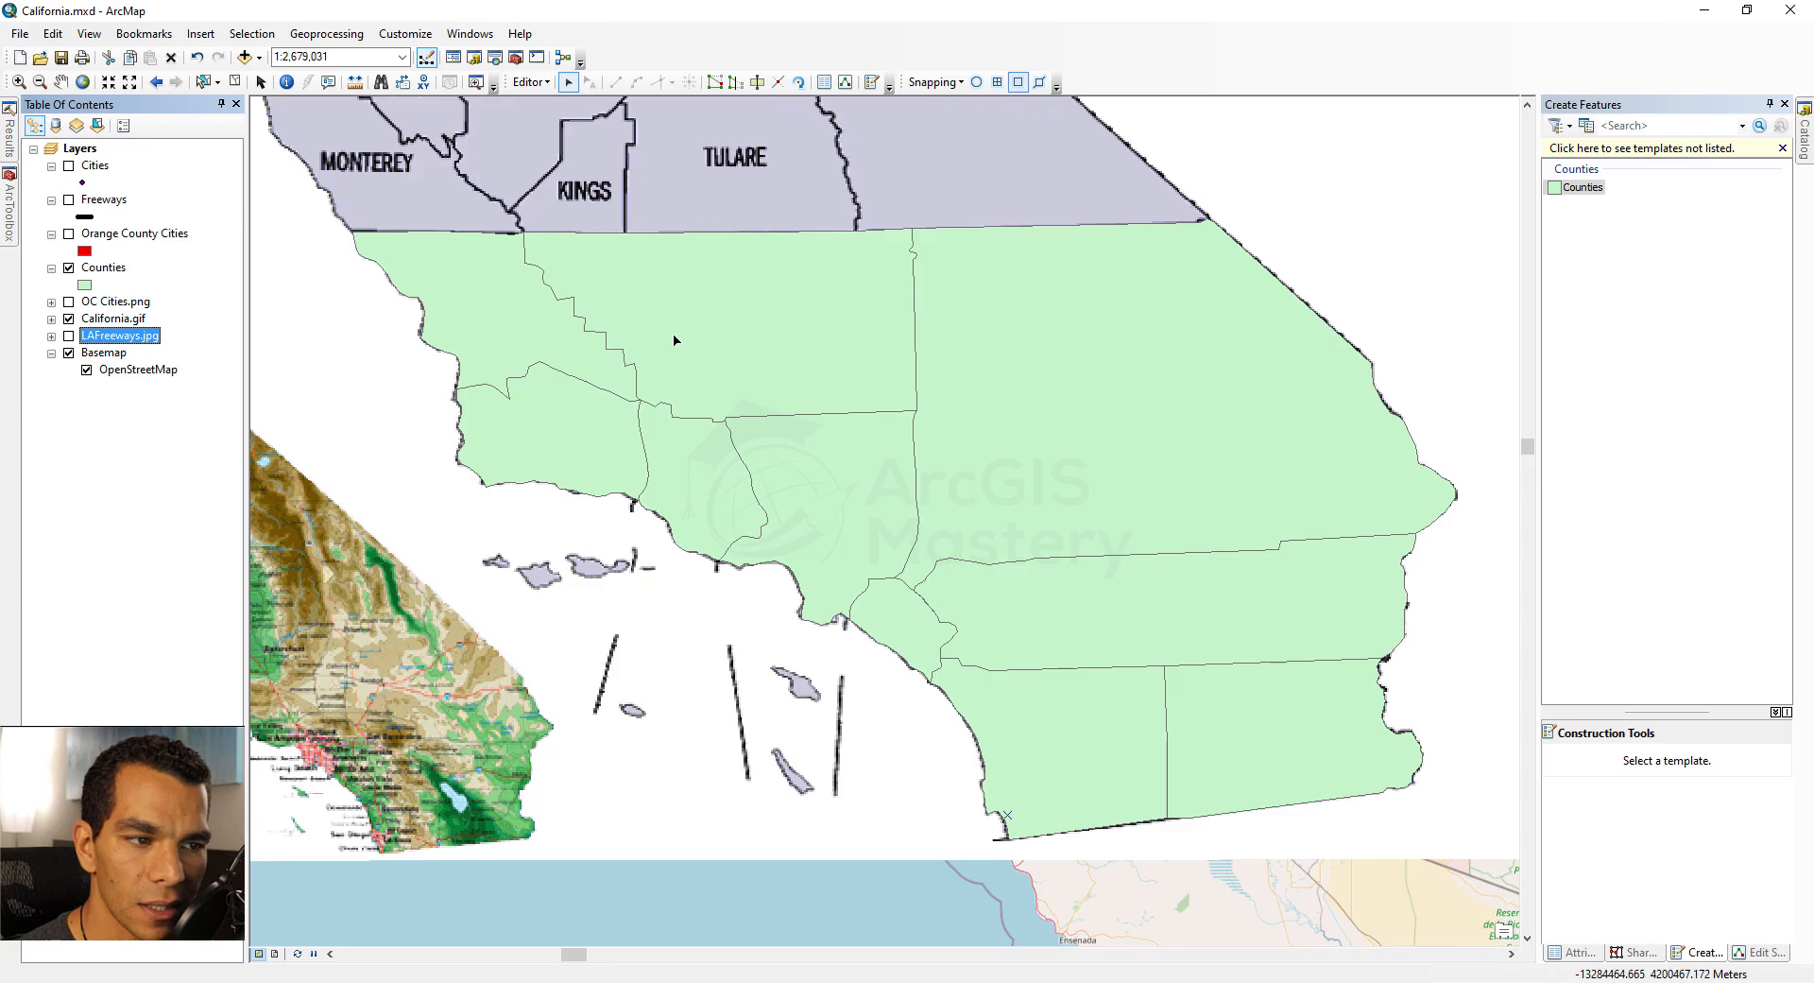
Step: Set a display transparency for the Counties layer in its layer properties
right_click(104, 270)
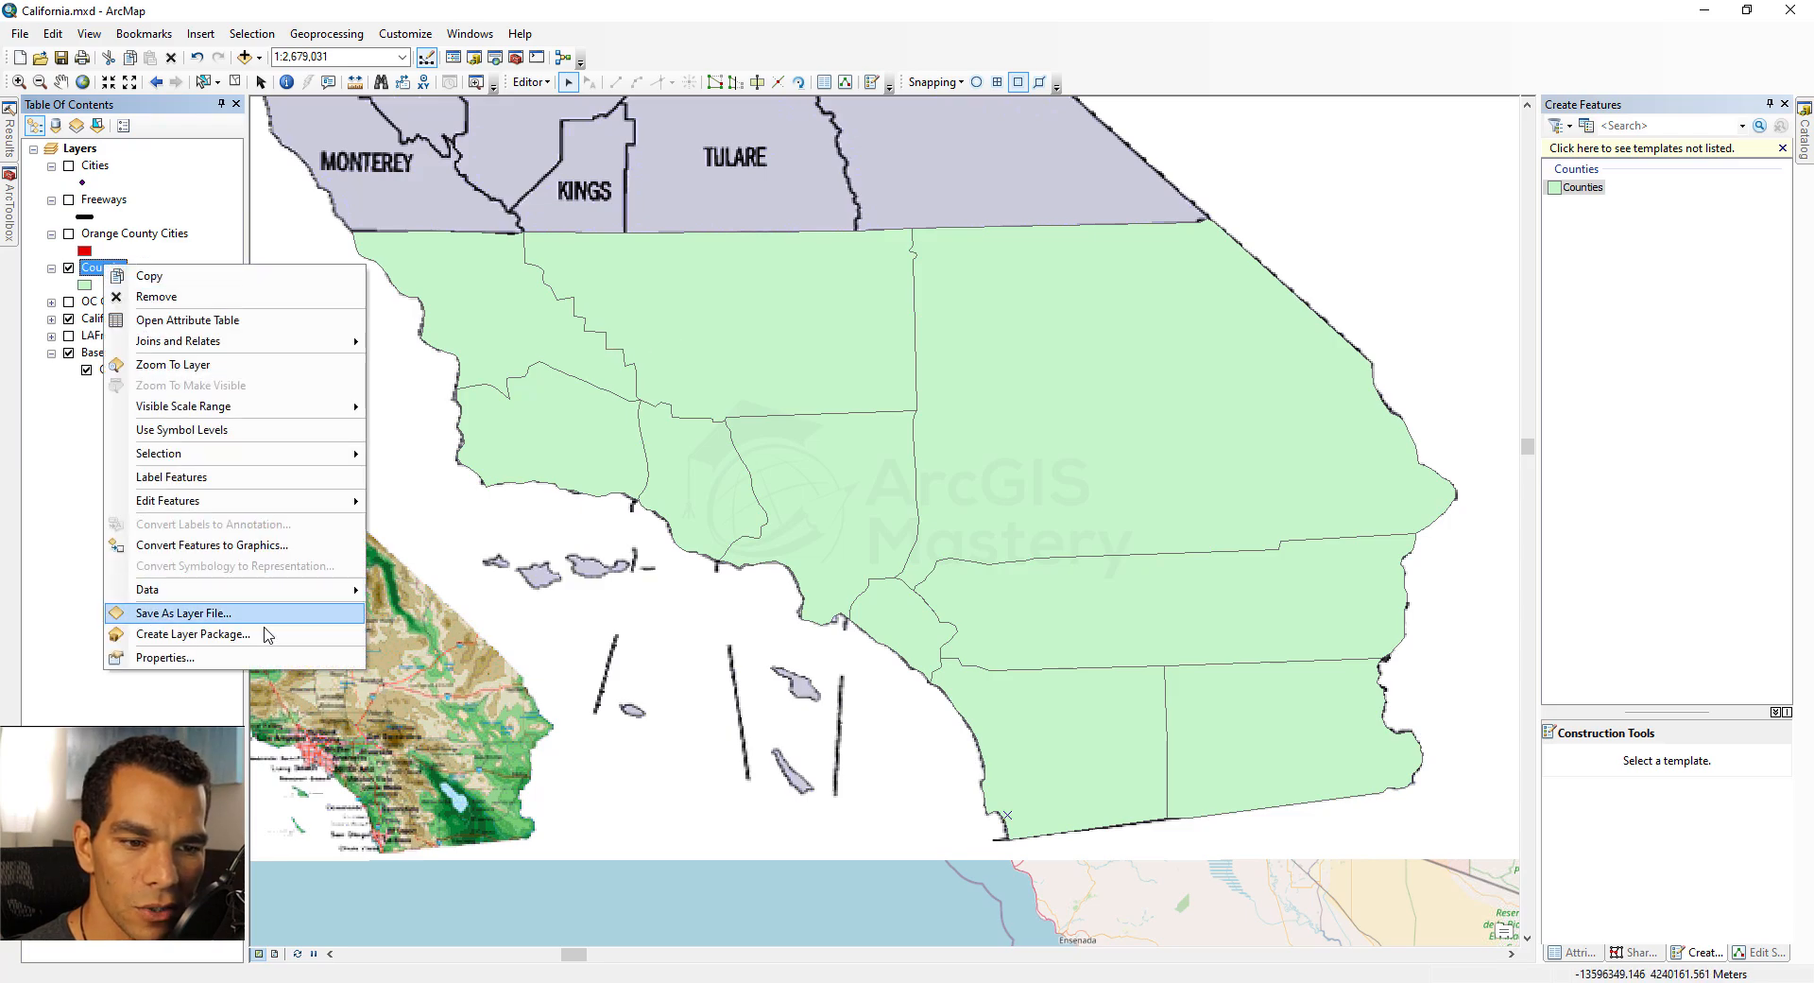
click(255, 656)
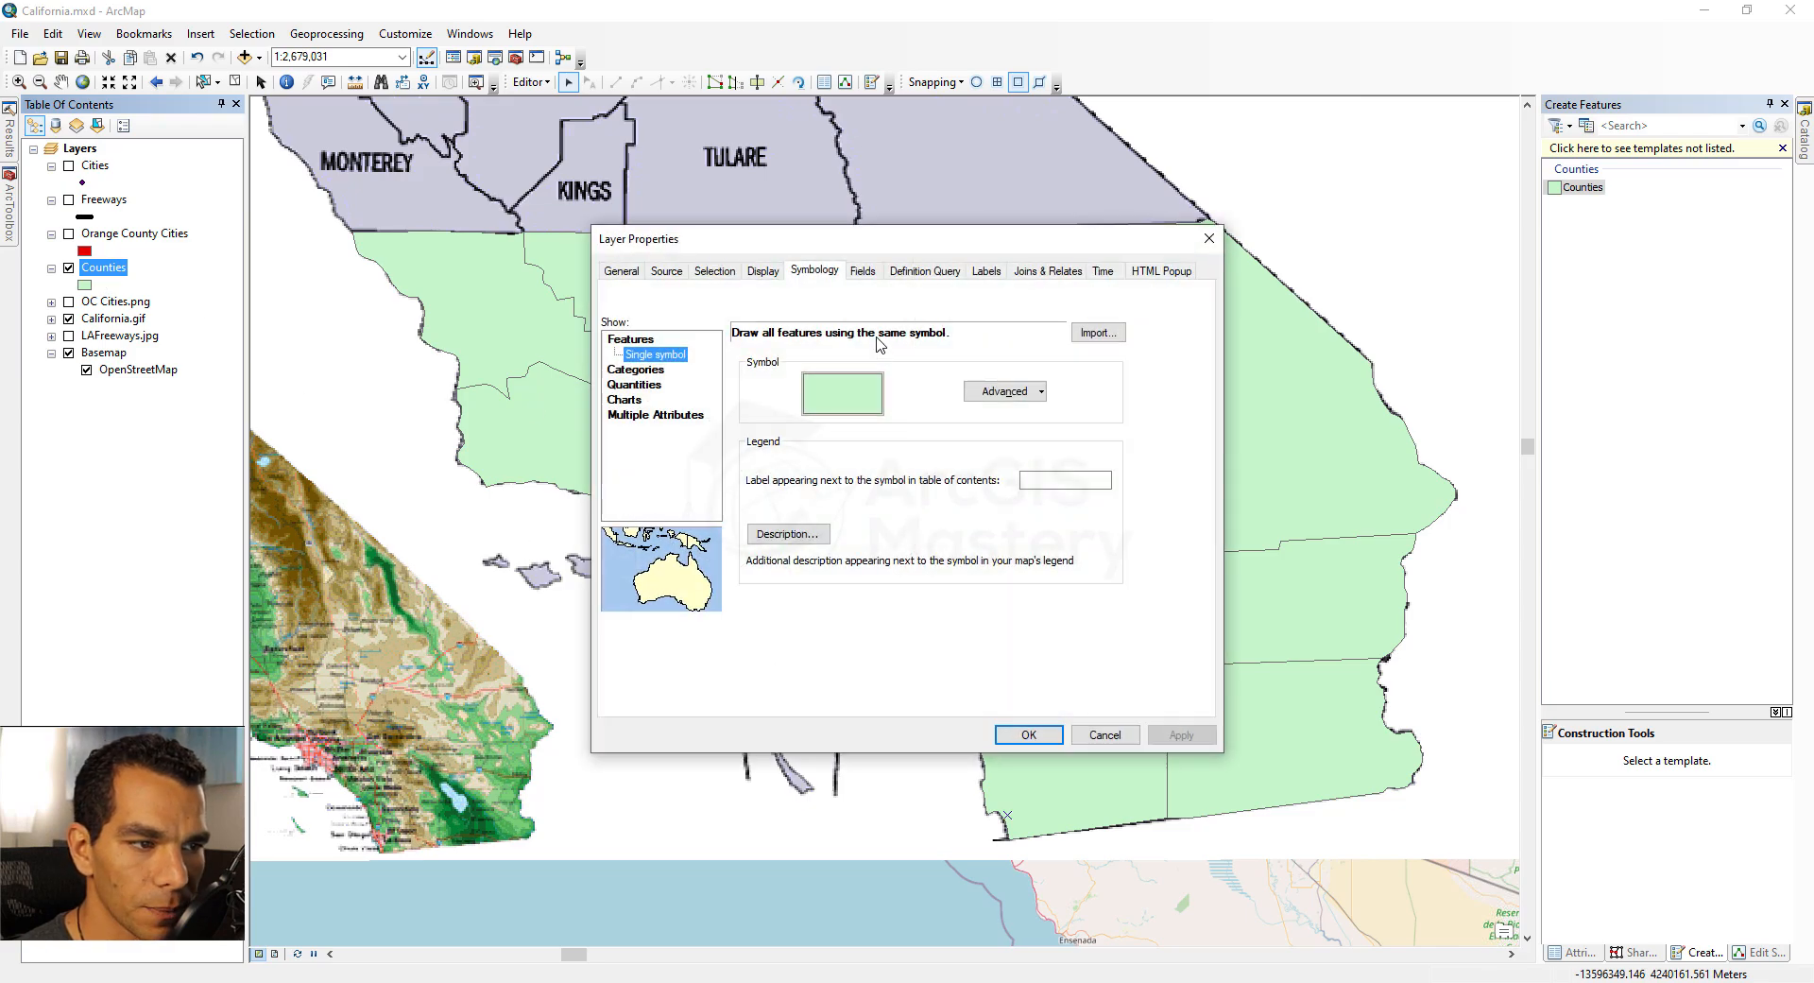
click(765, 271)
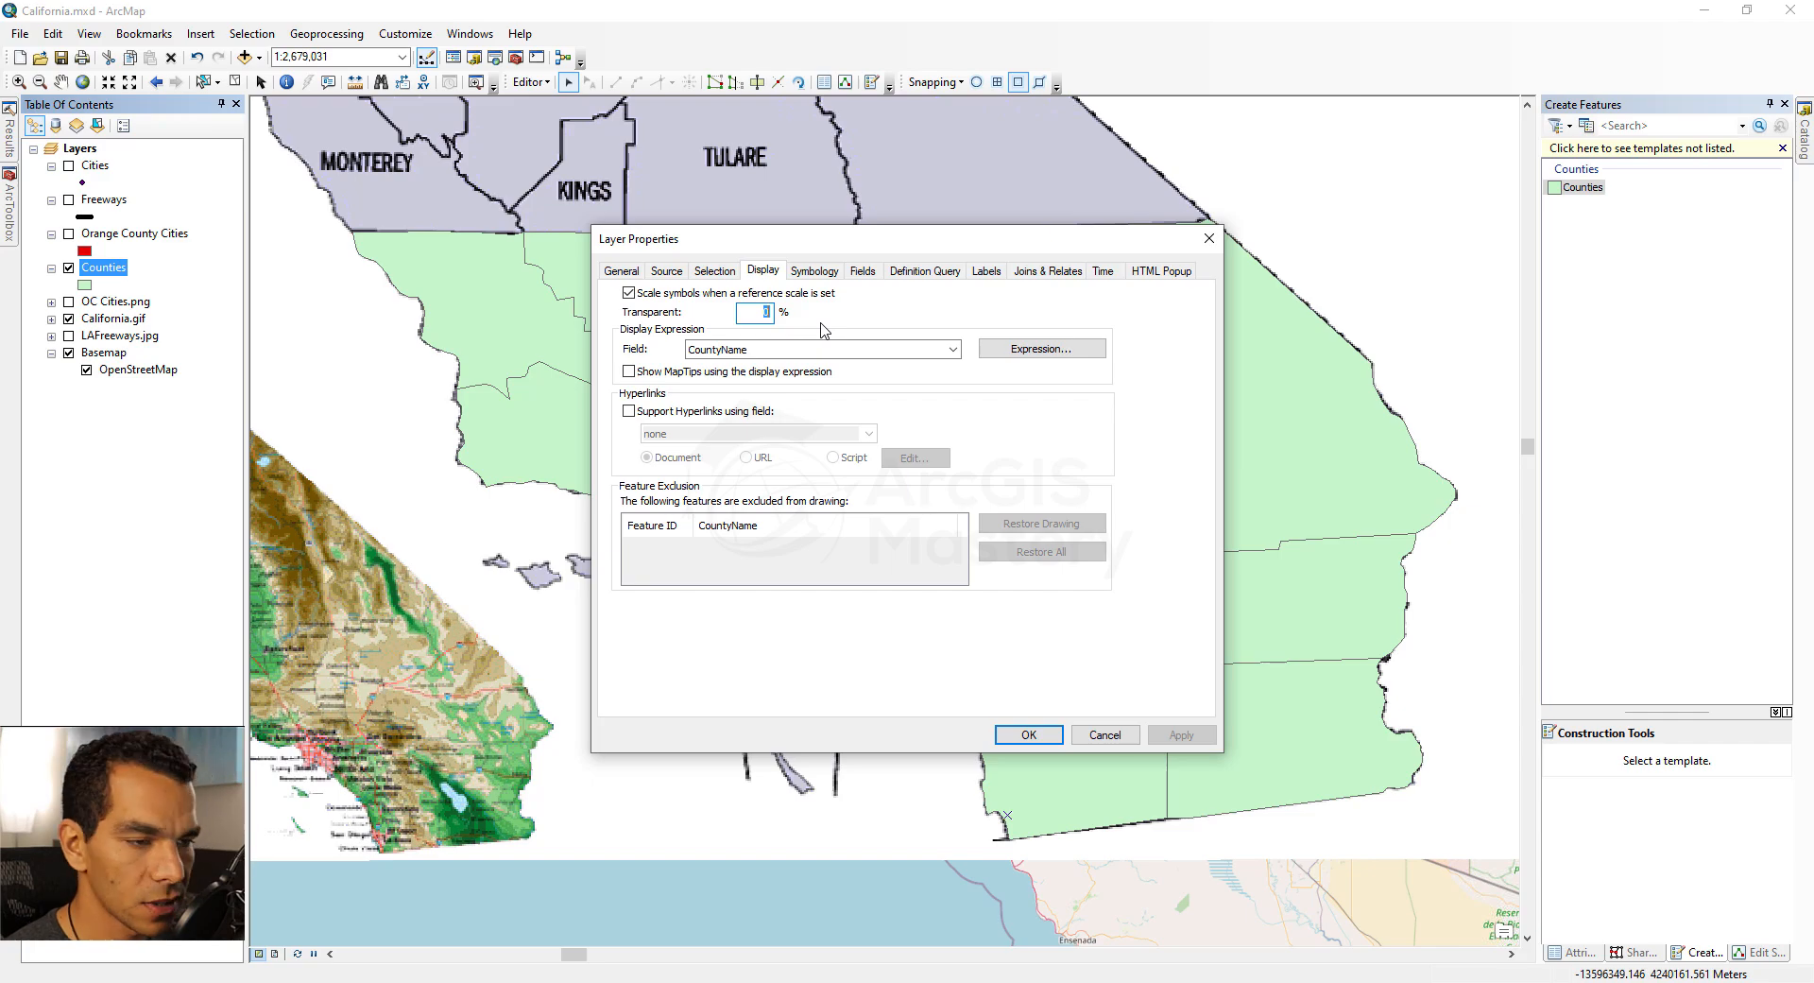
key(Return)
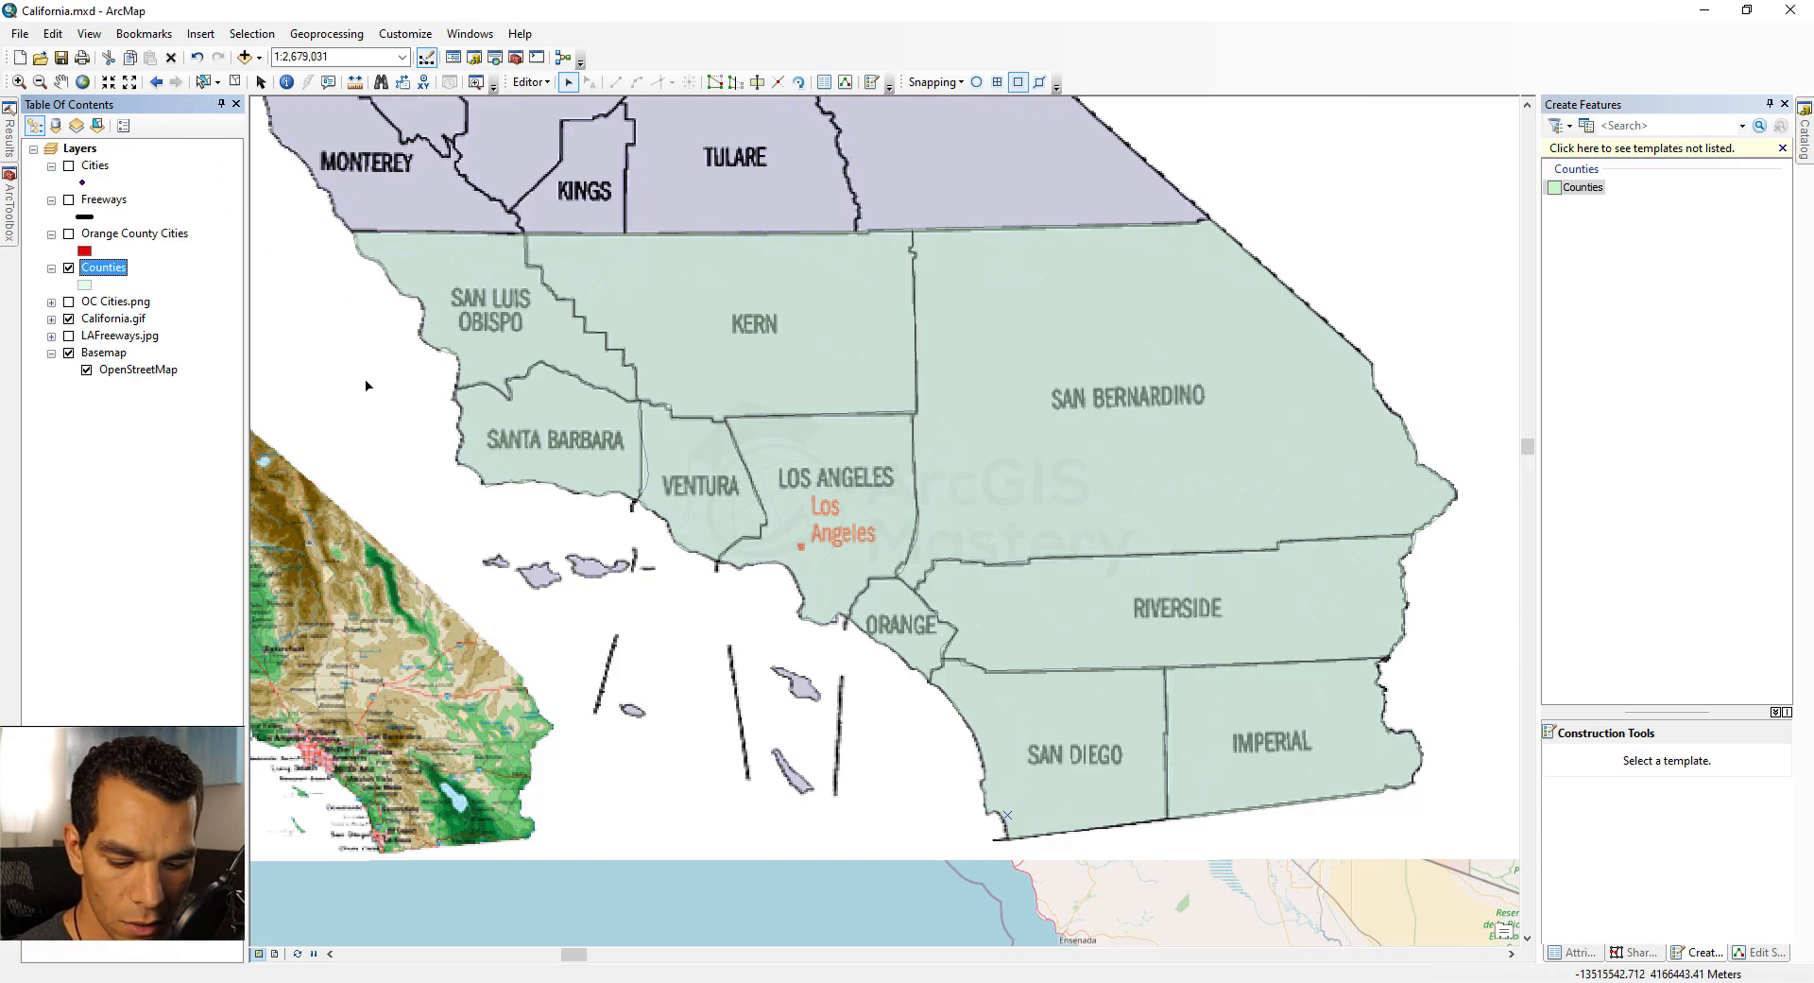
Step: Pan the map to reveal the California image and auto-hide the Create Features pane
key(c)
drag(464, 523, 655, 525)
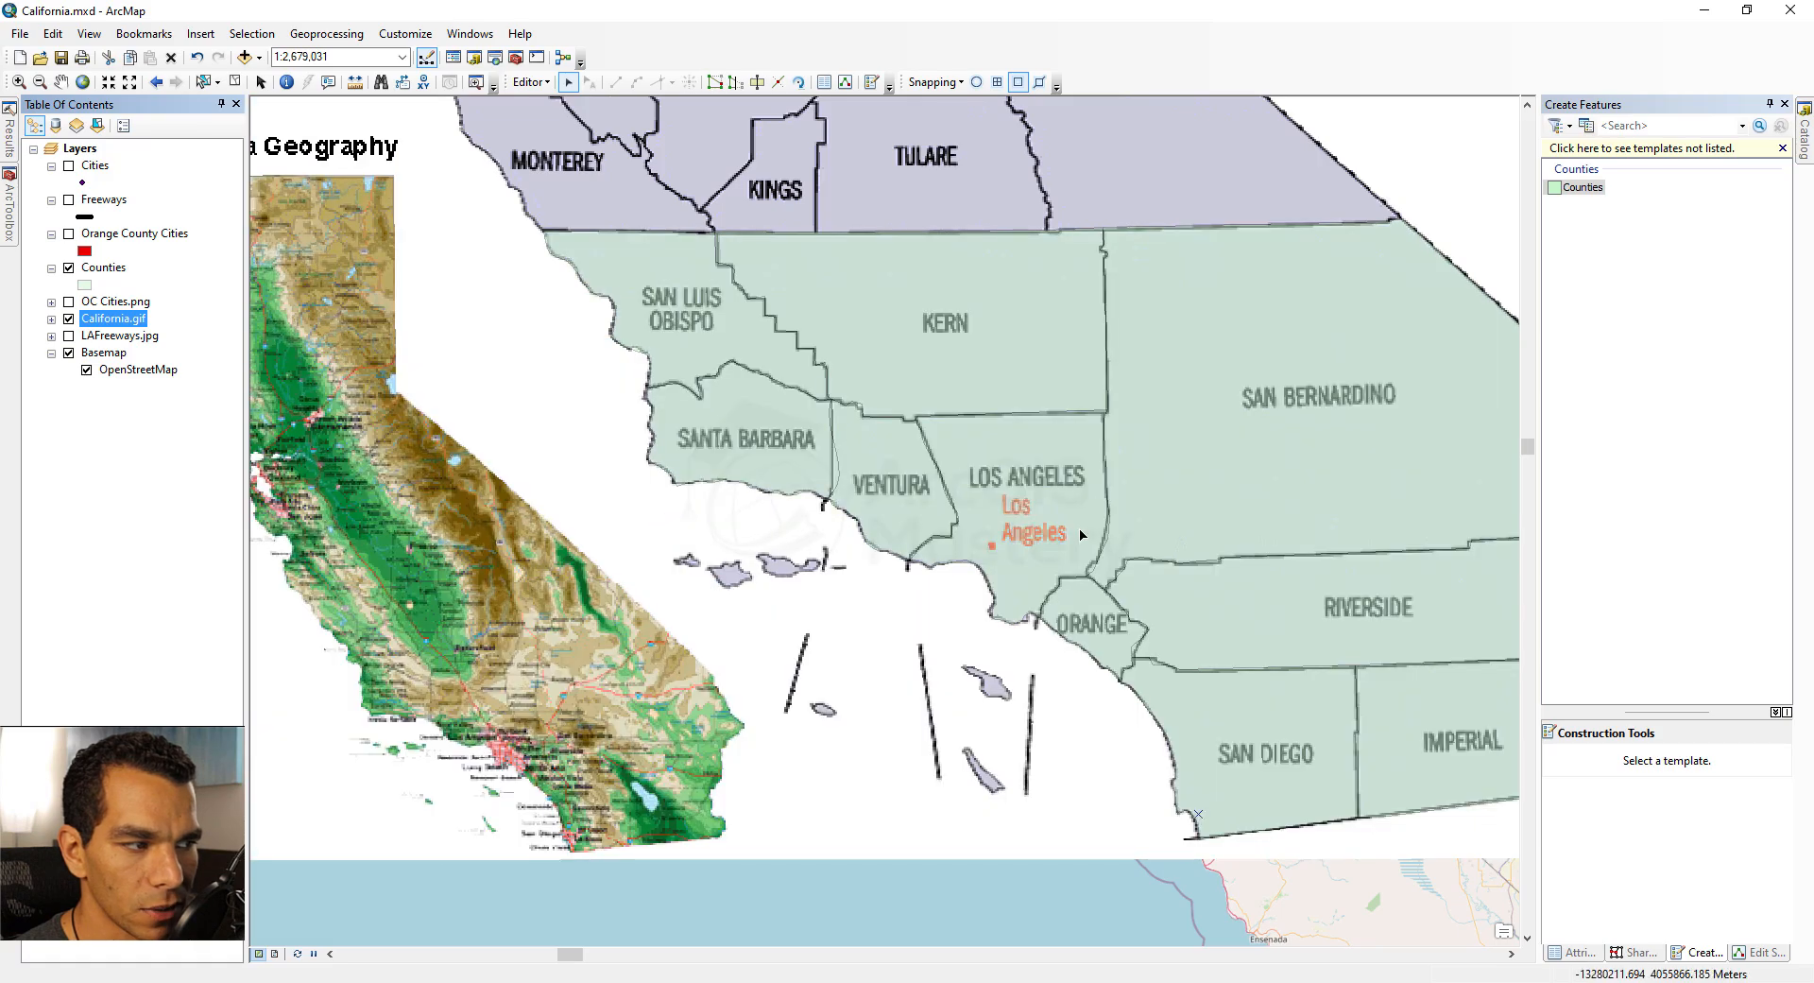
click(1770, 104)
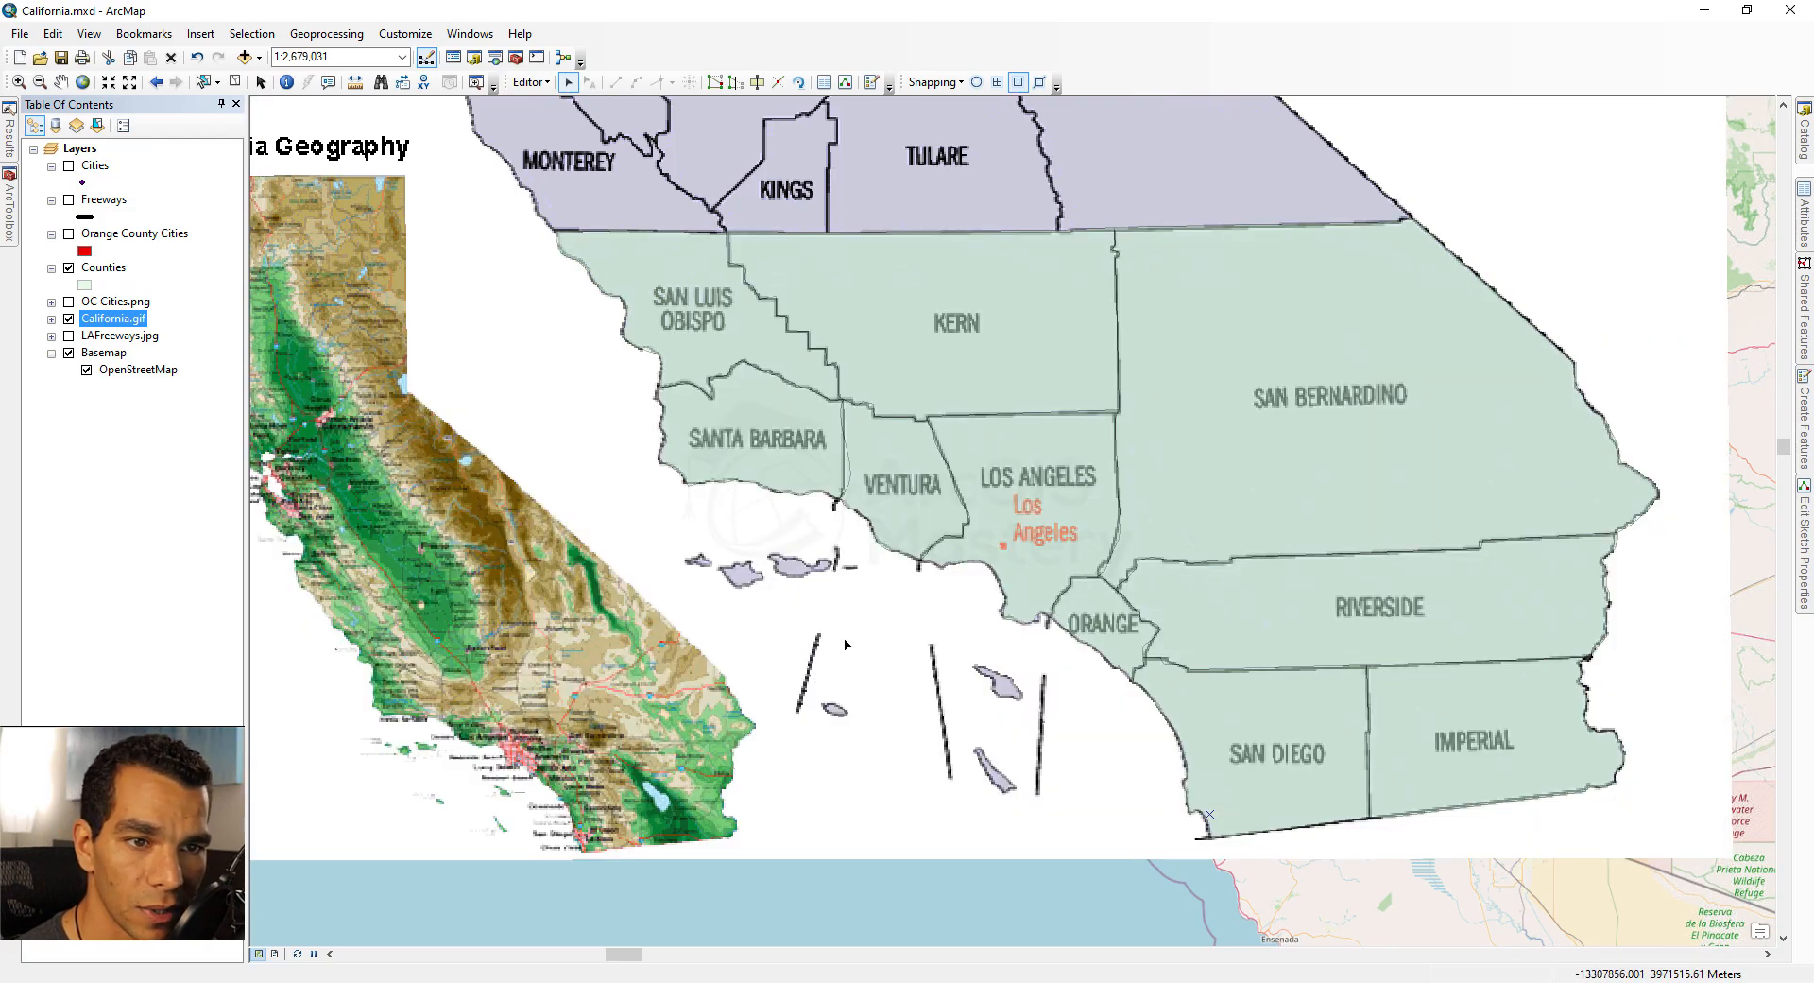
Step: Open the Counties attribute table and select its first record
right_click(107, 274)
click(177, 328)
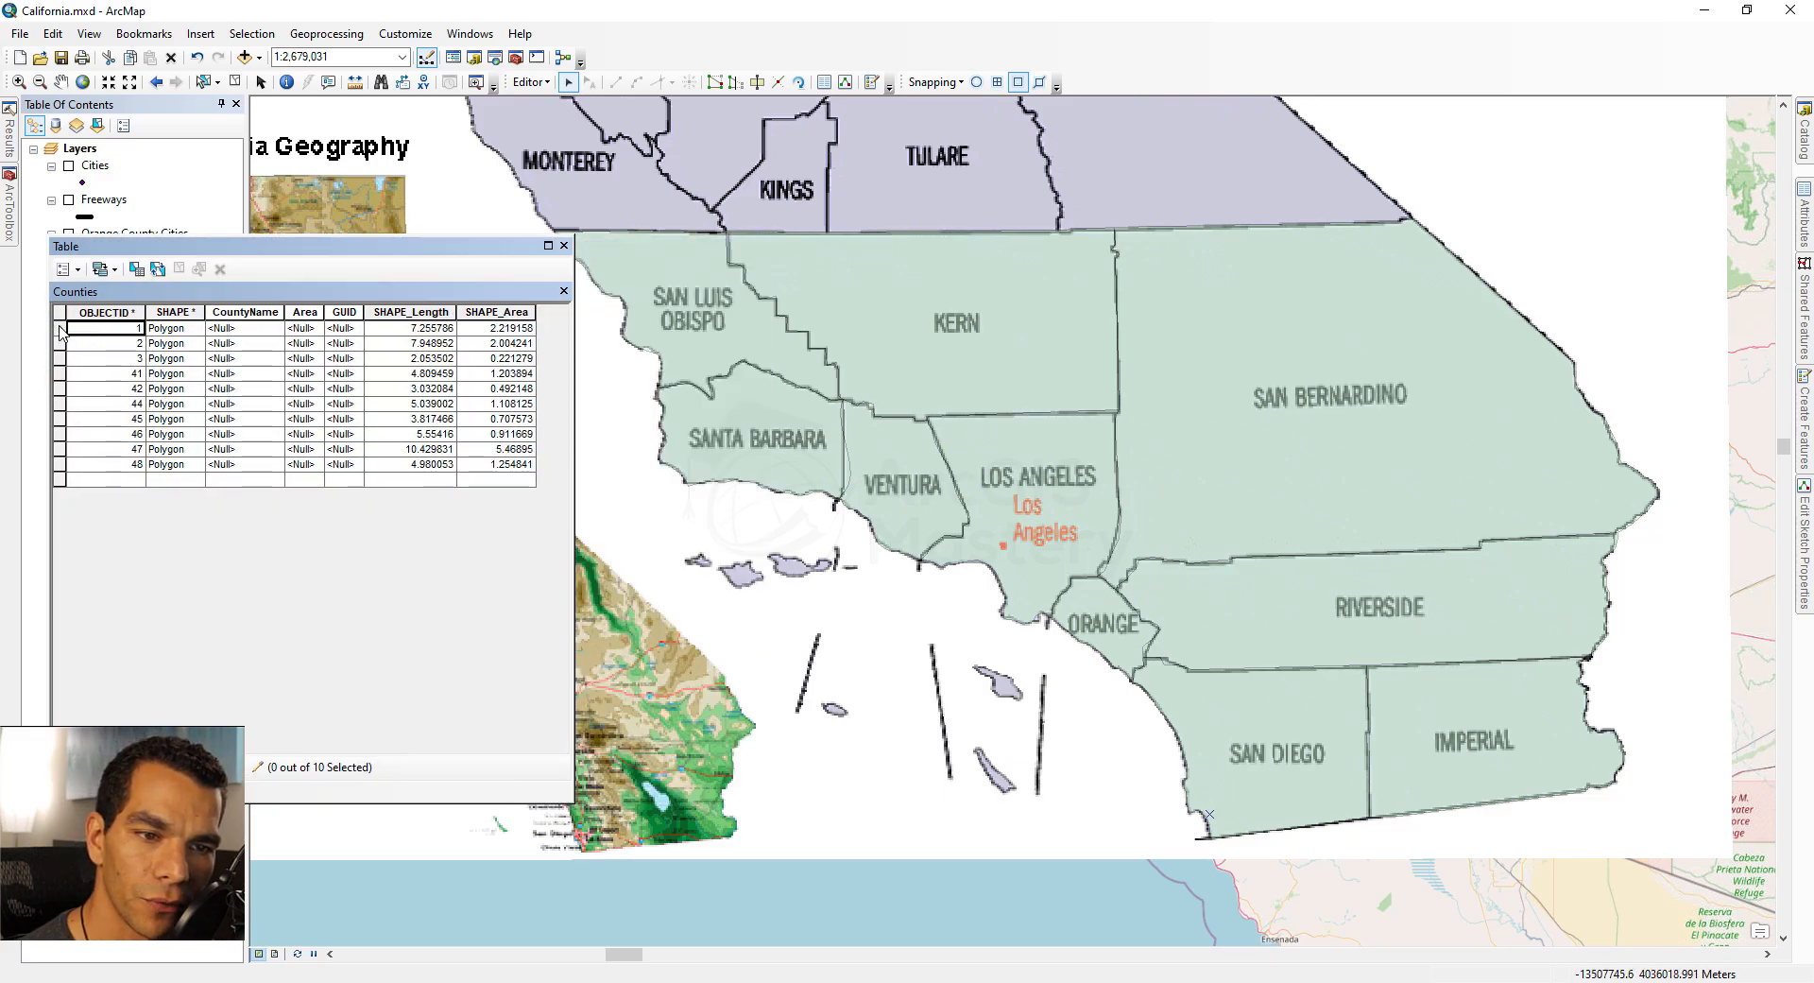
click(59, 331)
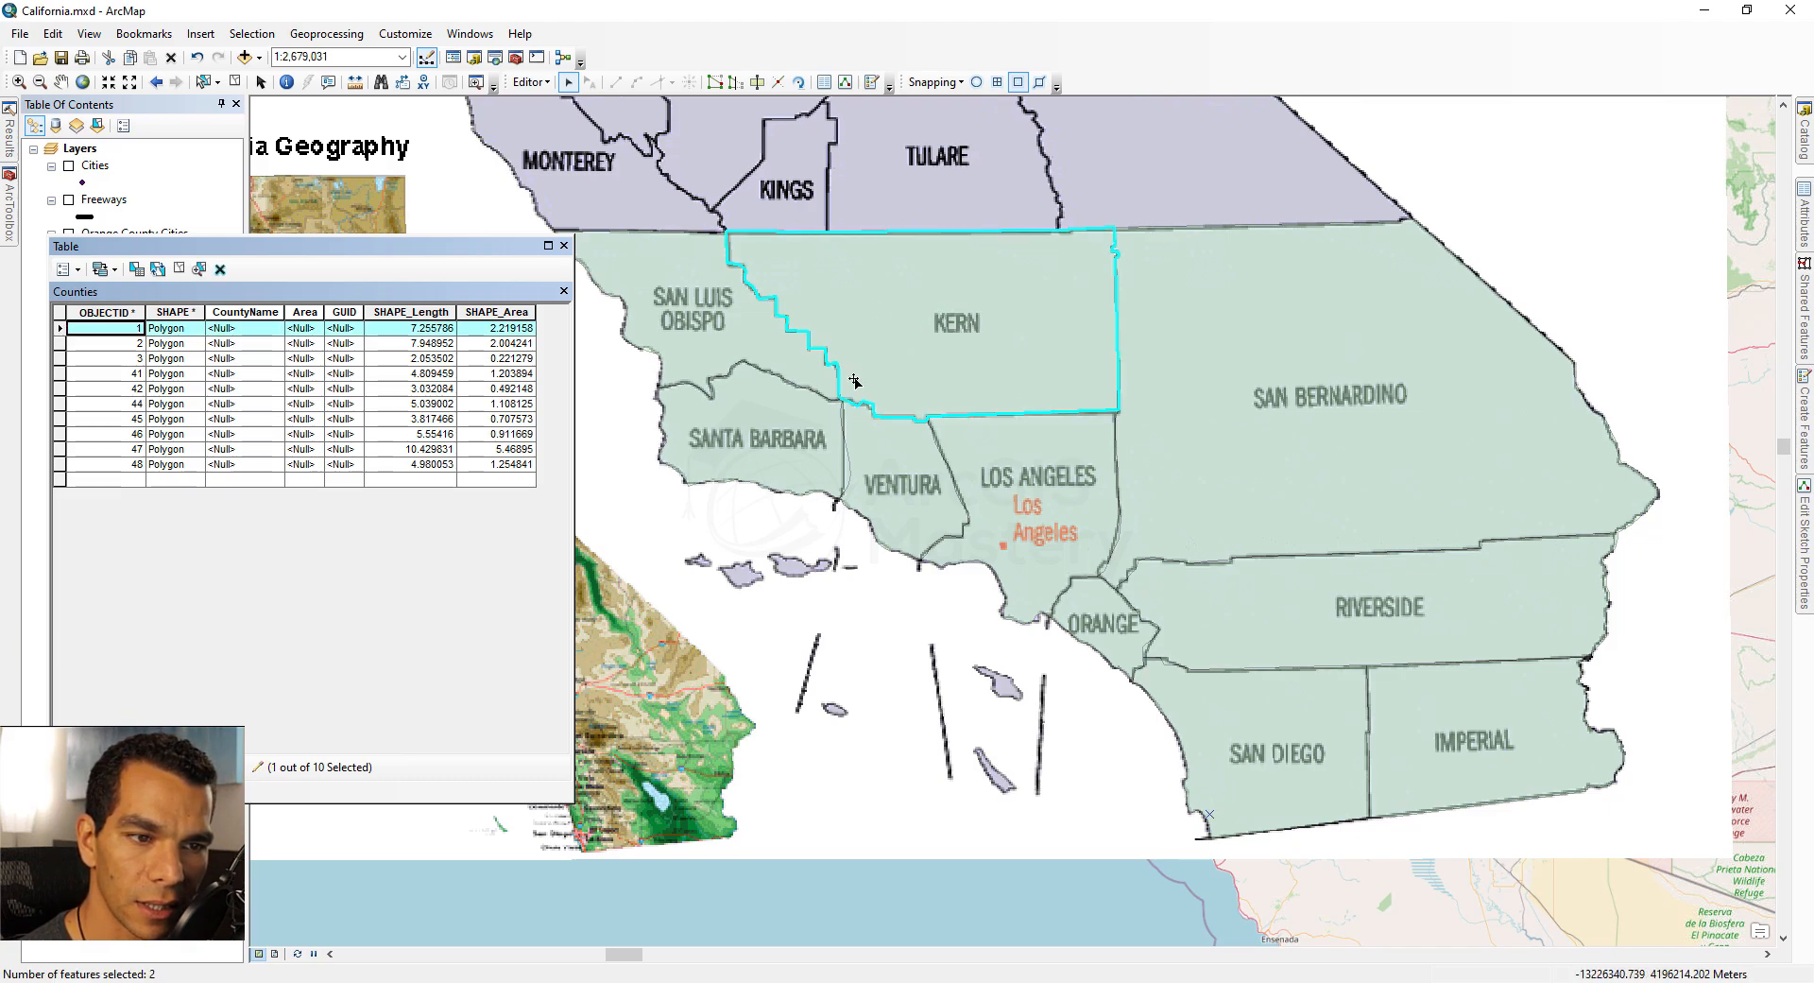
Step: Open the Attributes pane and select counties on the map to inspect their records
click(567, 83)
click(923, 324)
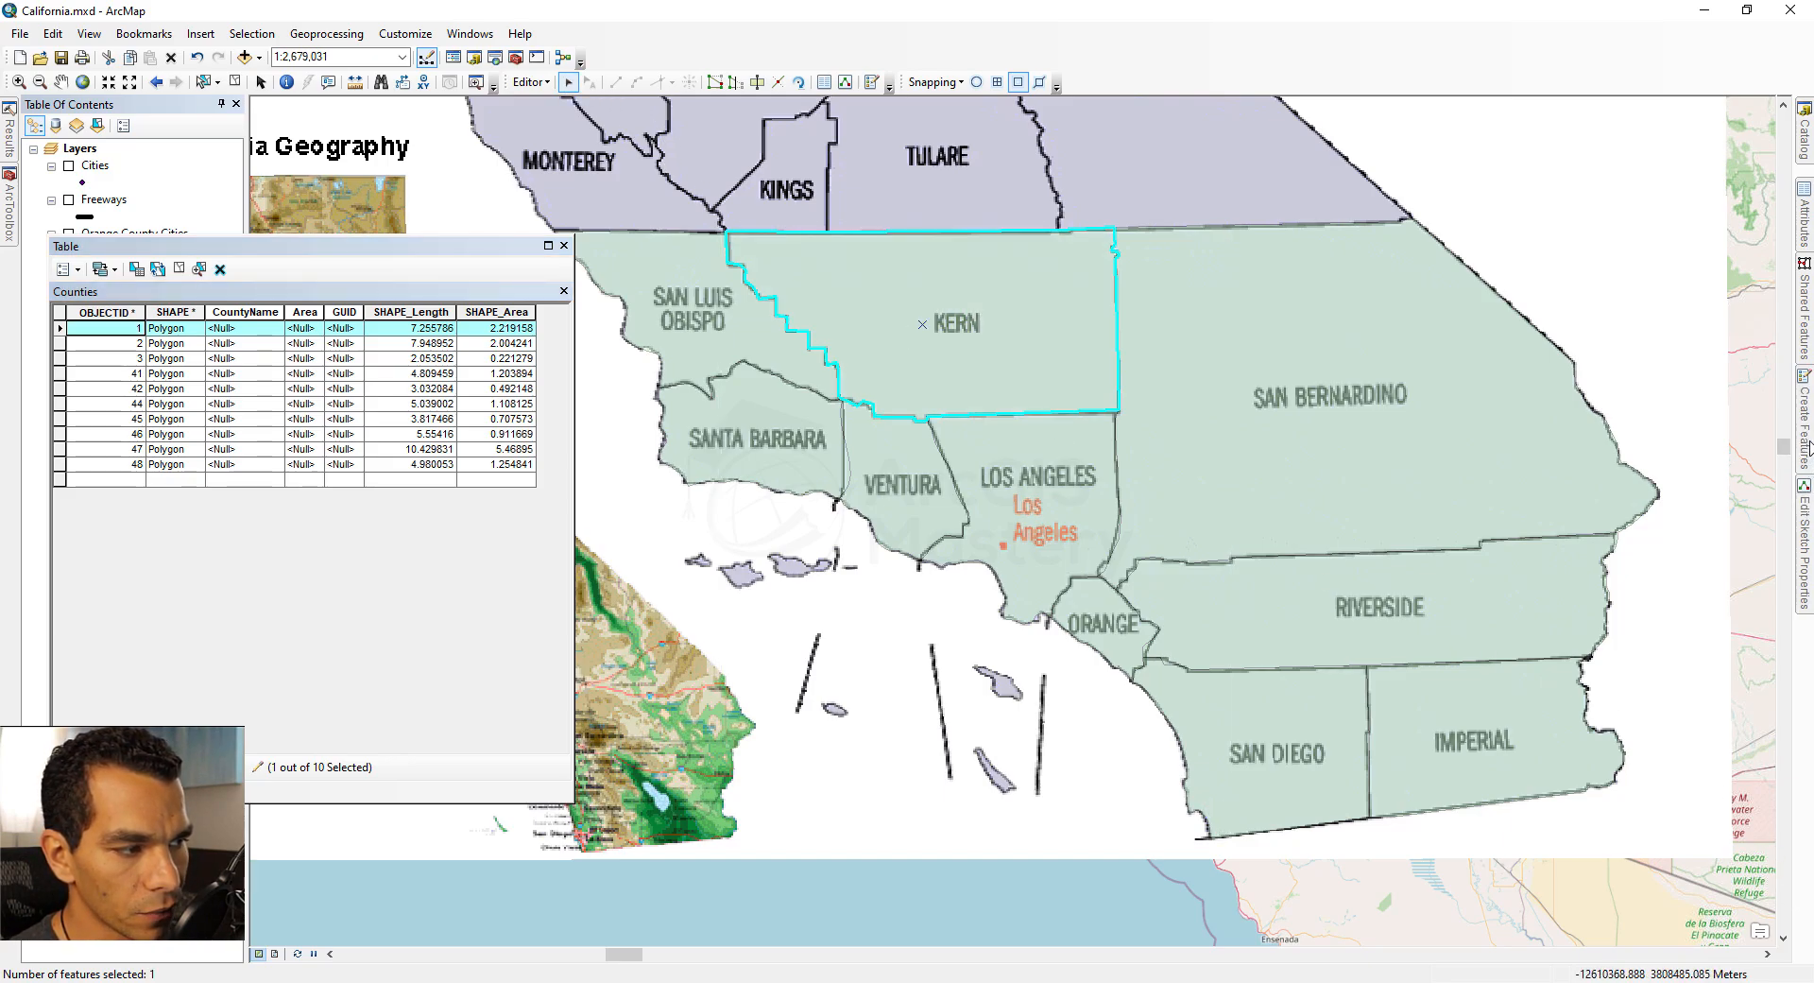
click(1807, 233)
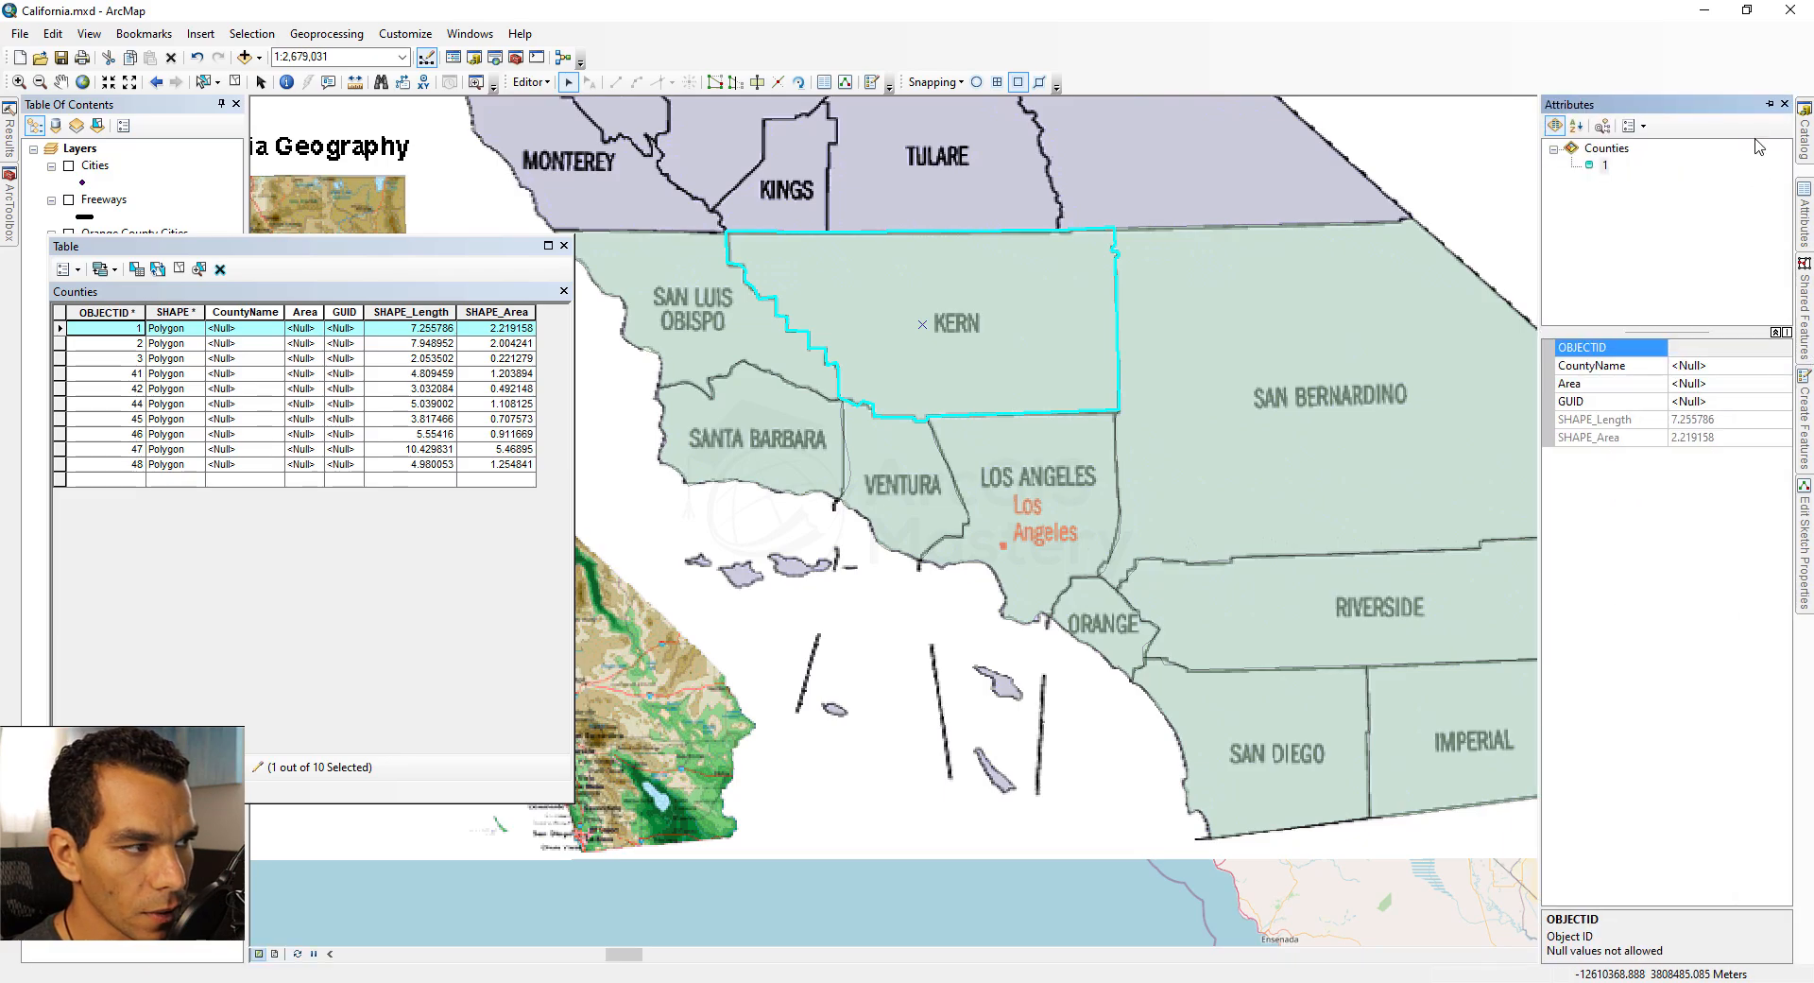
click(1770, 105)
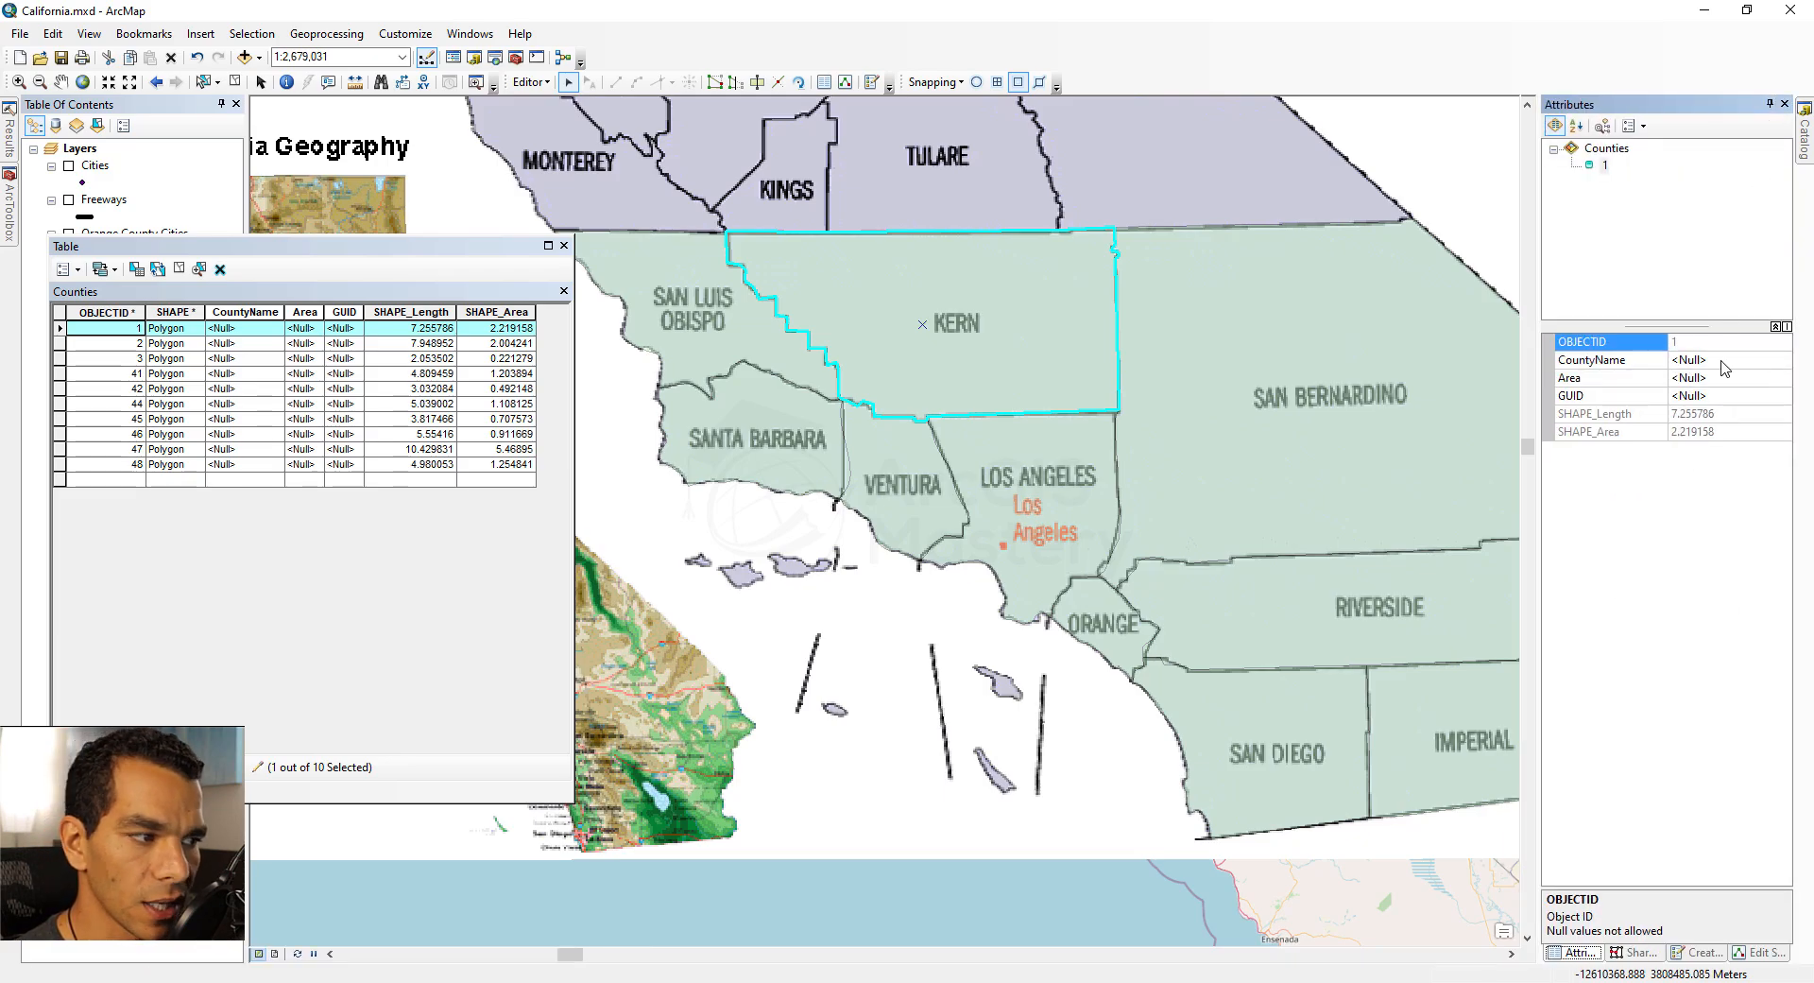
click(1377, 404)
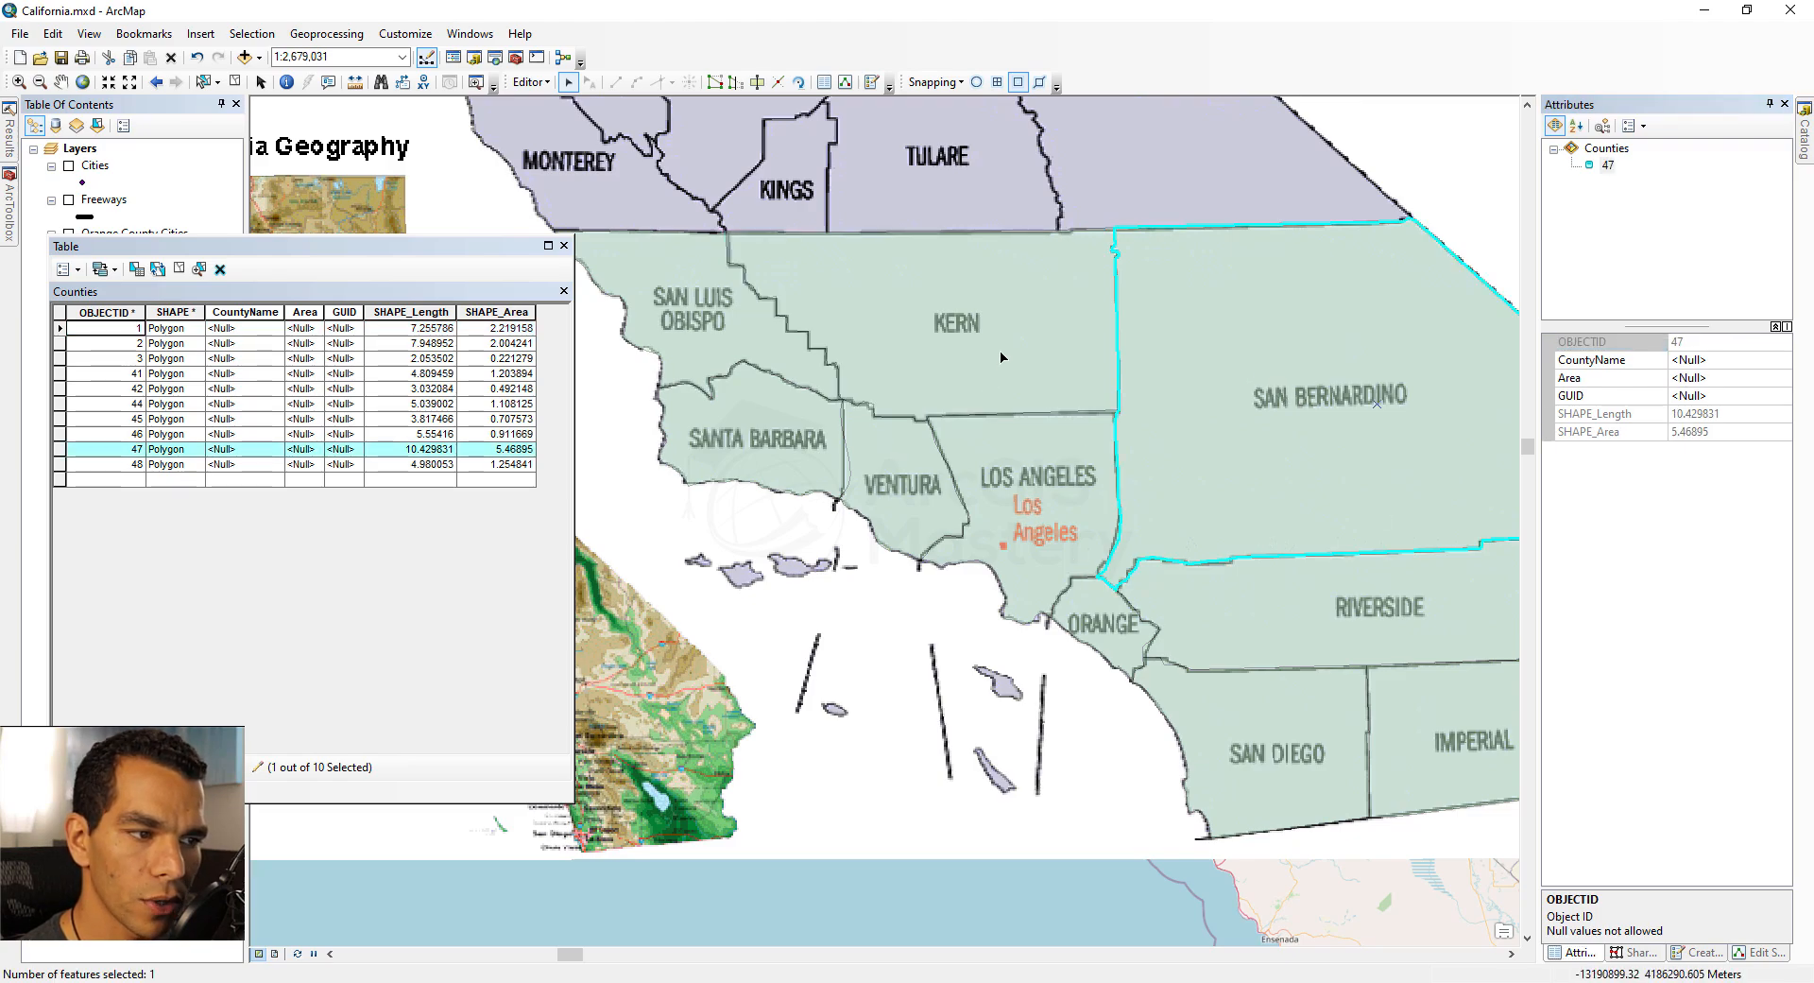
click(922, 324)
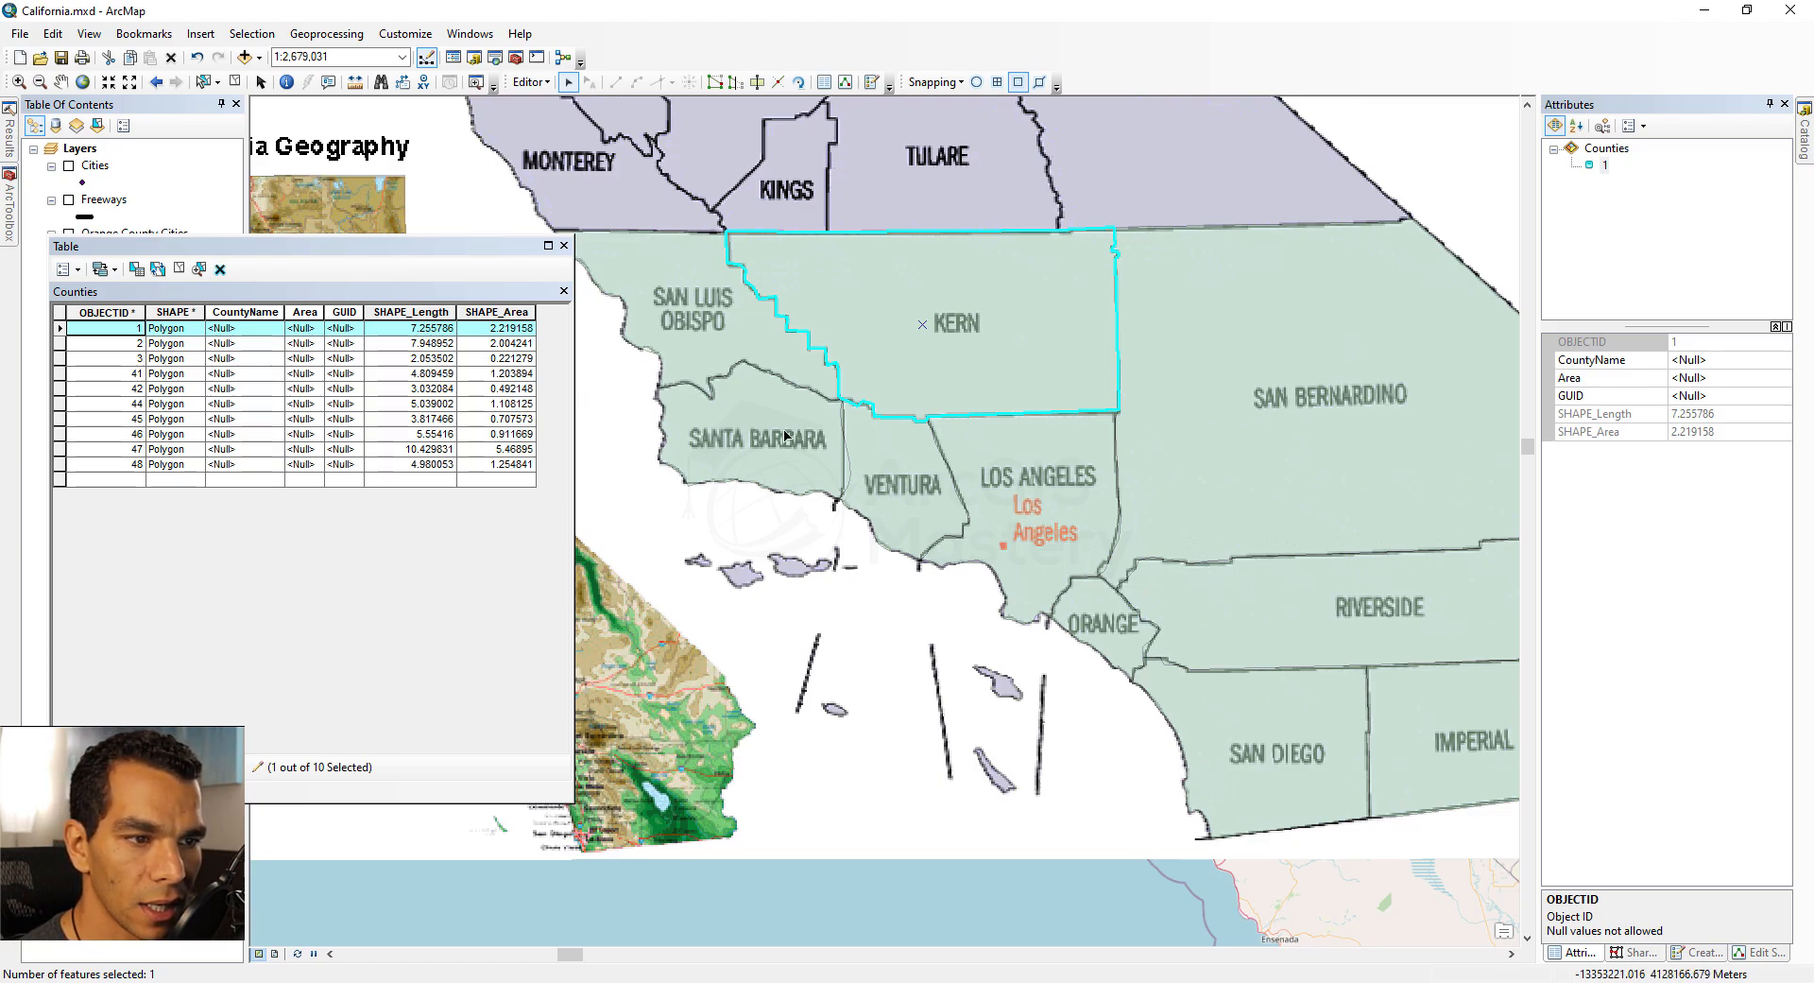
Step: Enter the CountyName values Kern, RiverSide and Orange for the first three records in the table
click(530, 82)
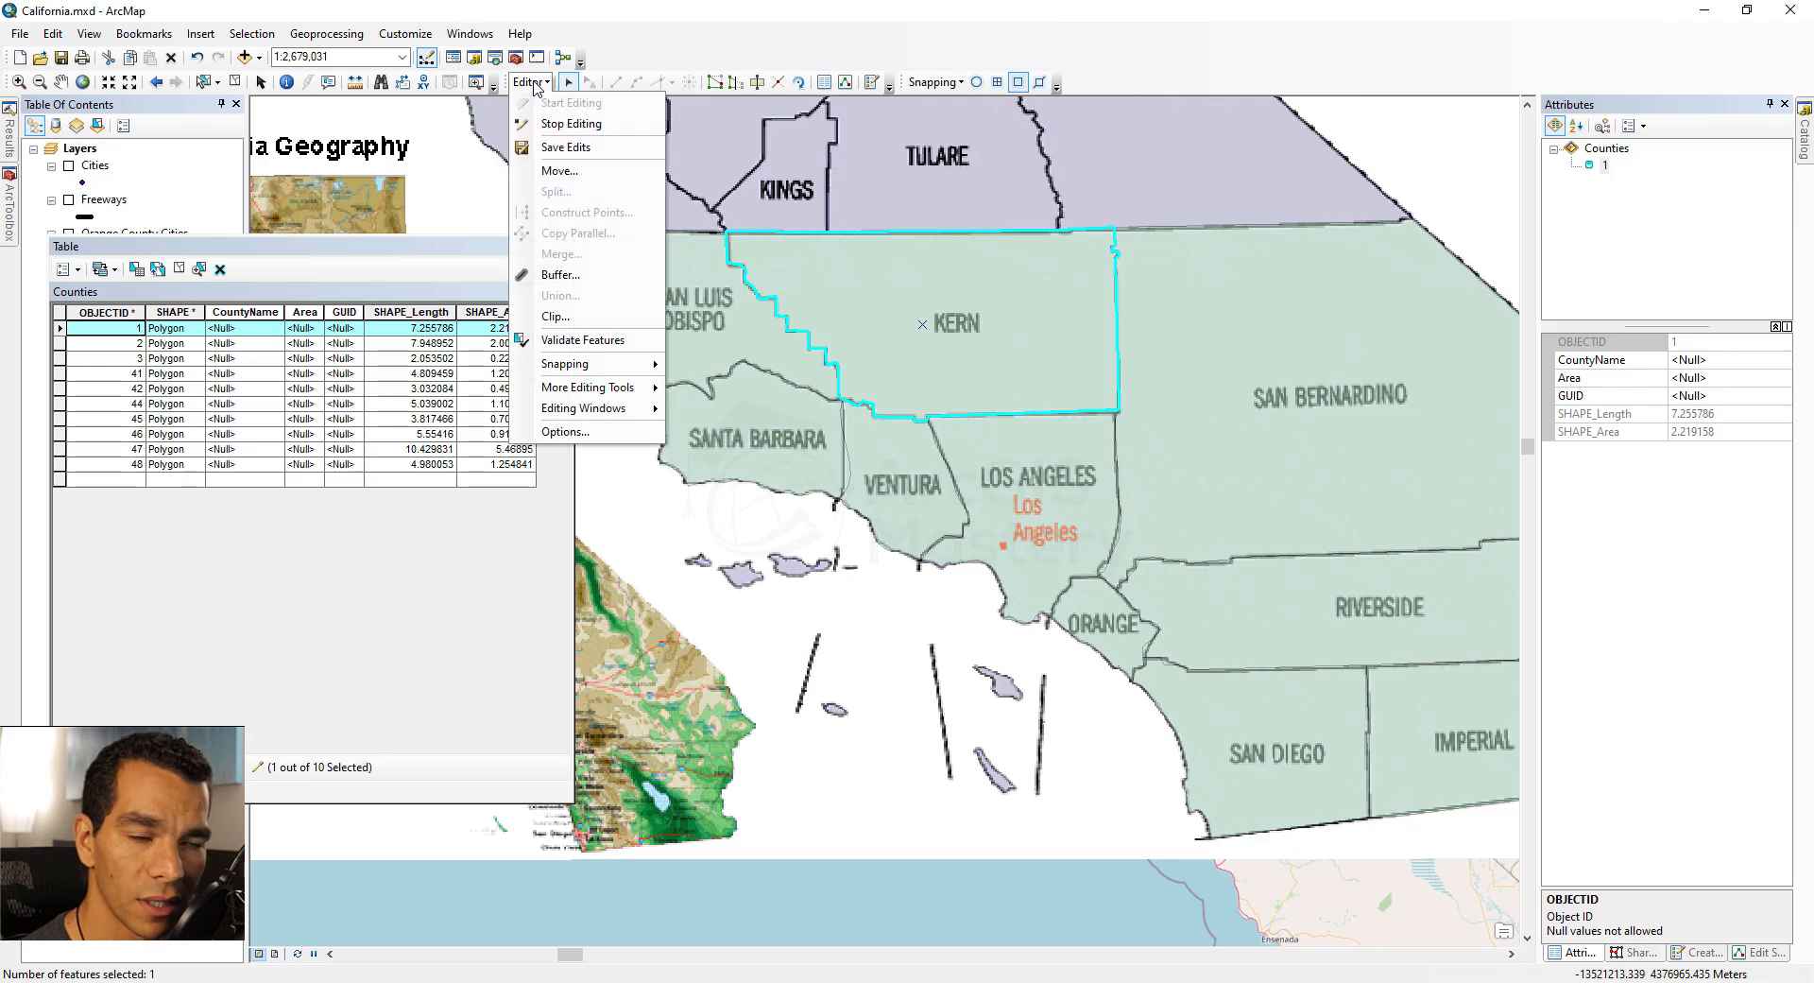
click(413, 252)
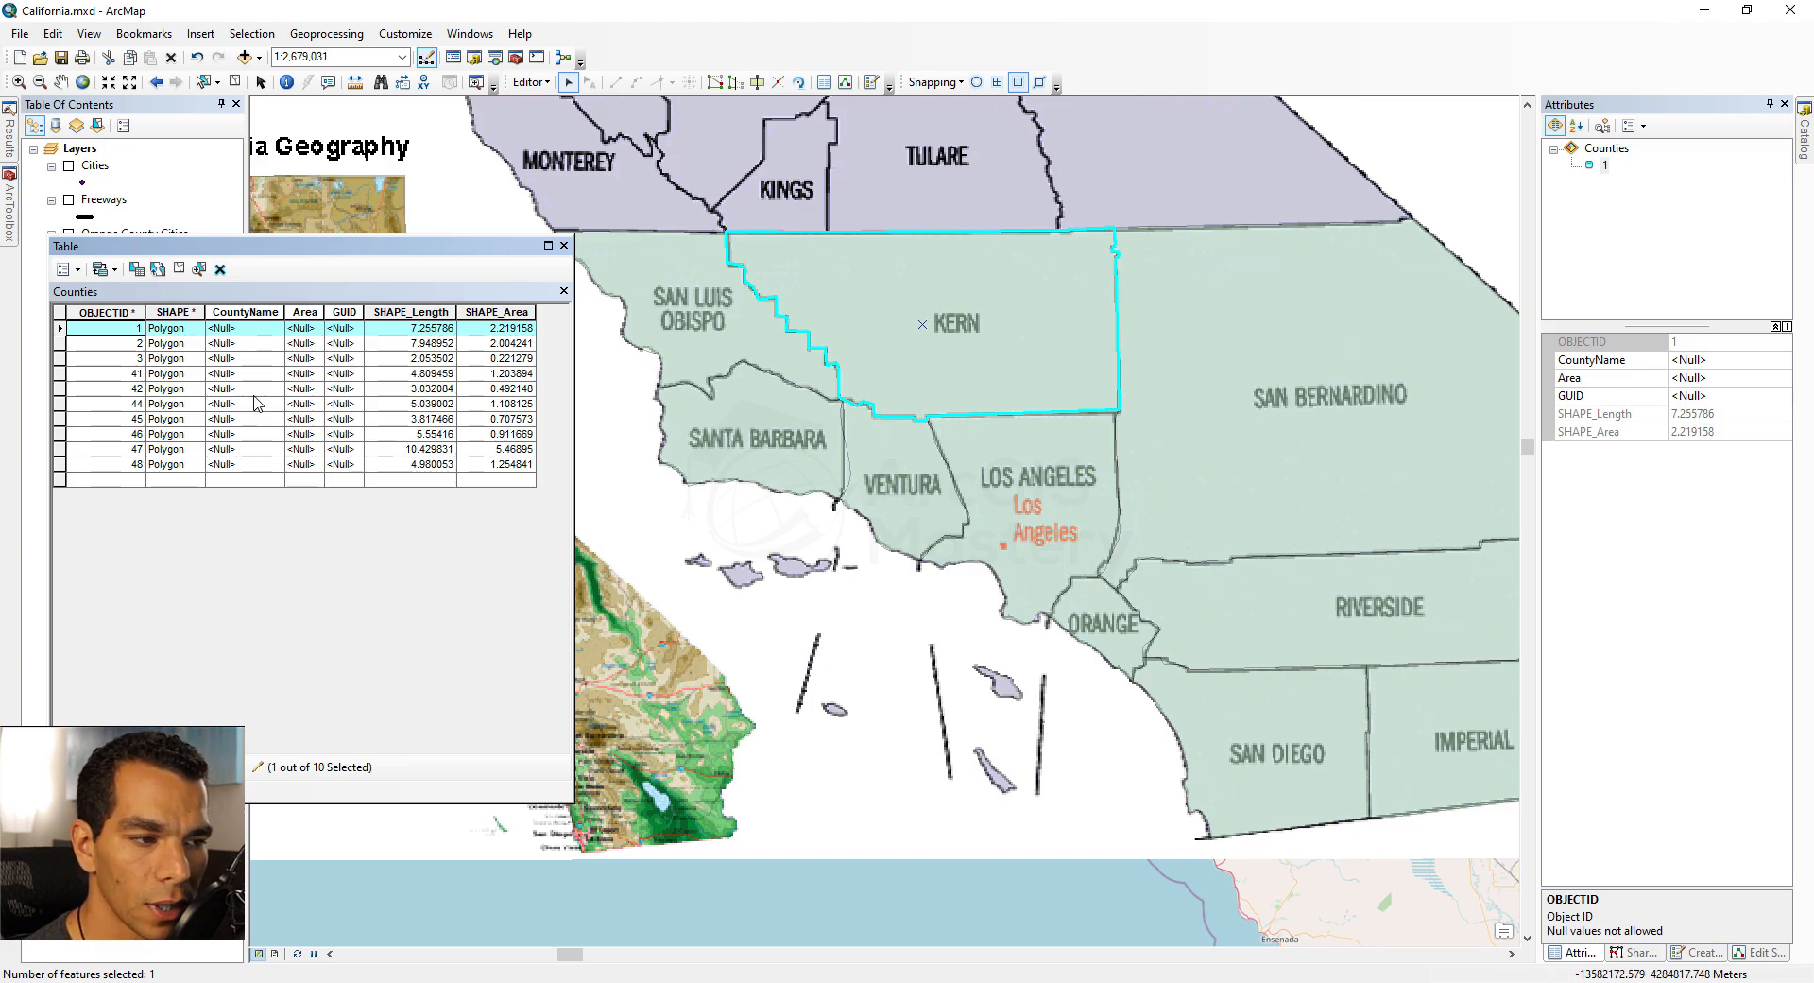
click(236, 328)
text(Kern)
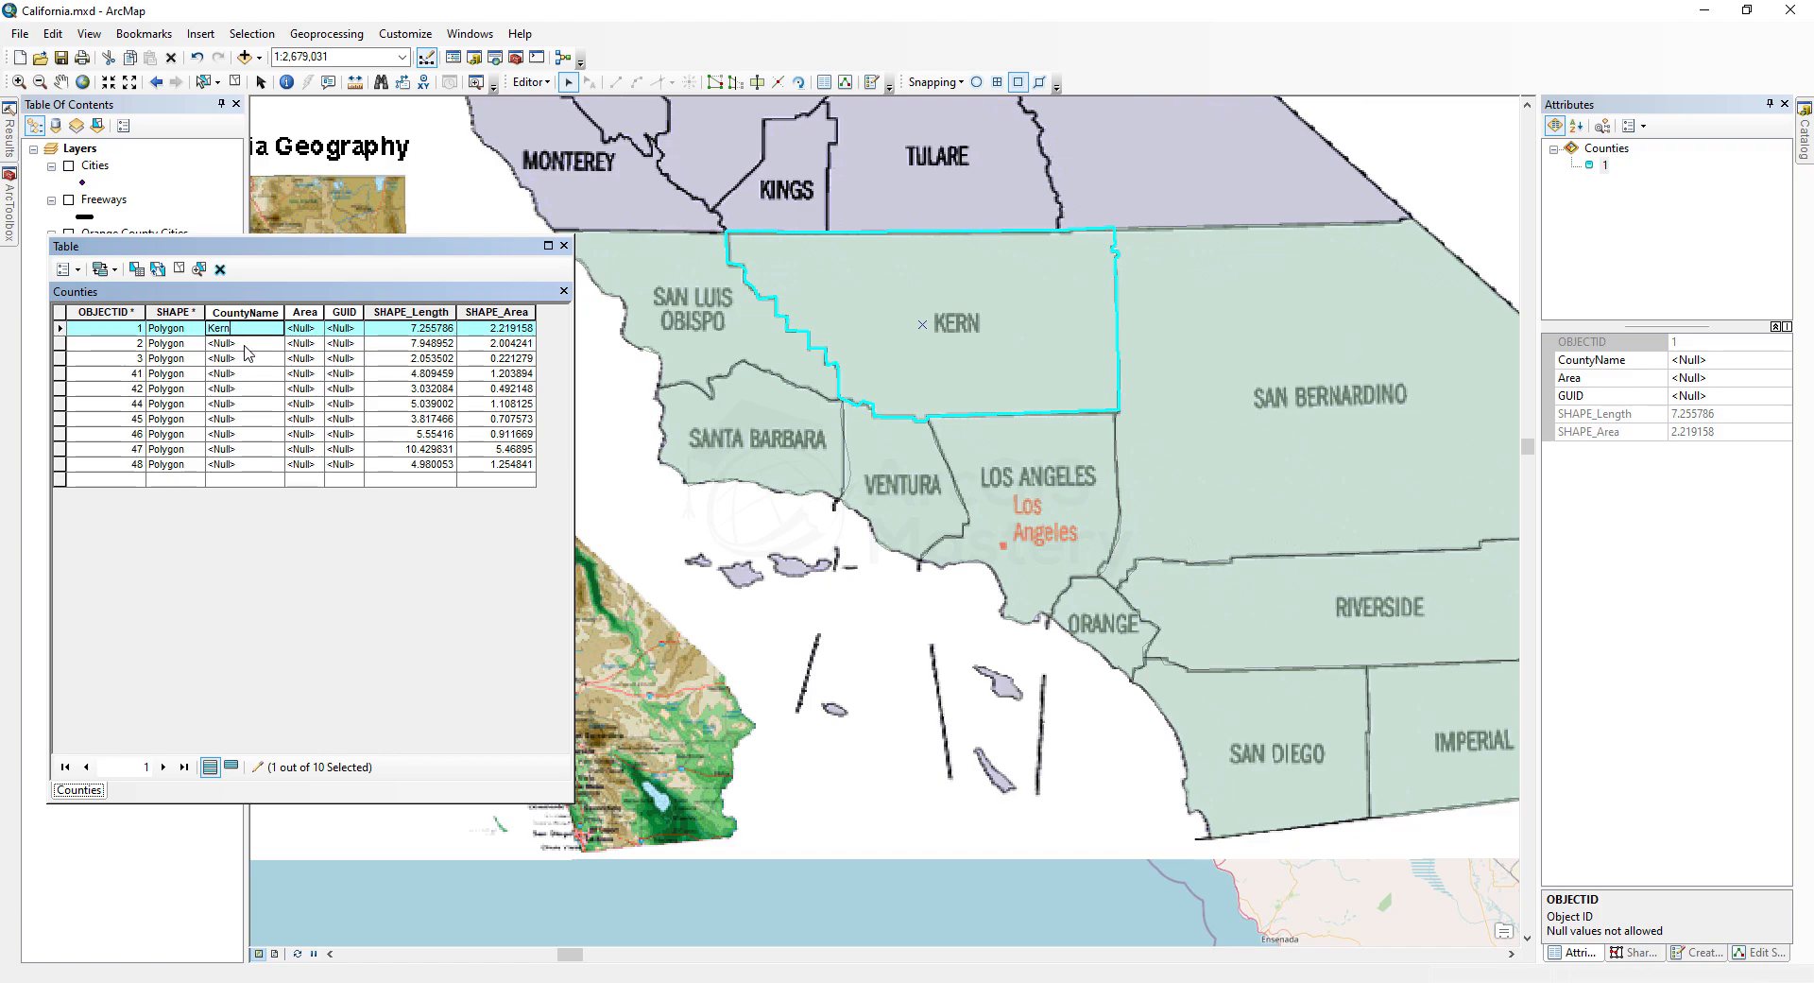
click(236, 342)
text(Riverside)
click(220, 358)
text(Orange)
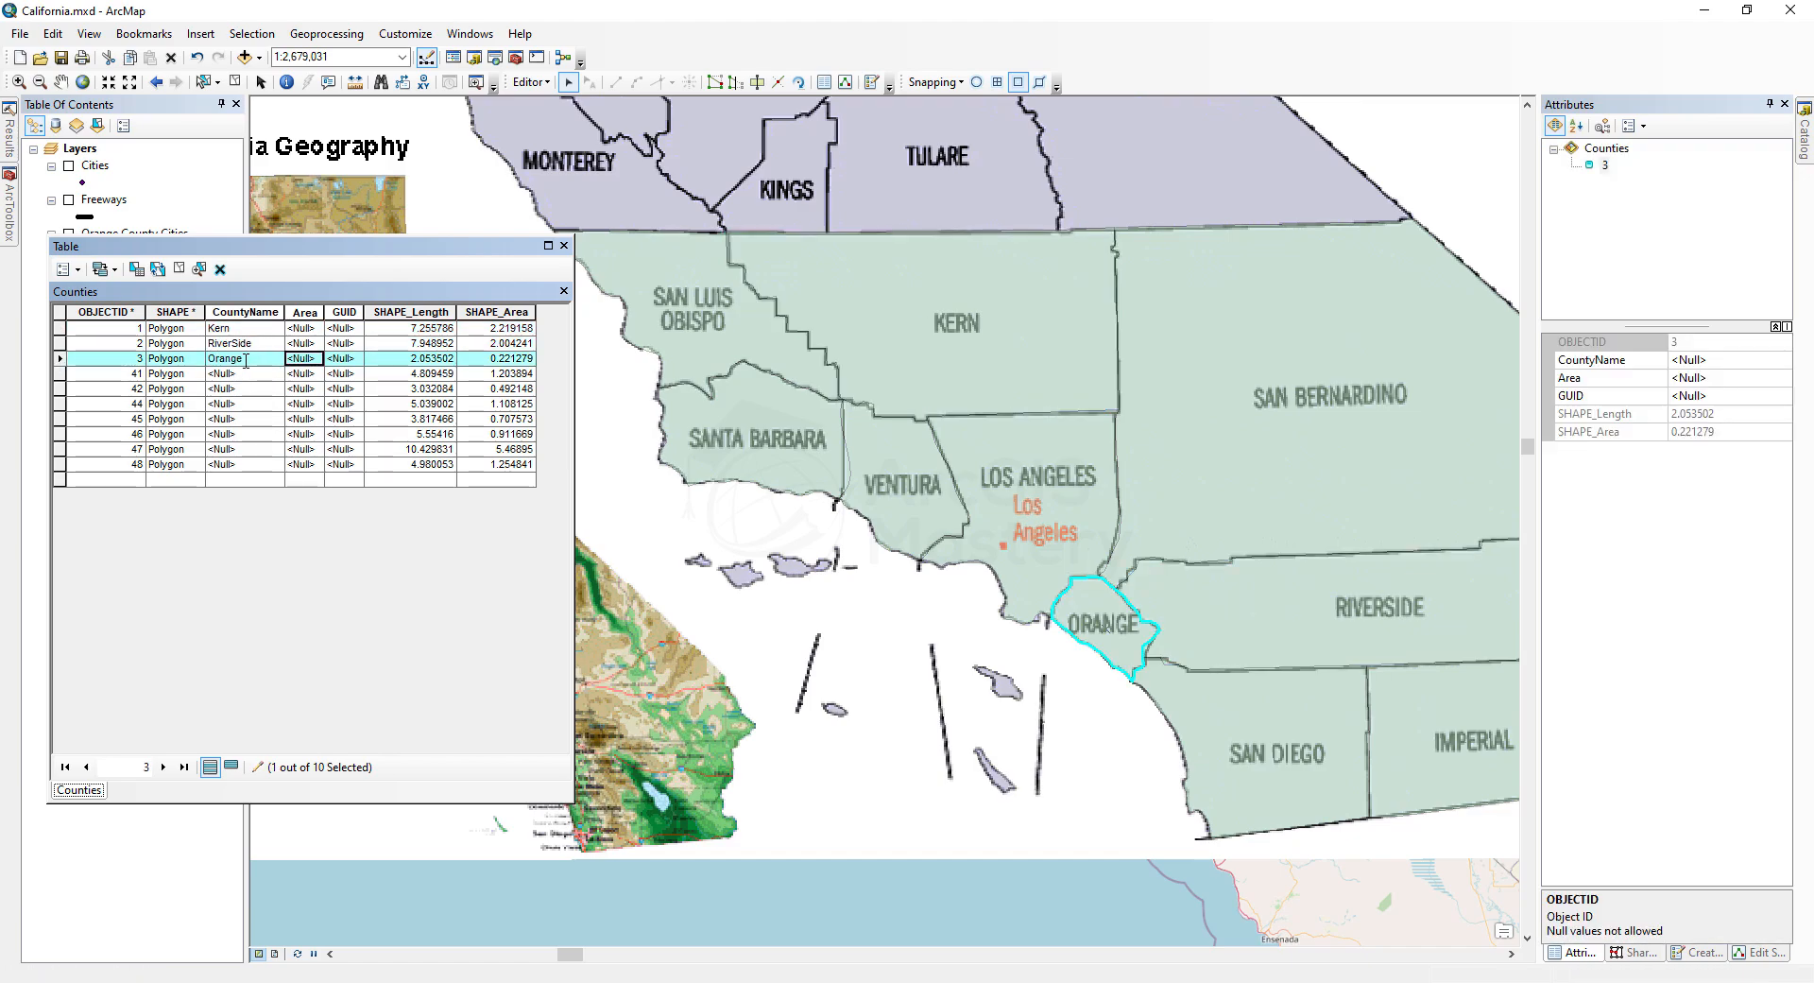
Step: Enter the CountyName values San Diego, VEntura and Los Angeles for the next three records
click(236, 373)
text(San Diego)
click(236, 388)
text(VEntura)
click(236, 403)
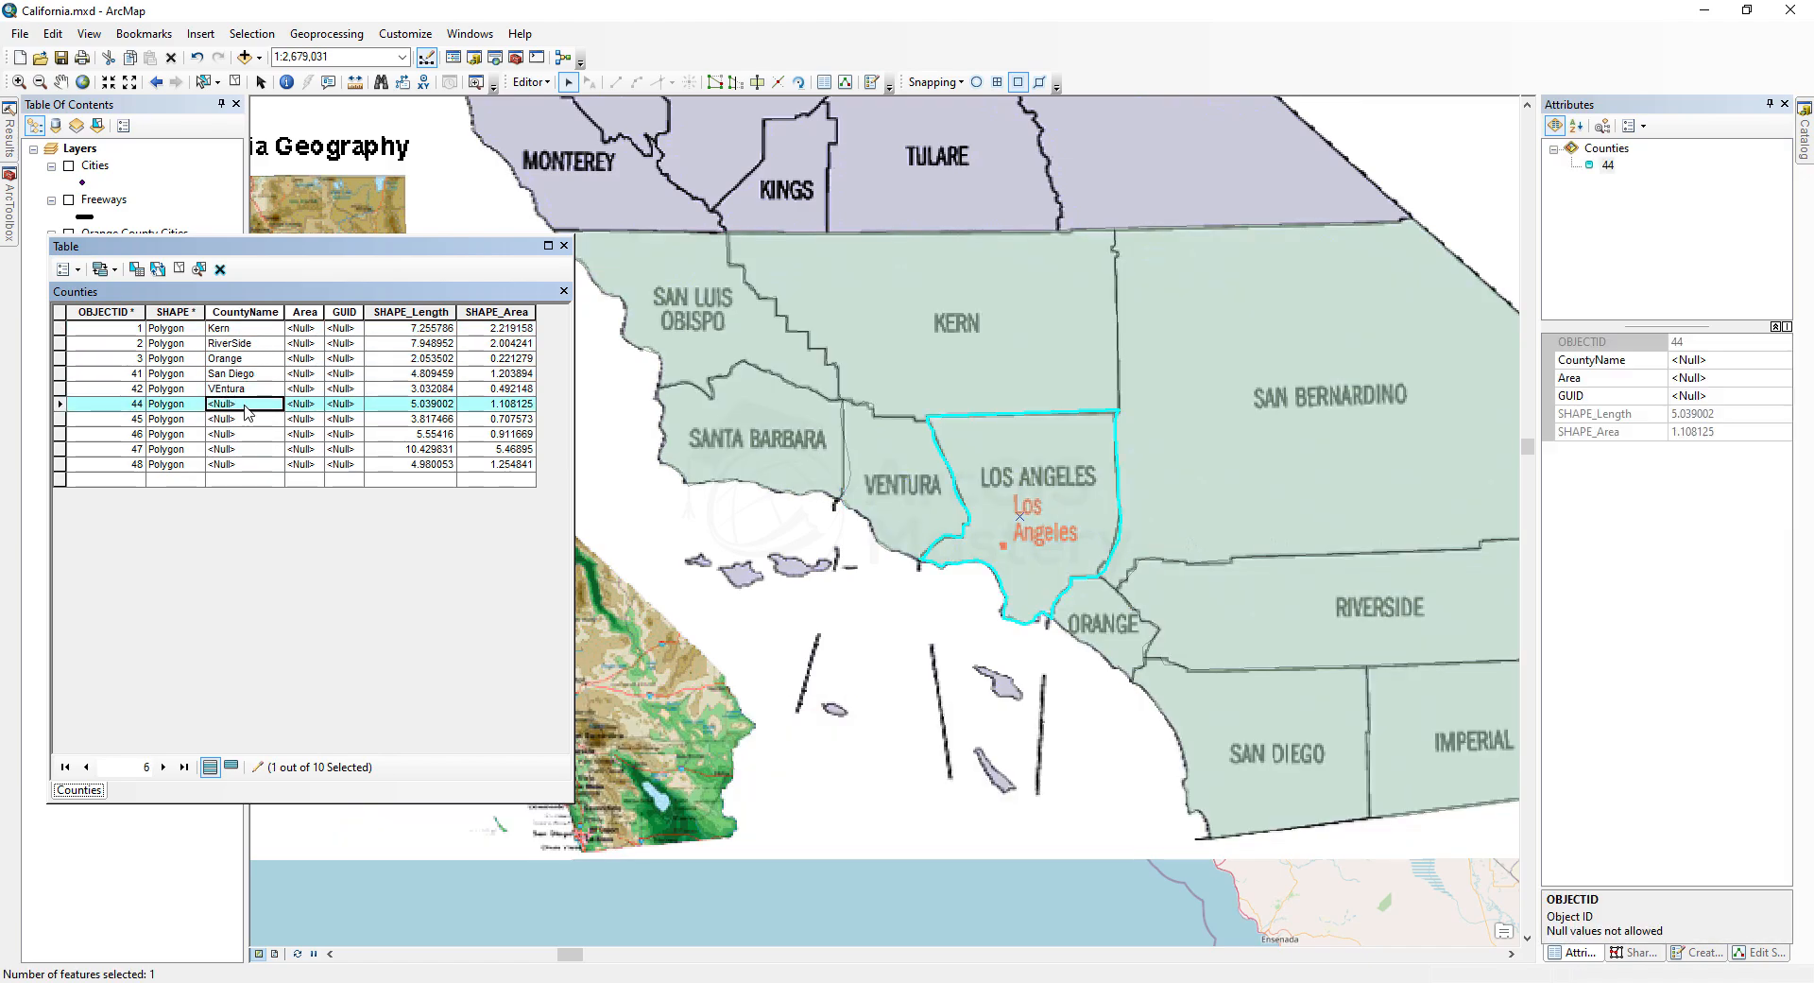
text(Los Angeles)
Step: Enter the CountyName values Santa Barbara, SanLuis Obispo, San BErnardino and Imperial for the remaining records
click(240, 419)
text(Santa Barb)
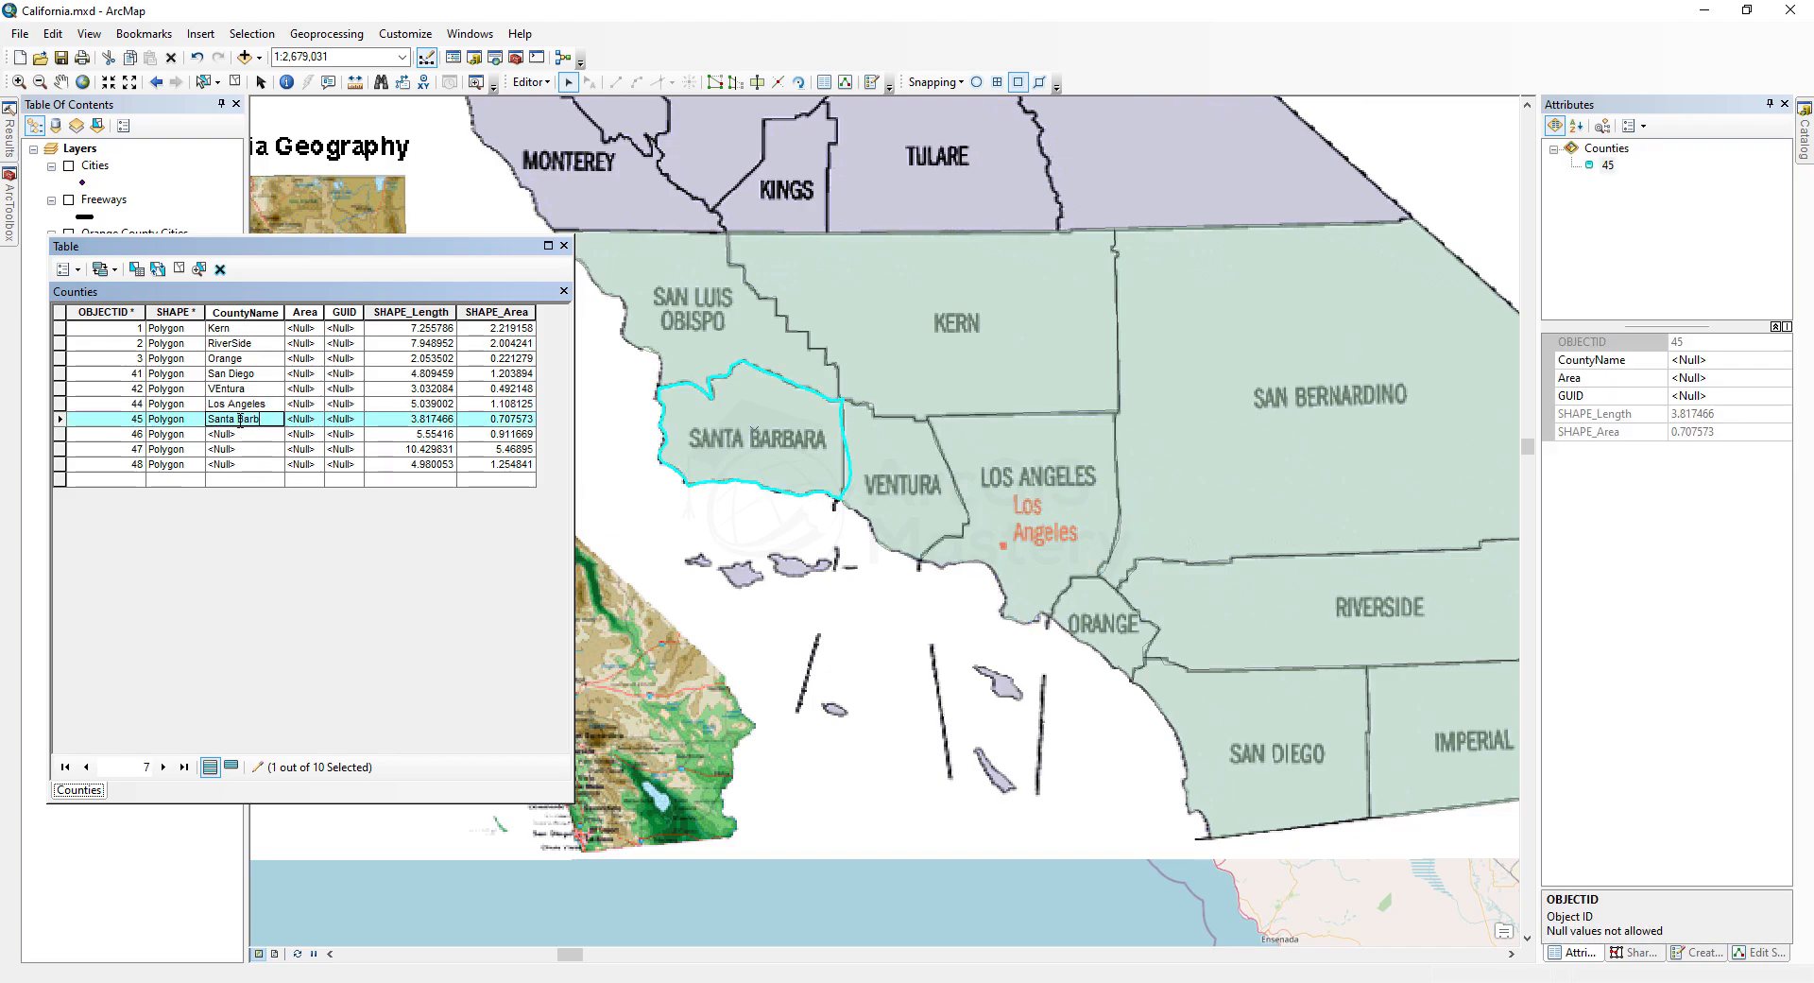
text(ara)
click(240, 434)
text(SanLuis Obsipo)
click(192, 449)
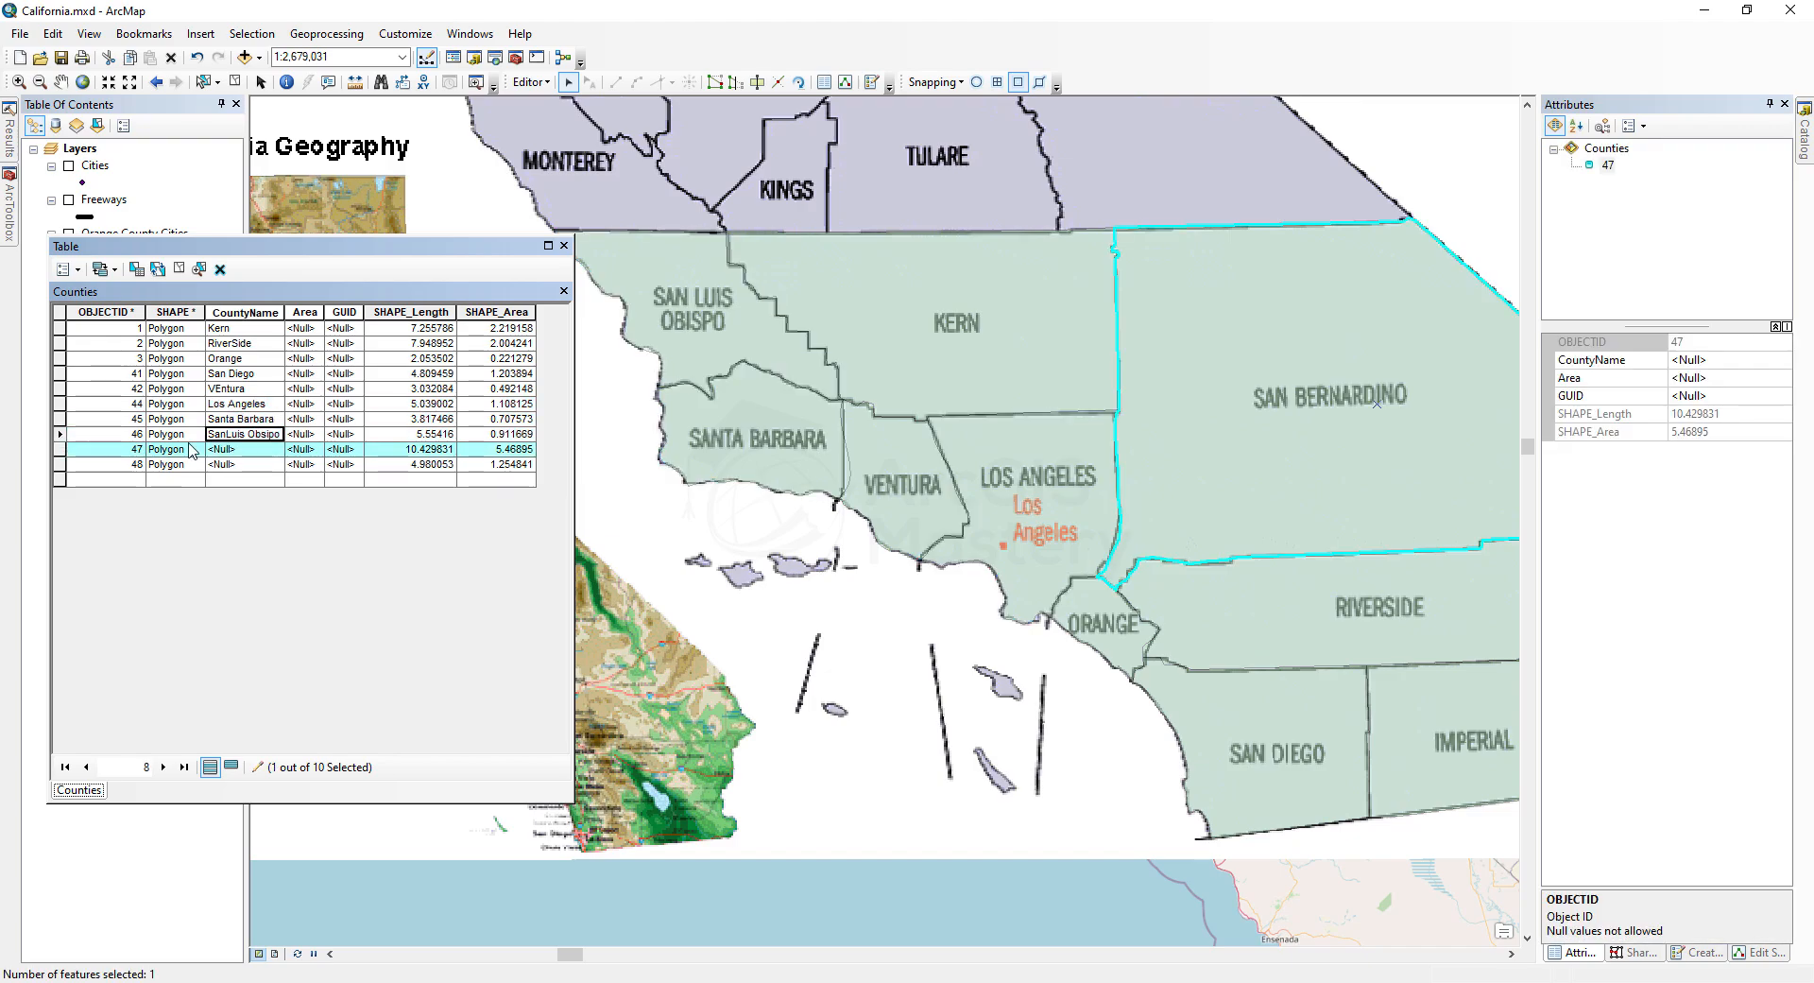
click(241, 449)
text(San BErnardino)
click(242, 464)
text(Imperial)
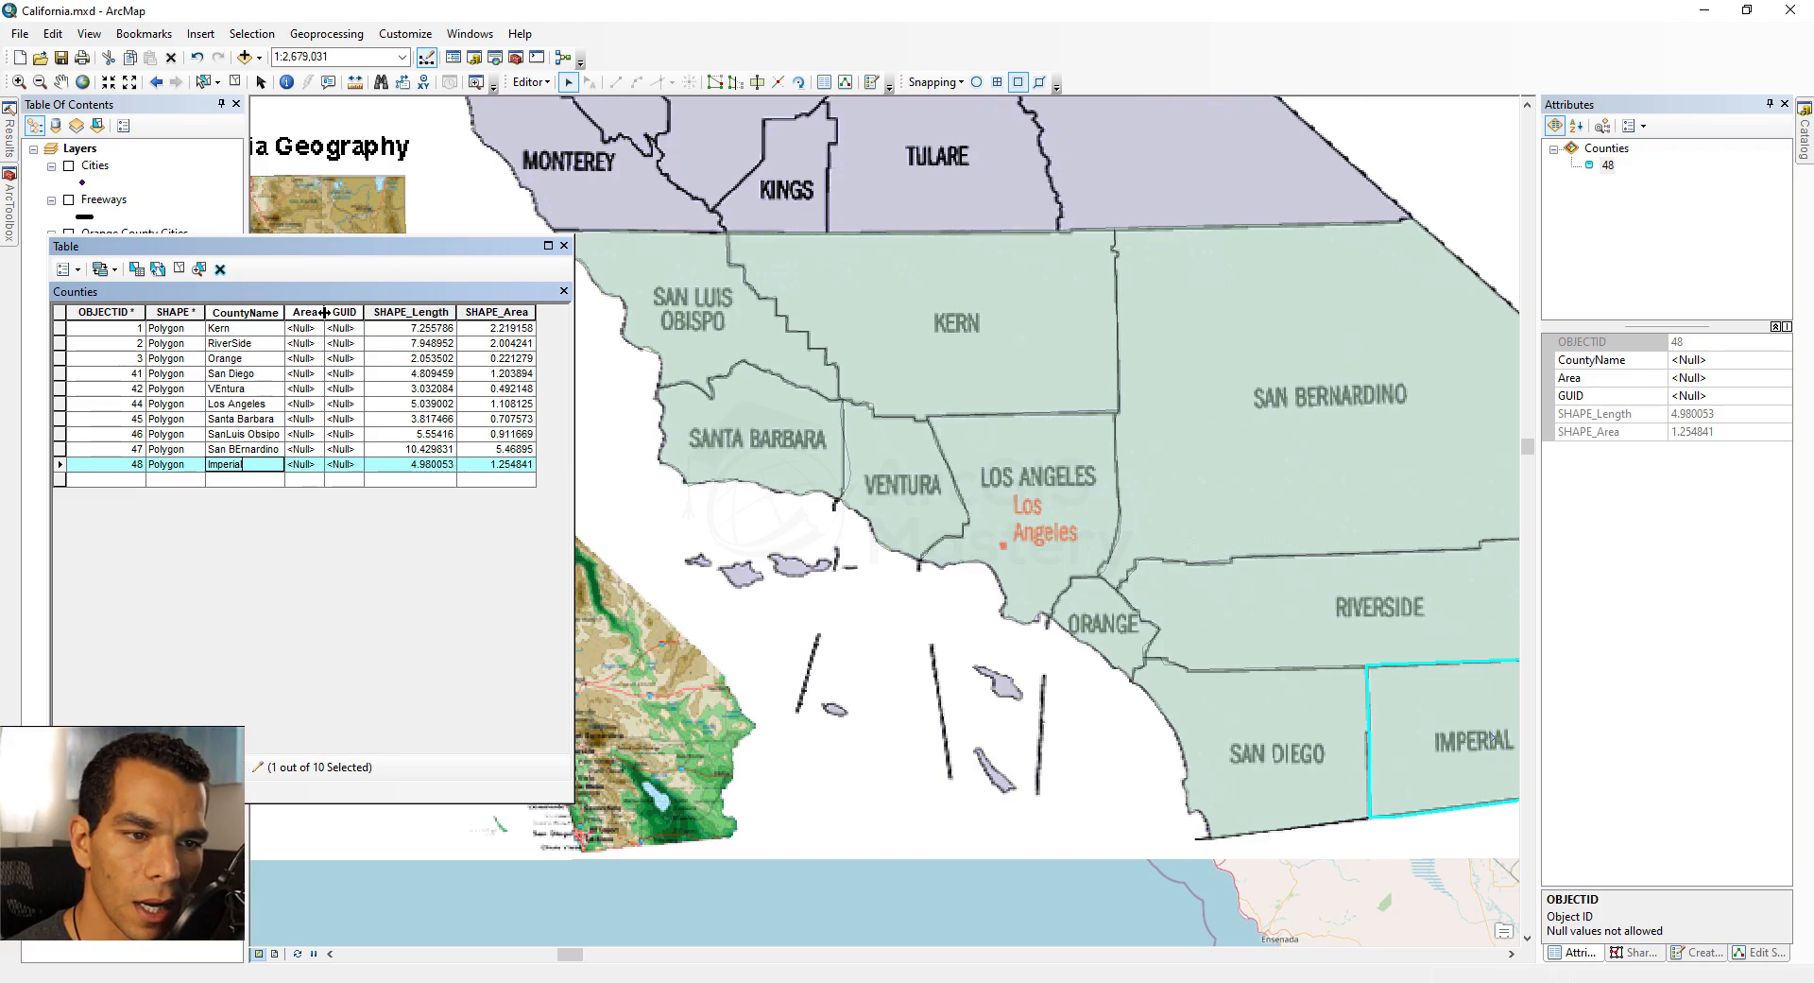
Step: Widen the Area column and clear the selected records
drag(324, 312, 338, 312)
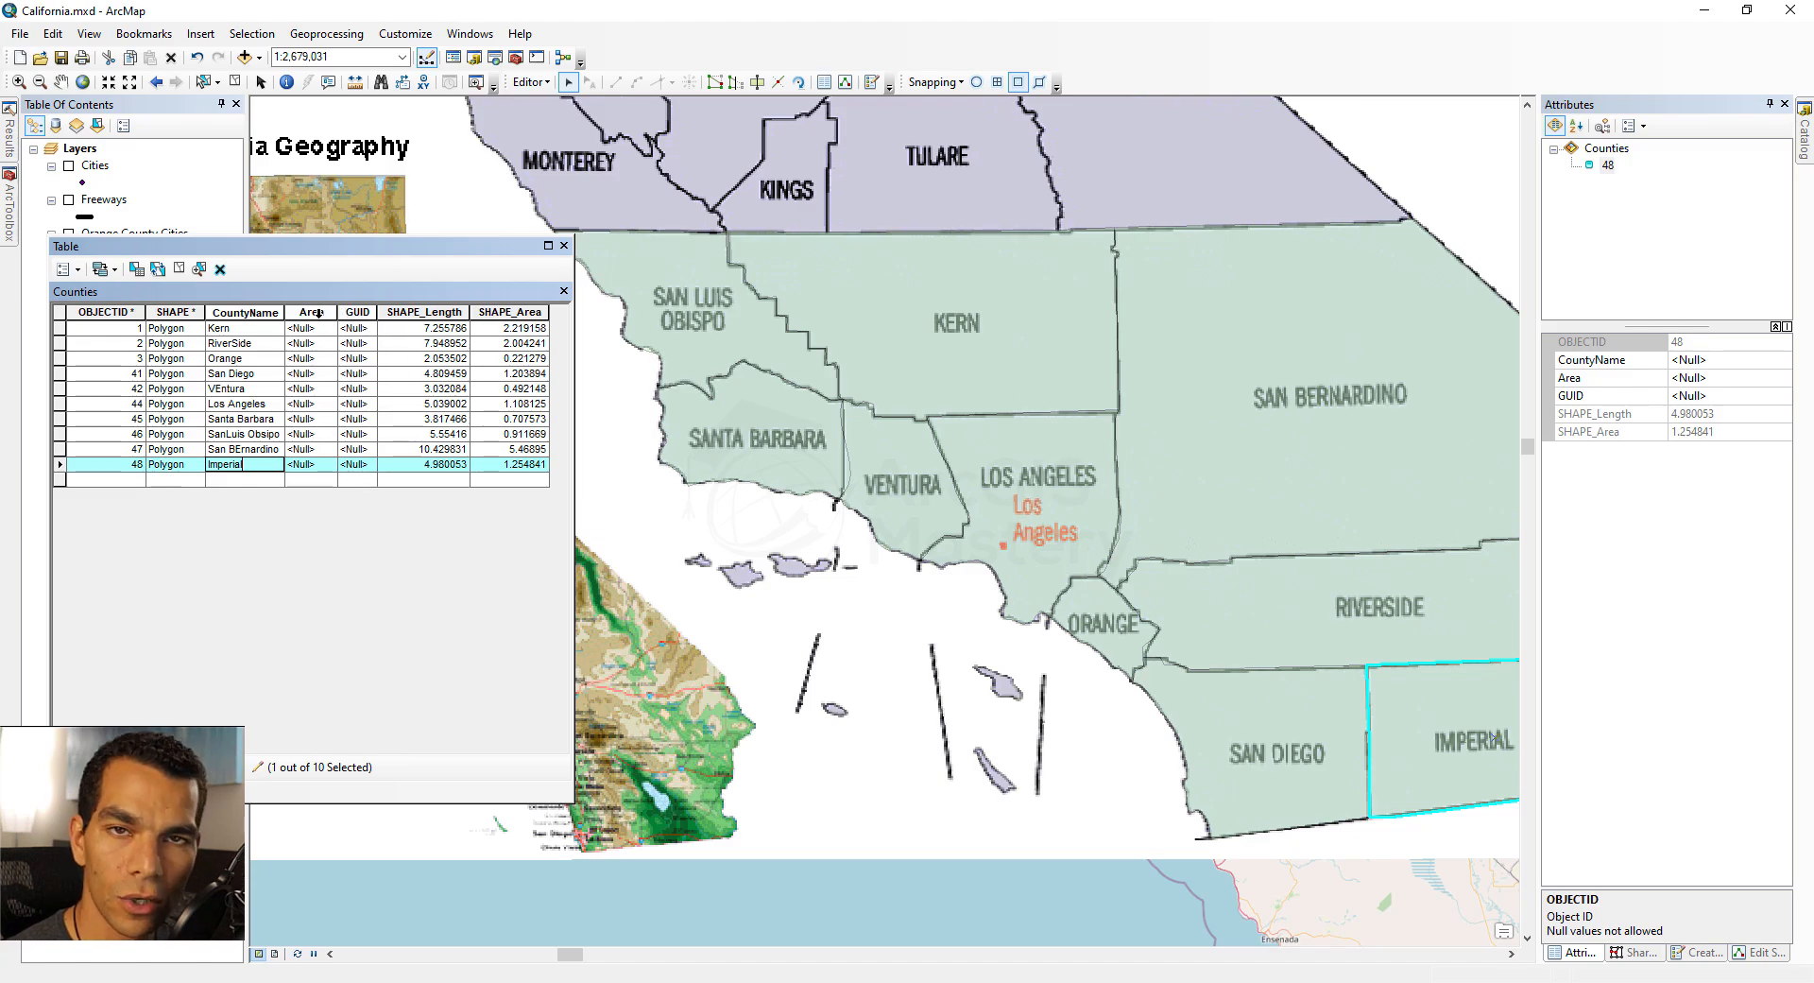
click(320, 313)
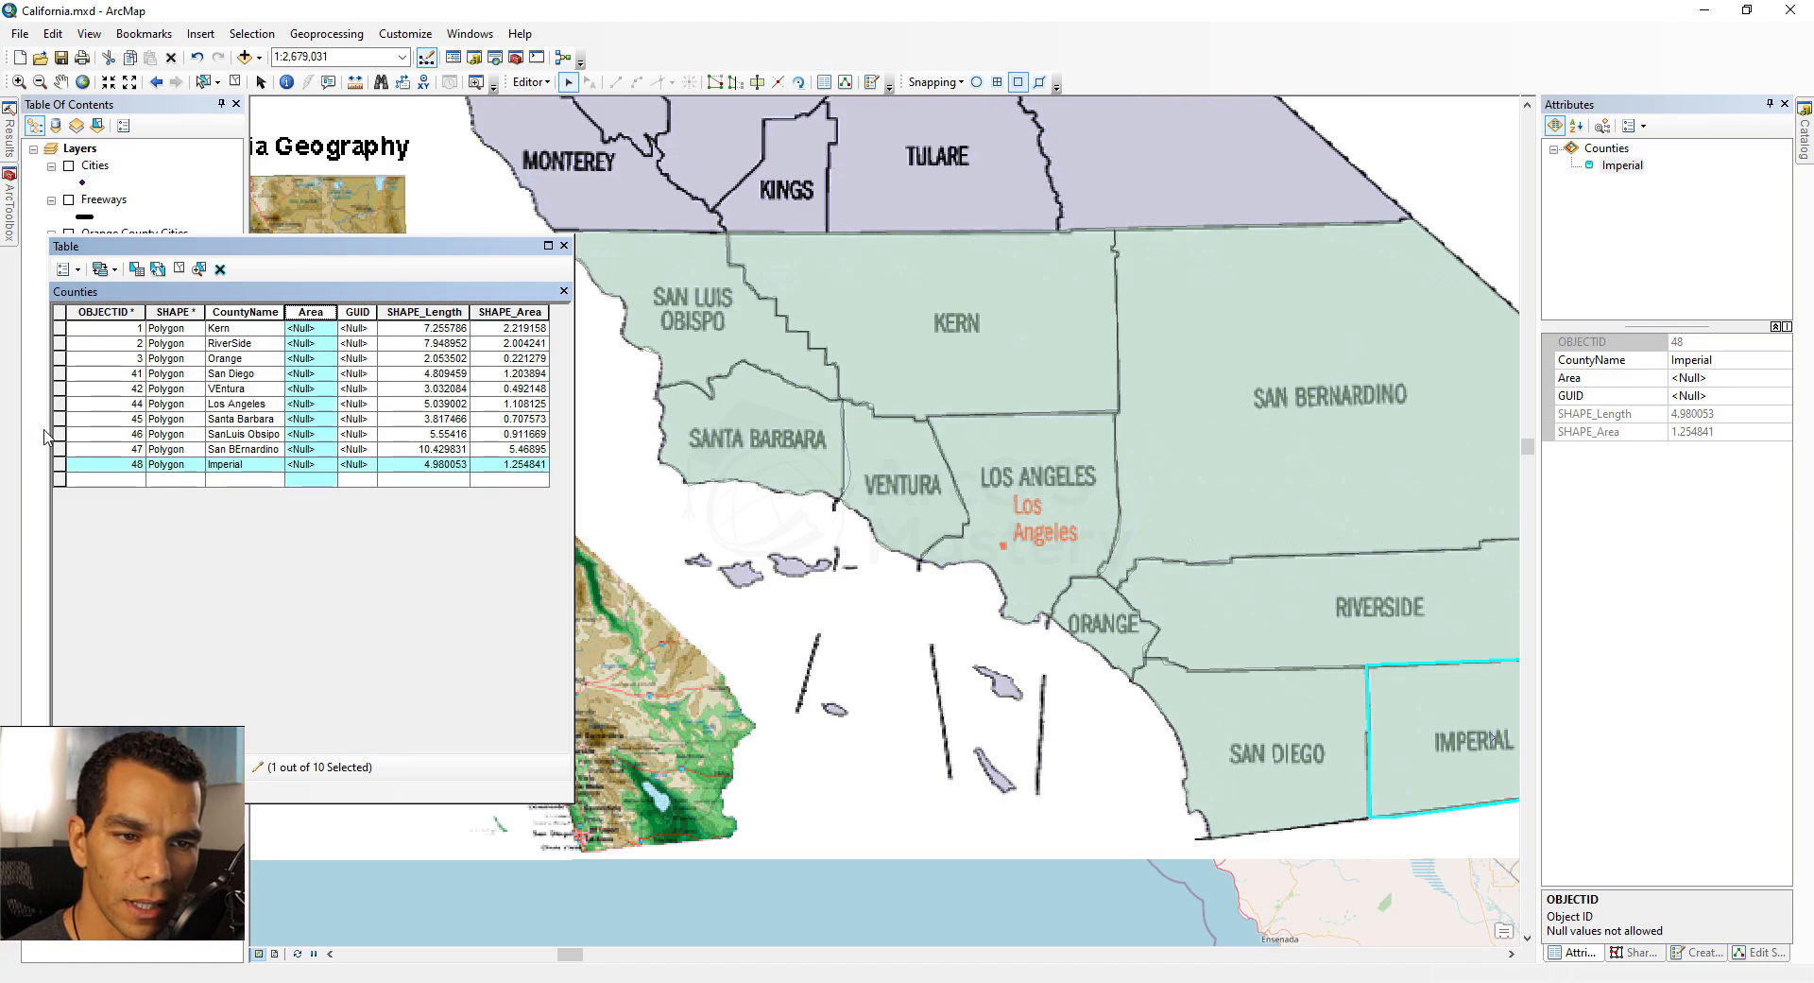
click(178, 268)
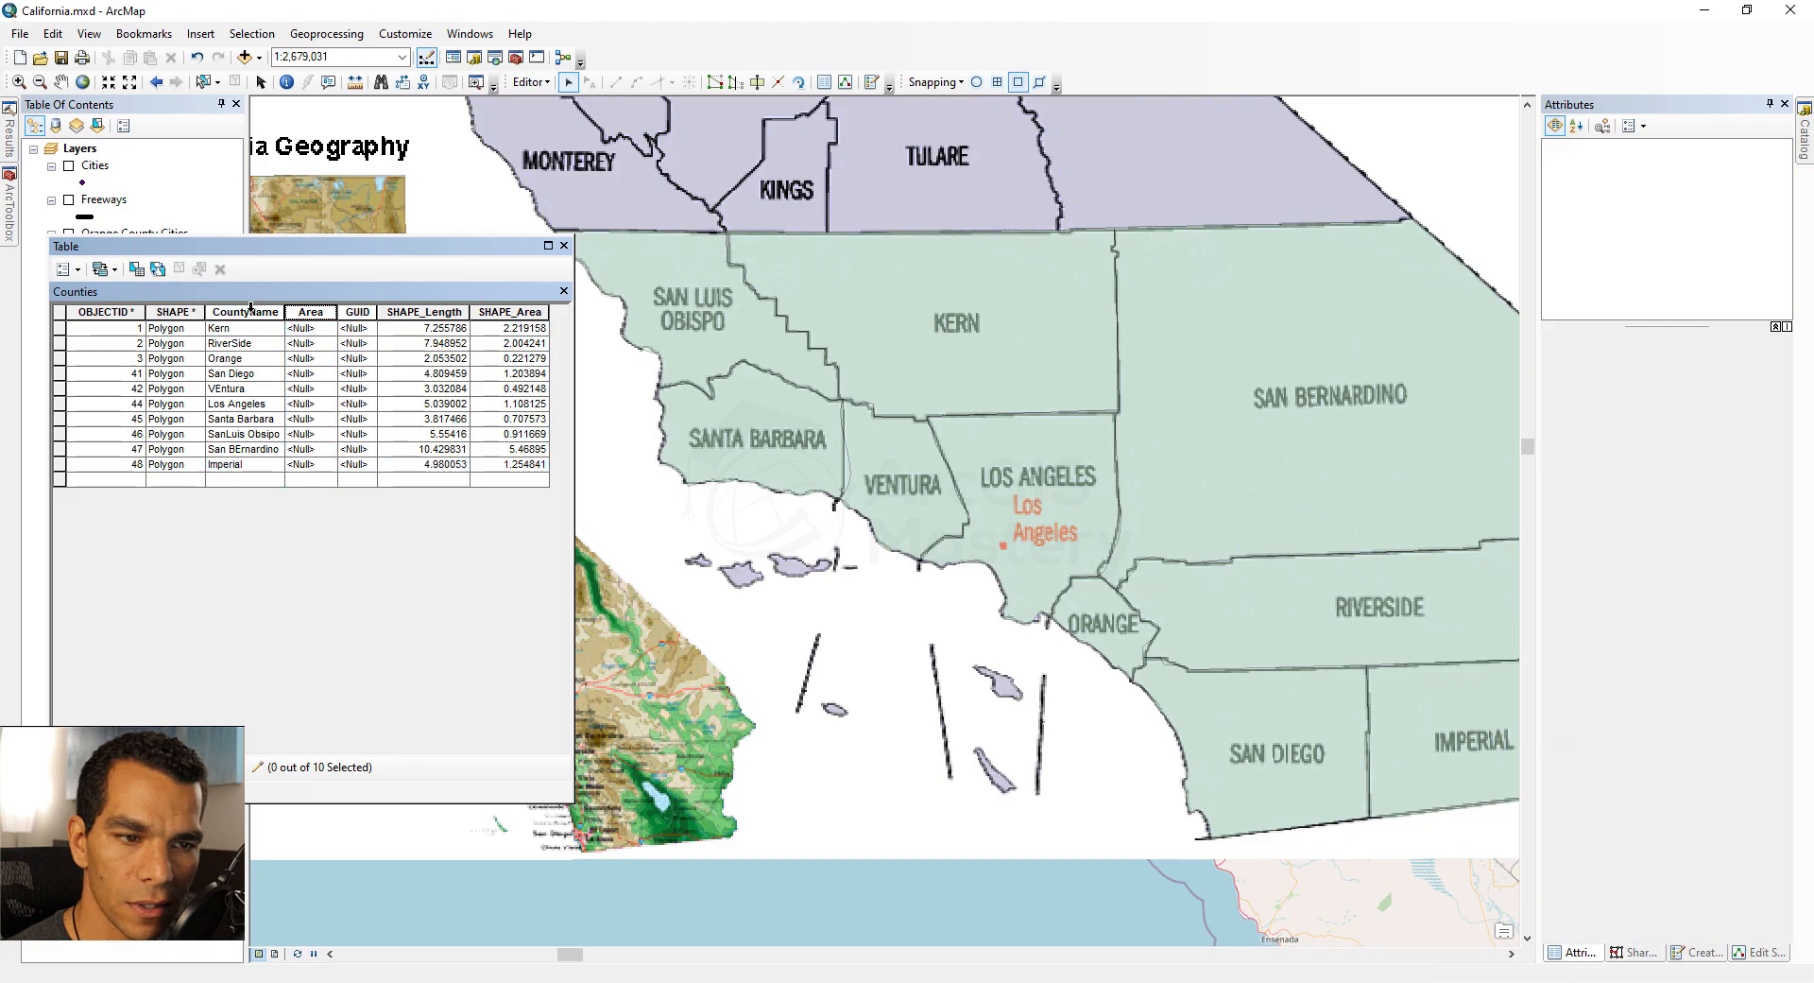
Step: Calculate the Counties Area field geometry in Square Miles US for all records
click(312, 313)
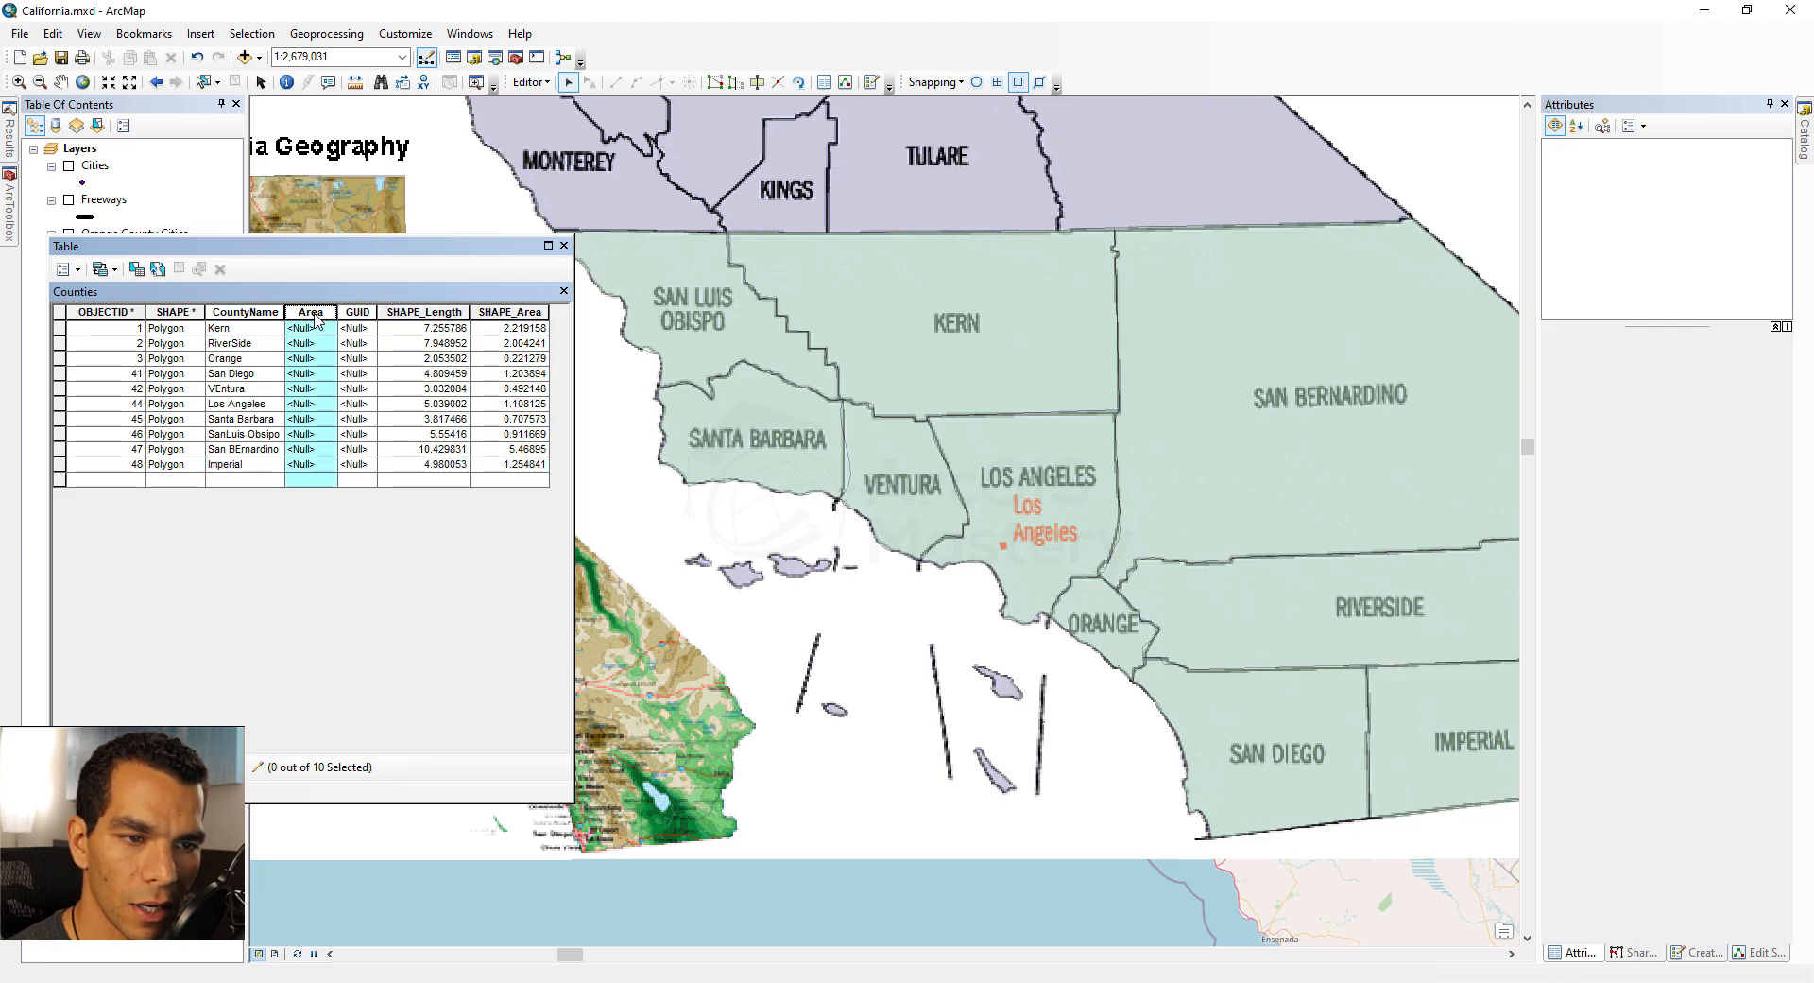
right_click(316, 320)
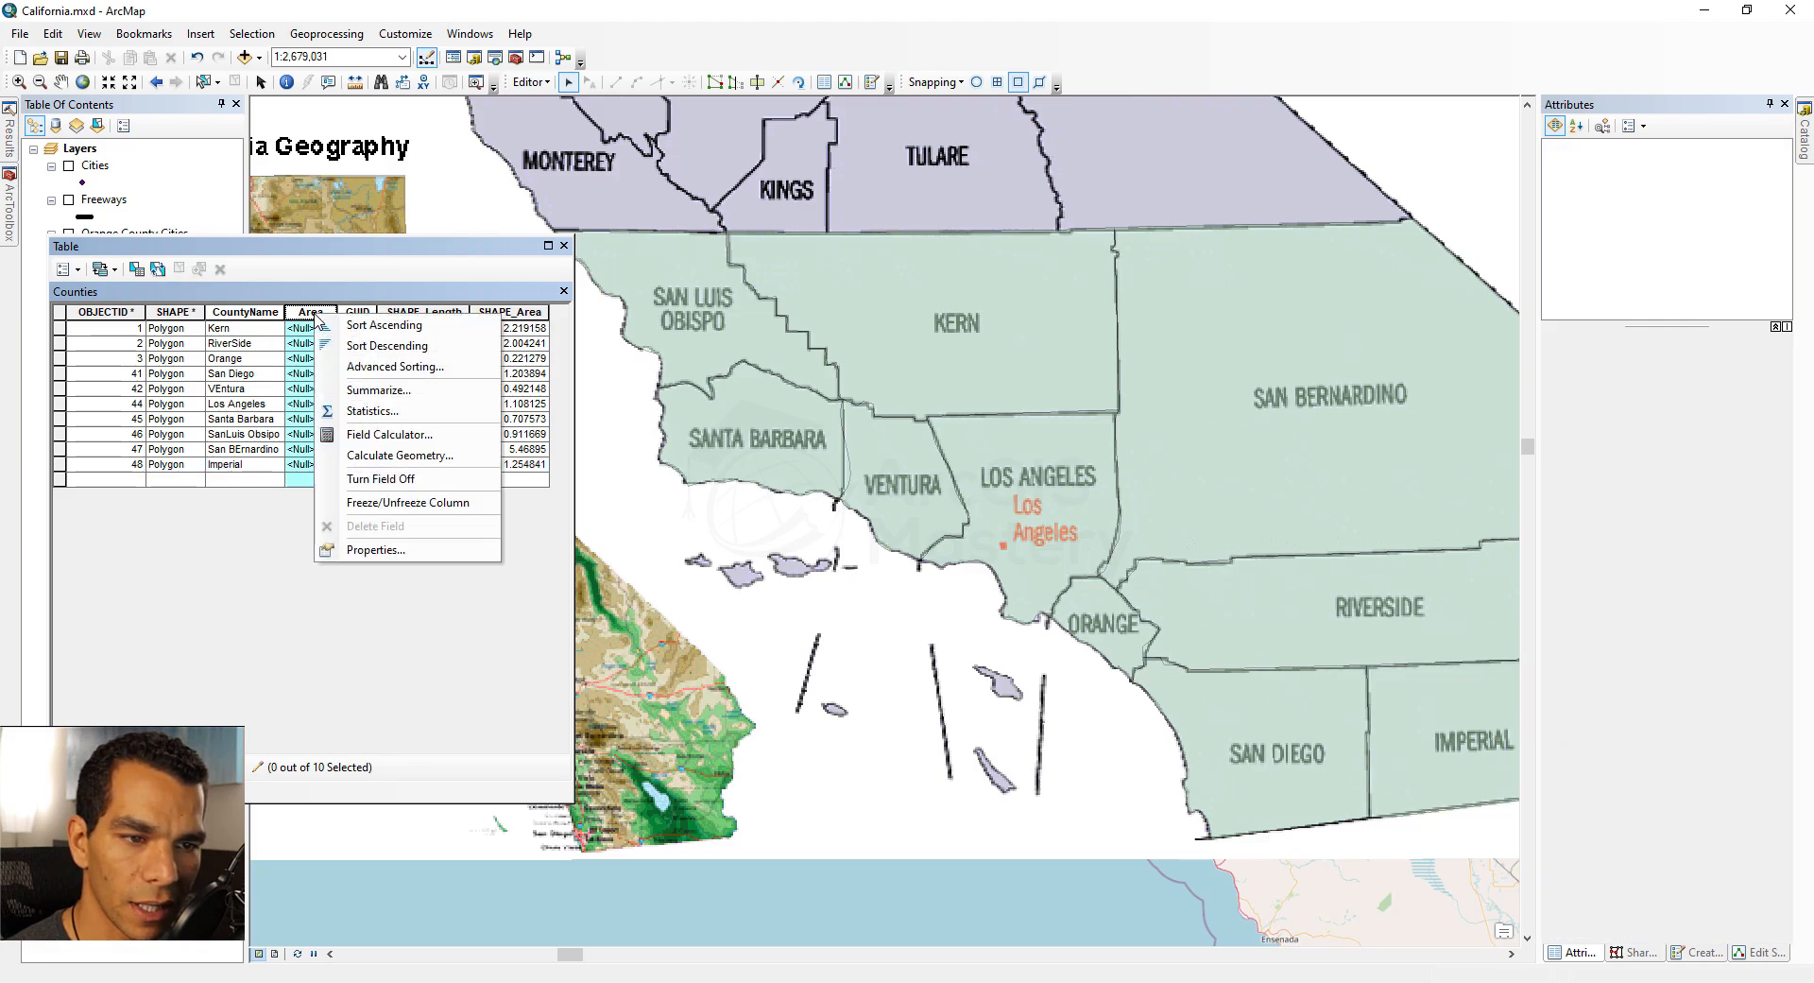
click(401, 457)
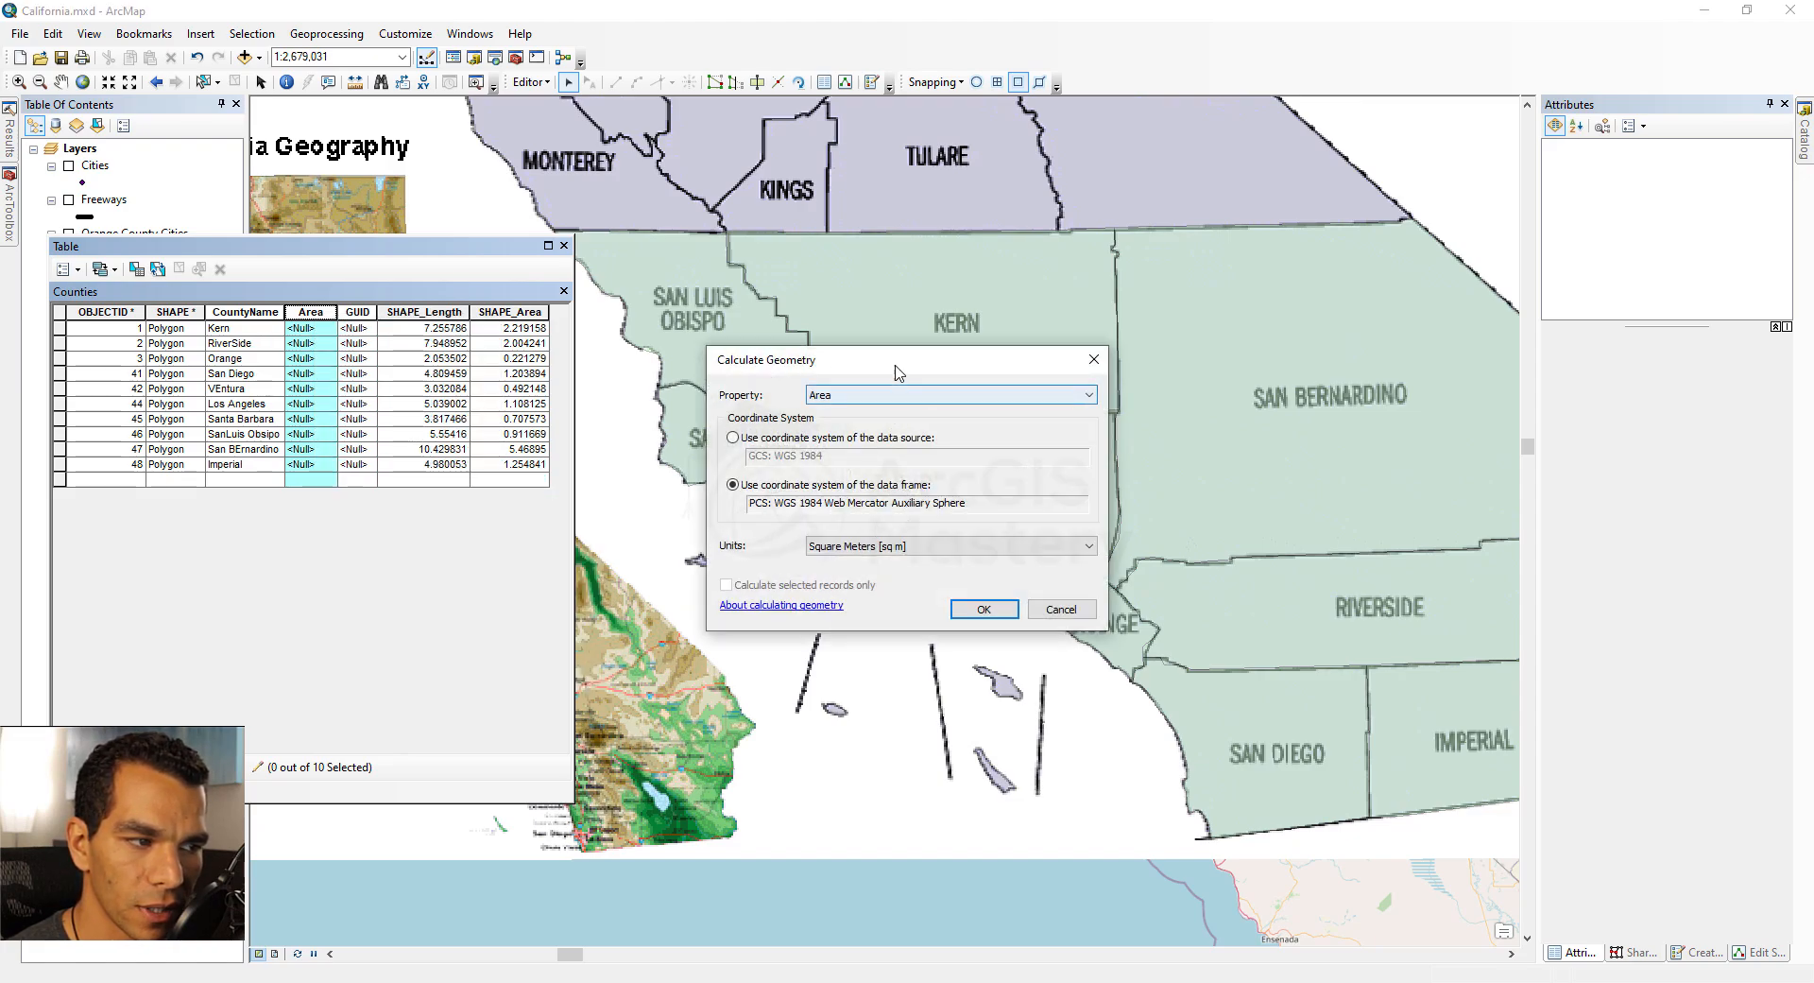
click(833, 542)
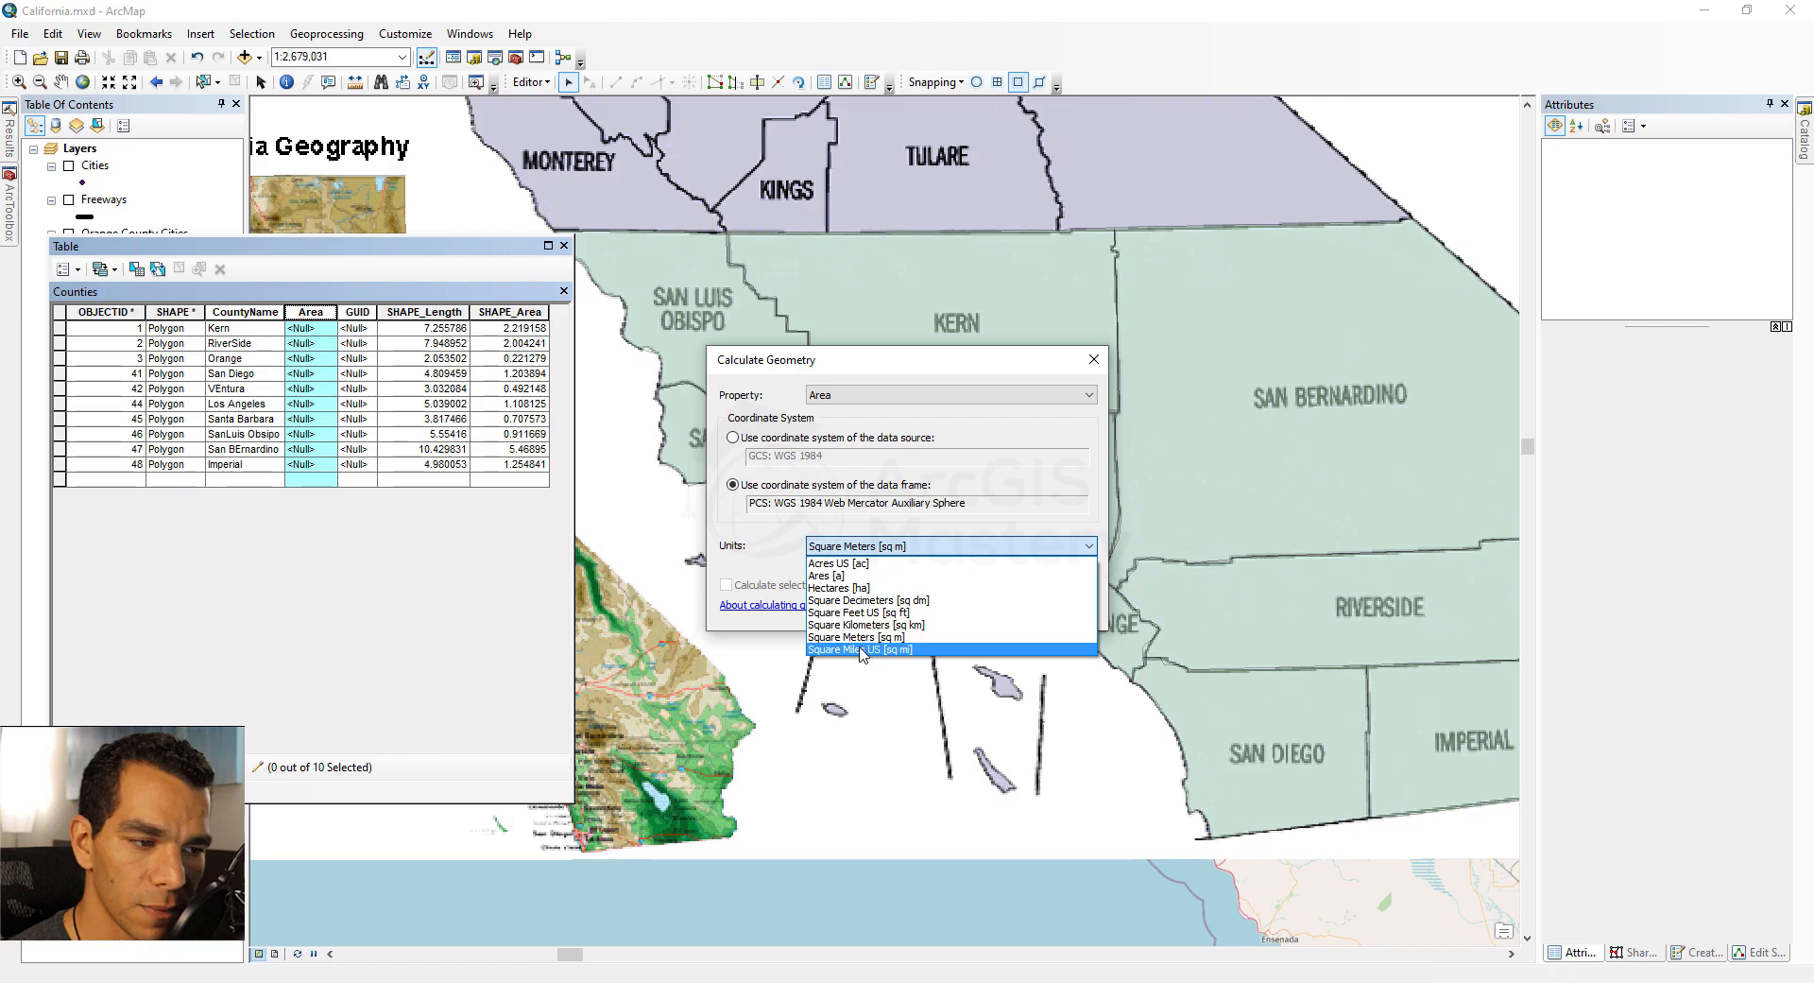
click(861, 650)
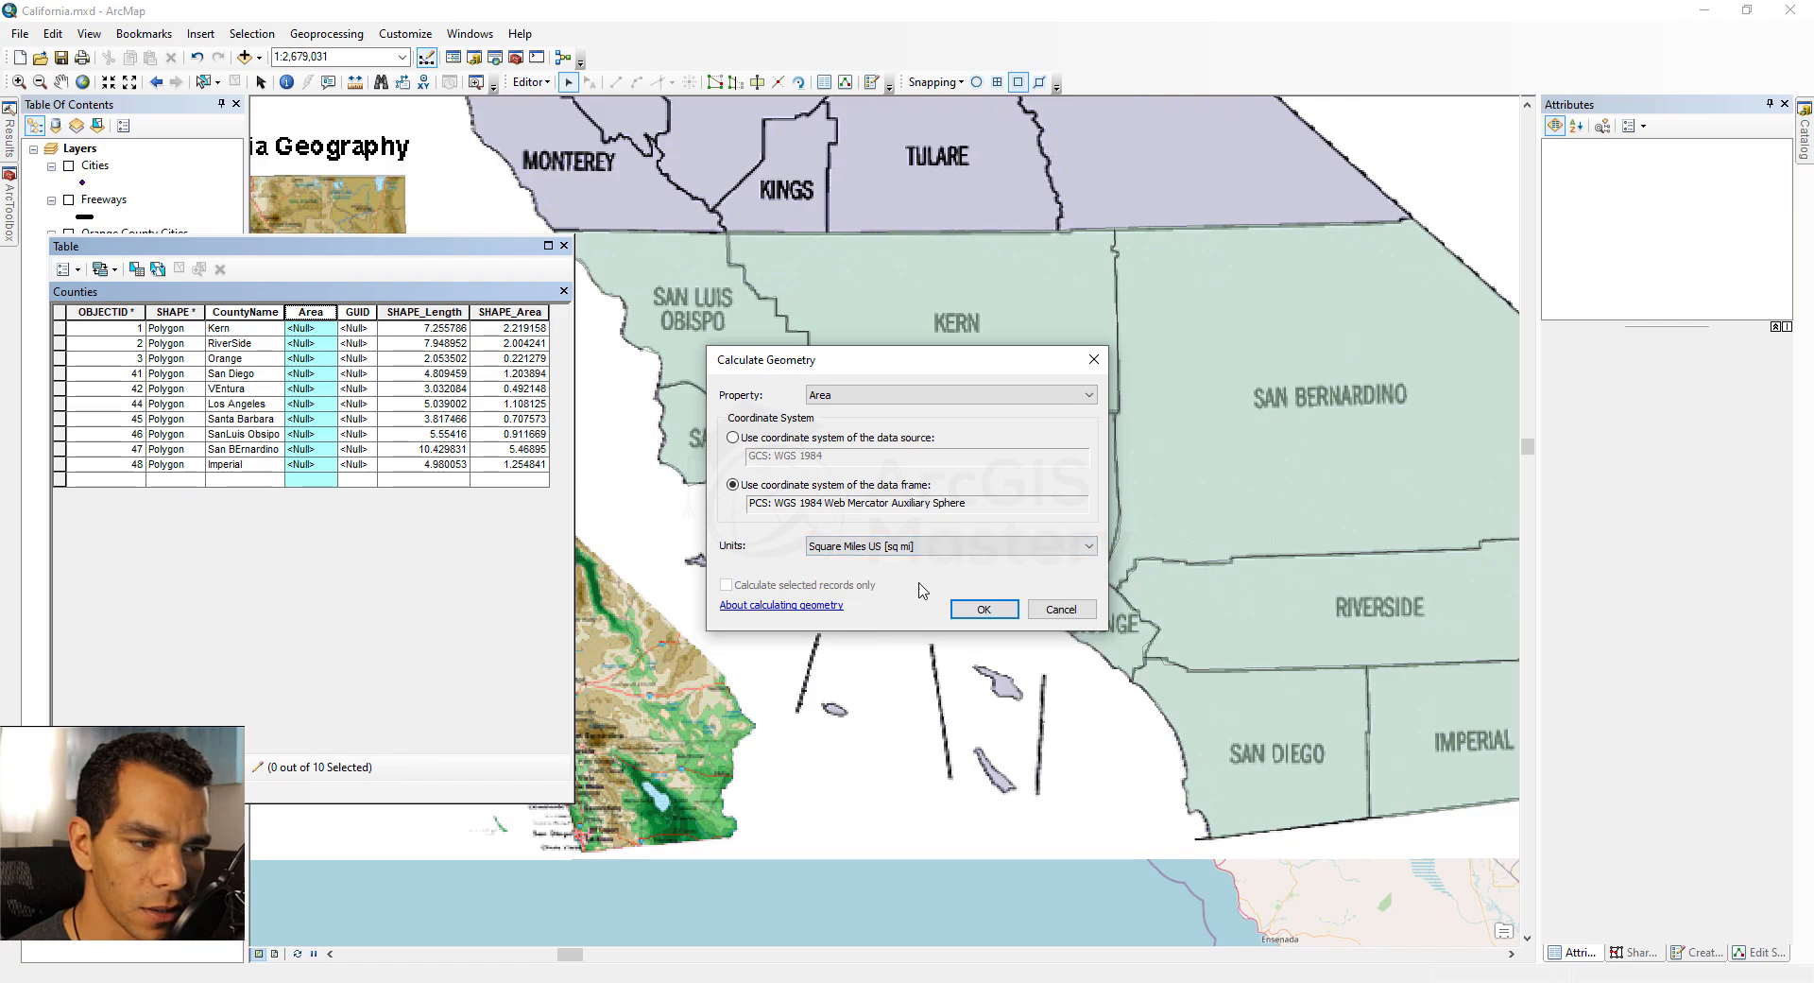
click(983, 610)
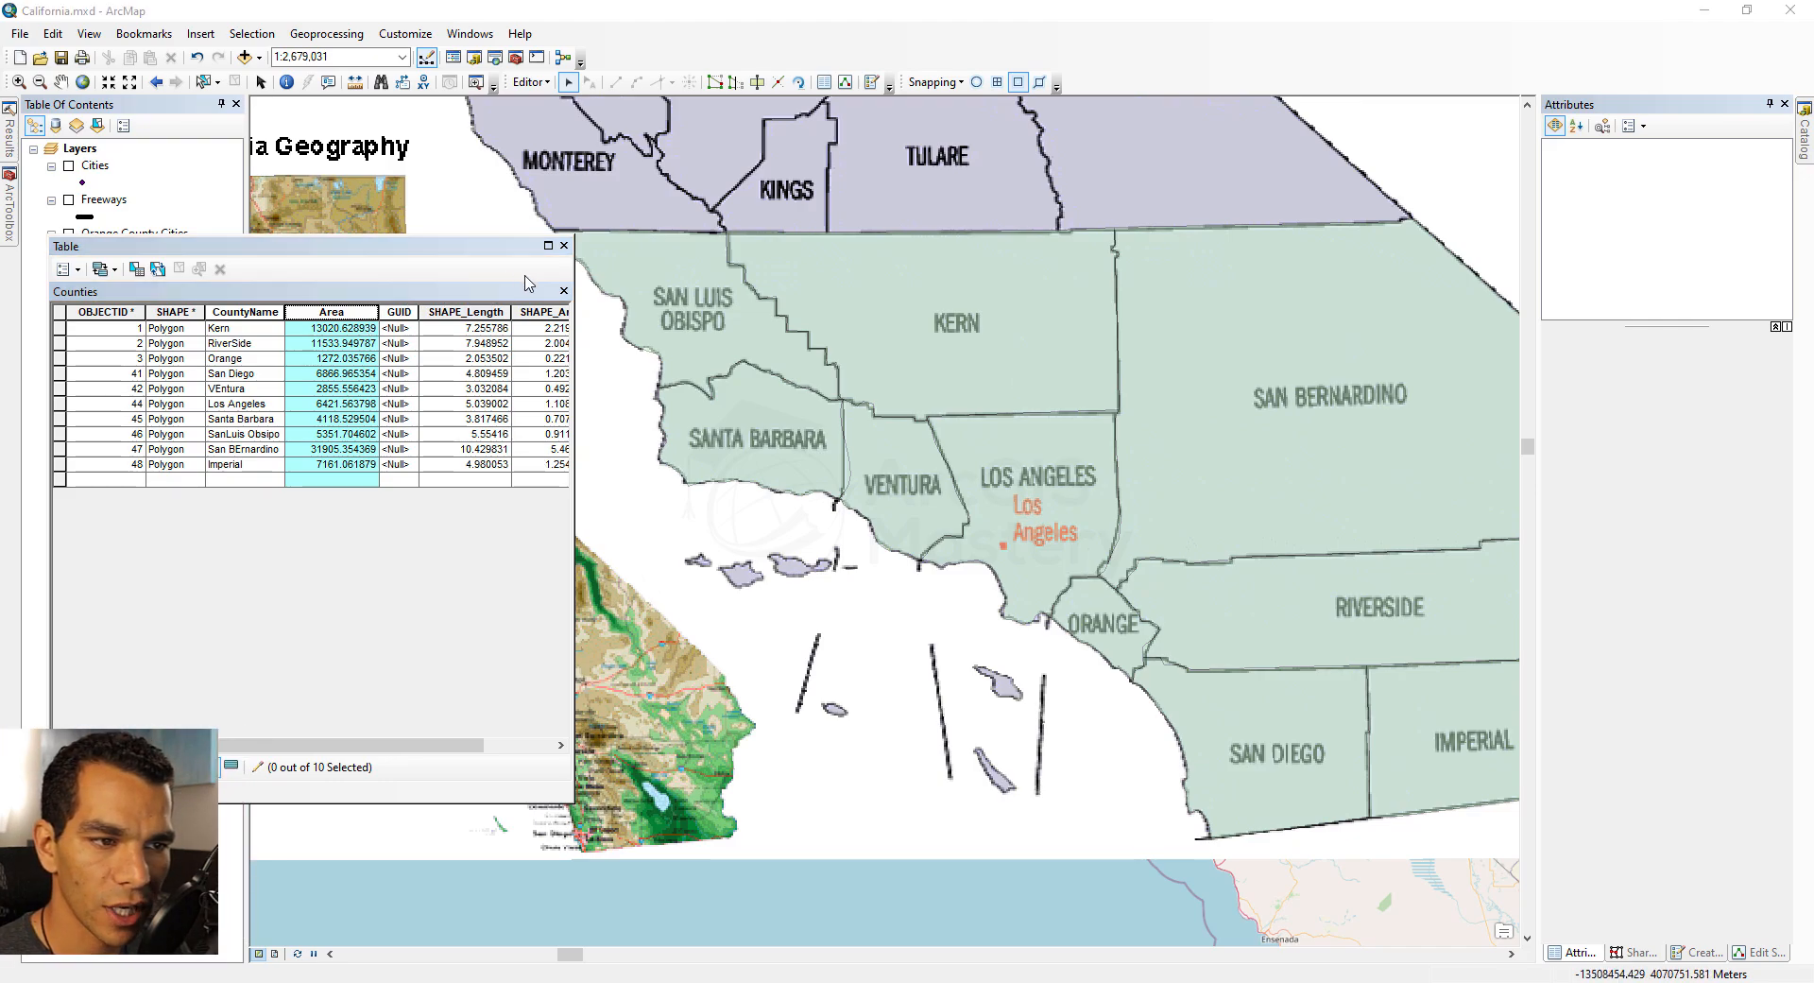
Step: Hide the Counties and California.gif layers, show OC Cities.png and Orange County Cities, and zoom to the Orange County bookmark
click(564, 246)
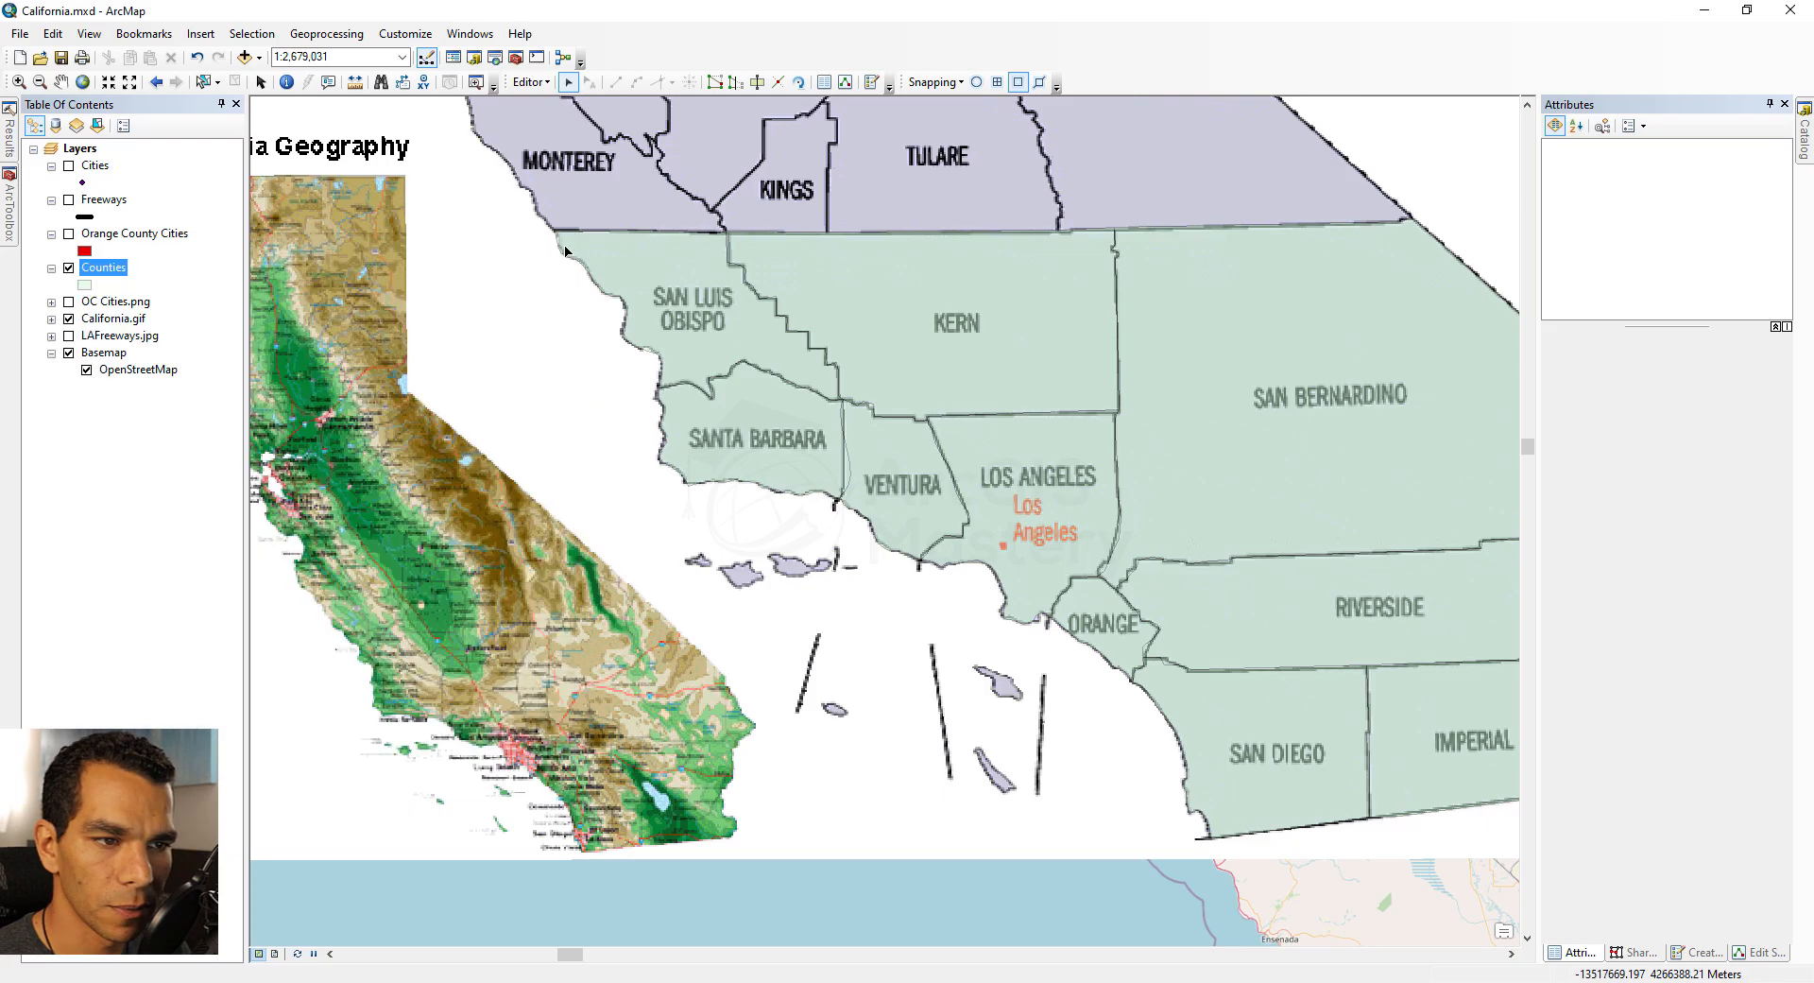
click(69, 268)
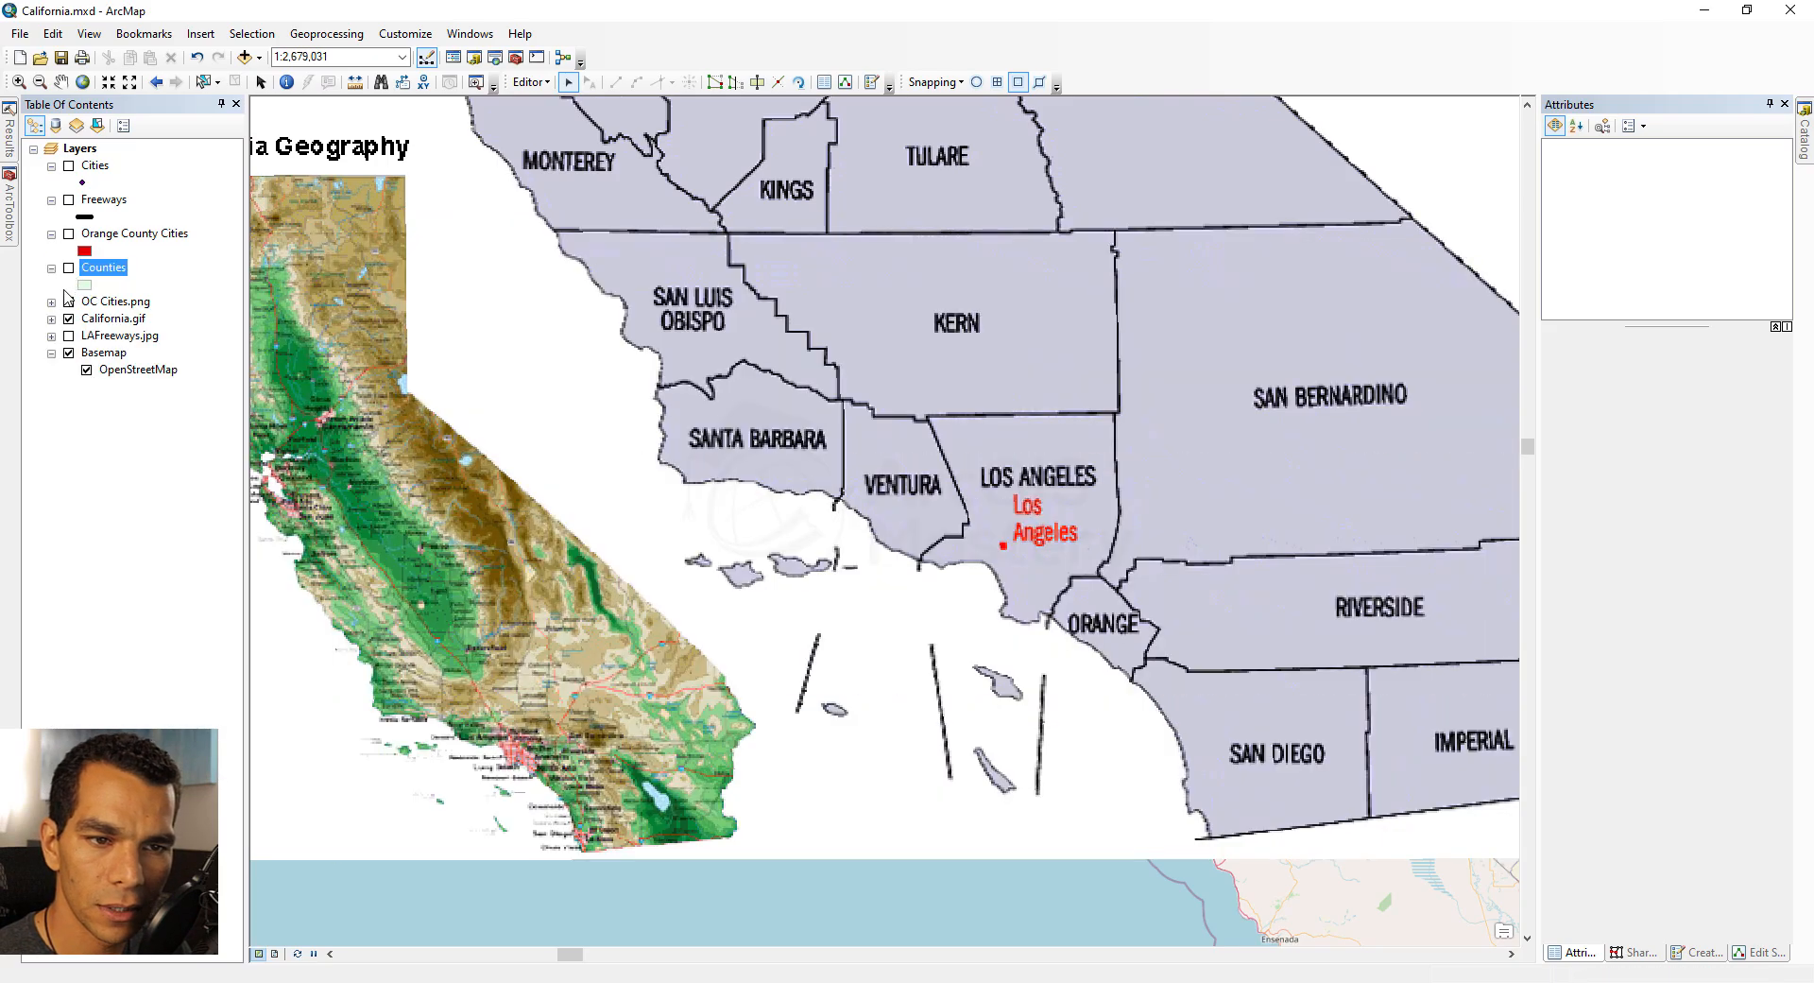
click(68, 320)
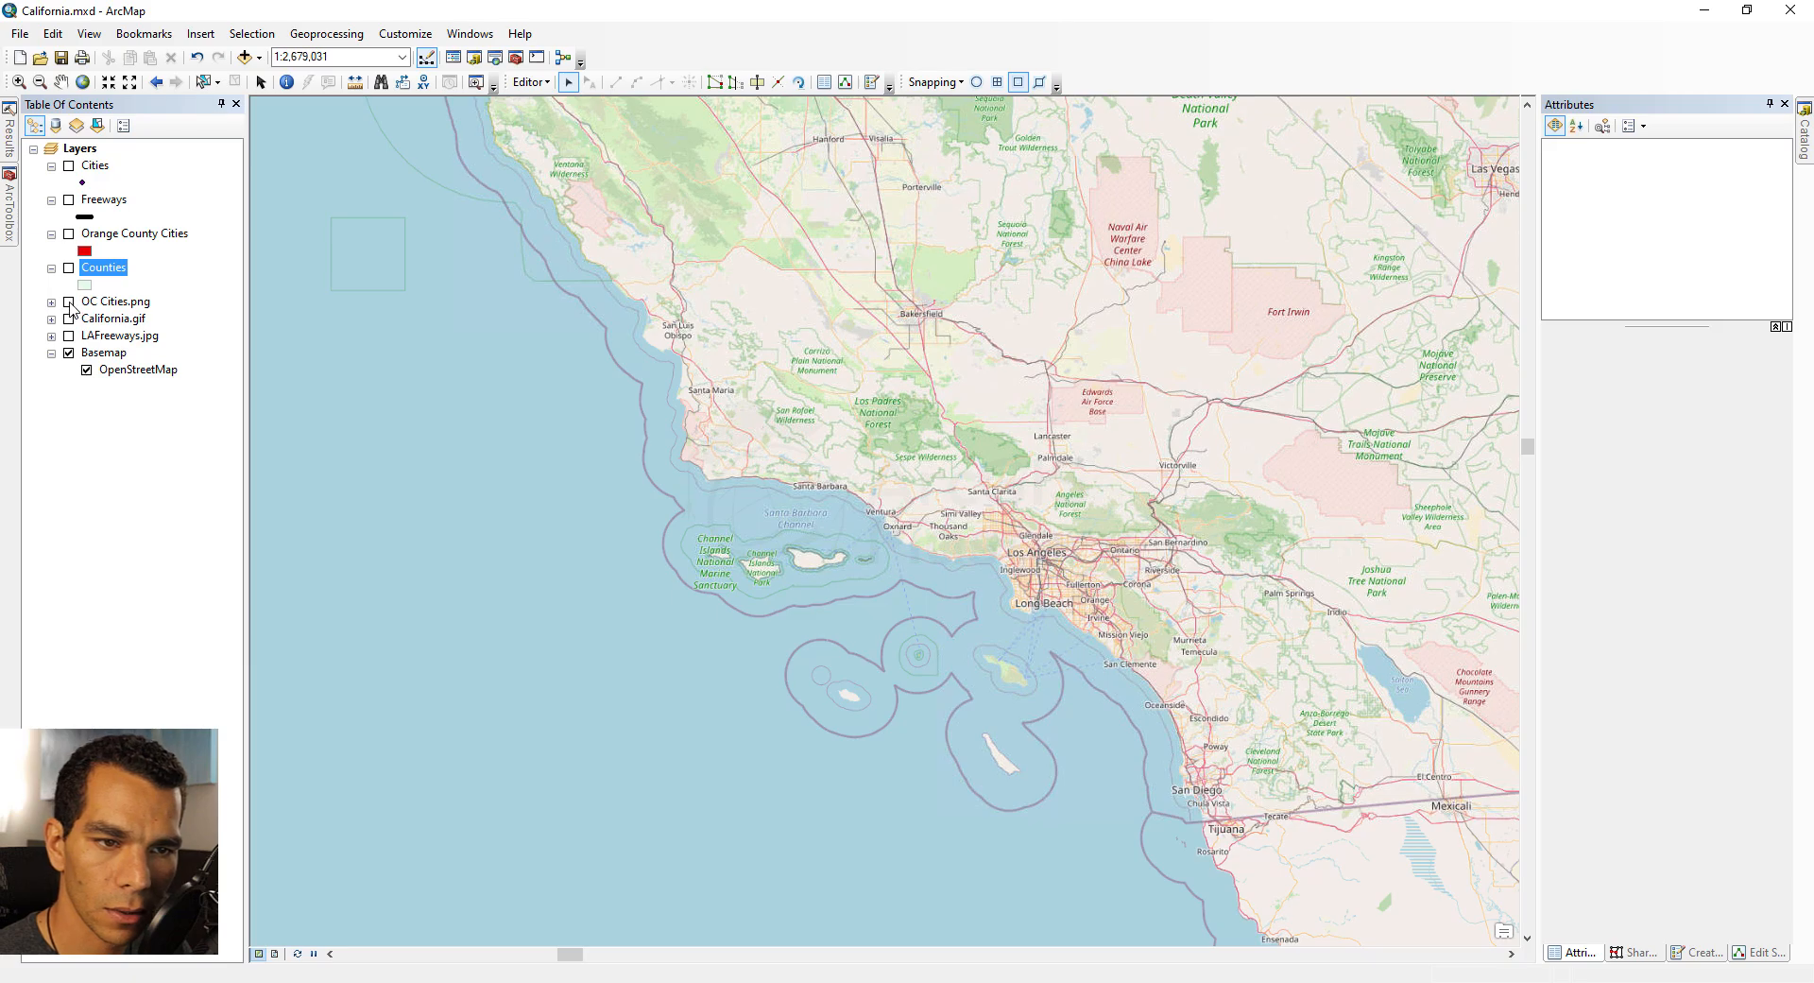
click(69, 302)
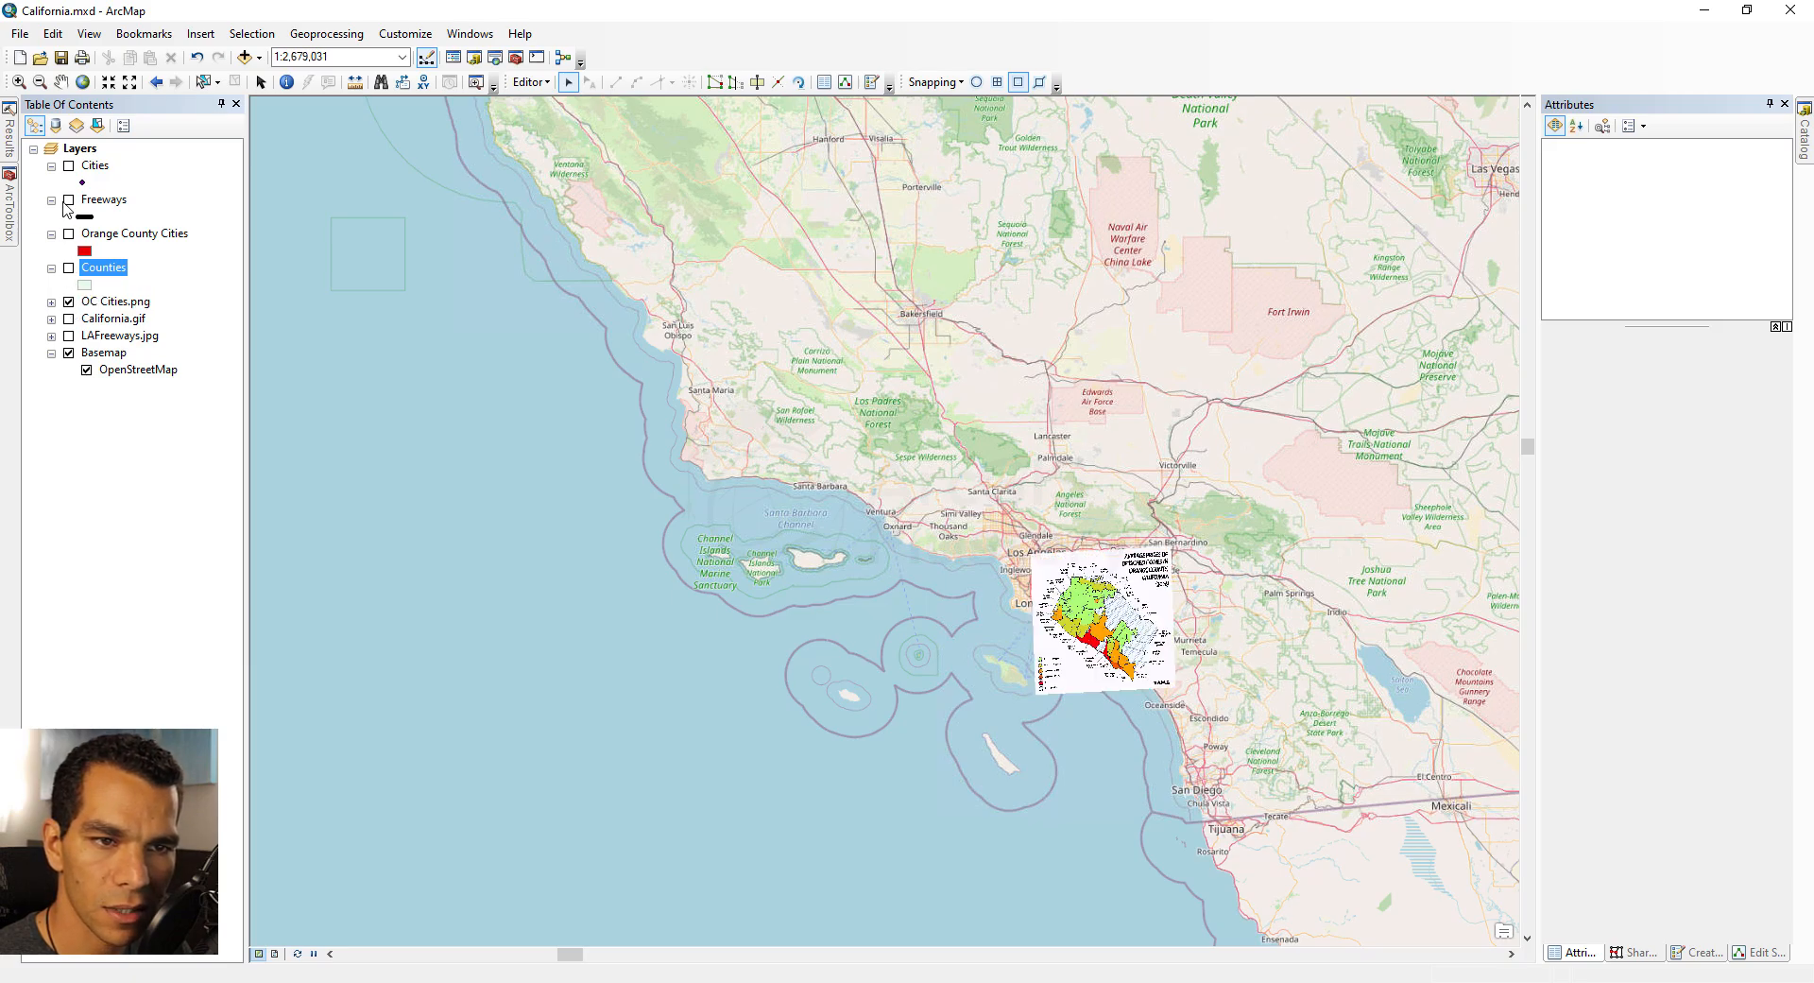
click(69, 166)
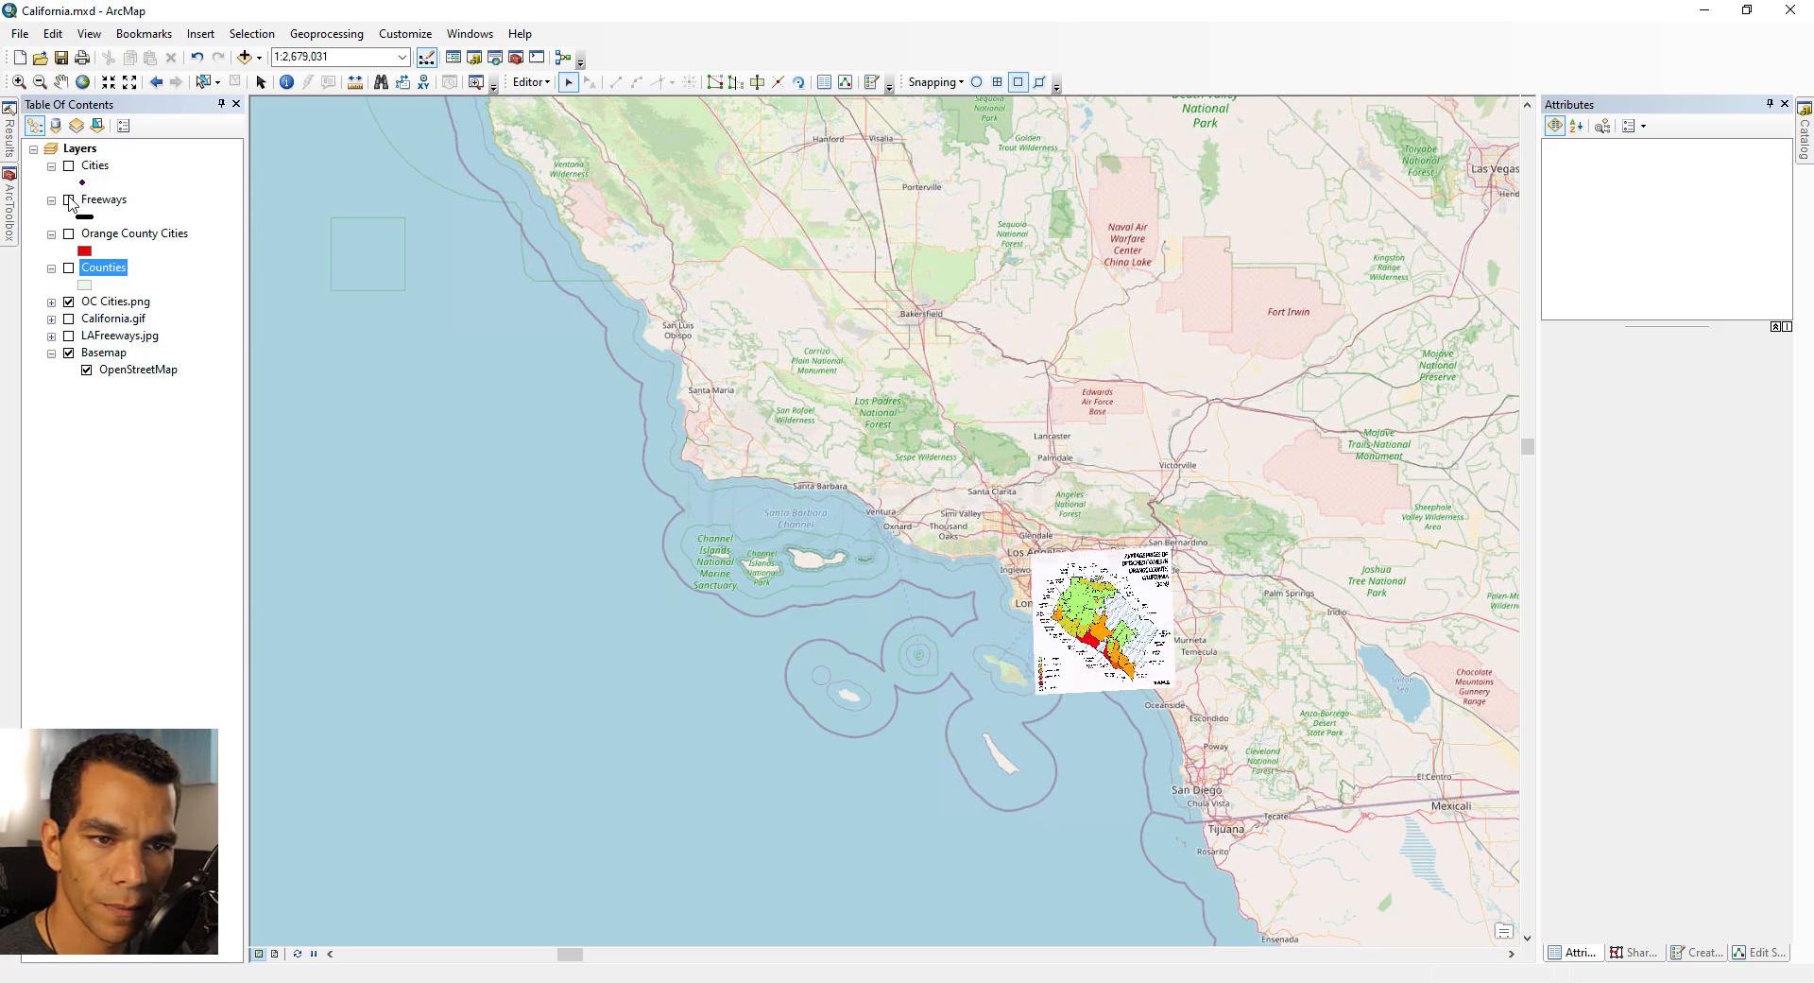
click(69, 234)
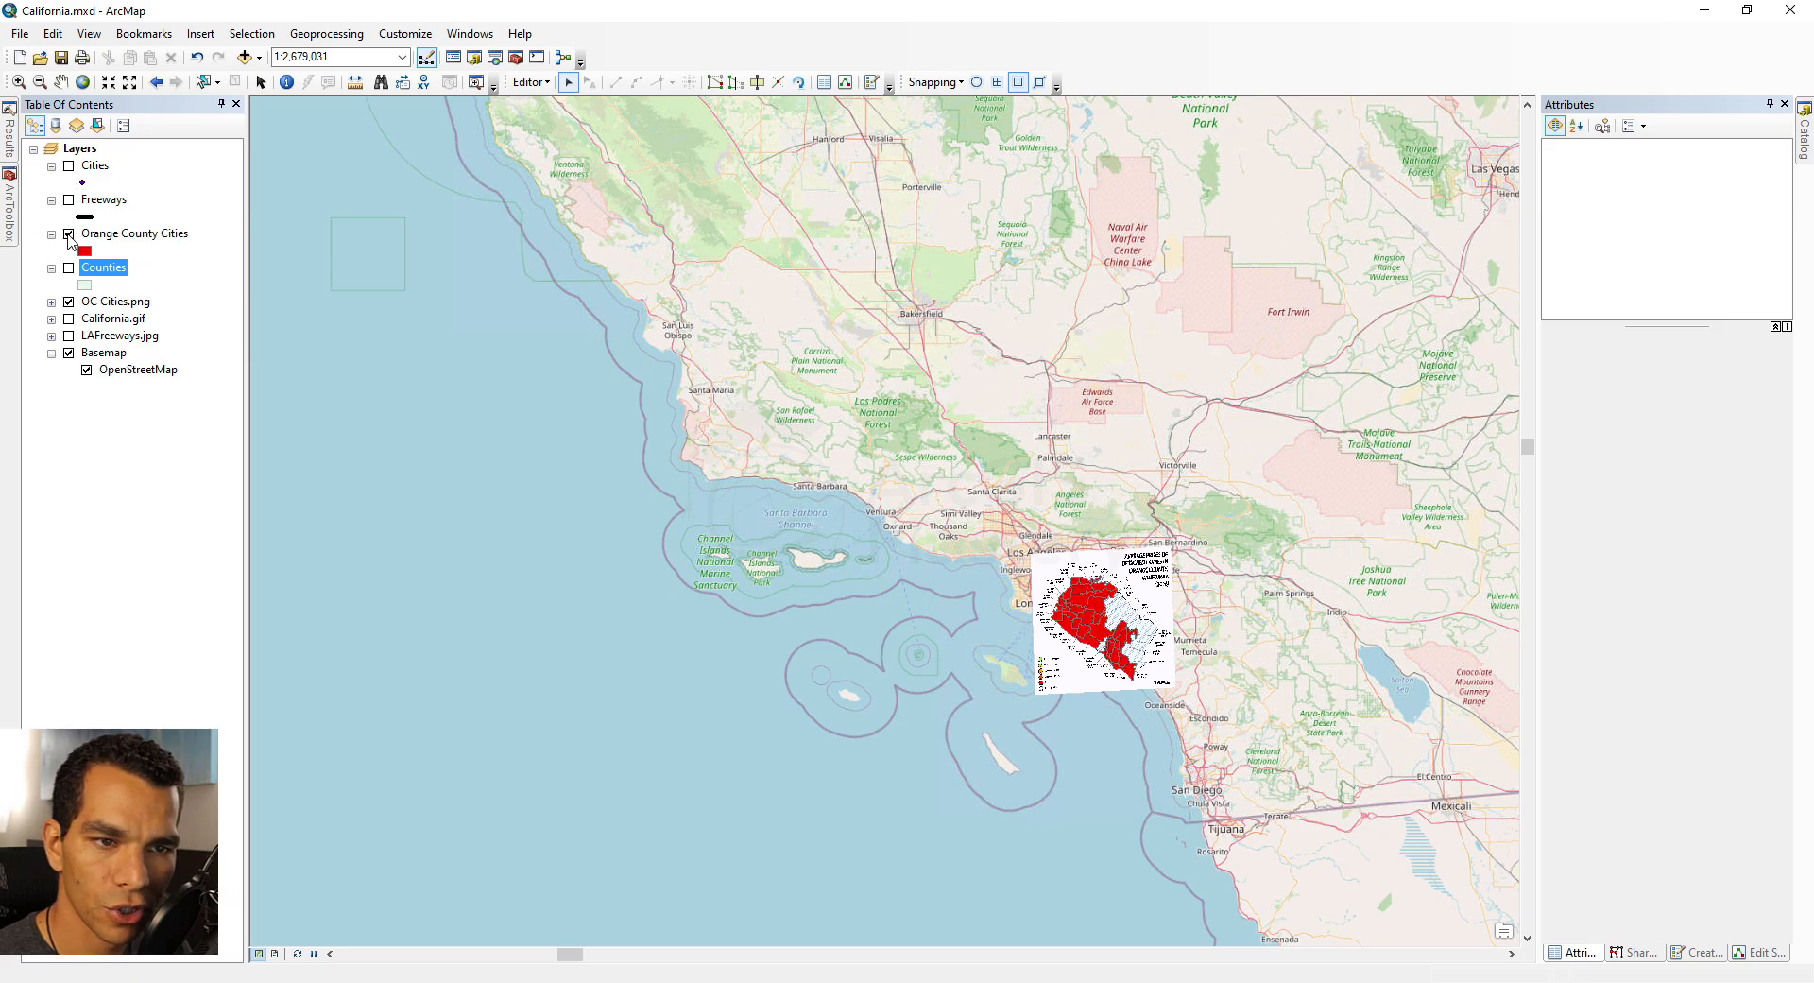
click(144, 34)
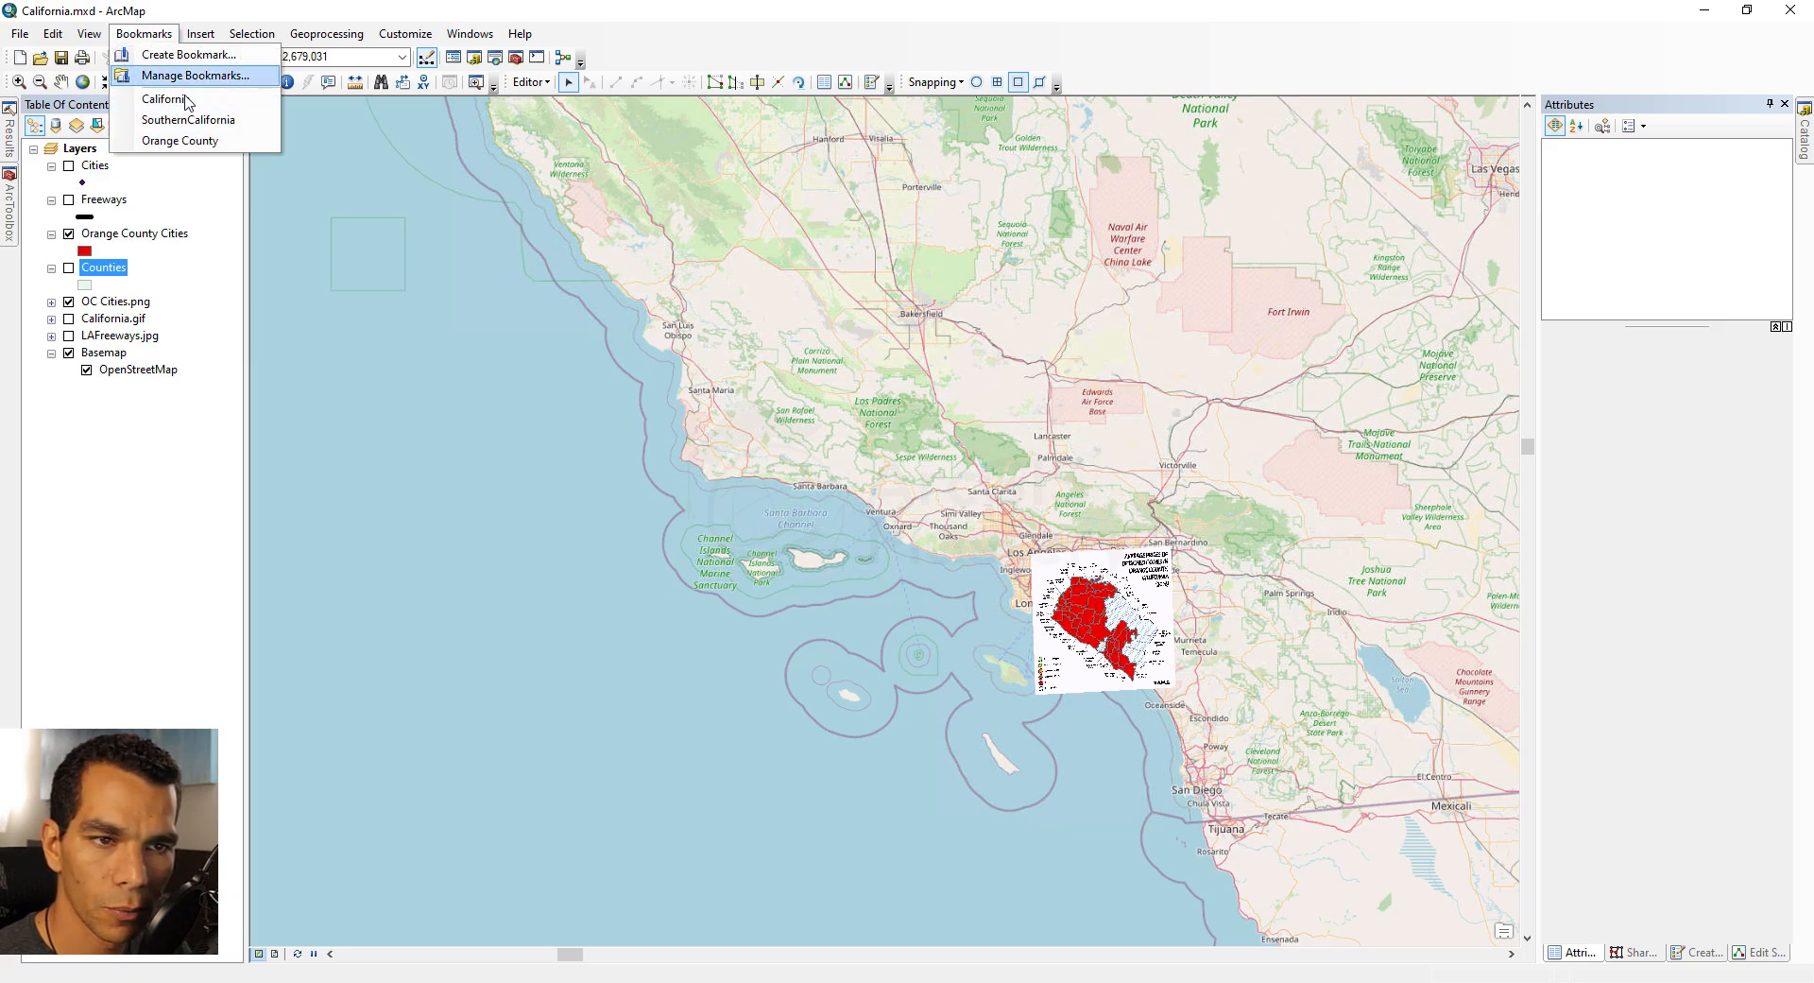
click(196, 142)
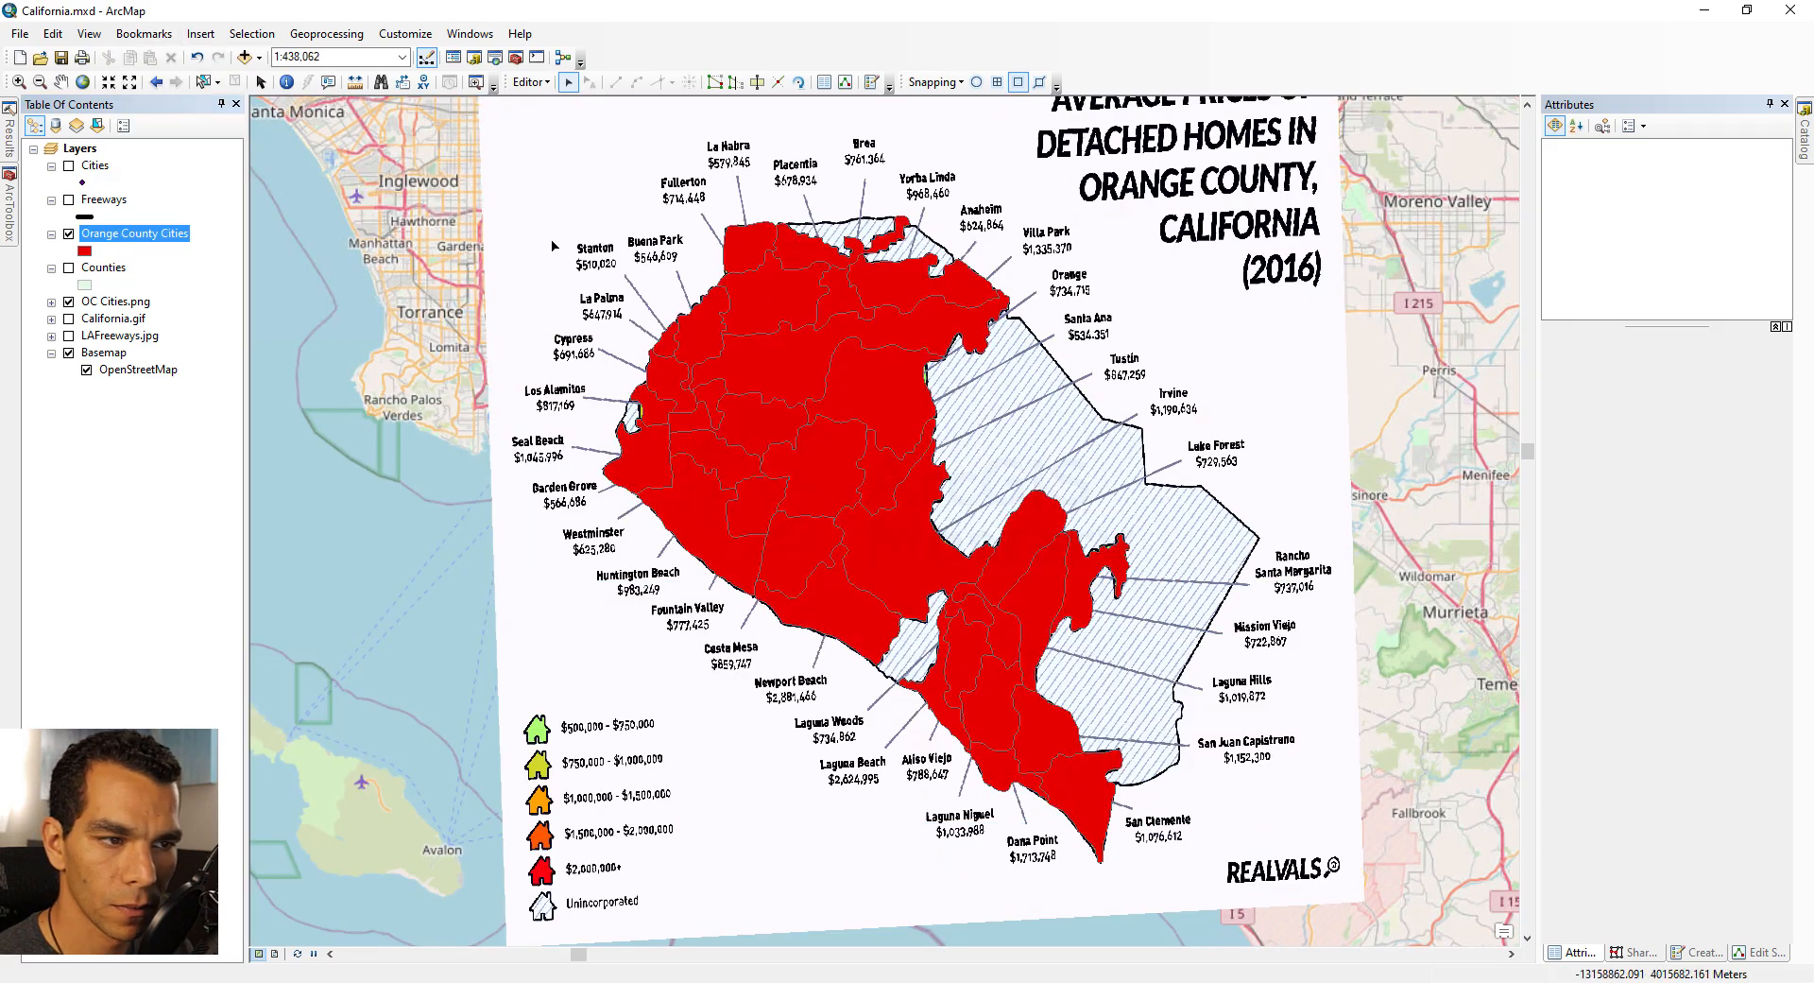
Step: Set the Orange County Cities layer's display transparency to 50%
right_click(148, 236)
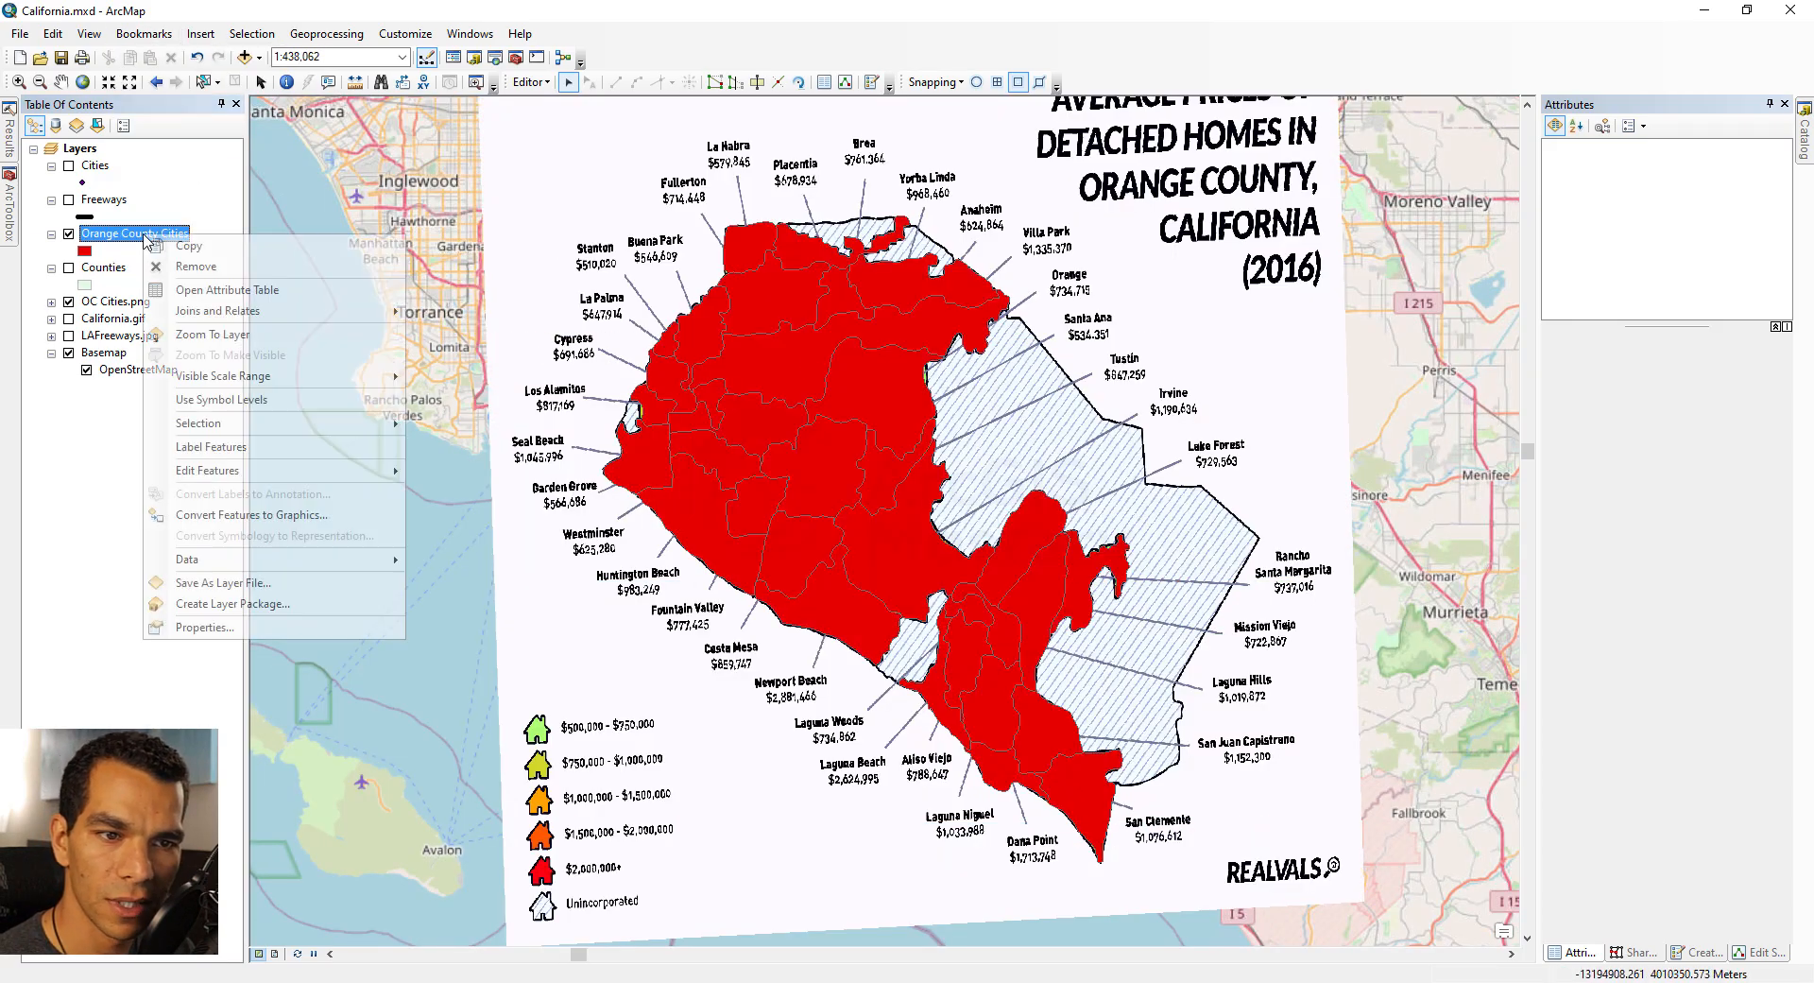
click(227, 626)
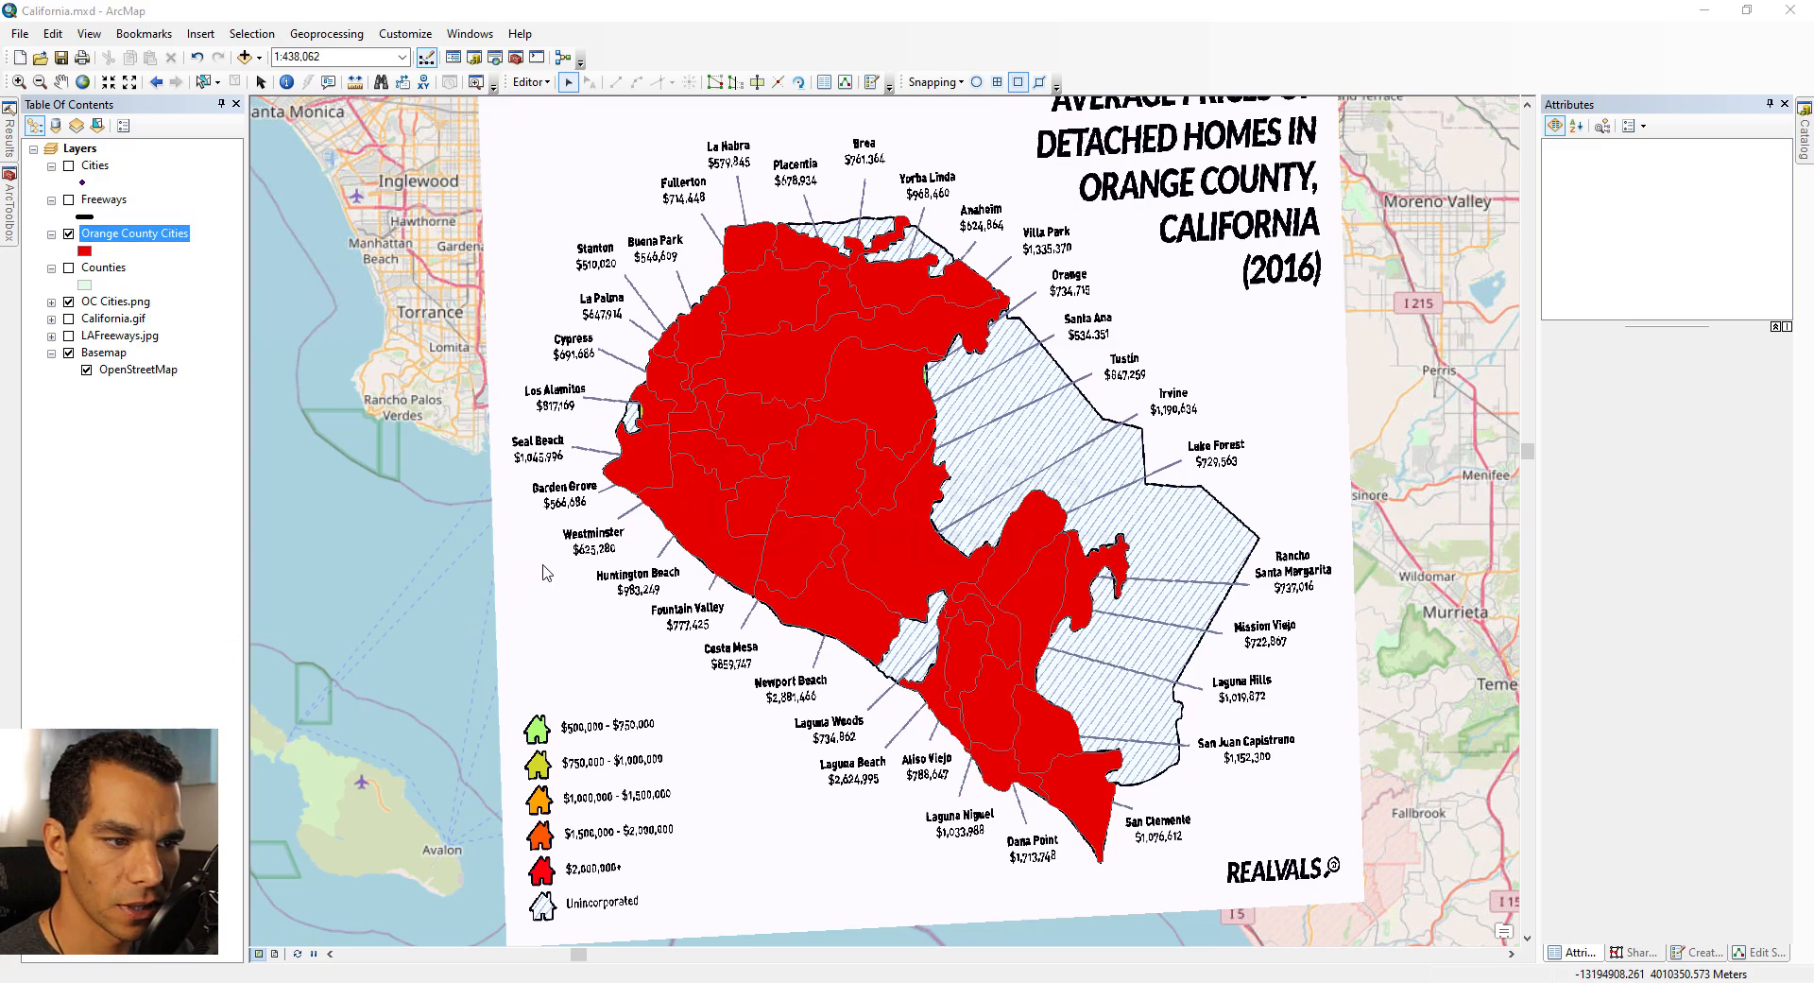
double_click(761, 346)
text(5)
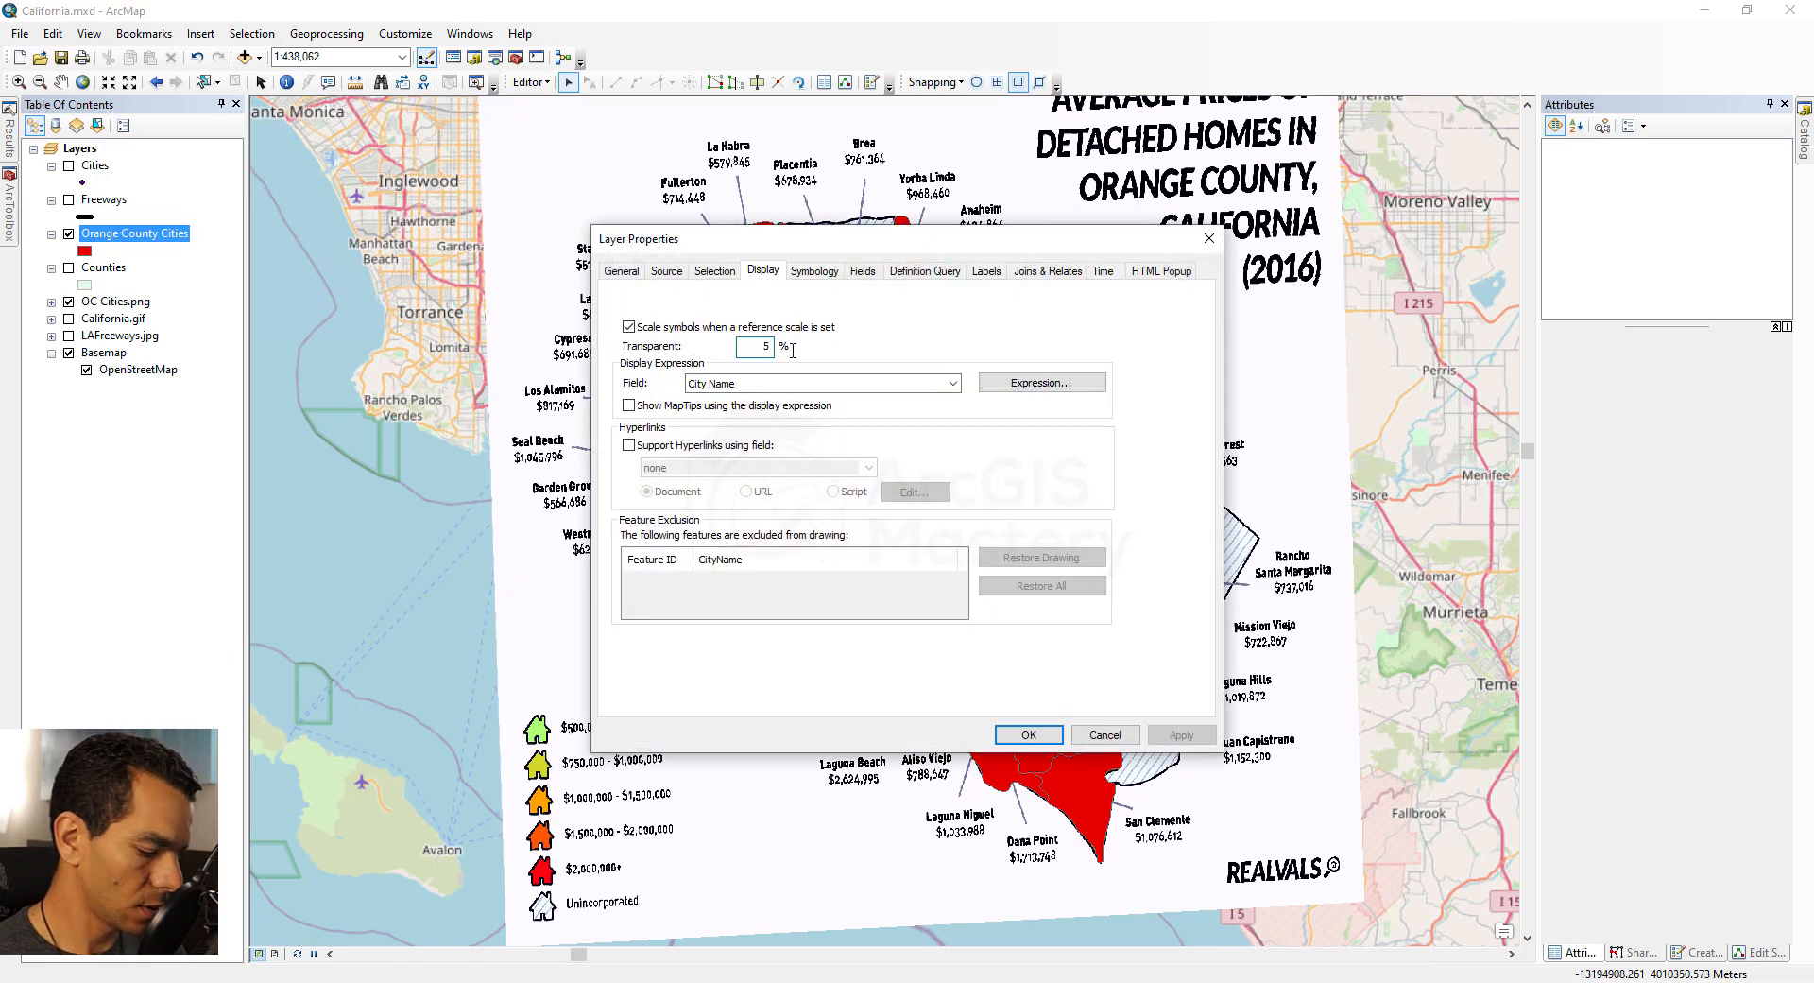
text(0)
key(Return)
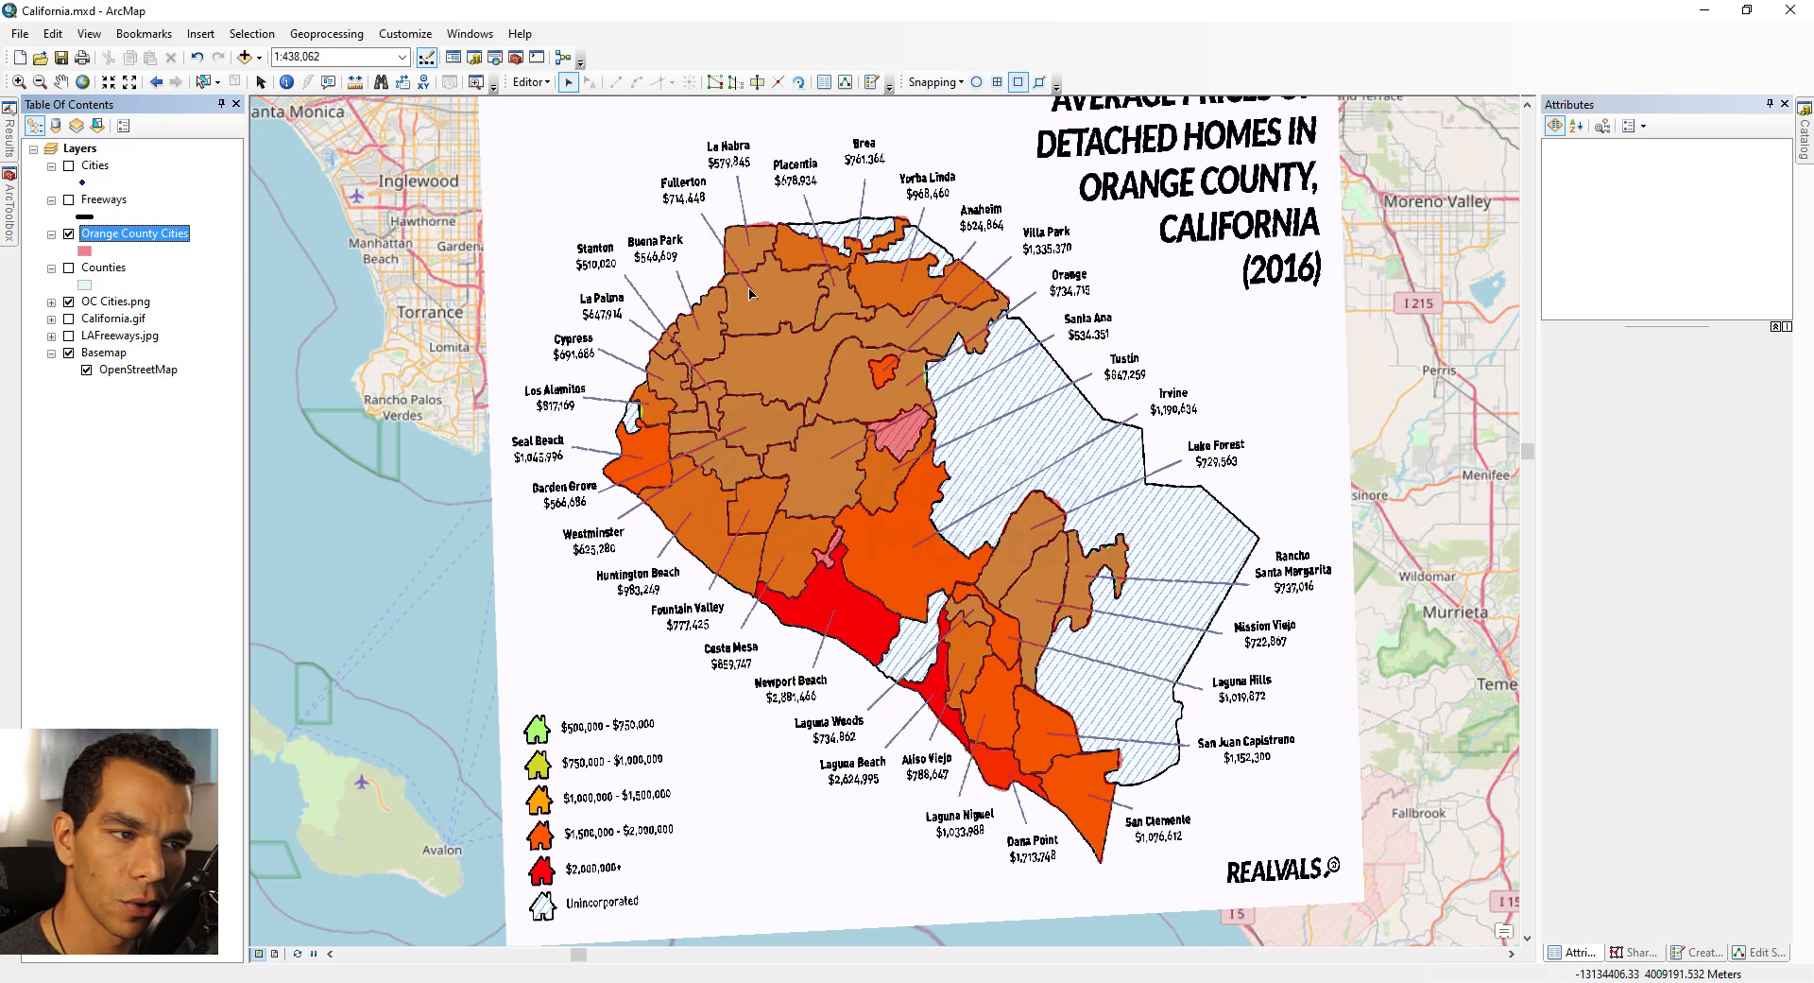
Step: Select a city polygon, then stop editing and save the edits
click(763, 319)
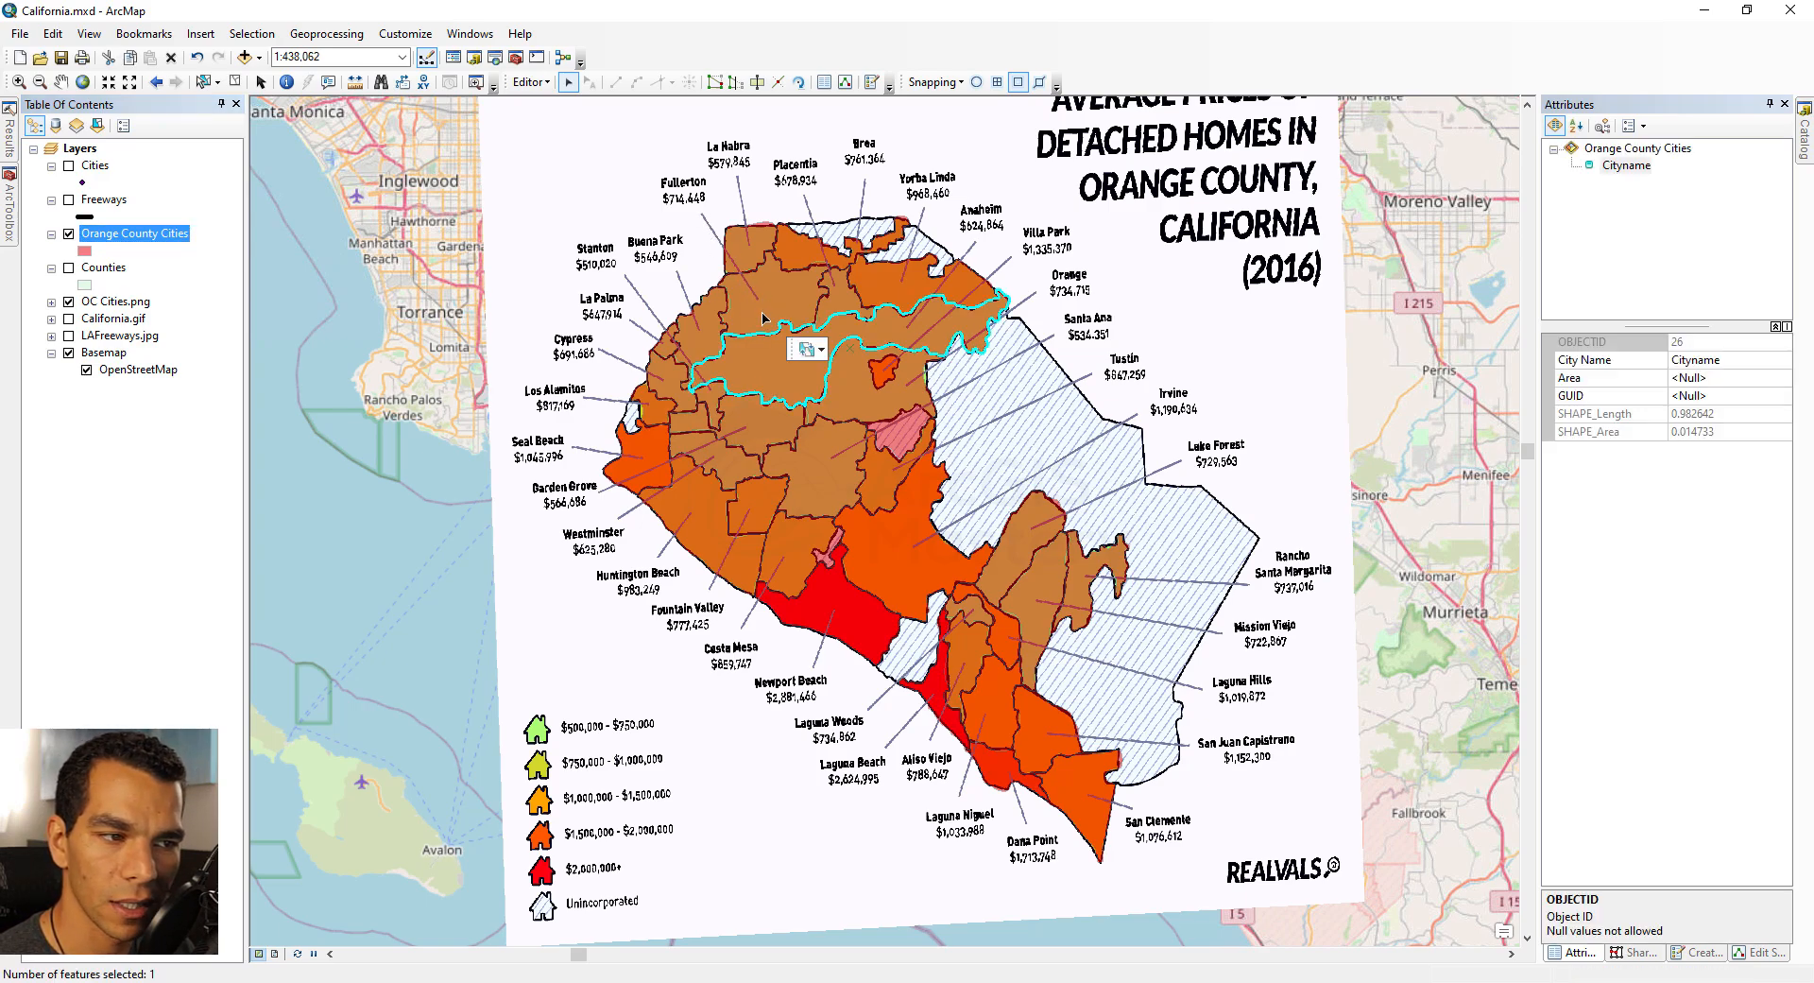
click(760, 321)
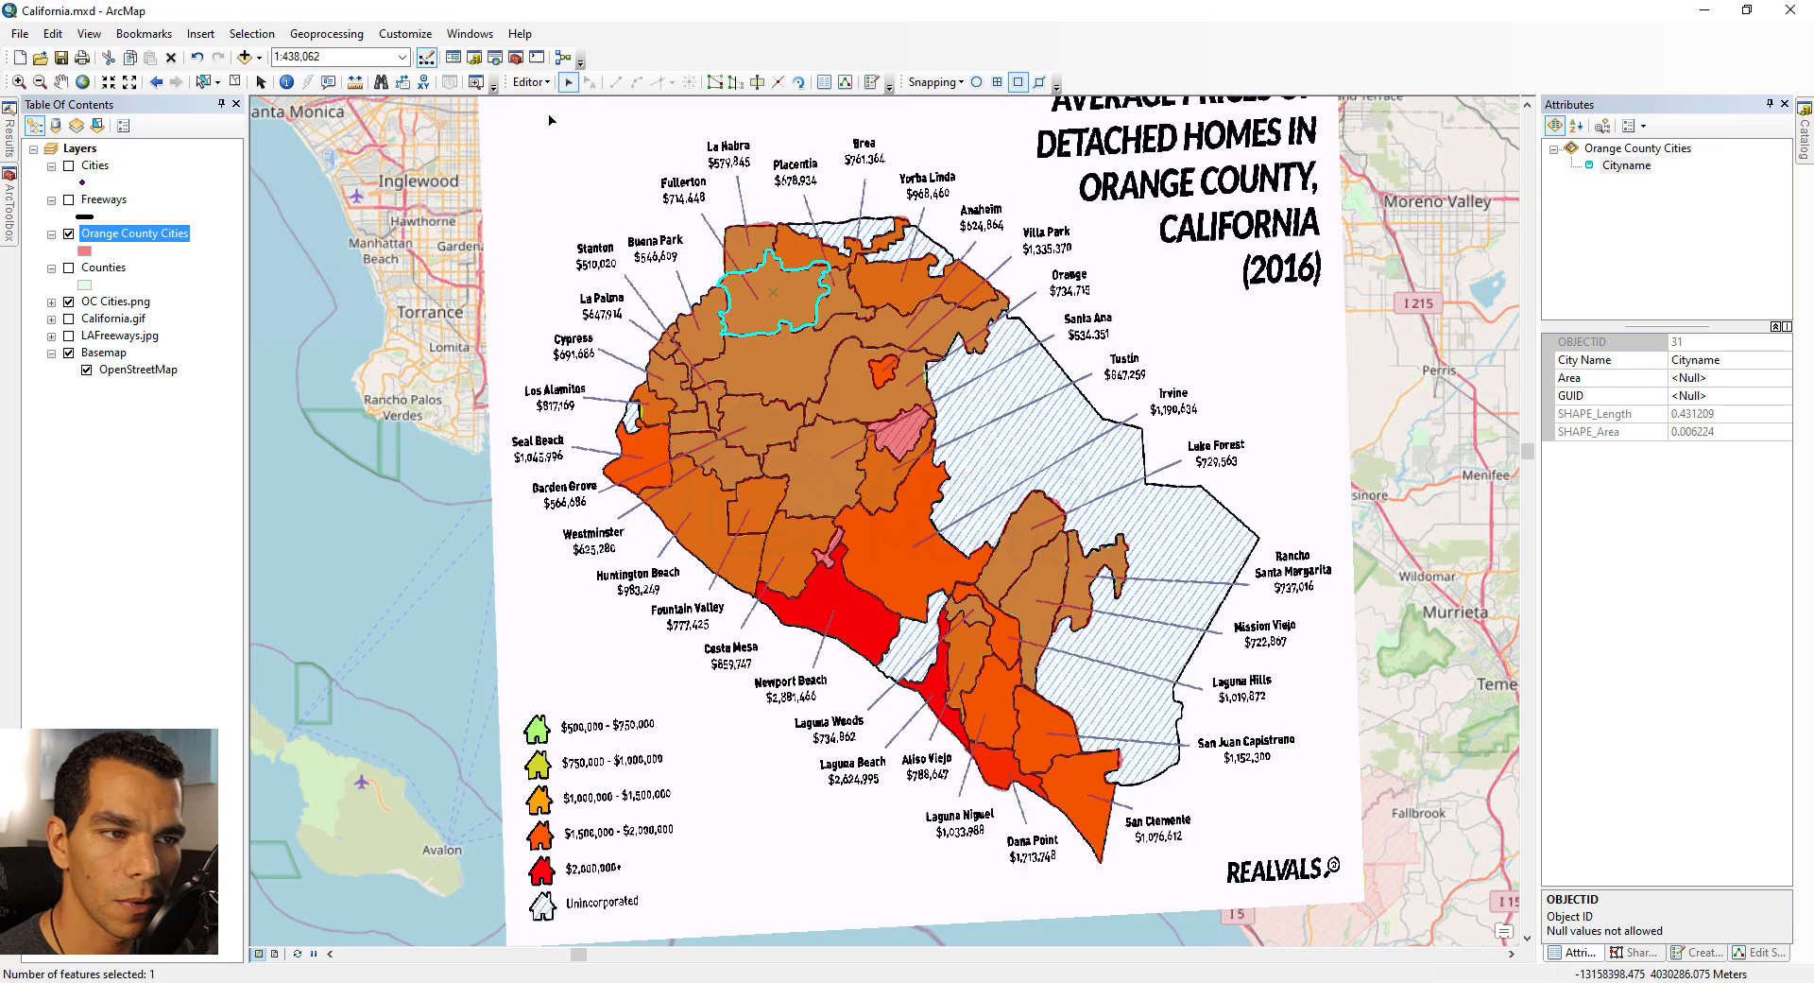
click(530, 83)
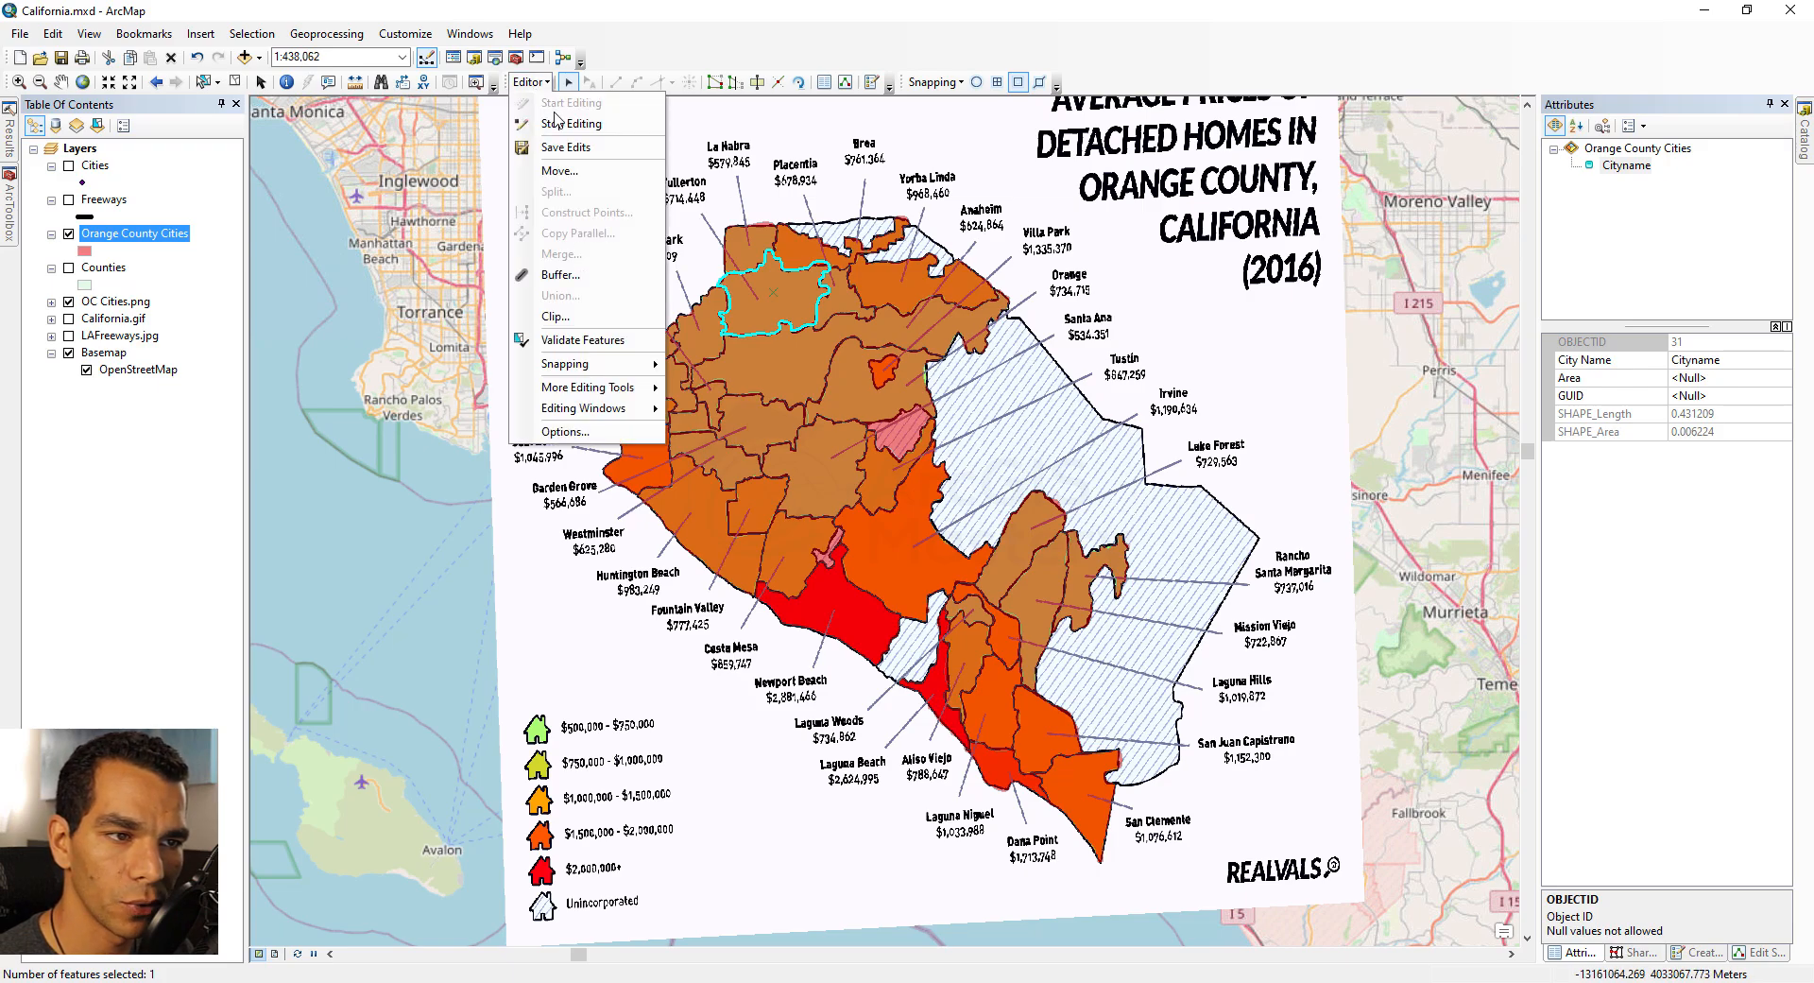
click(559, 121)
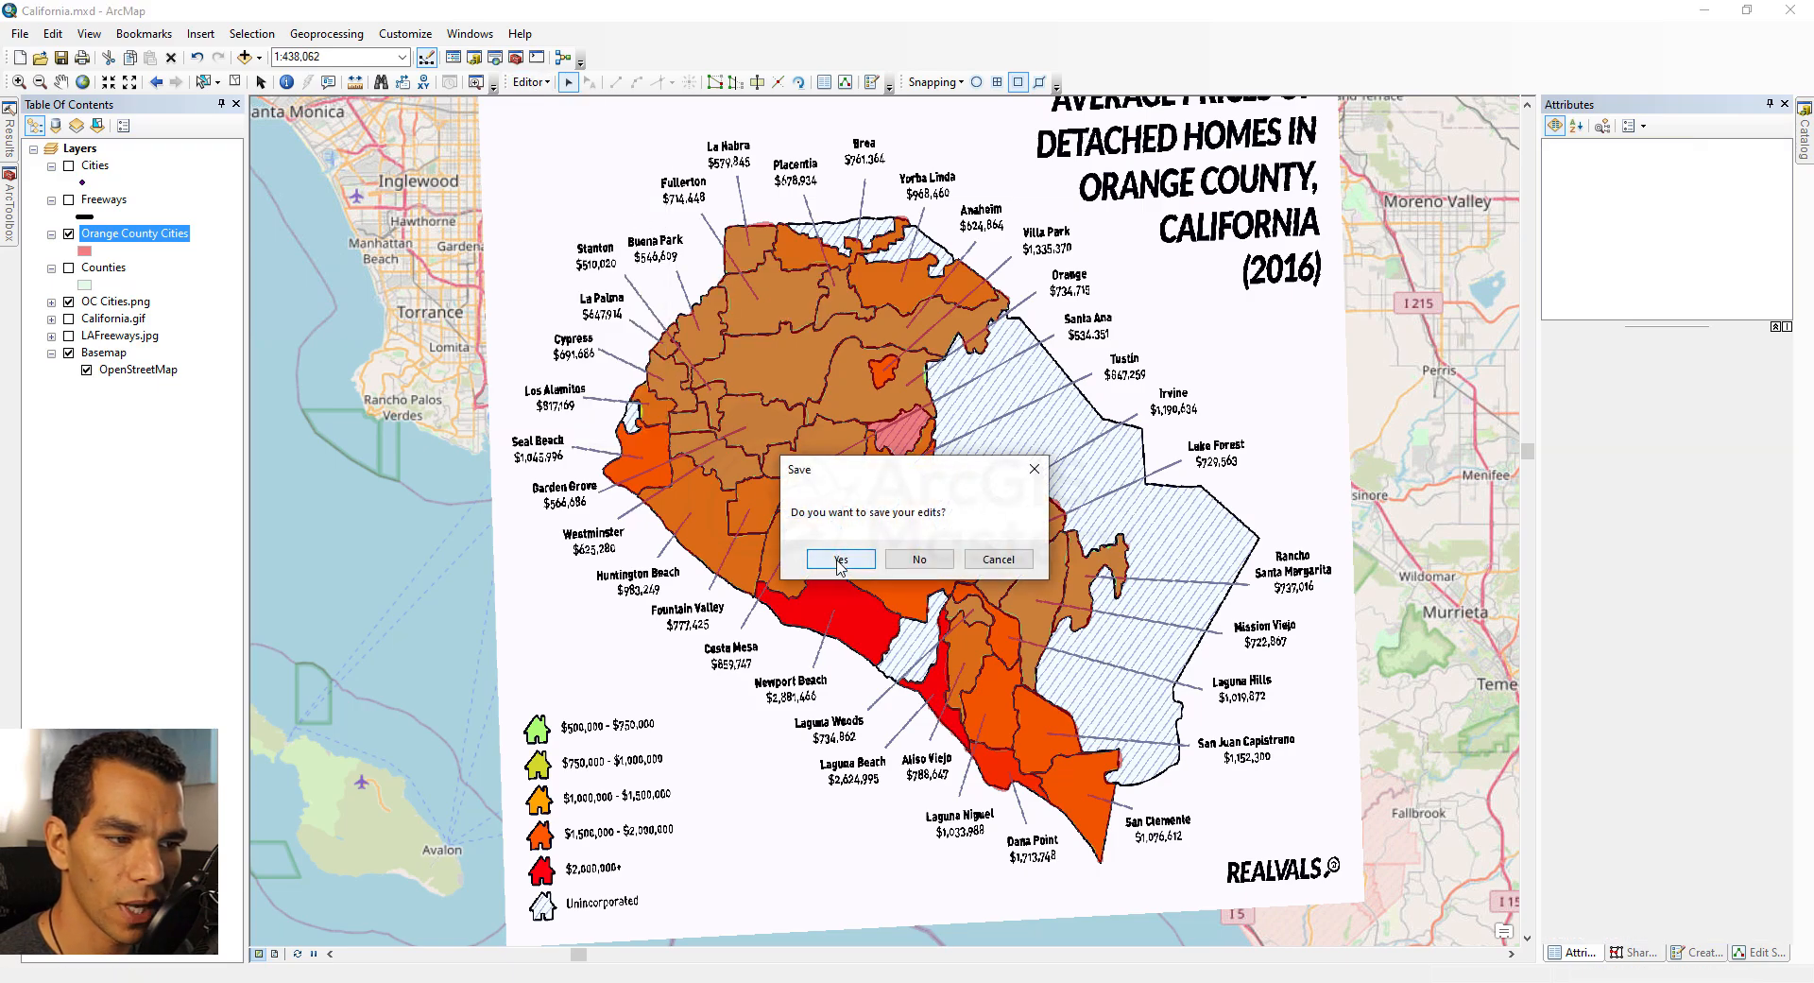
click(839, 561)
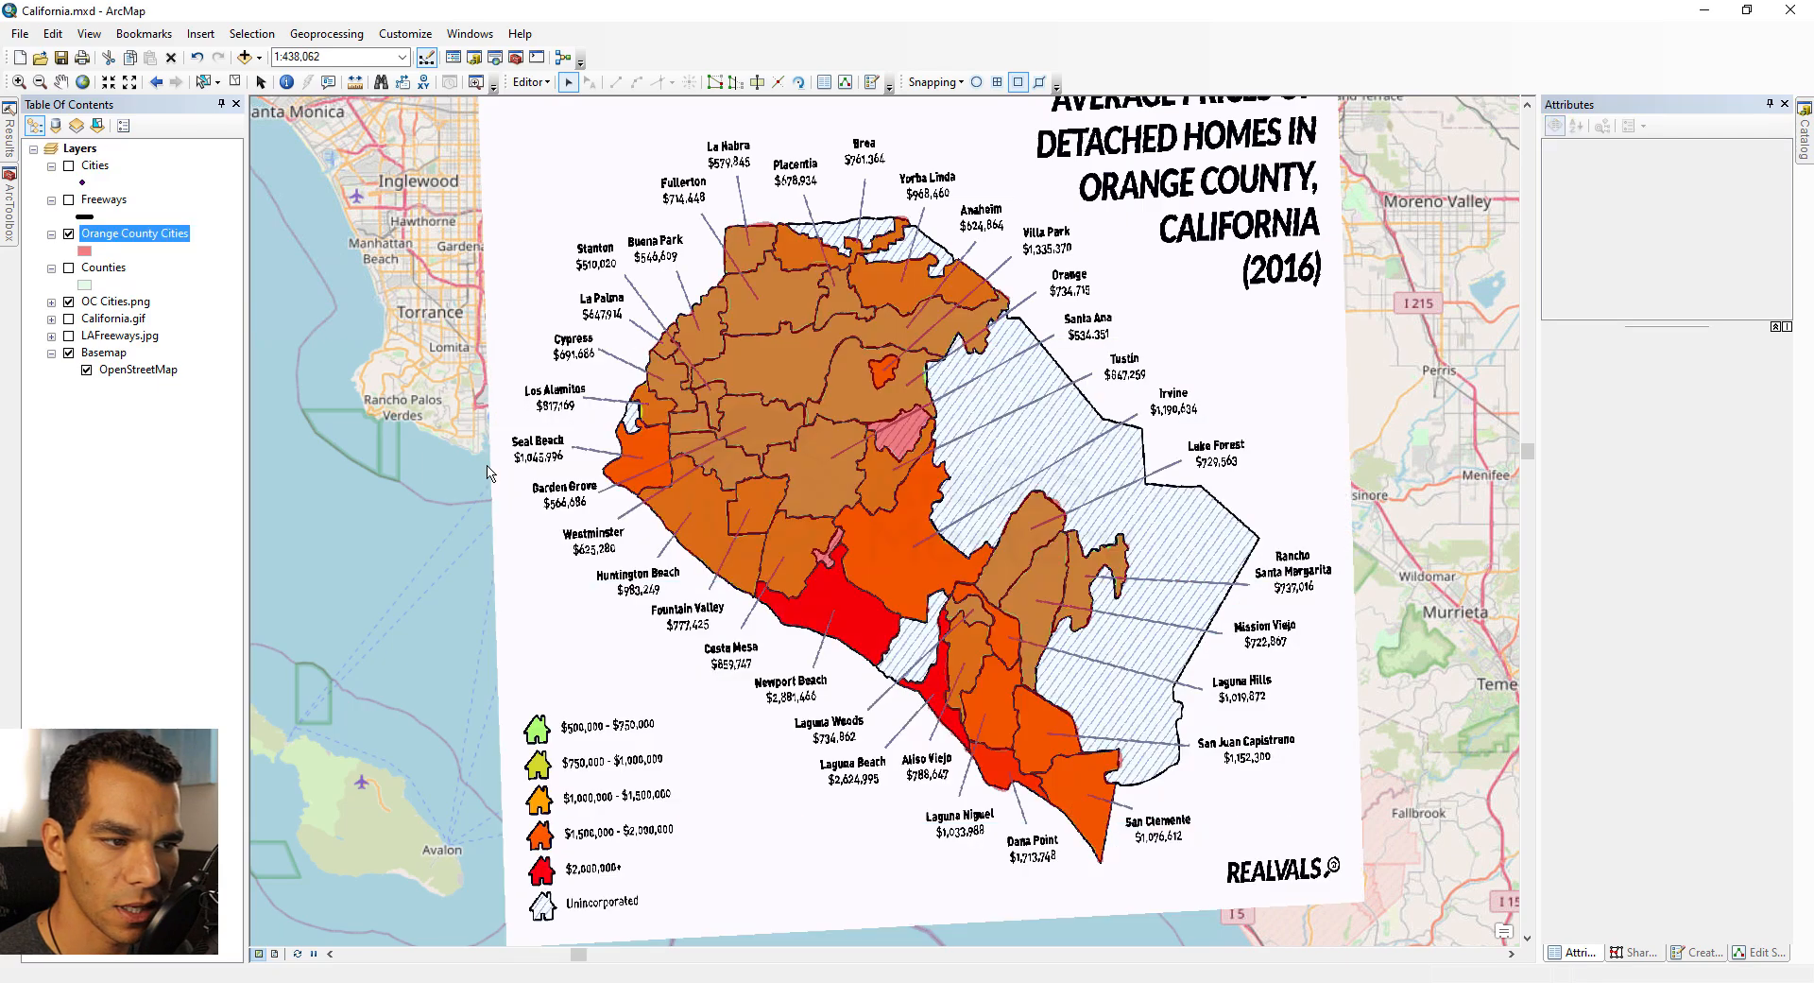
Step: Add a Long Integer field named AvrgHousePrice with alias Average House Price to the Orange County Cities attribute table
right_click(156, 236)
click(194, 293)
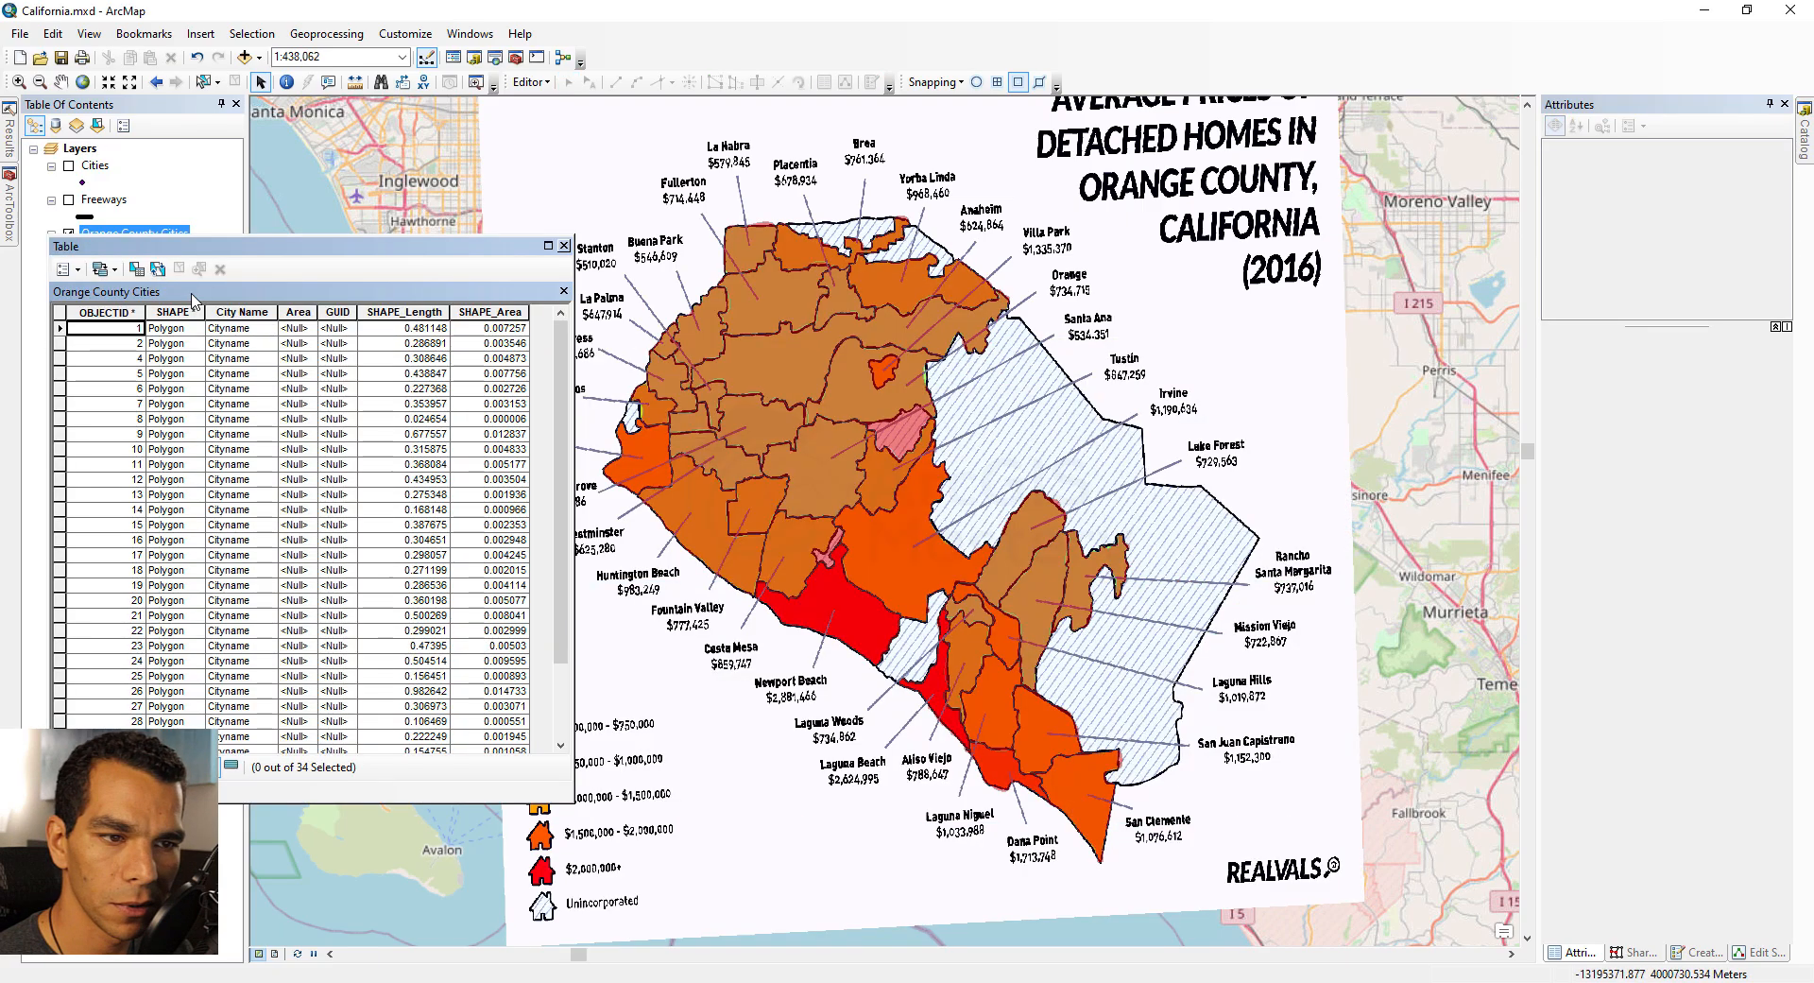
click(62, 269)
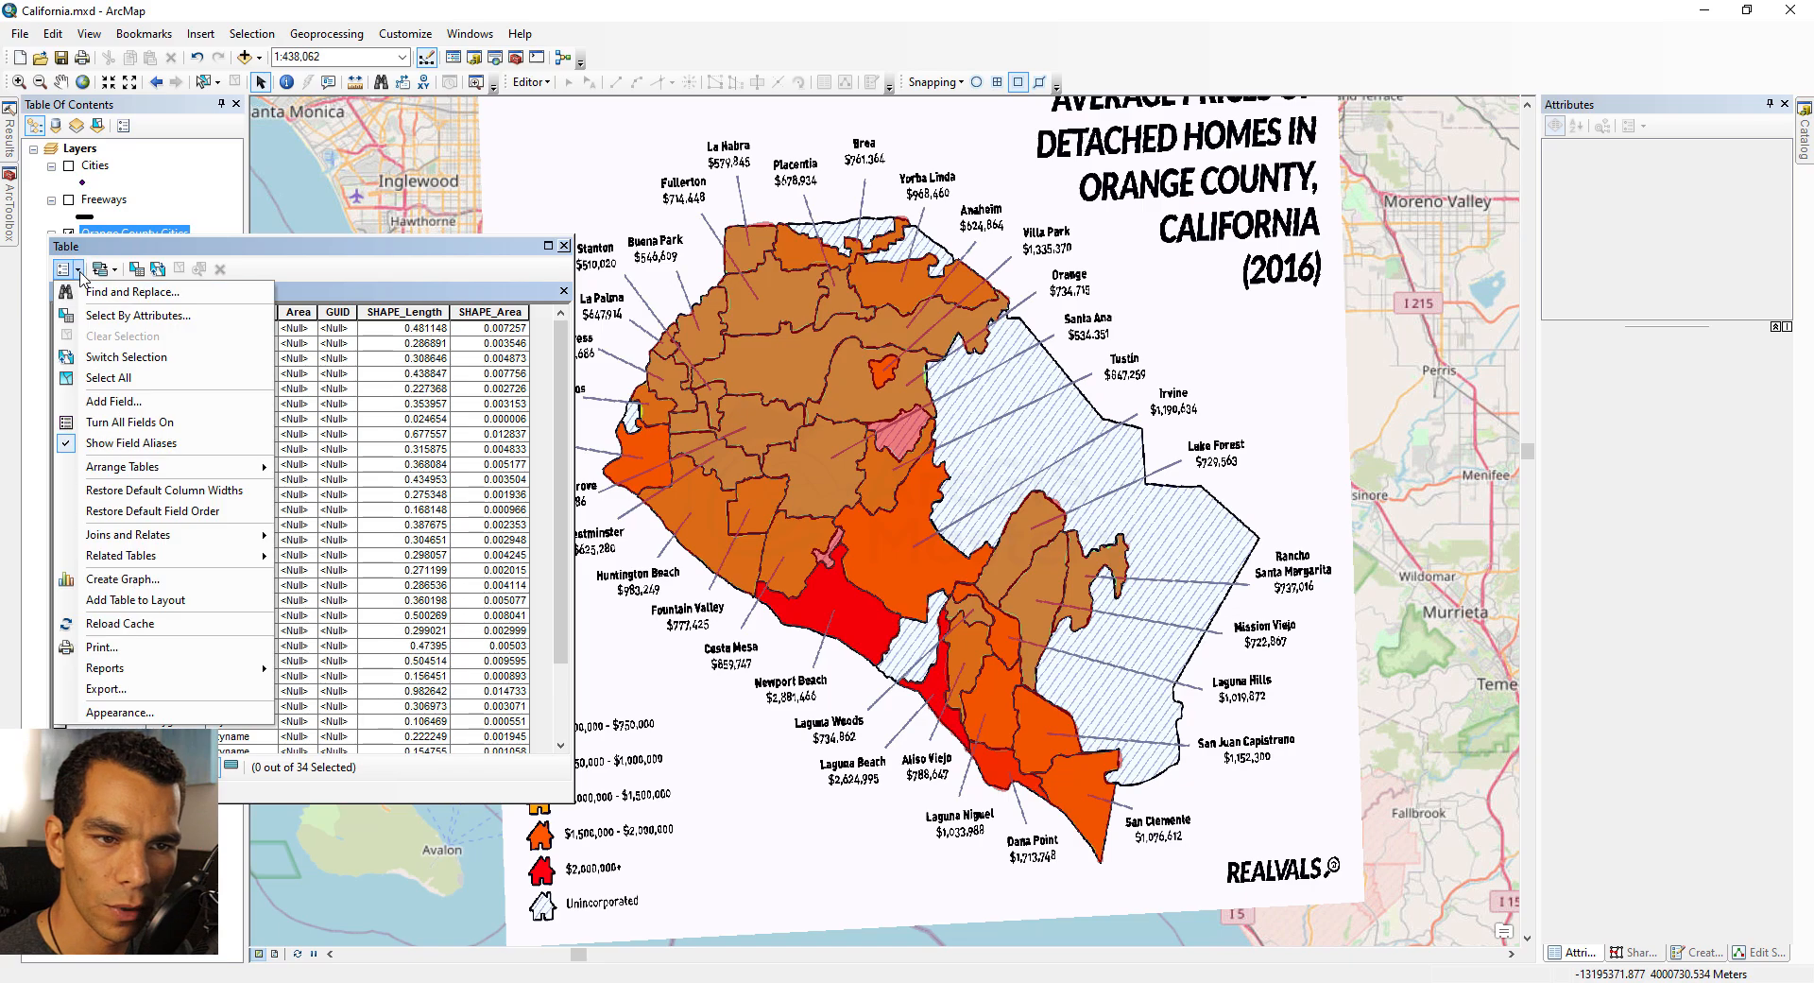
click(125, 411)
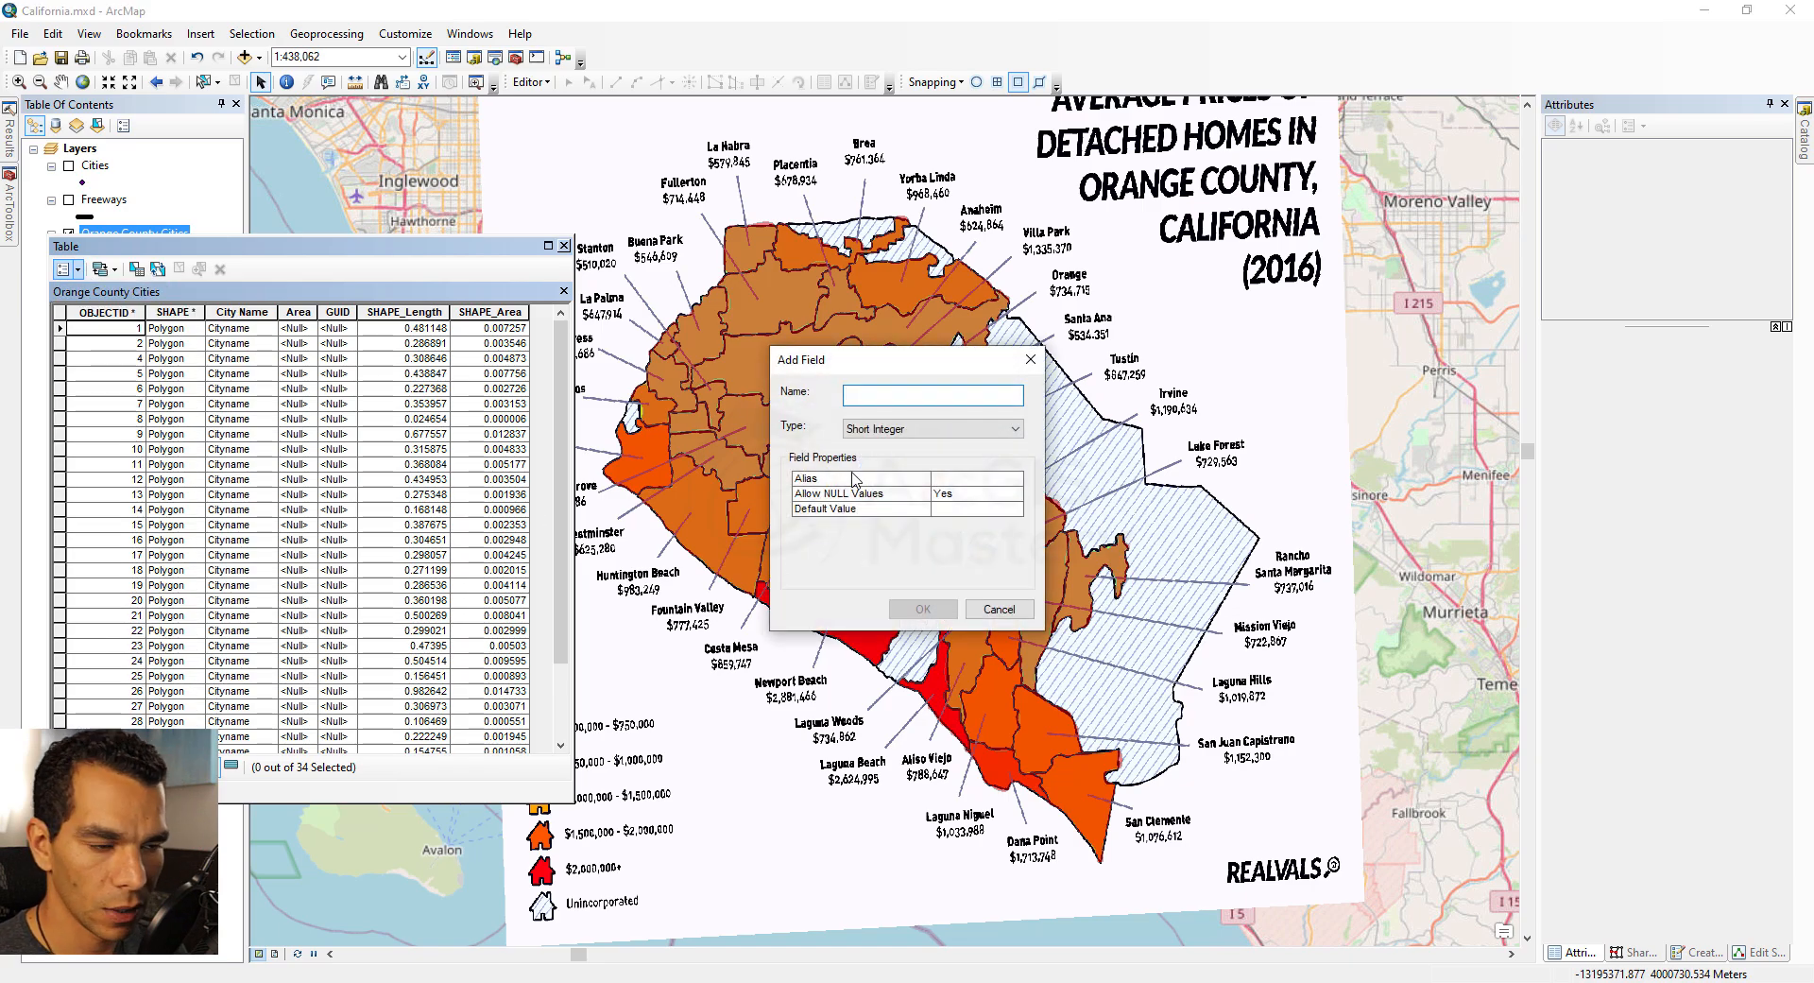
text(AvrgHousePrice)
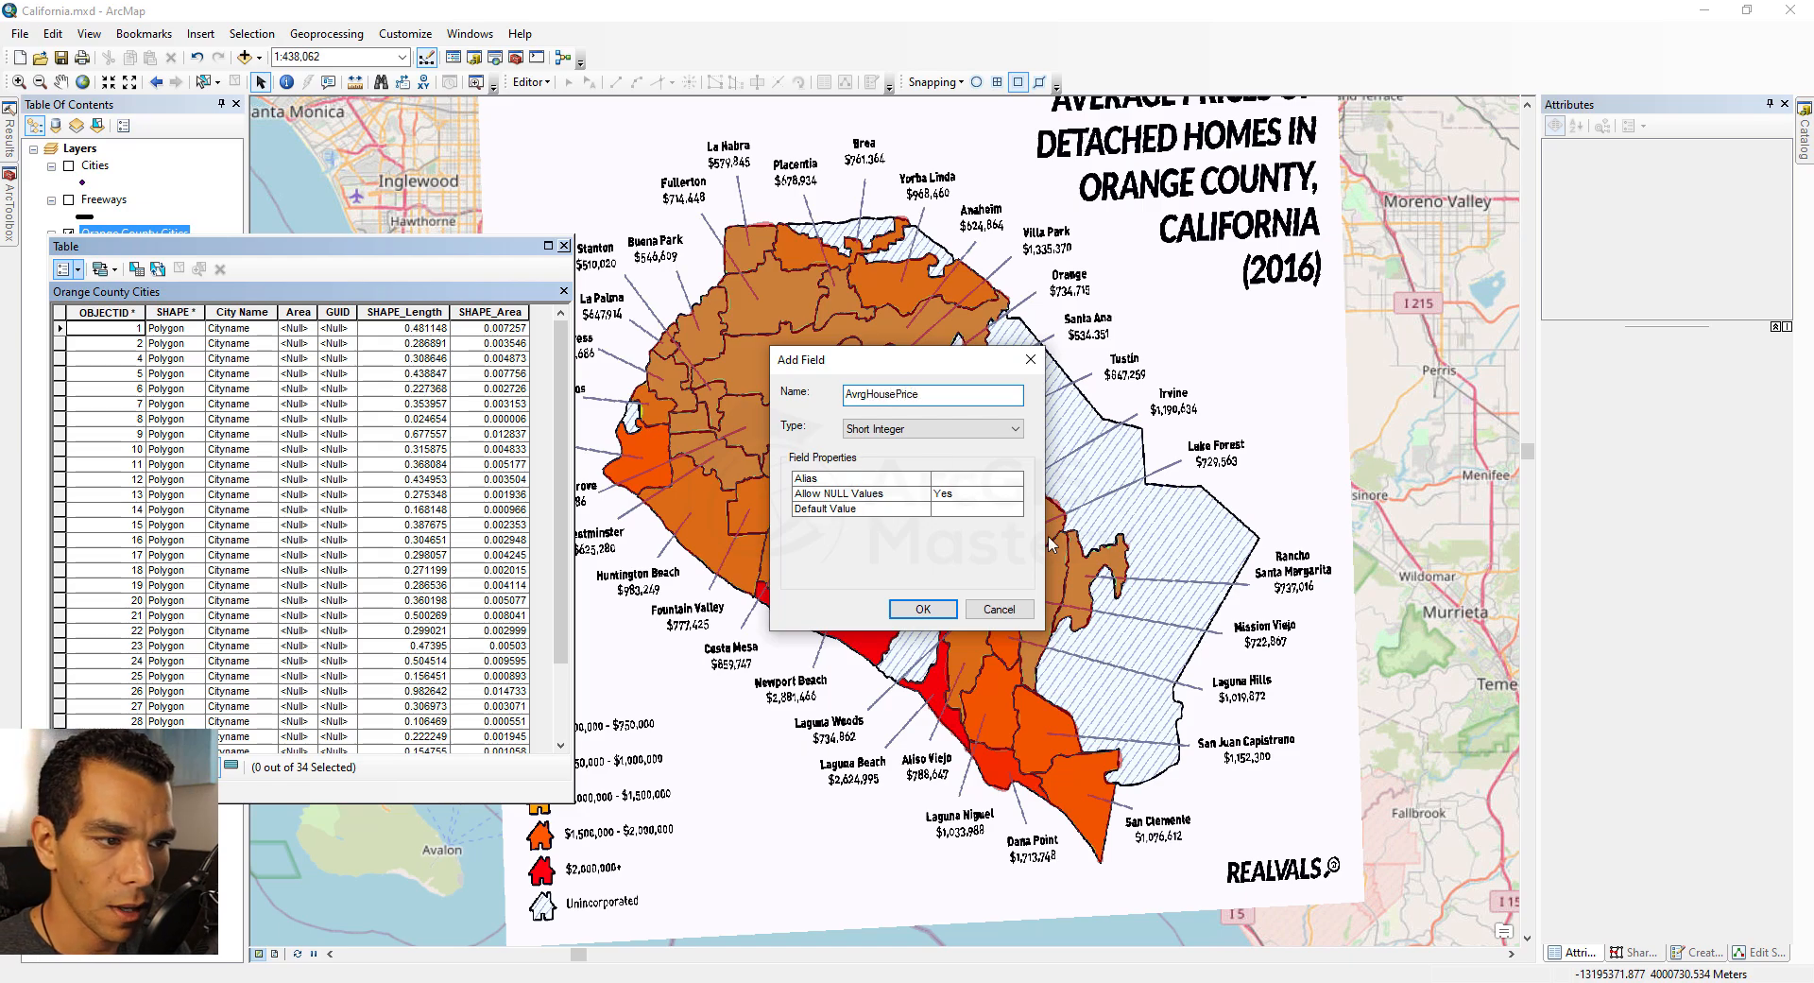
click(968, 480)
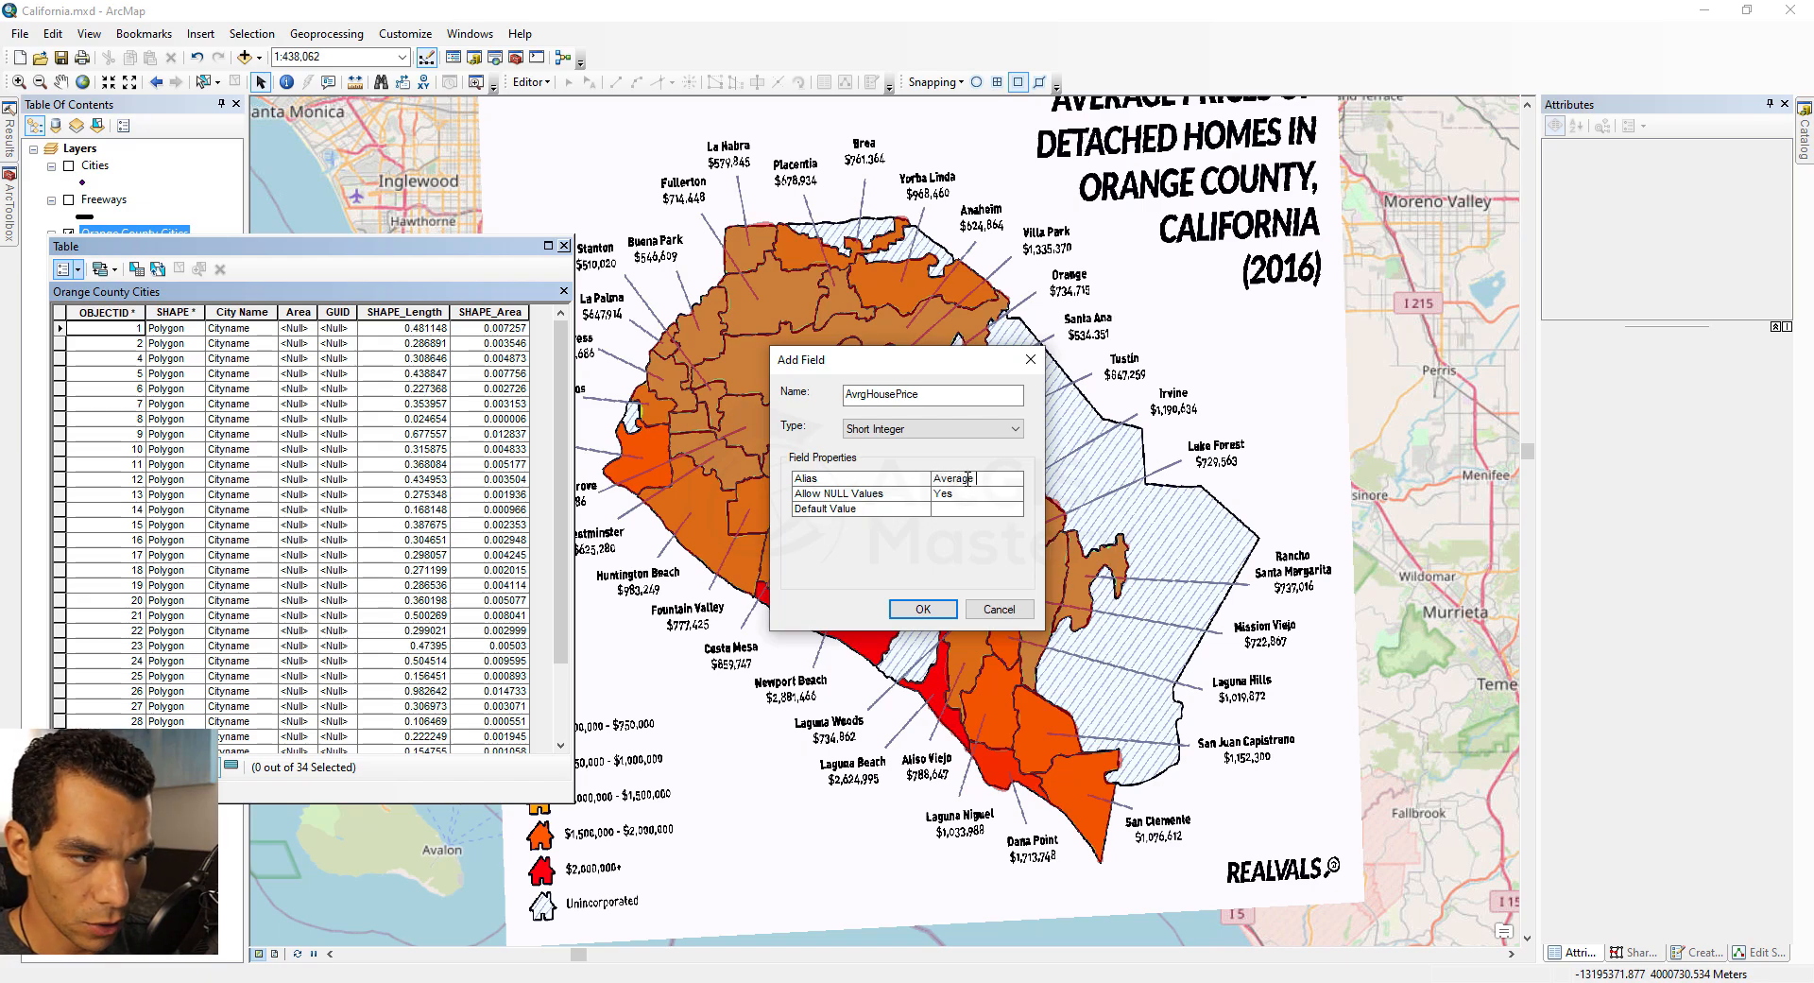
text(Average House Pri)
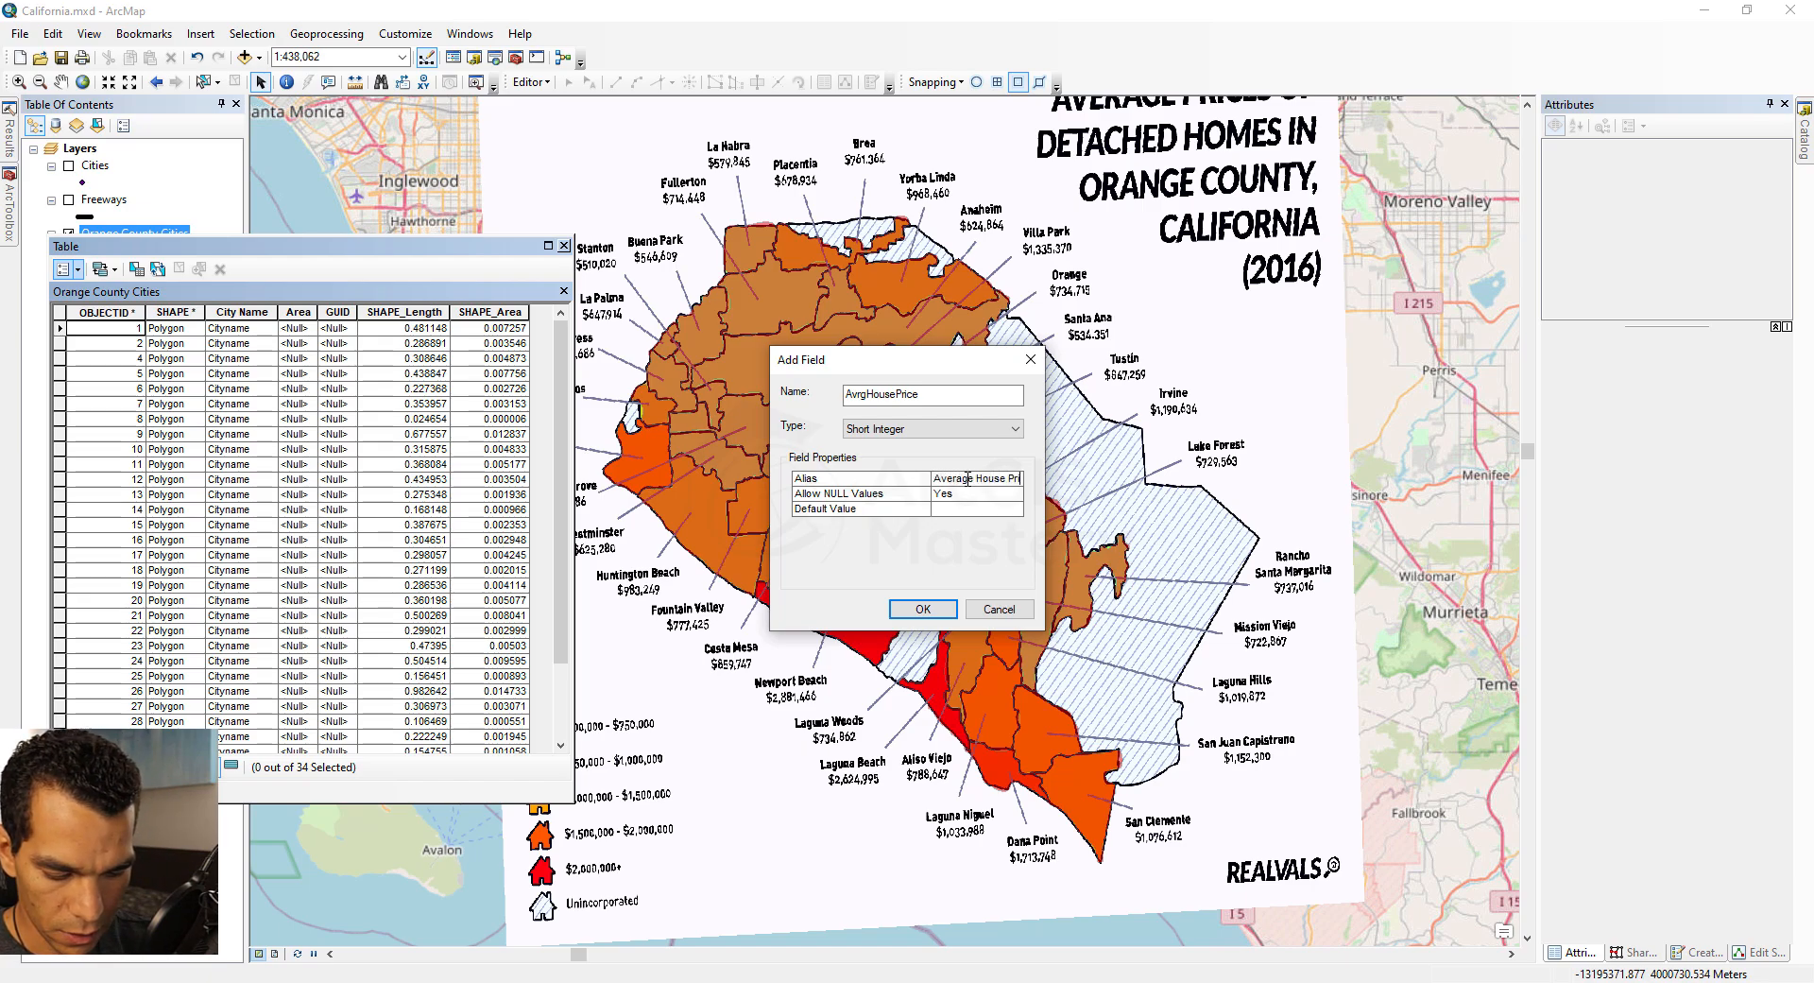
text(ce)
click(935, 430)
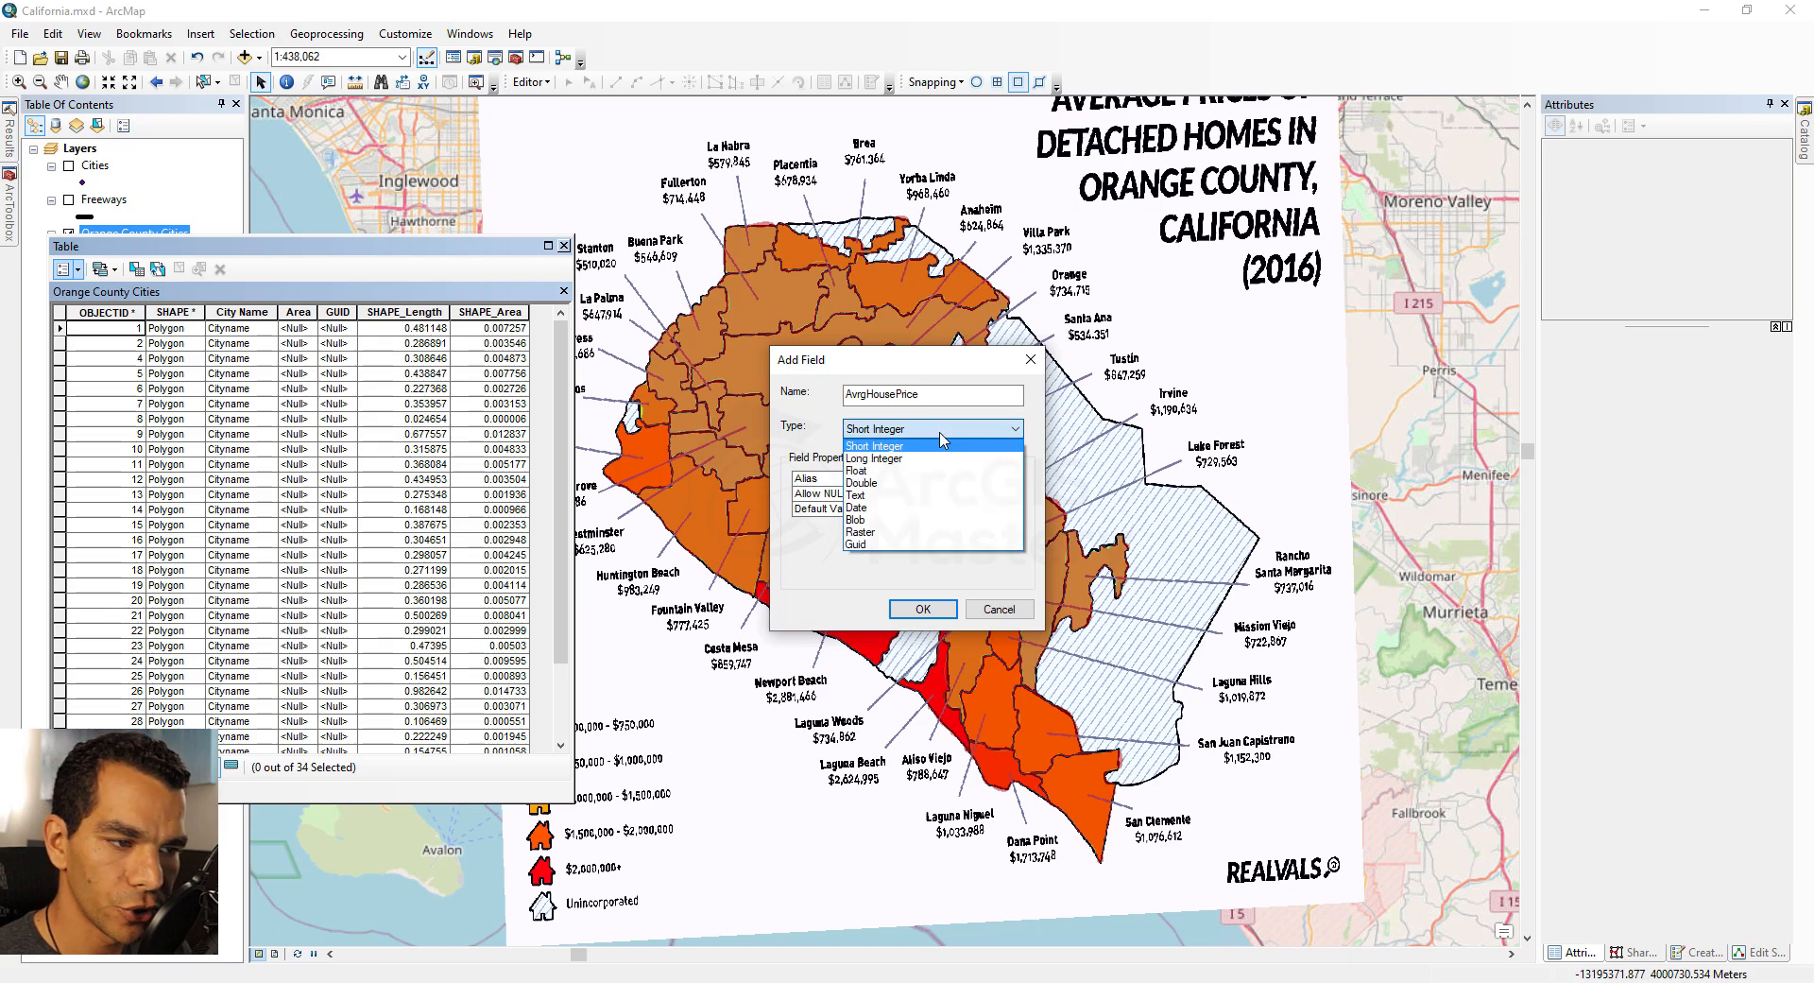
click(931, 457)
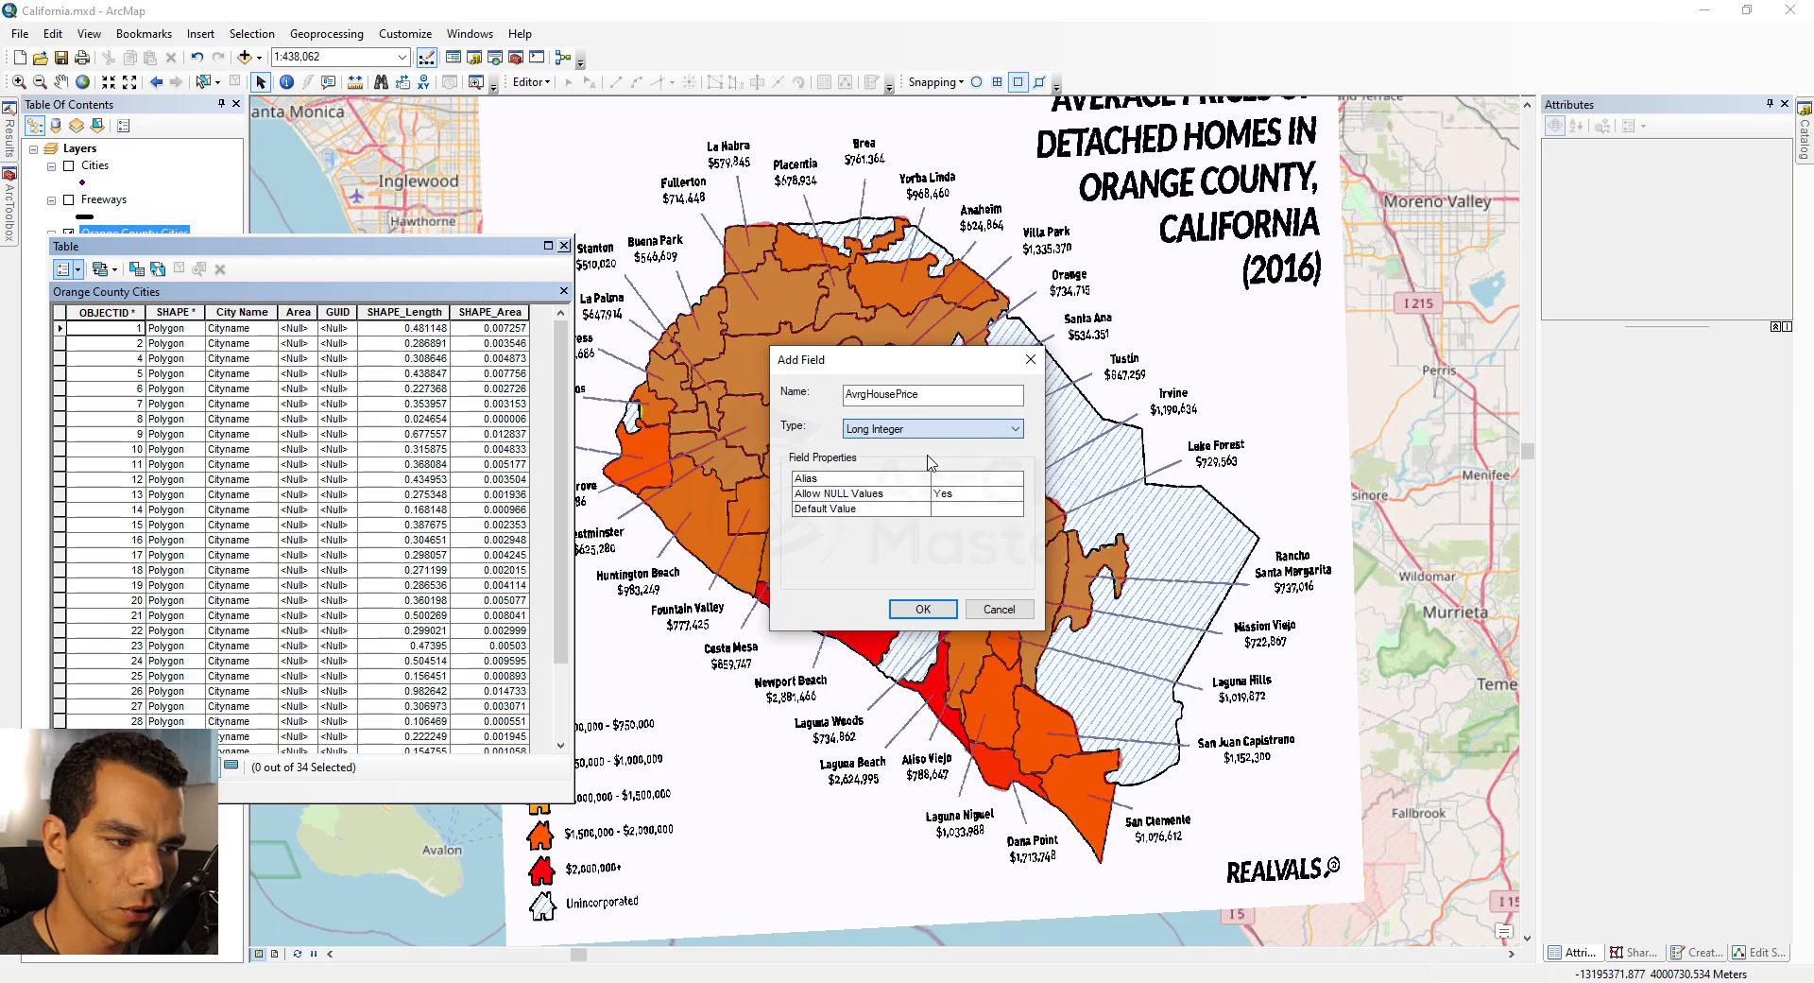
click(917, 612)
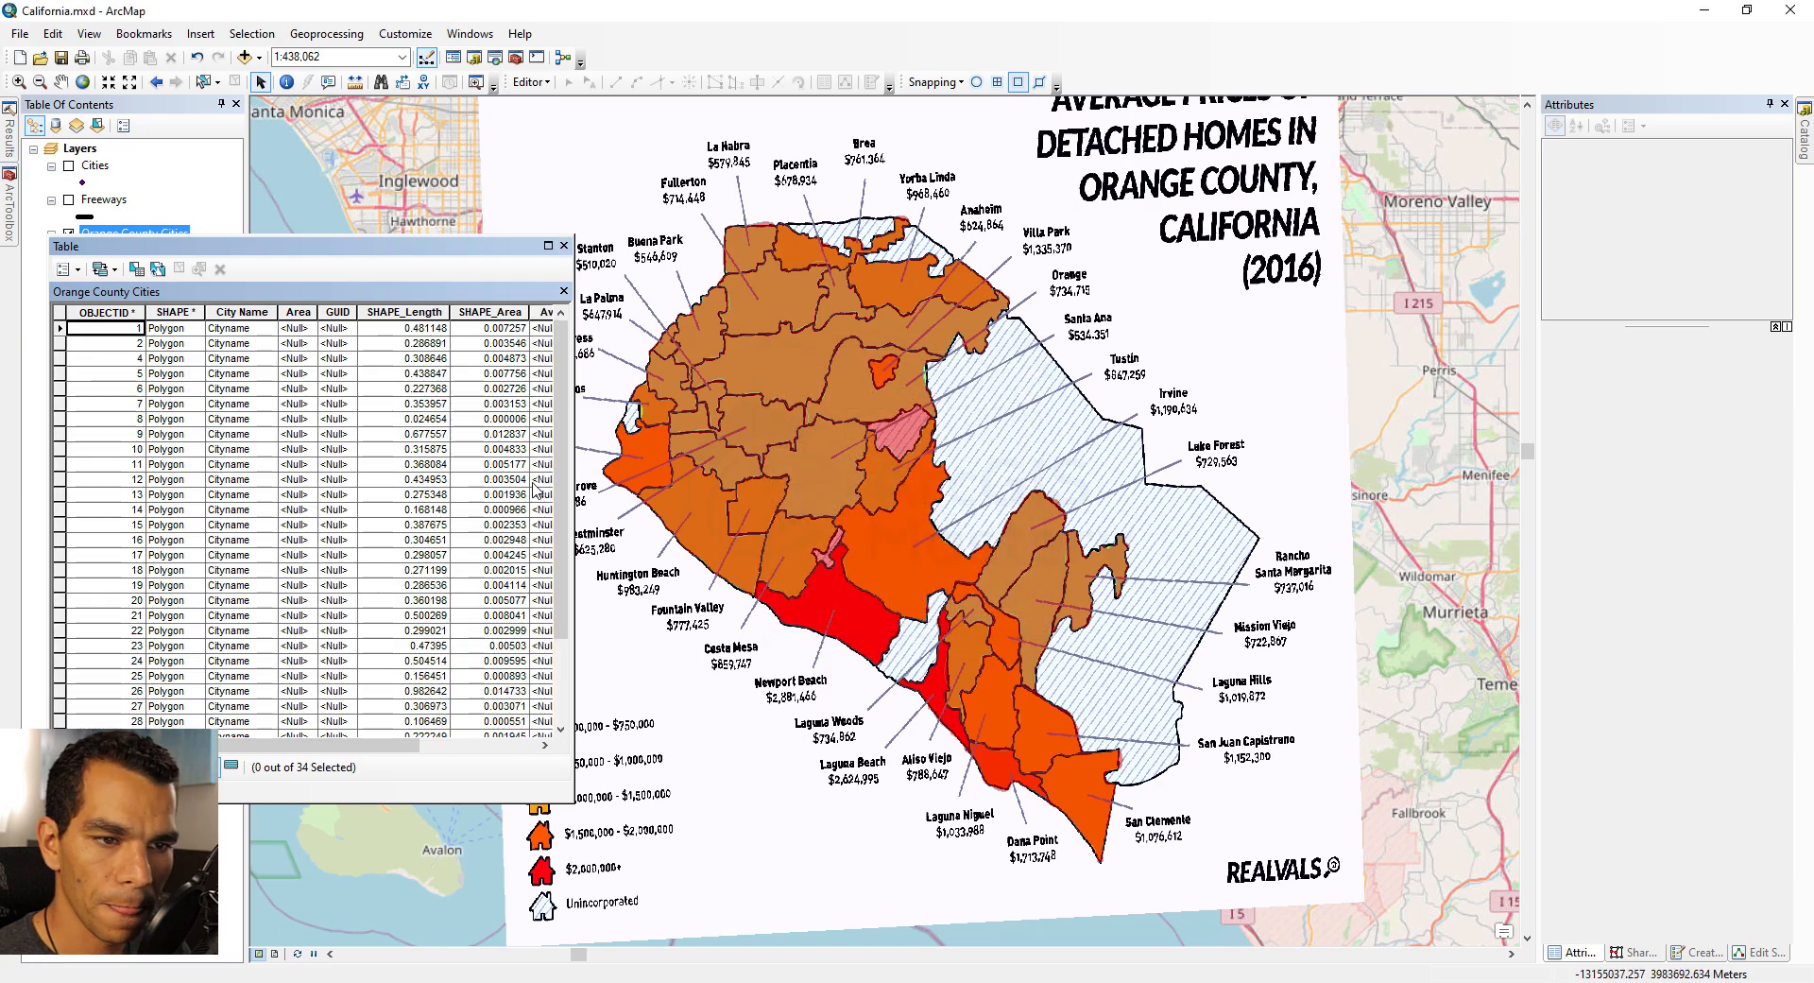
Step: Start editing, zoom into northern Orange County, and set the selected polygon's City Name to La Habra
click(564, 246)
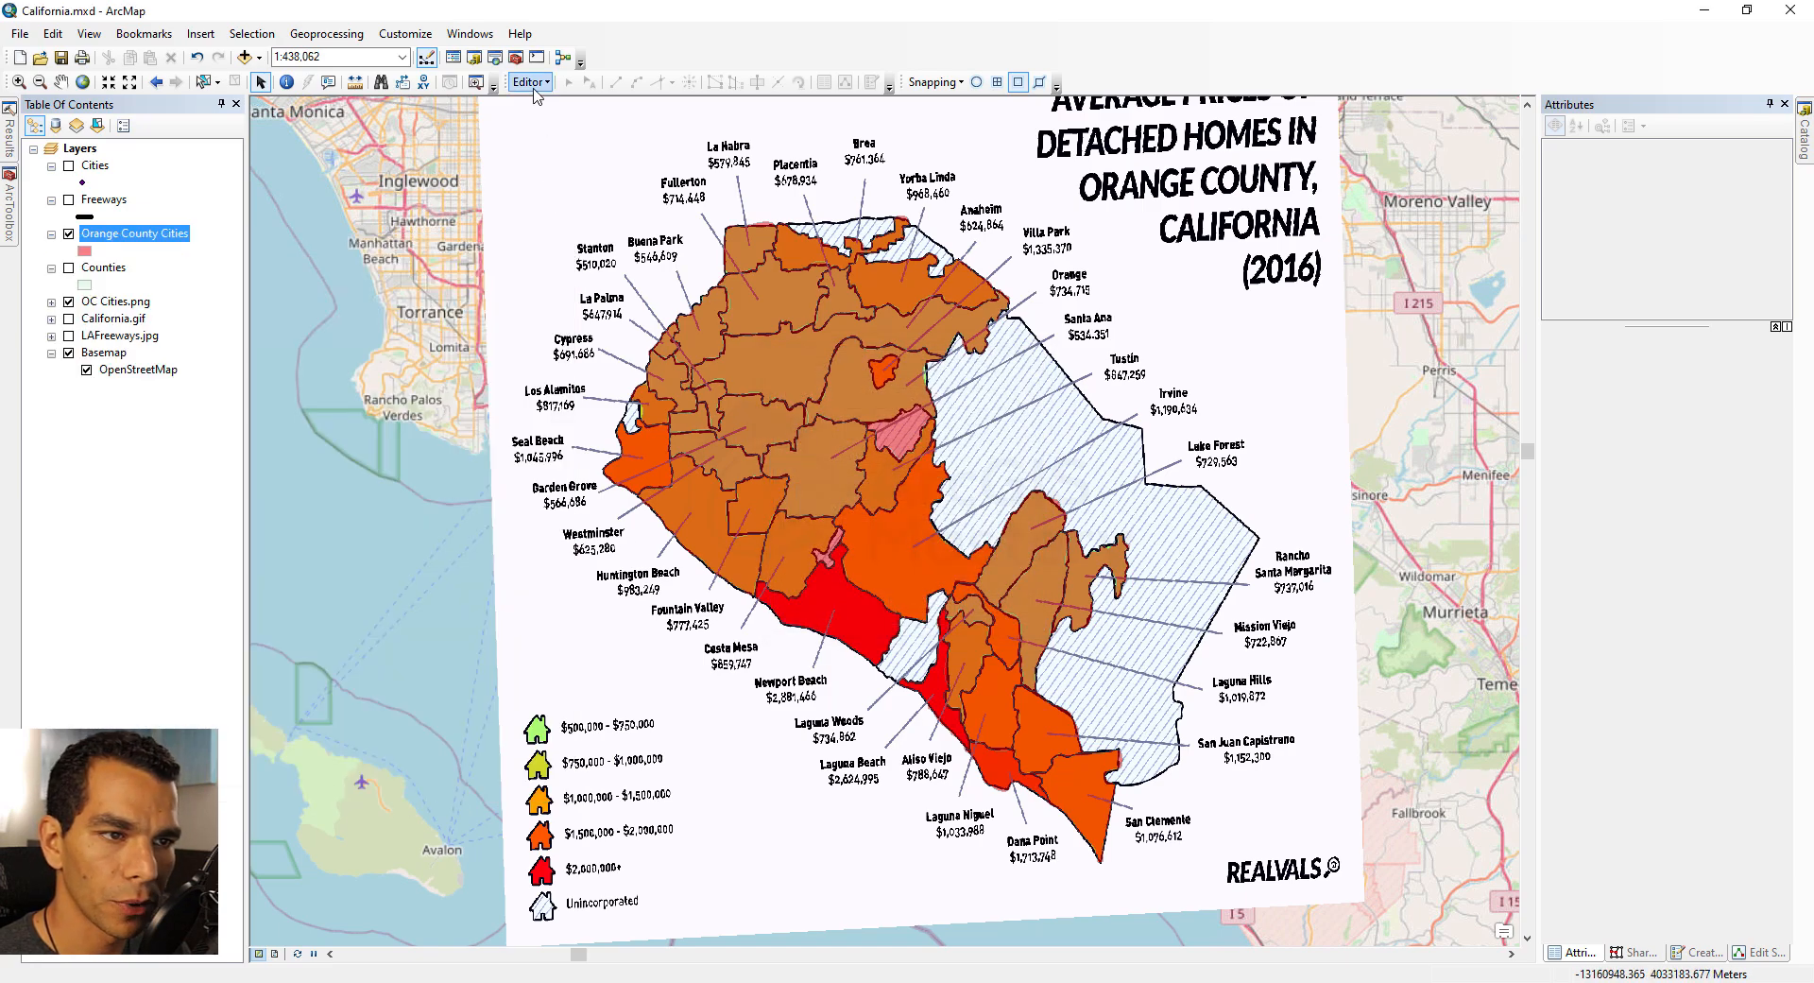
click(529, 81)
click(553, 111)
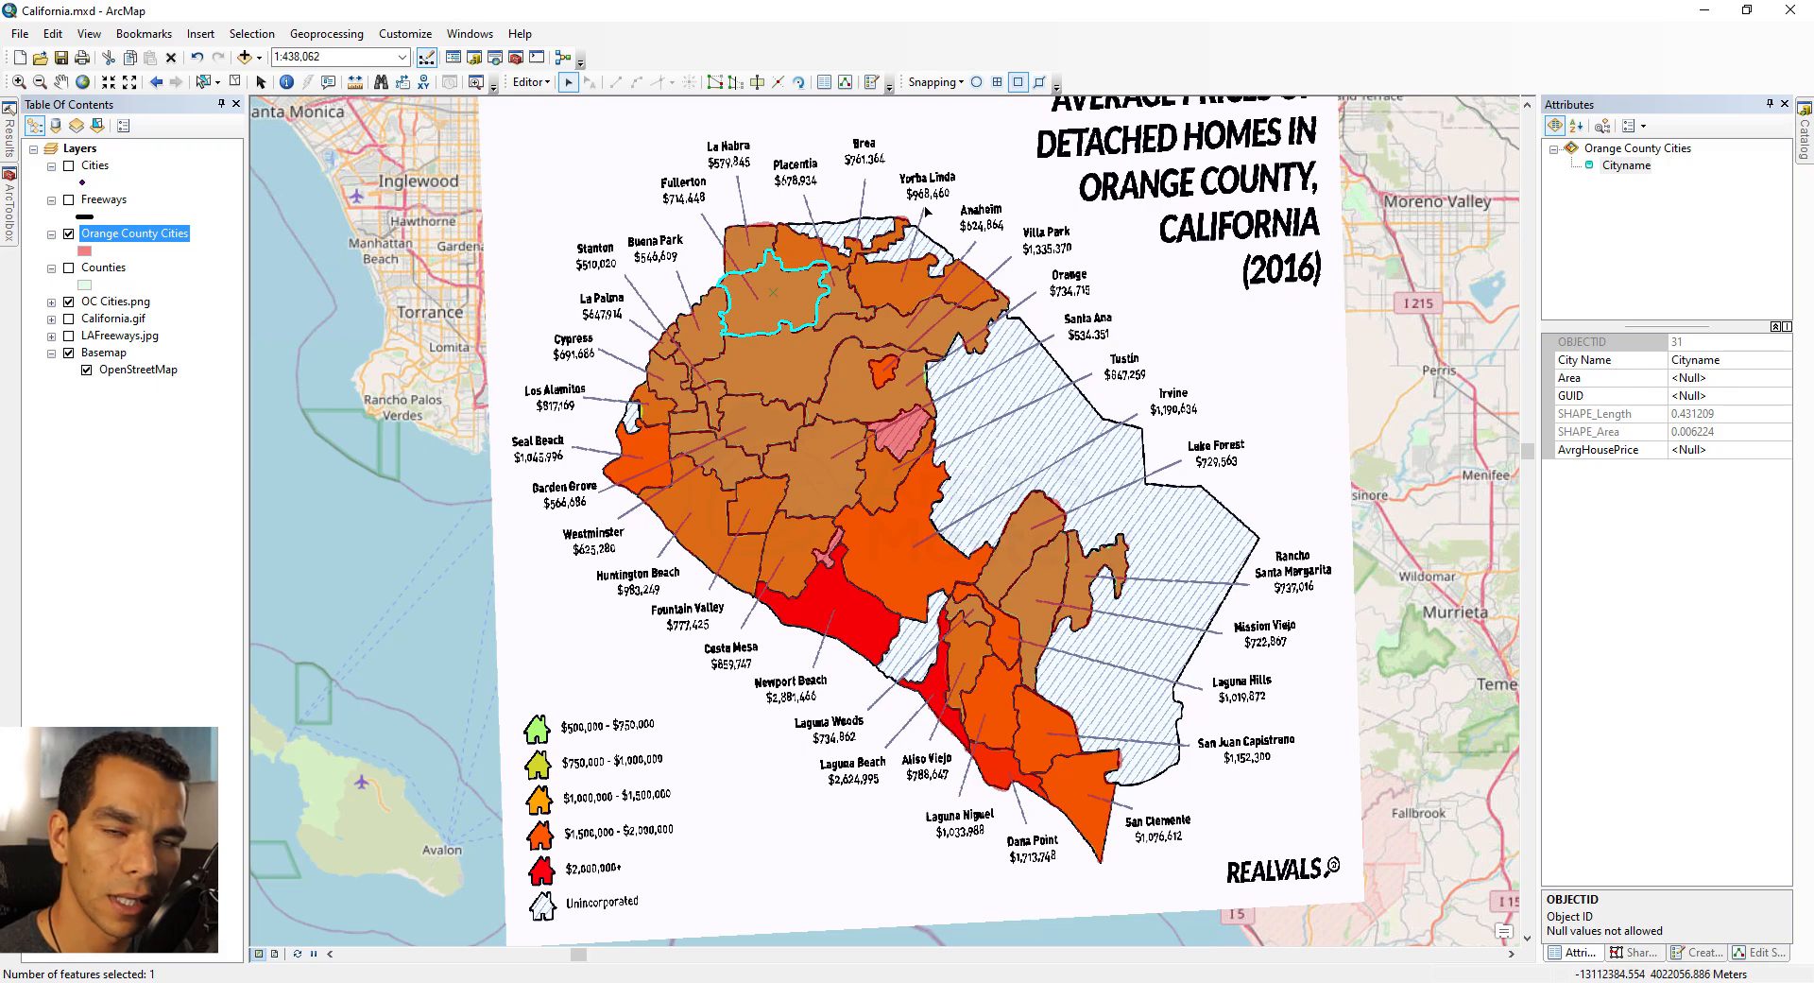
key(z)
drag(586, 117, 1122, 386)
click(569, 83)
click(625, 514)
click(1728, 360)
text(La Habra)
key(Tab)
key(Tab)
key(Tab)
key(Tab)
key(Tab)
Step: Select the neighbouring polygon and set its City Name to Brea
click(784, 519)
click(1716, 361)
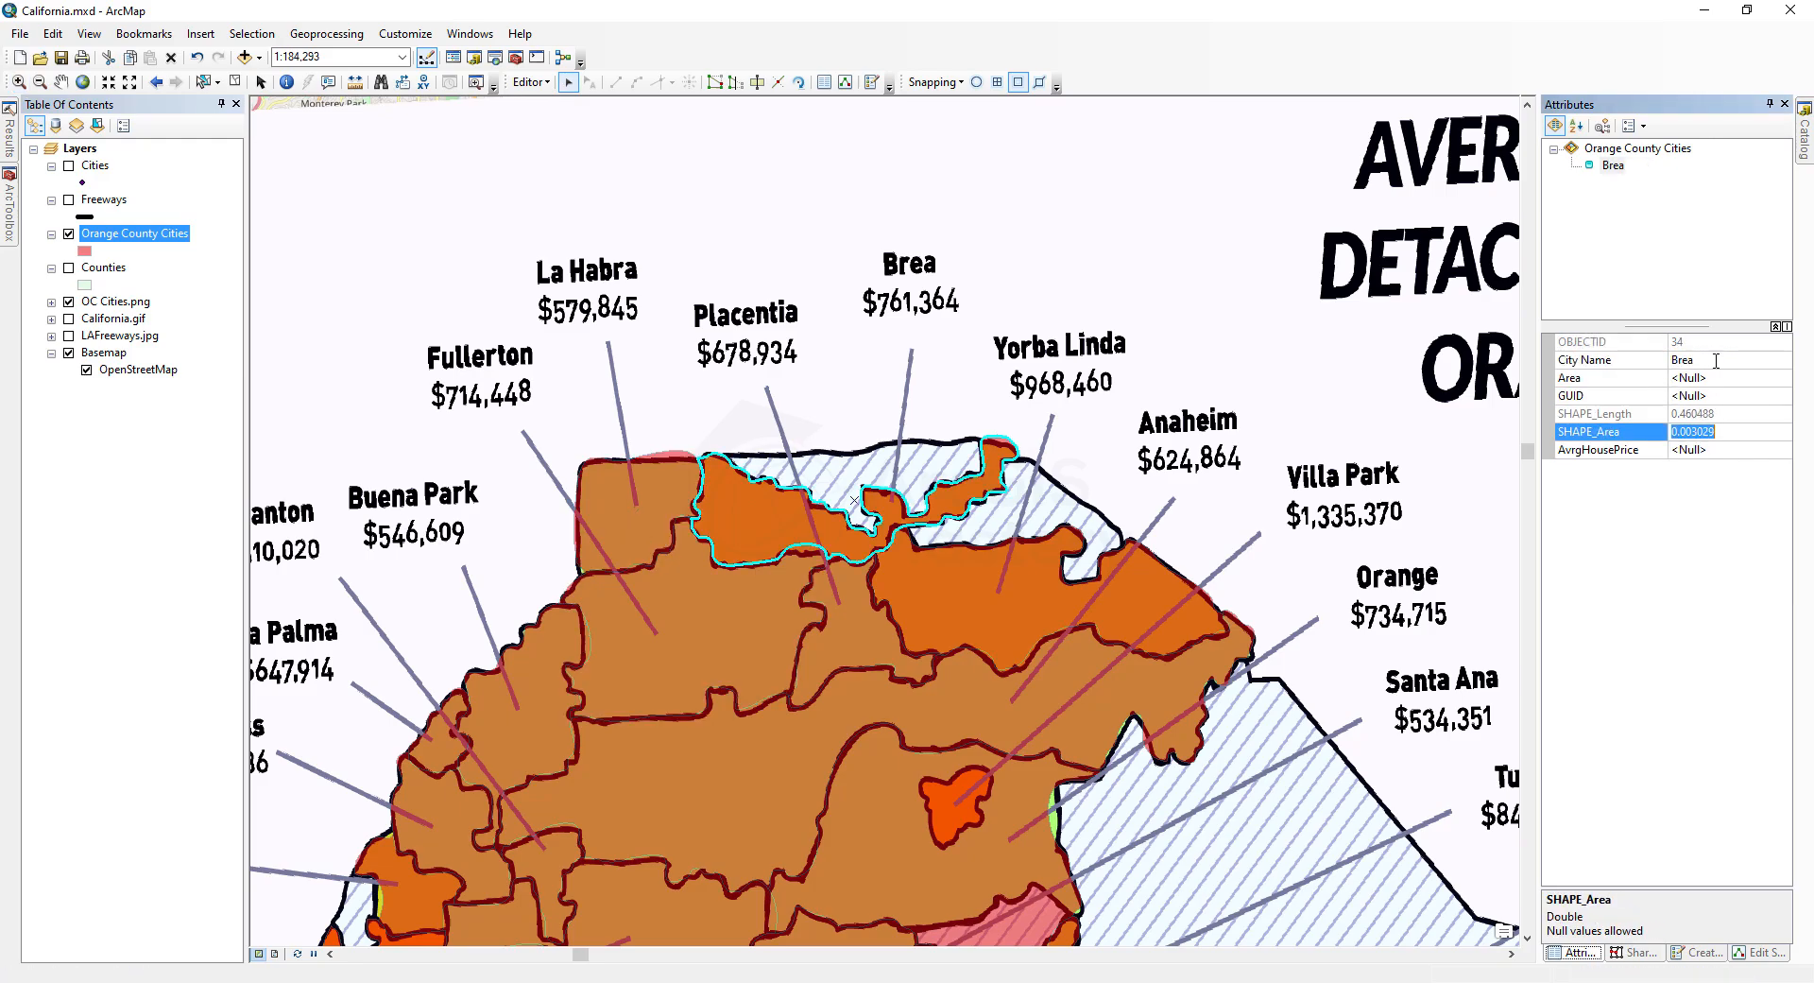
Step: Enter 761364 as Brea's average house price, then name the next polygon Yorba Linda with an average house price of 968460
key(Tab)
text(761364)
click(1059, 601)
click(1716, 361)
text(Yorba Linda)
click(1709, 452)
text(968460)
Step: Select the Anaheim polygon and set its City Name to Anaheim and its average house price to 624864
click(1068, 676)
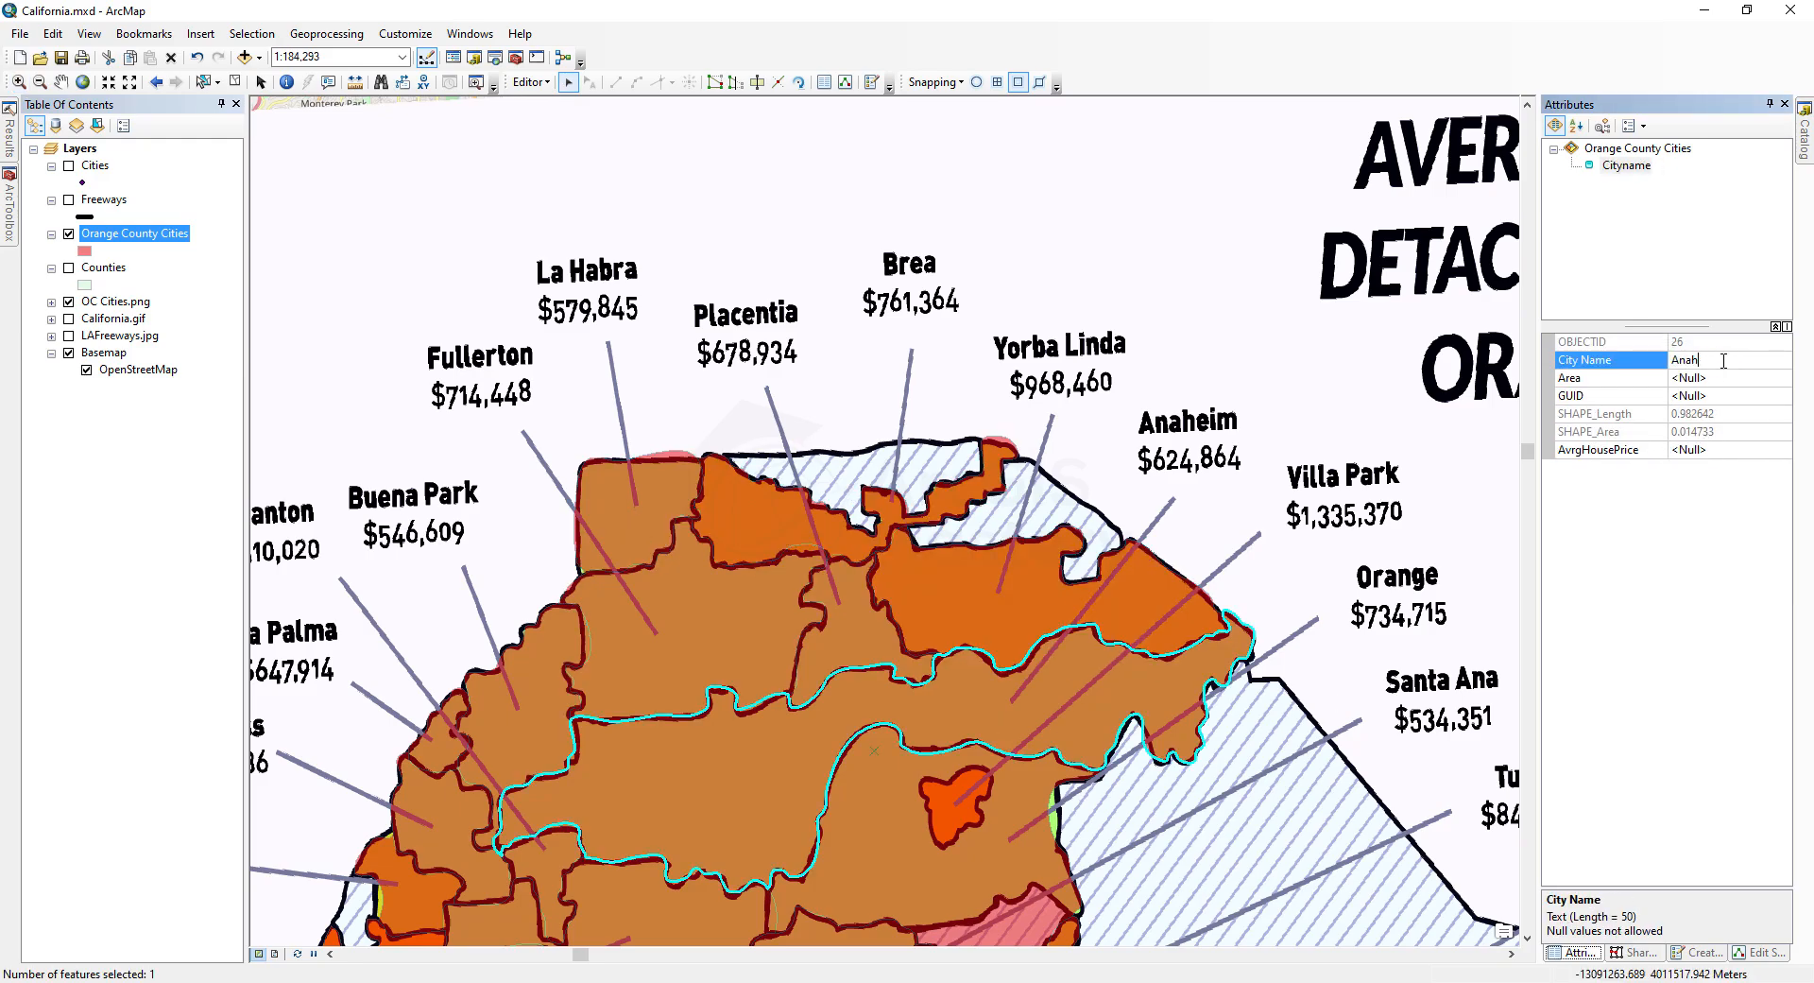
text(eim)
click(1710, 451)
text(624864)
Step: Select the Orange polygon and set its City Name to Orange and its average house price to 734715
click(1020, 813)
click(1718, 361)
text(Orange)
click(1709, 454)
text(734715ccccccccccccccccccc)
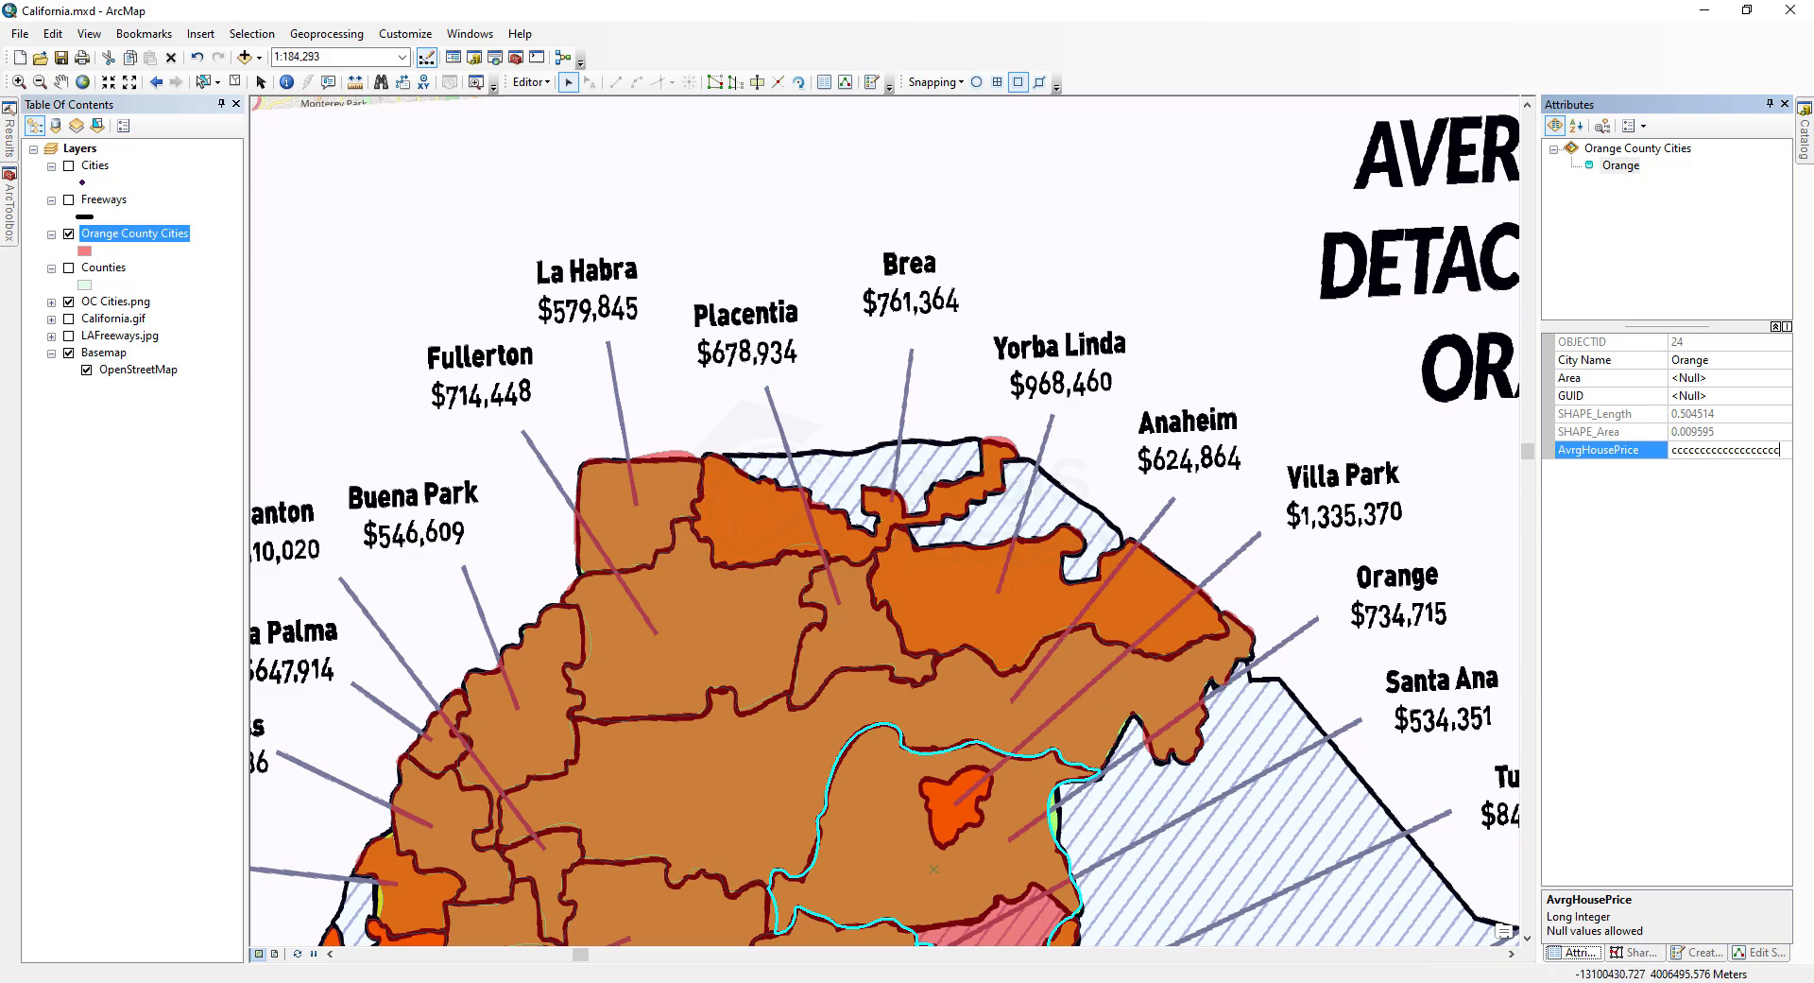
Step: Select the Santa Ana polygon and set its City Name to Santa Ana and its average house price to 534351
scroll(1355, 656, down, 3)
click(803, 812)
click(1715, 361)
text(Garden Grove)
click(1709, 451)
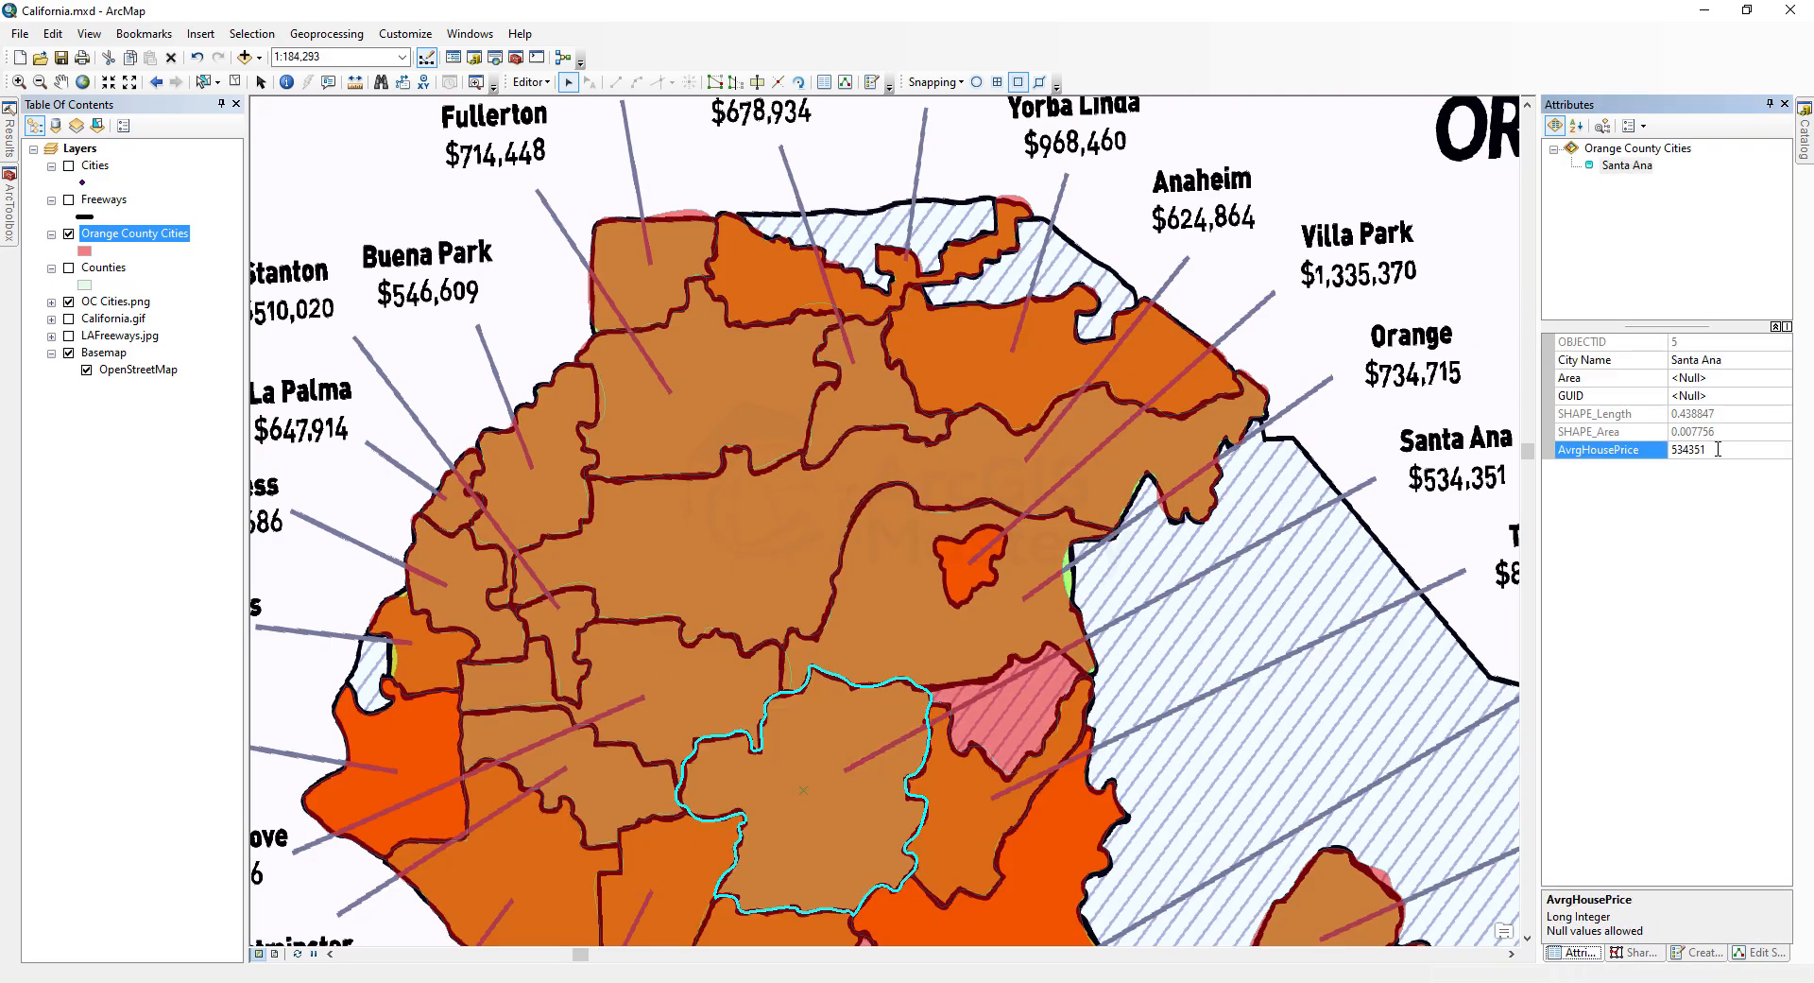
Step: Select the Fullerton polygon and set its City Name to Fullerton and its average house price to 714448
click(680, 388)
click(1701, 361)
text(Fullerton)
click(1709, 450)
text(714448)
Step: Select the Buena Park polygon and set its City Name to Buena Park and its average house price to 546609
click(558, 588)
click(1716, 361)
text(Buena Park)
Step: Select the small La Palma polygon, set its City Name to La Palma, and enter its average house price of 647914
click(454, 487)
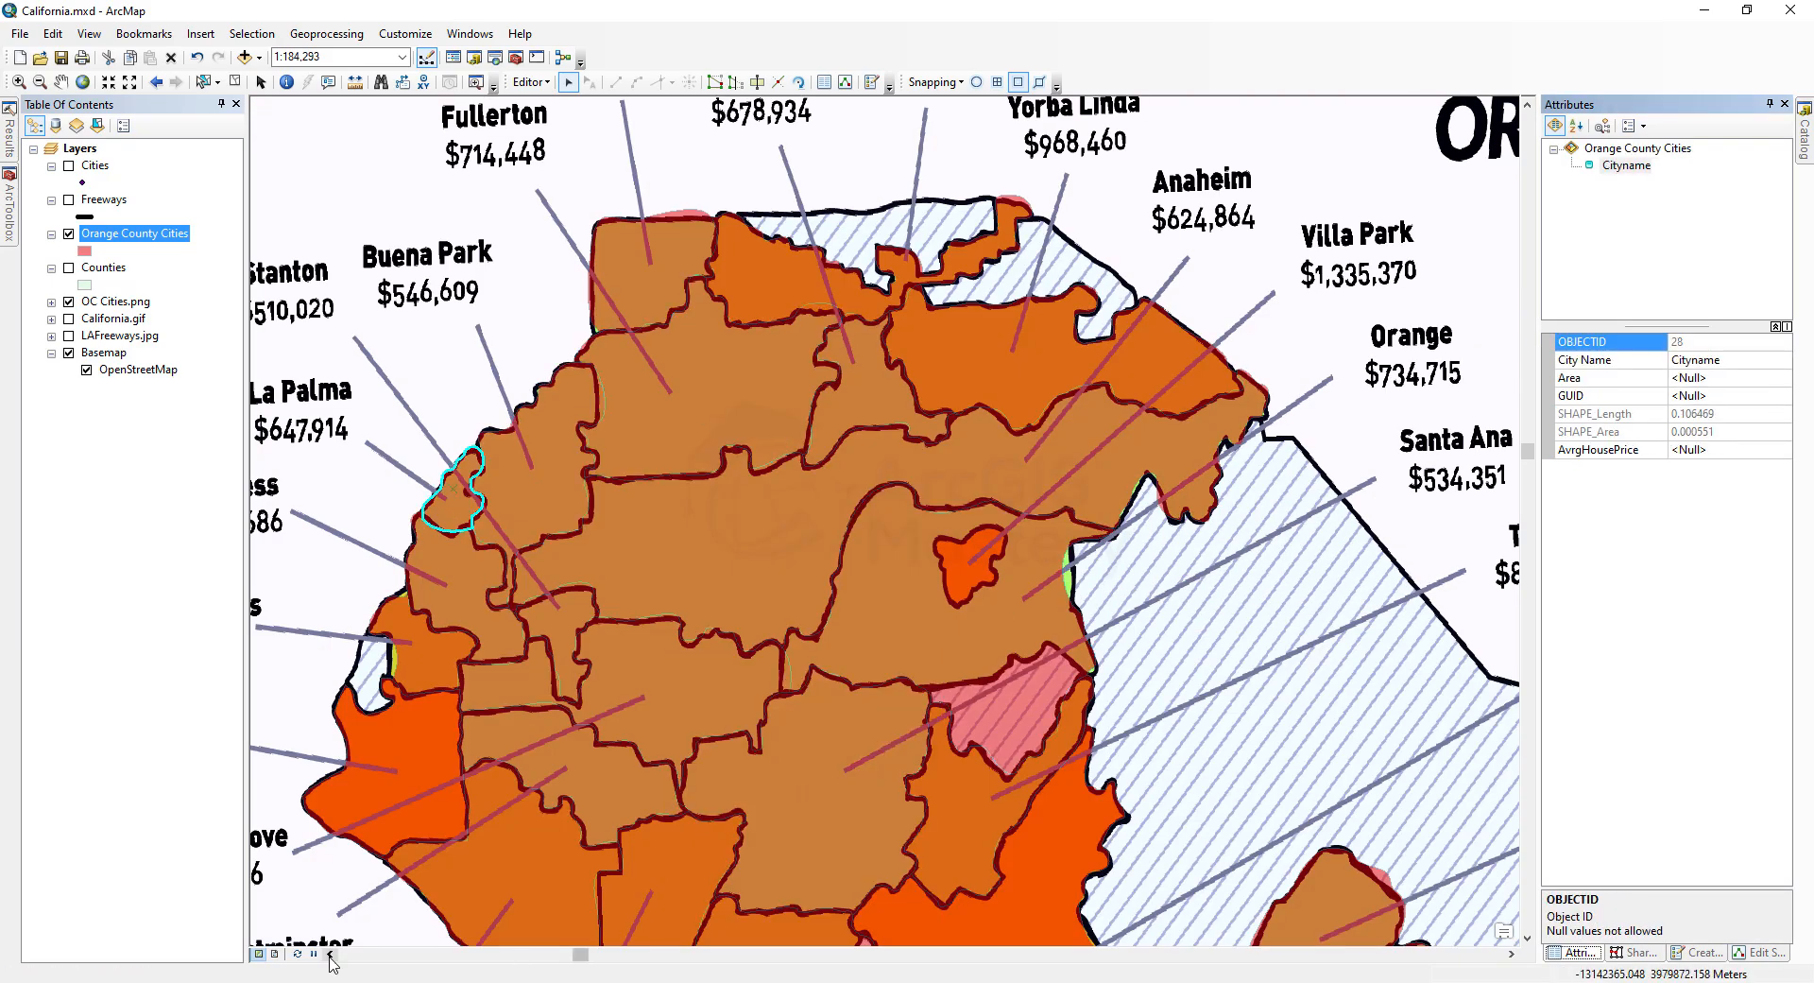
click(1710, 361)
text(La Palma)
click(1710, 450)
scroll(888, 519, down, 3)
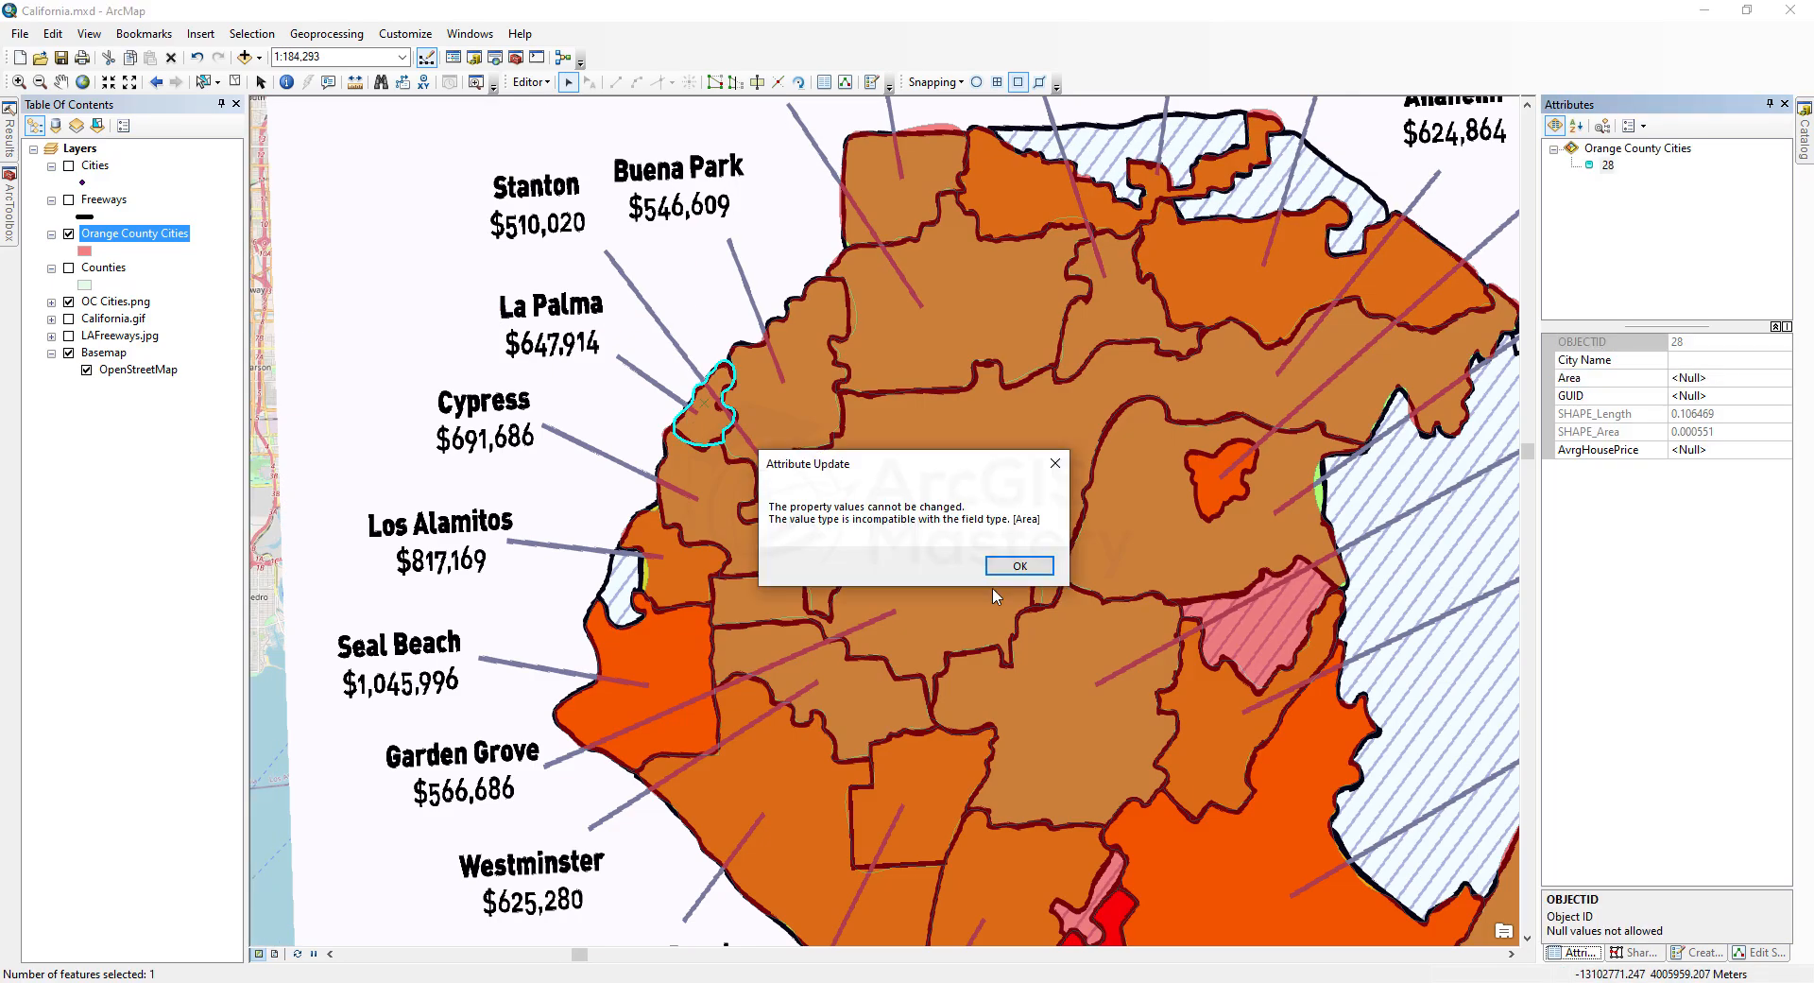
click(1013, 564)
click(1735, 448)
Step: Enter City Names and average house prices for the Cypress, Los Alamitos, Seal Beach, Westminster and Garden Grove polygons from the map labels
click(700, 501)
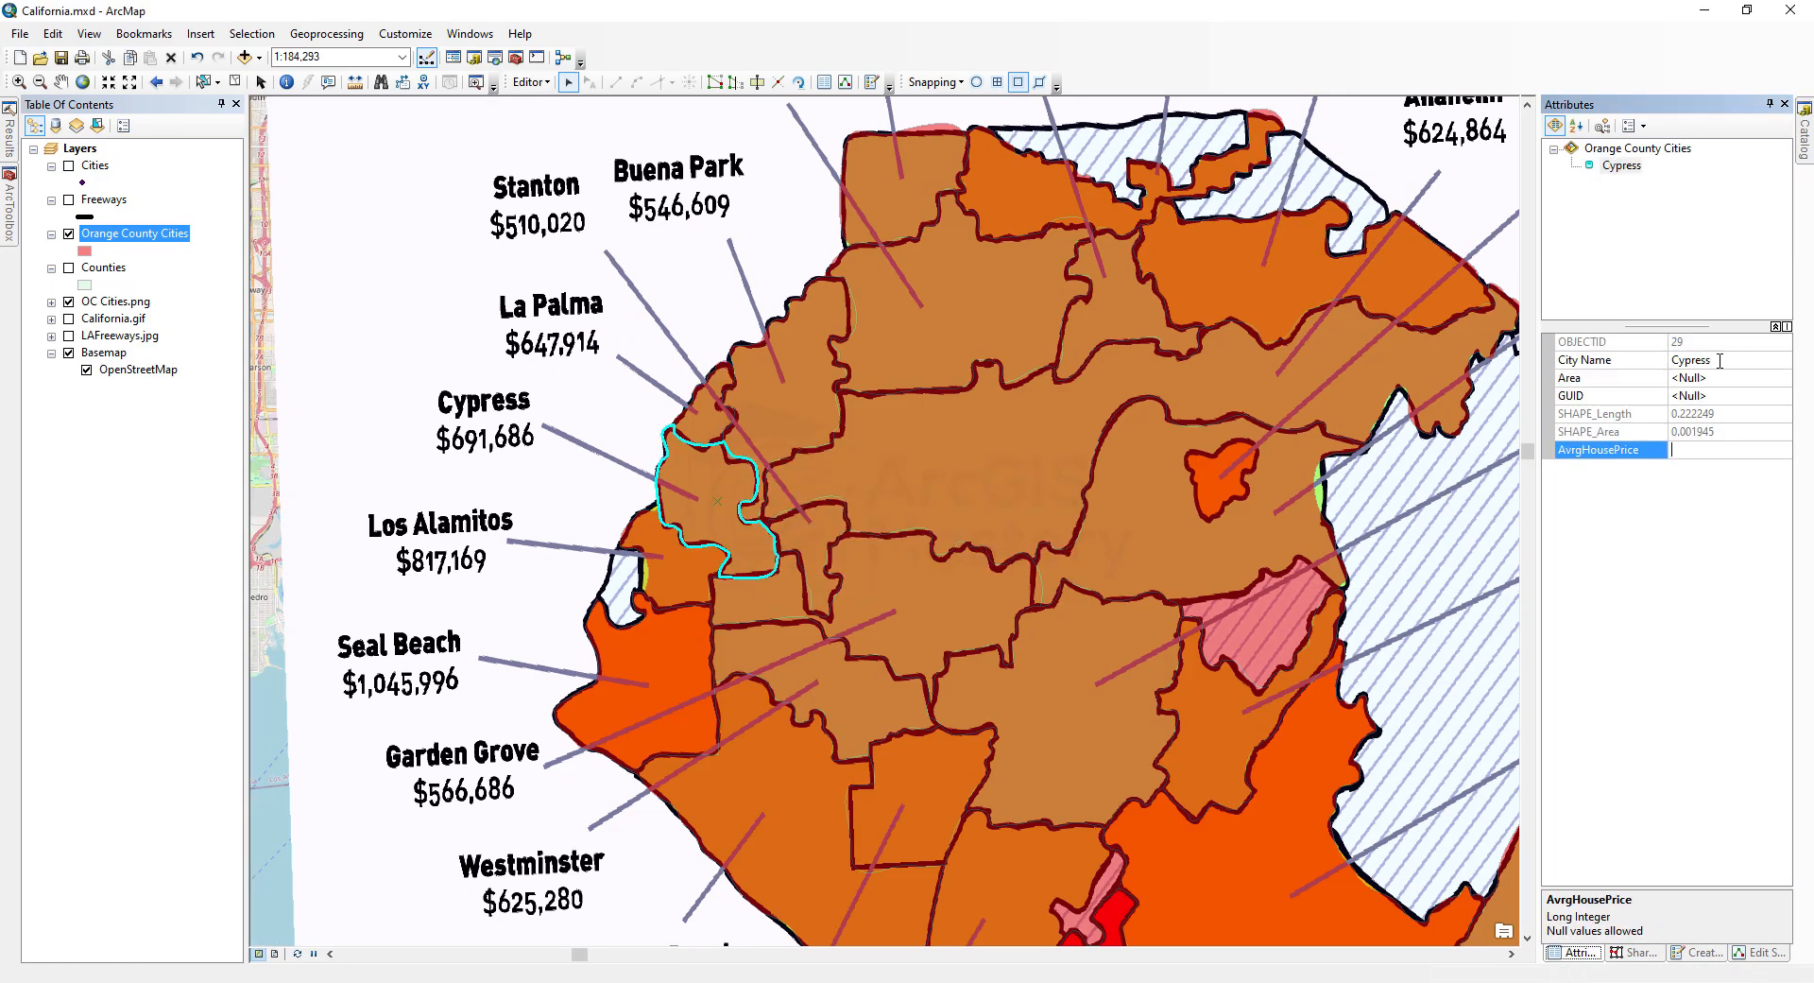
click(676, 558)
click(1710, 361)
text(Los Alamitos)
click(677, 652)
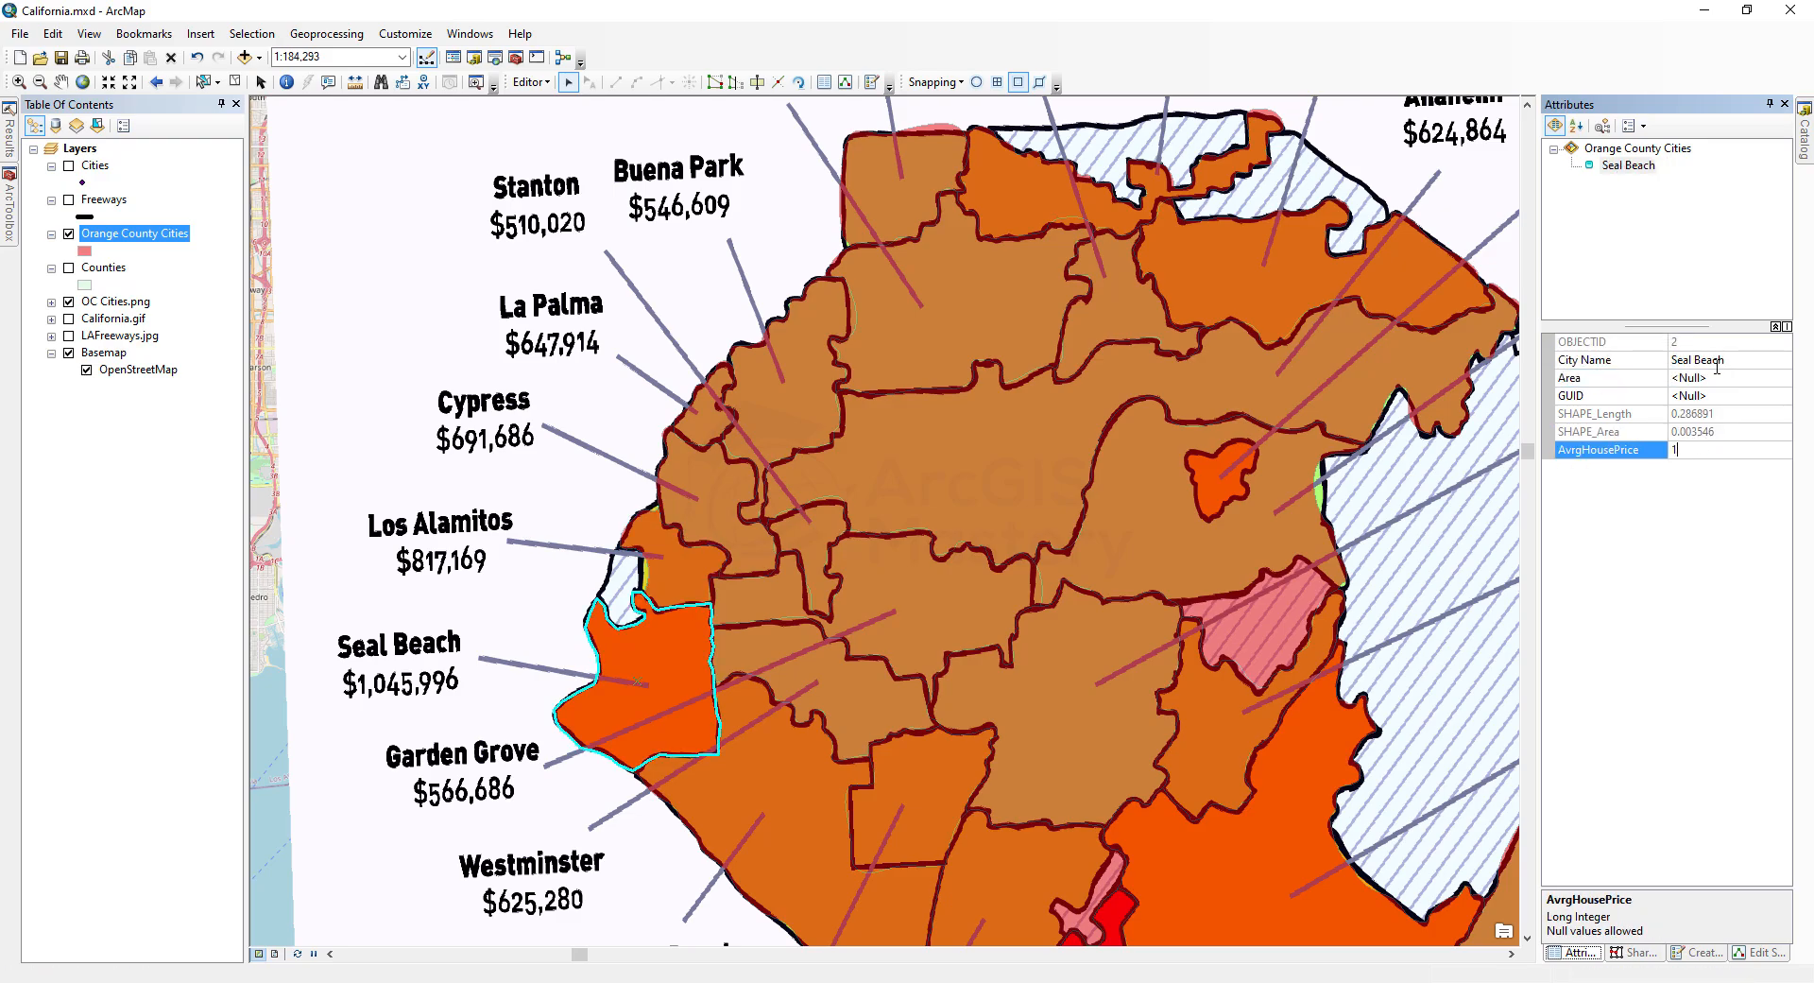
click(884, 614)
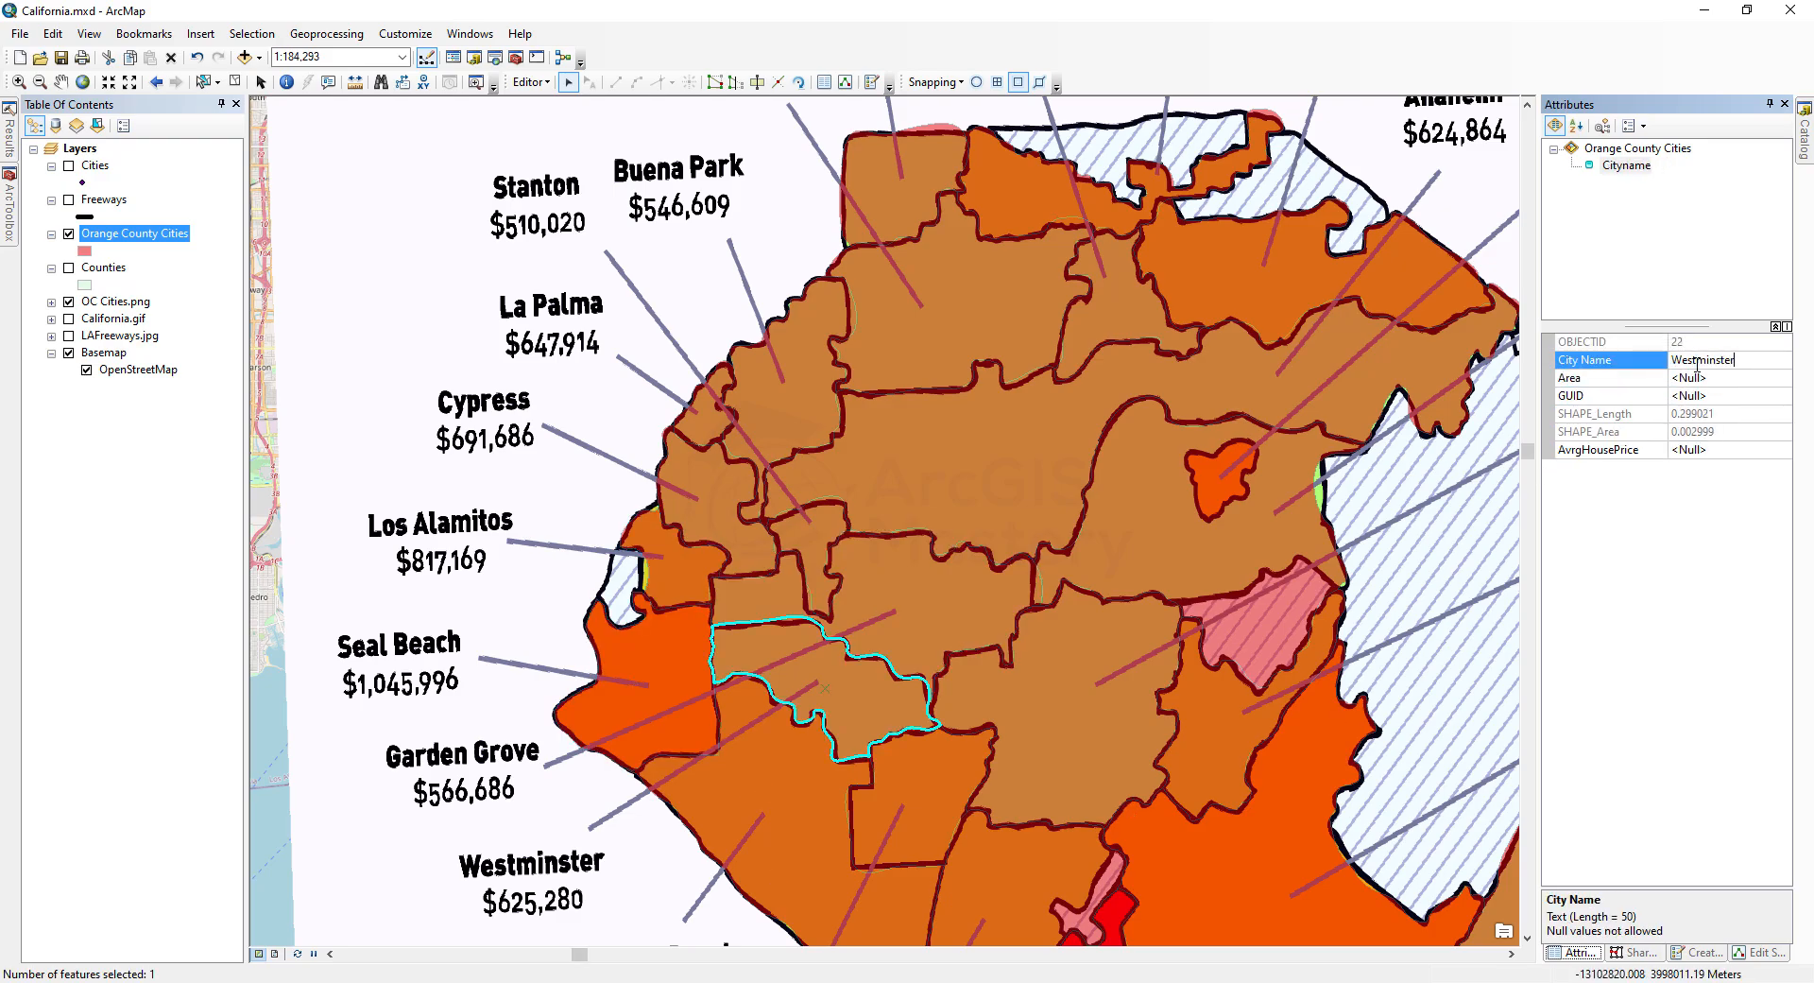
click(1091, 616)
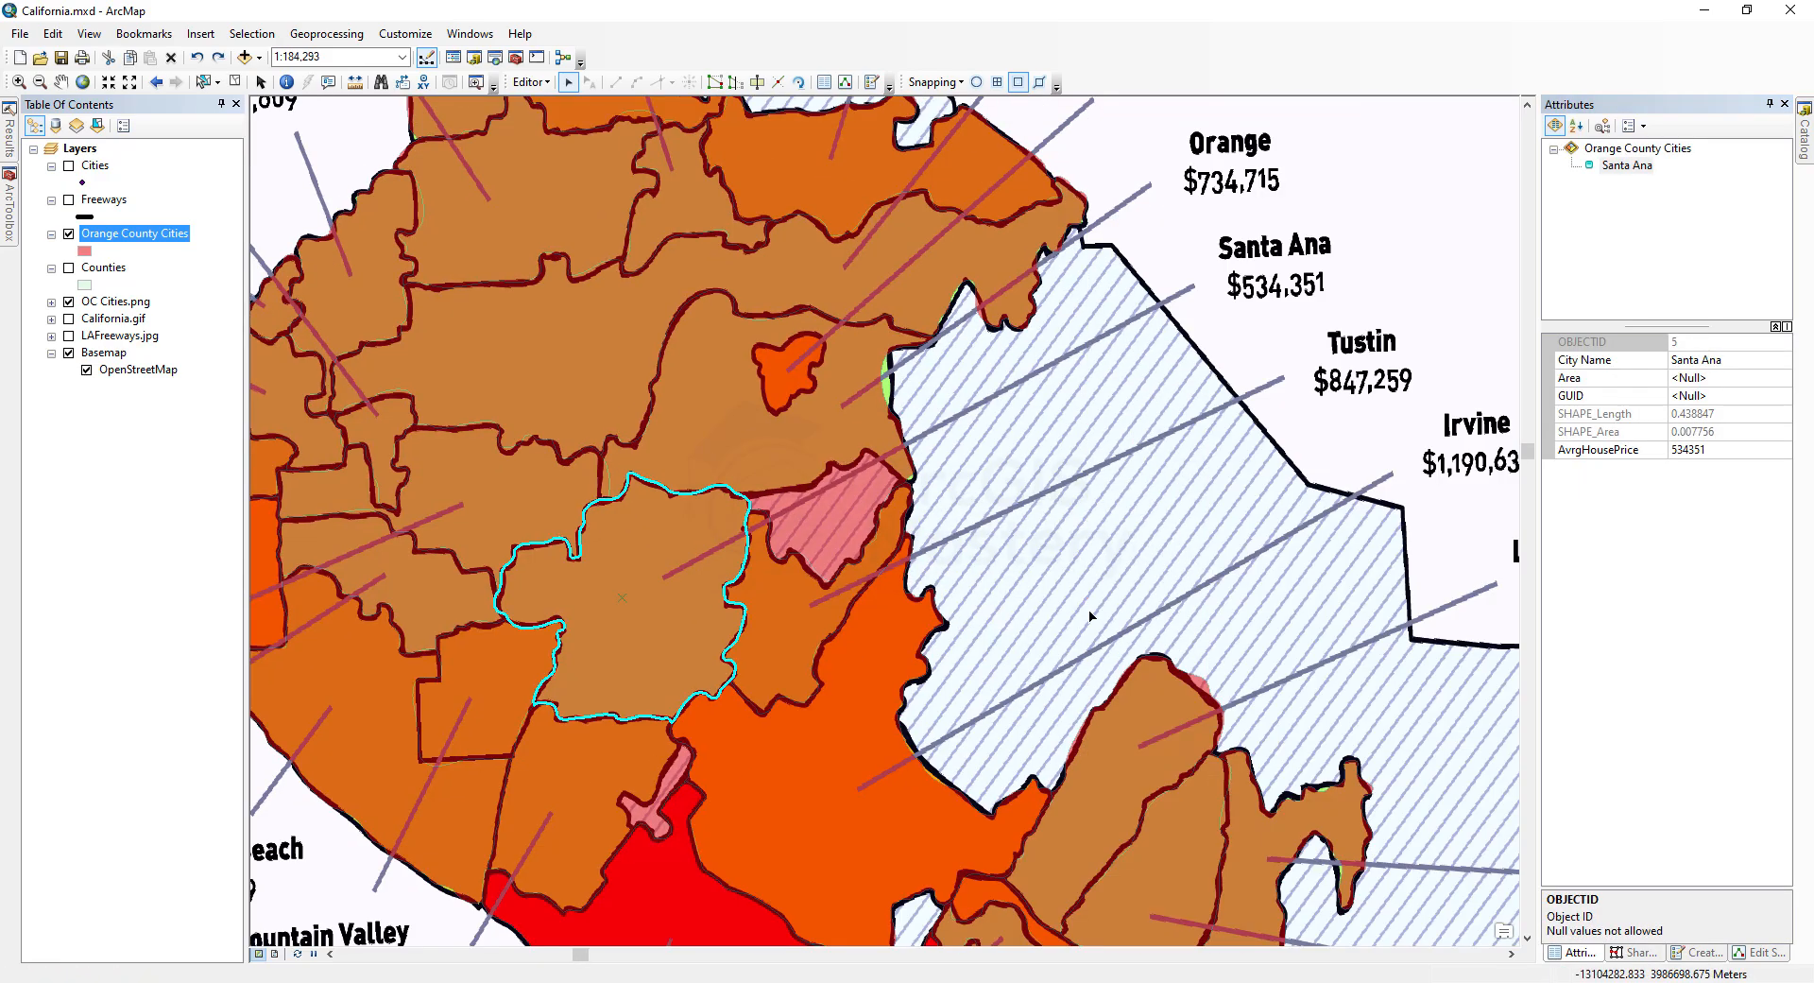
click(798, 619)
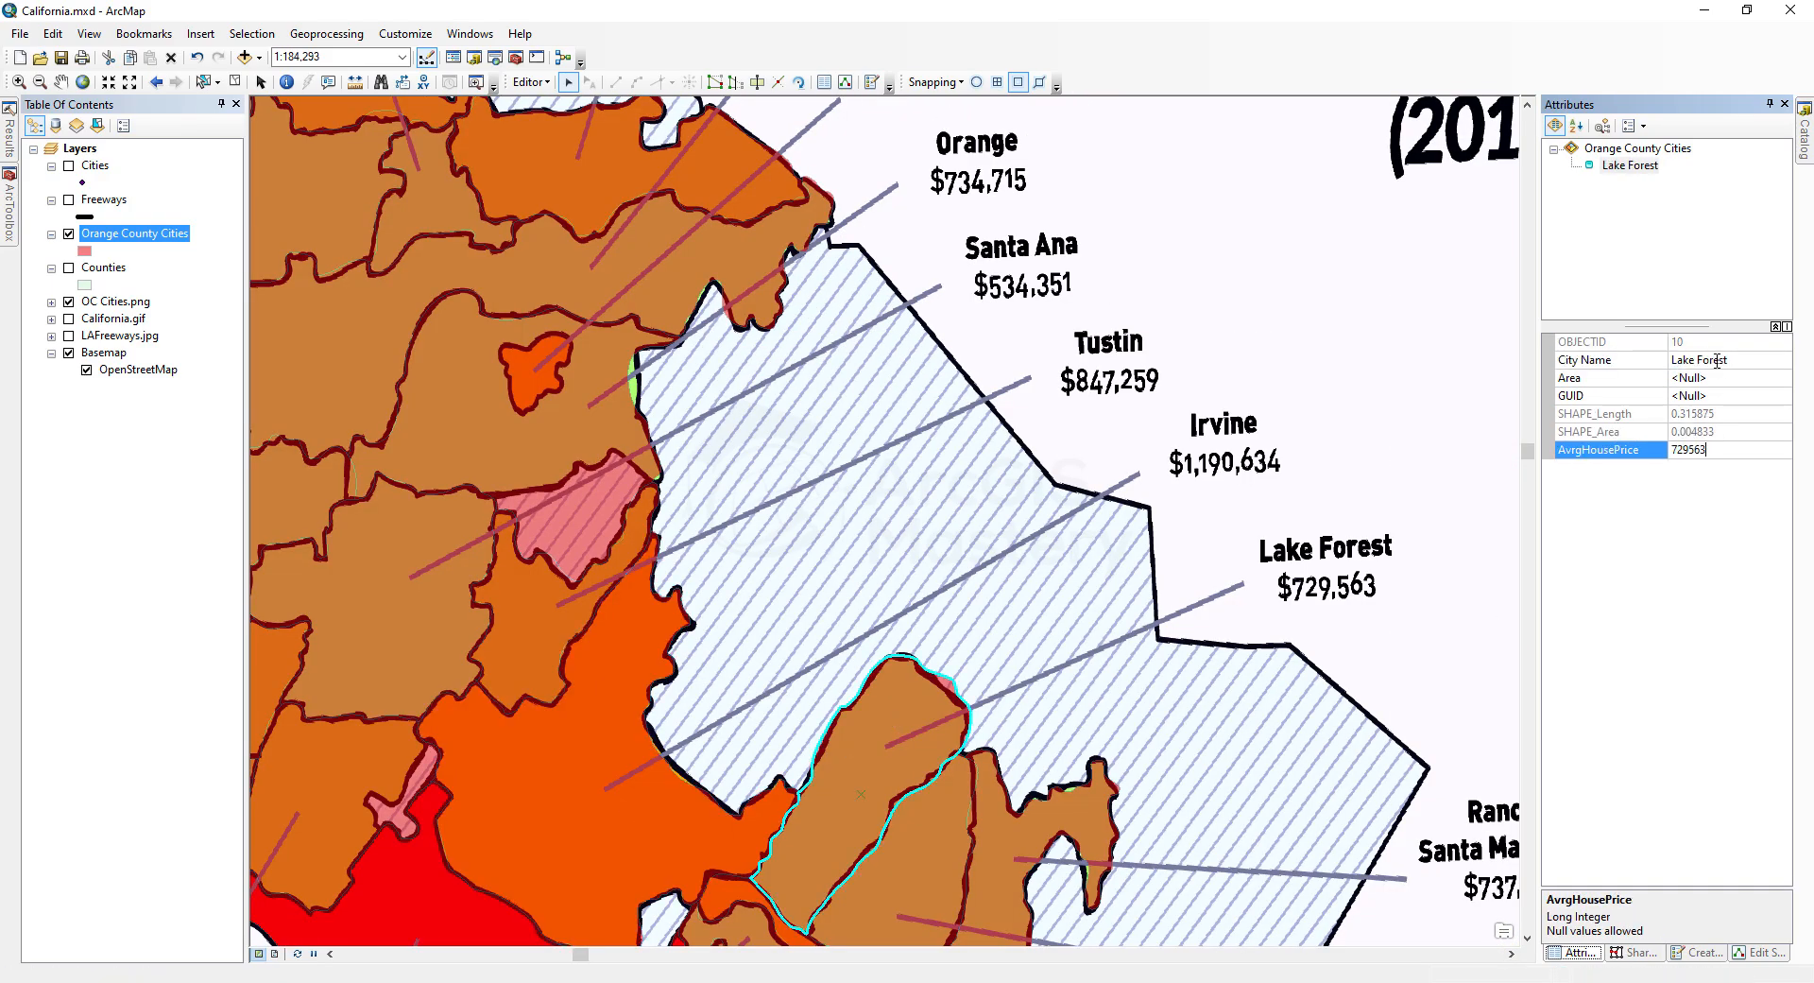
Step: Enter City Names and average house prices for Lake Forest, Mission Viejo, Rancho Santa Margarita and San Clemente in southern Orange County
click(1698, 360)
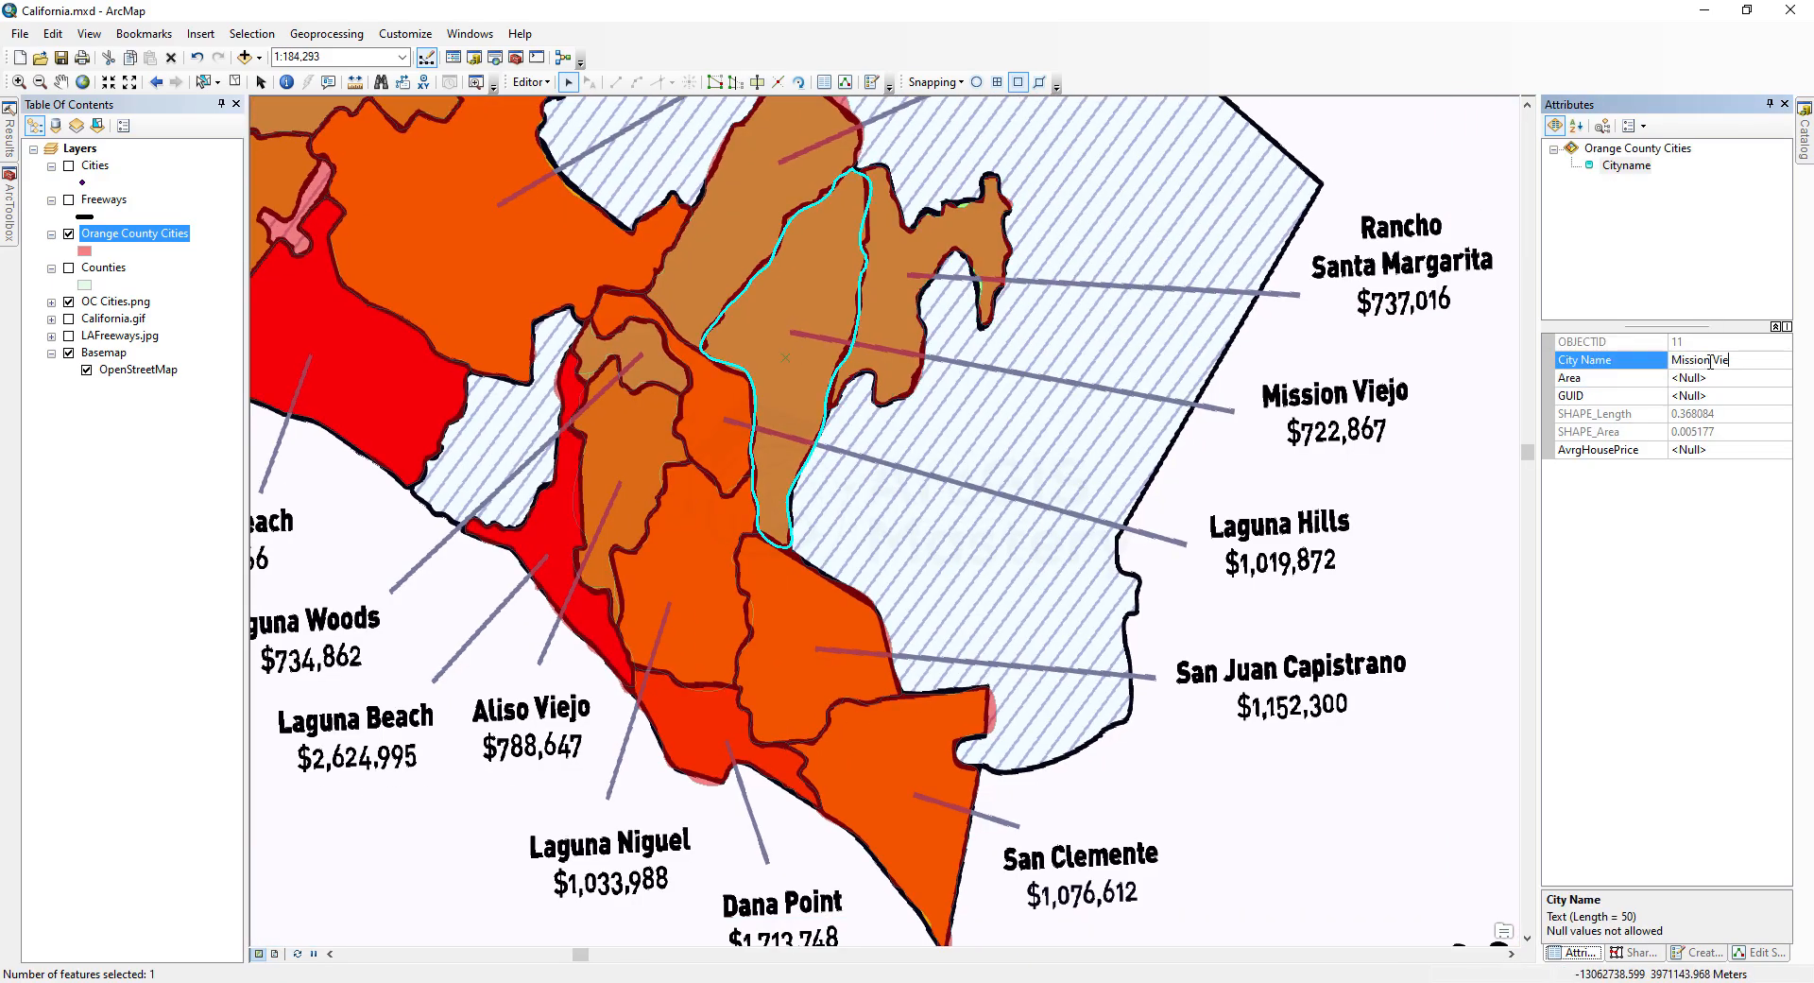
click(1708, 450)
text(722)
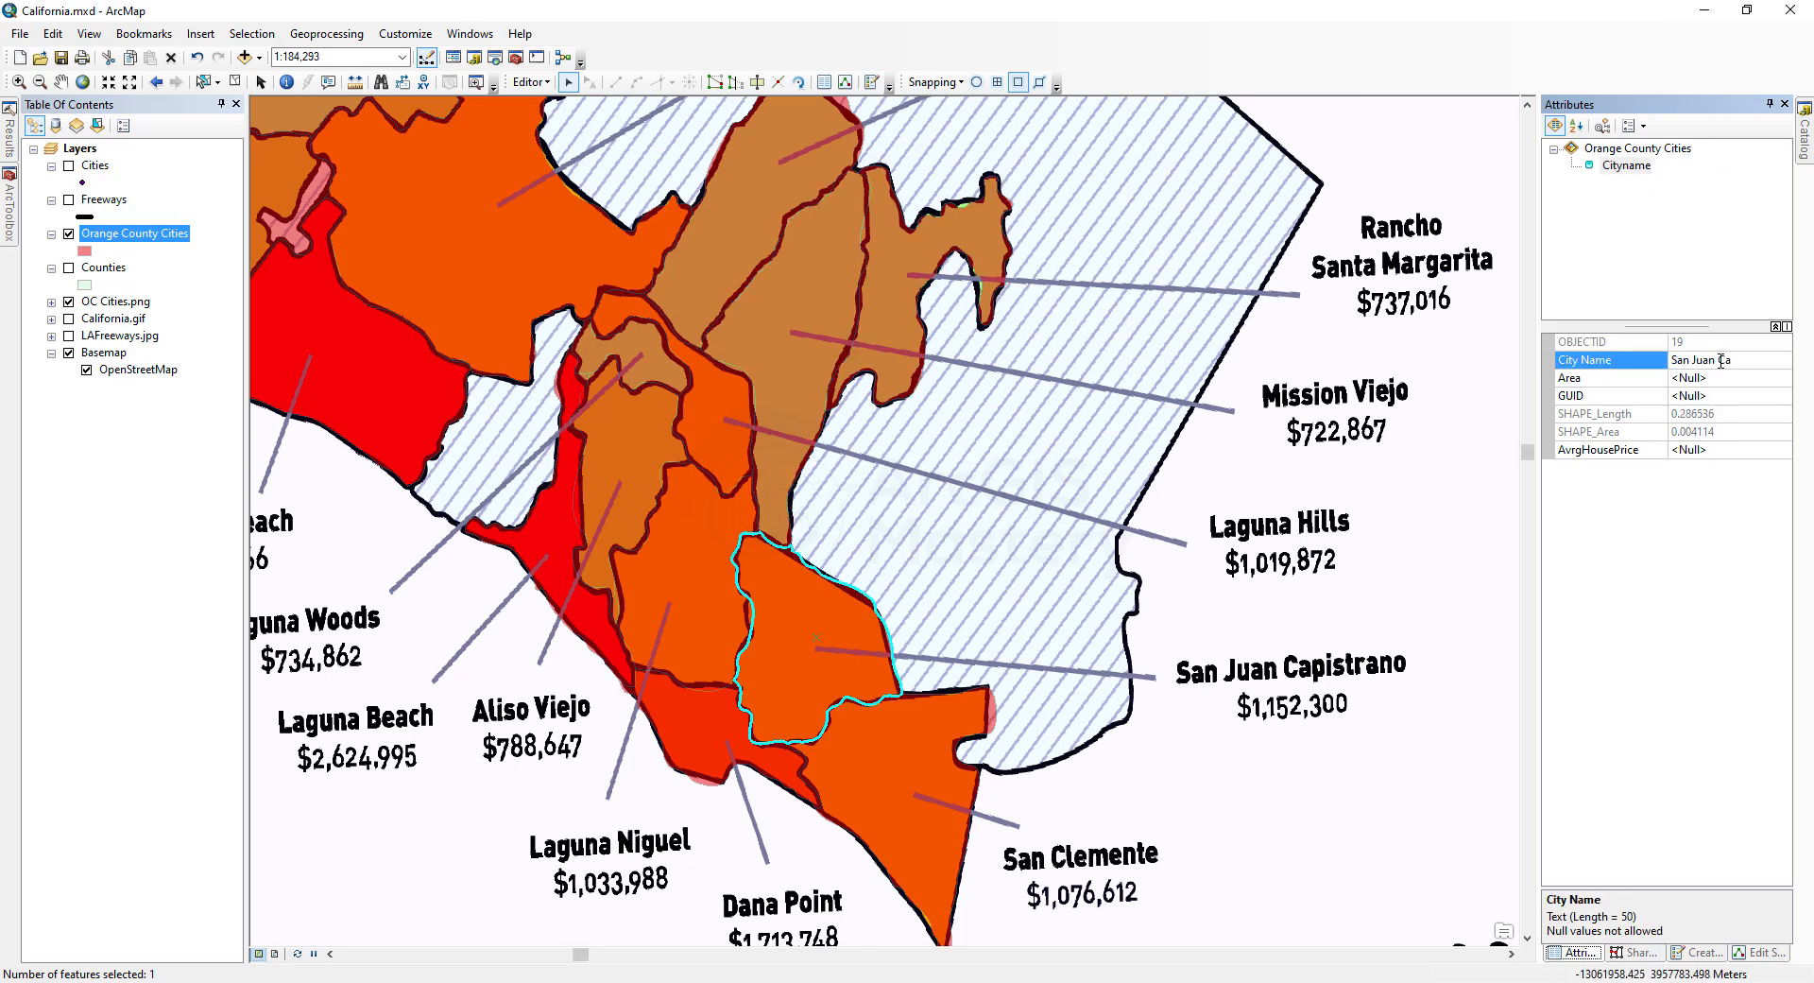
key(Return)
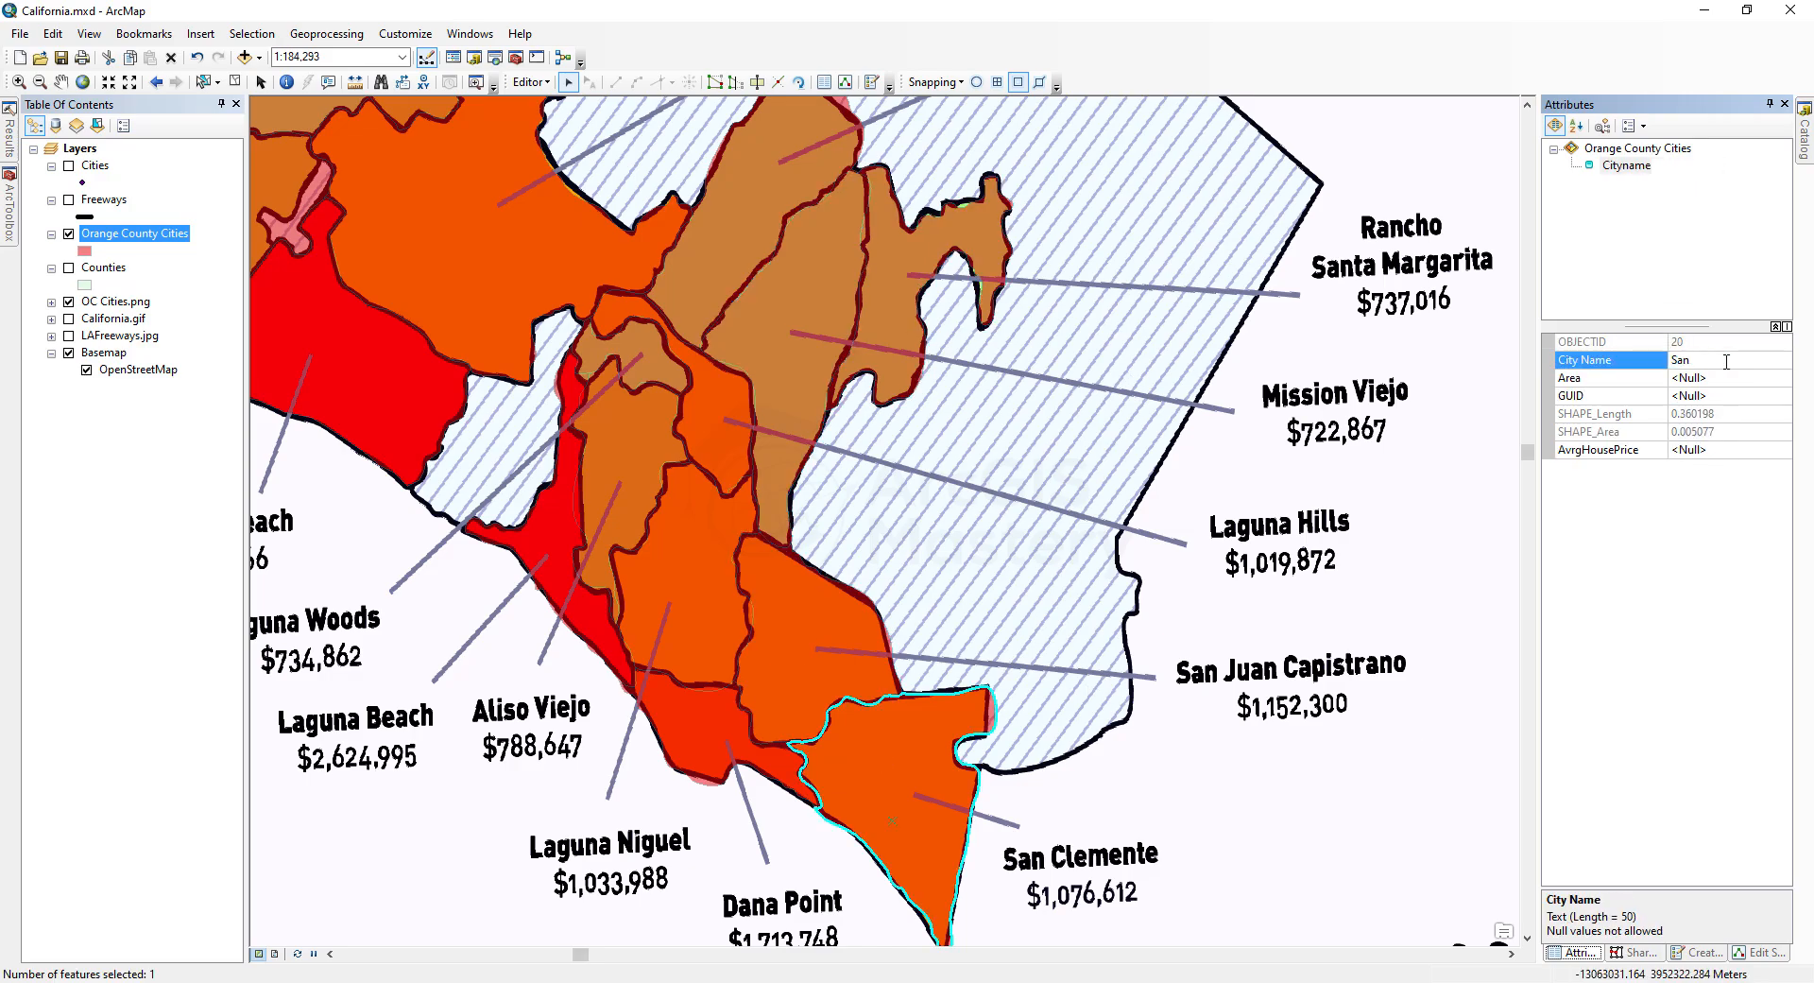
text(Clemente)
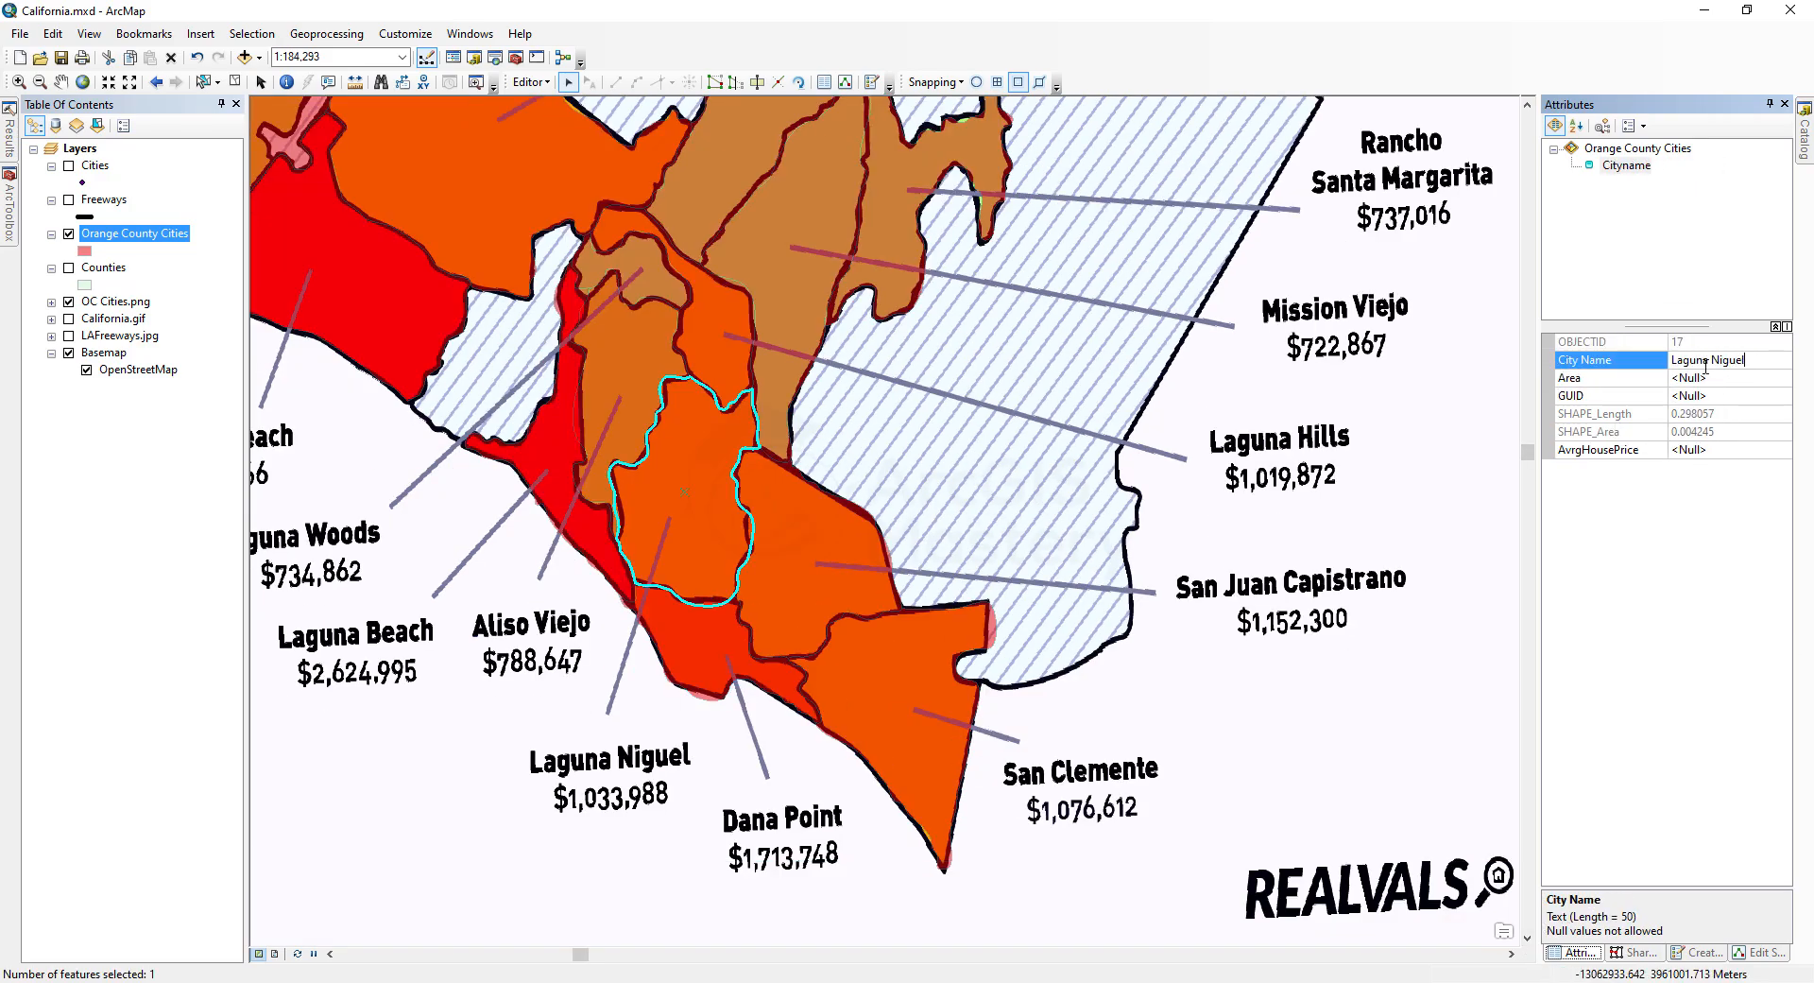
Step: Enter City Names and average house prices for Laguna Niguel, Laguna Beach, Costa Mesa and Newport Beach along the coast
click(1717, 359)
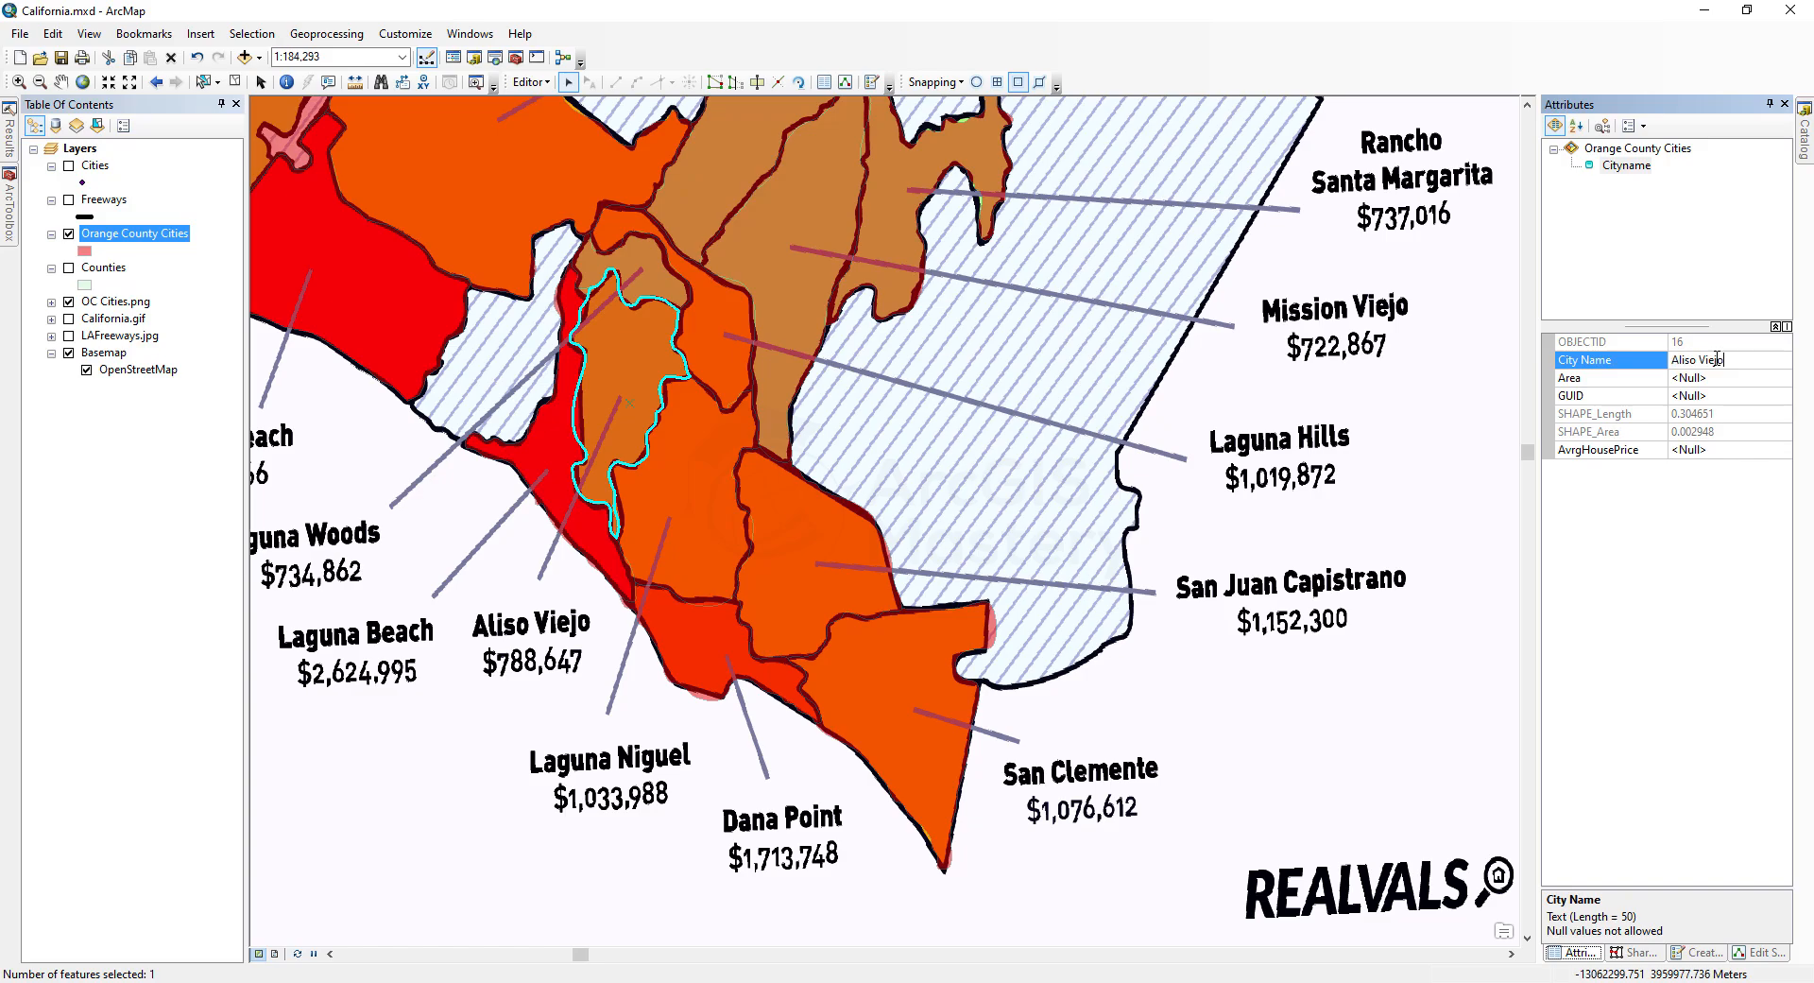
key(Return)
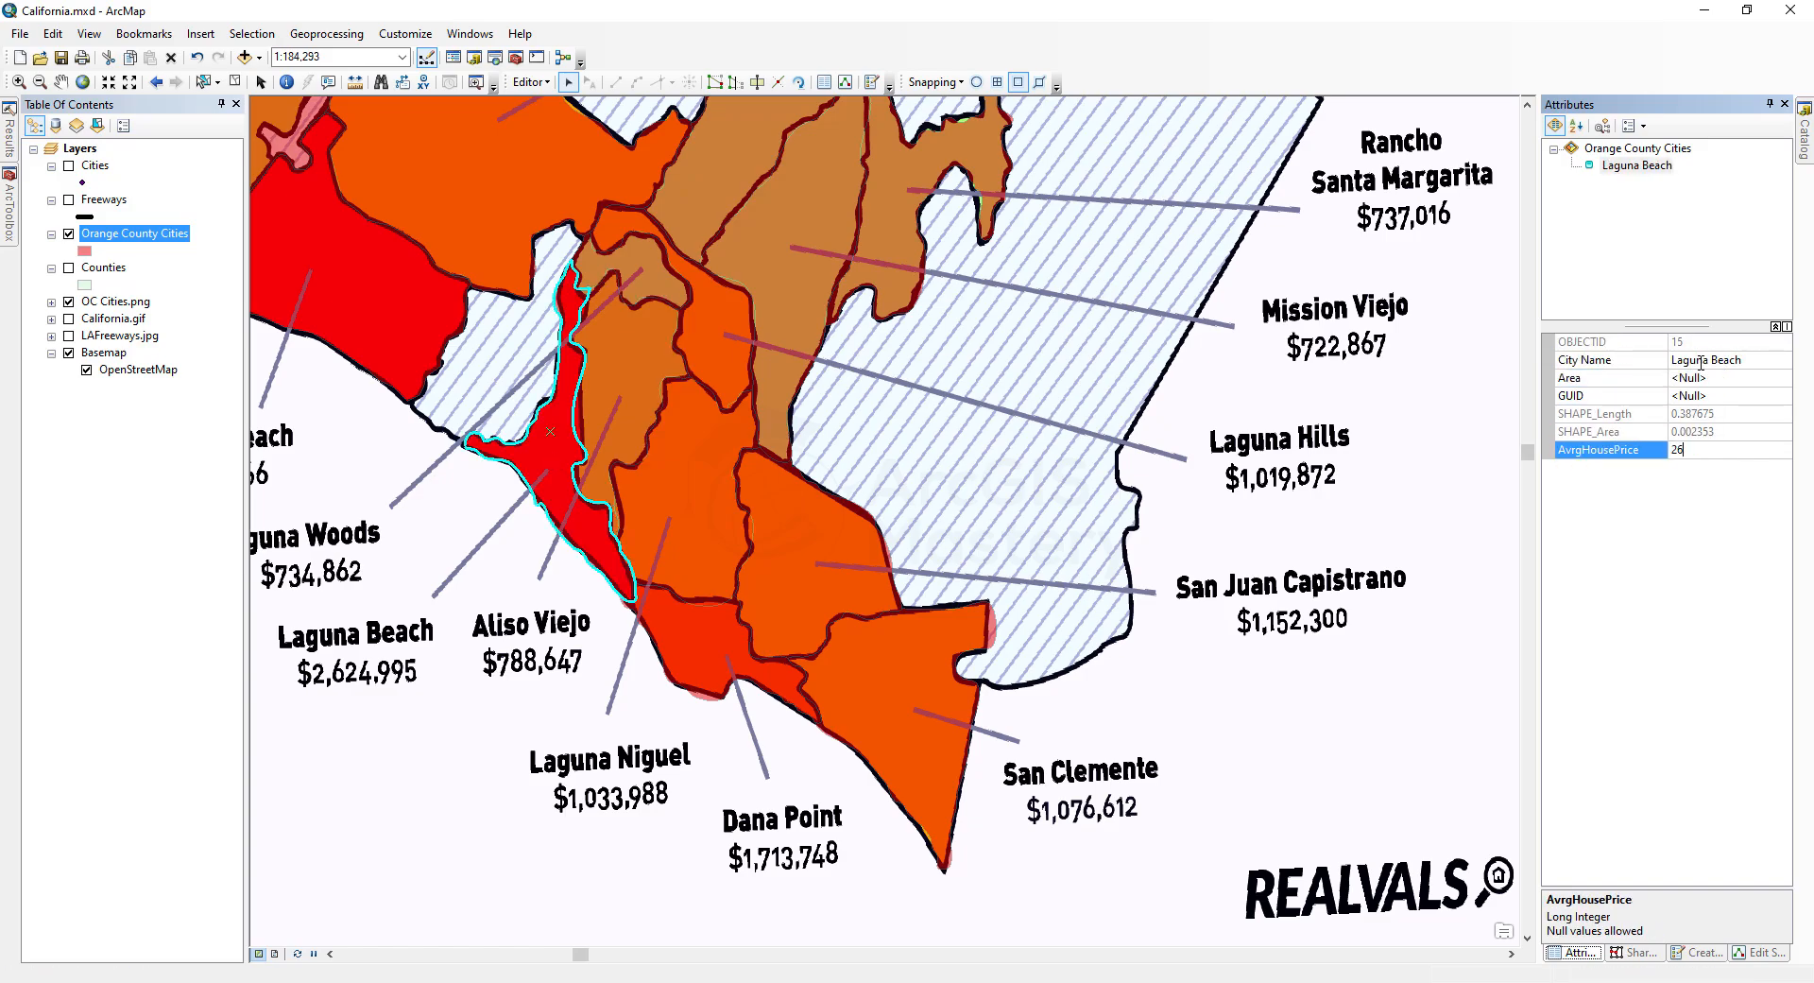
text(Lag)
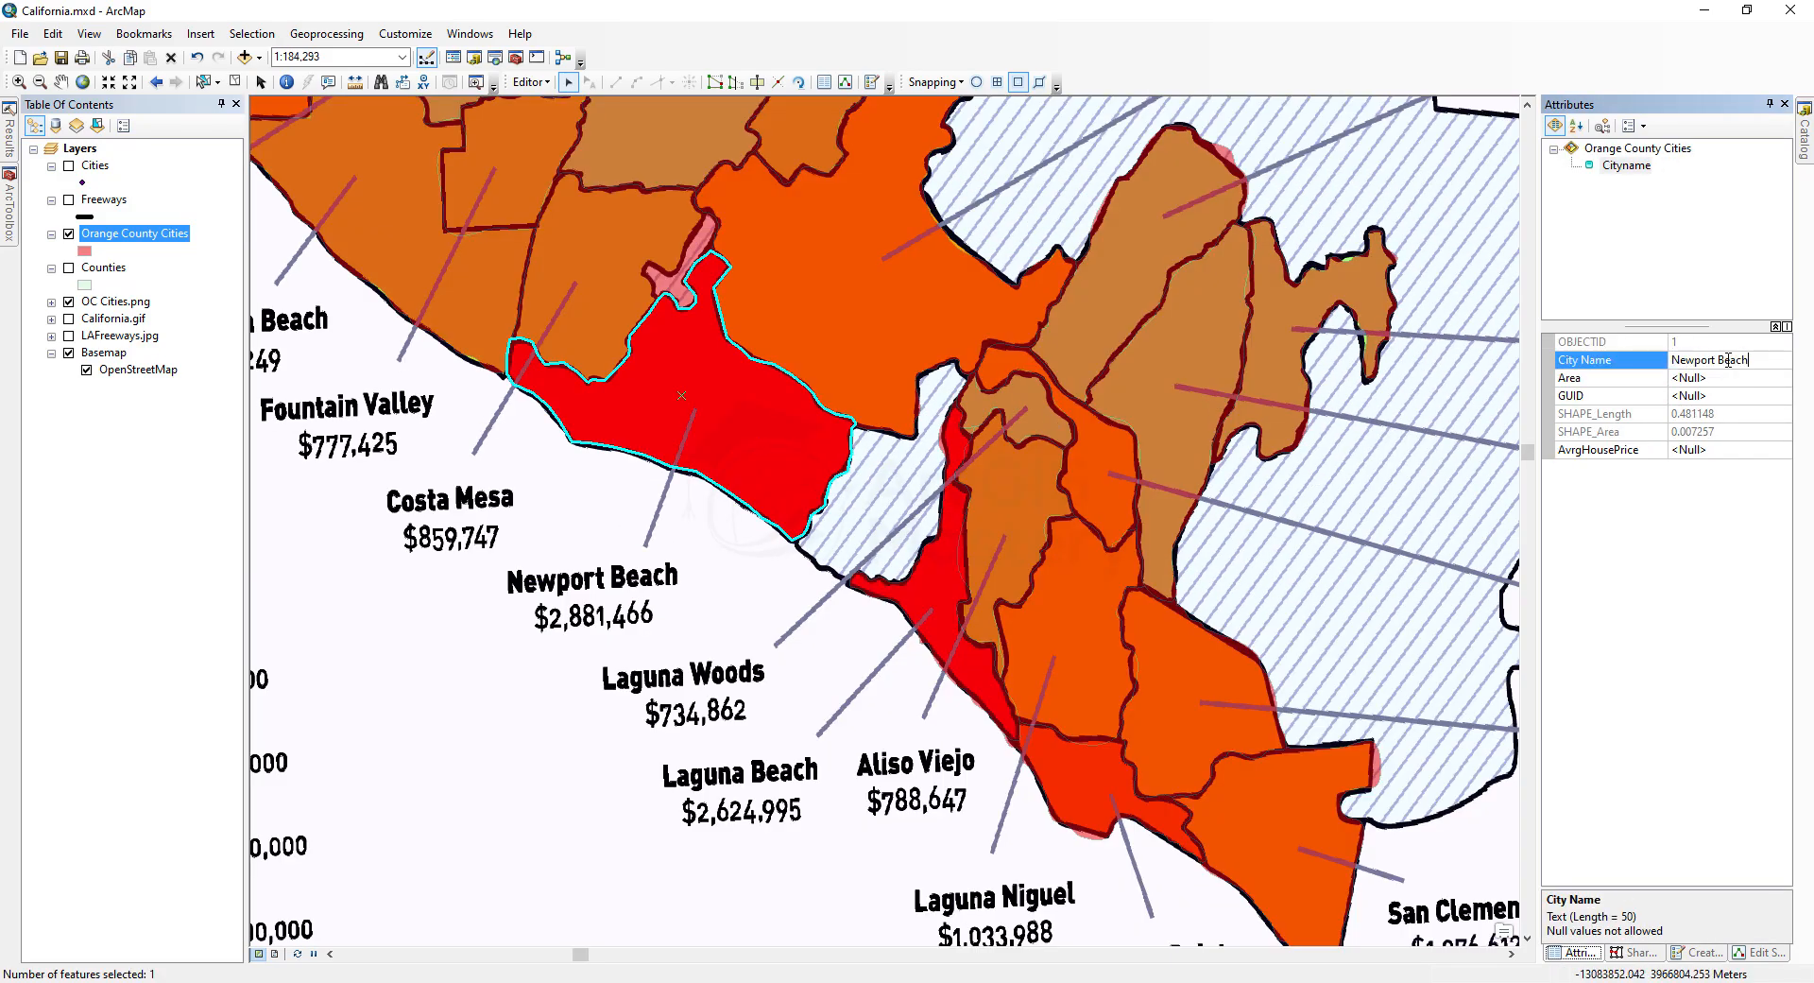
text(859747)
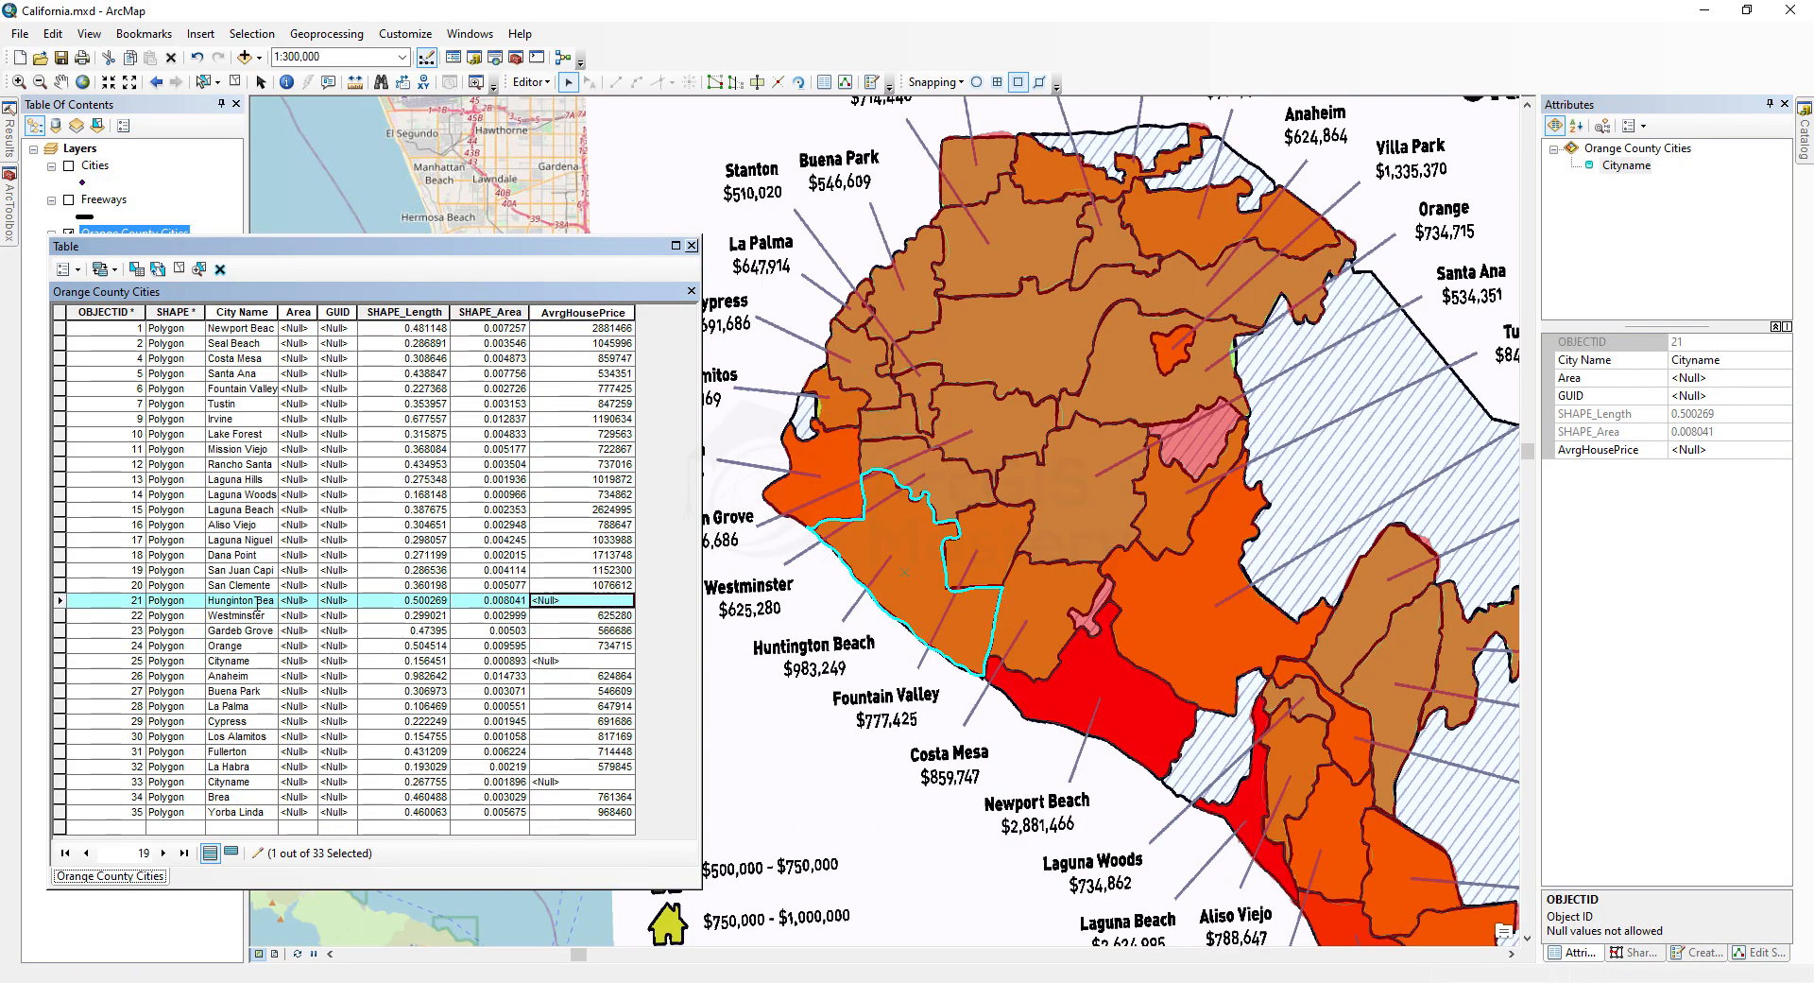
Step: In the attribute table, set Stanton's average house price to 510020 and fill the remaining row as Placentia with 678934
click(553, 660)
text(Stanton)
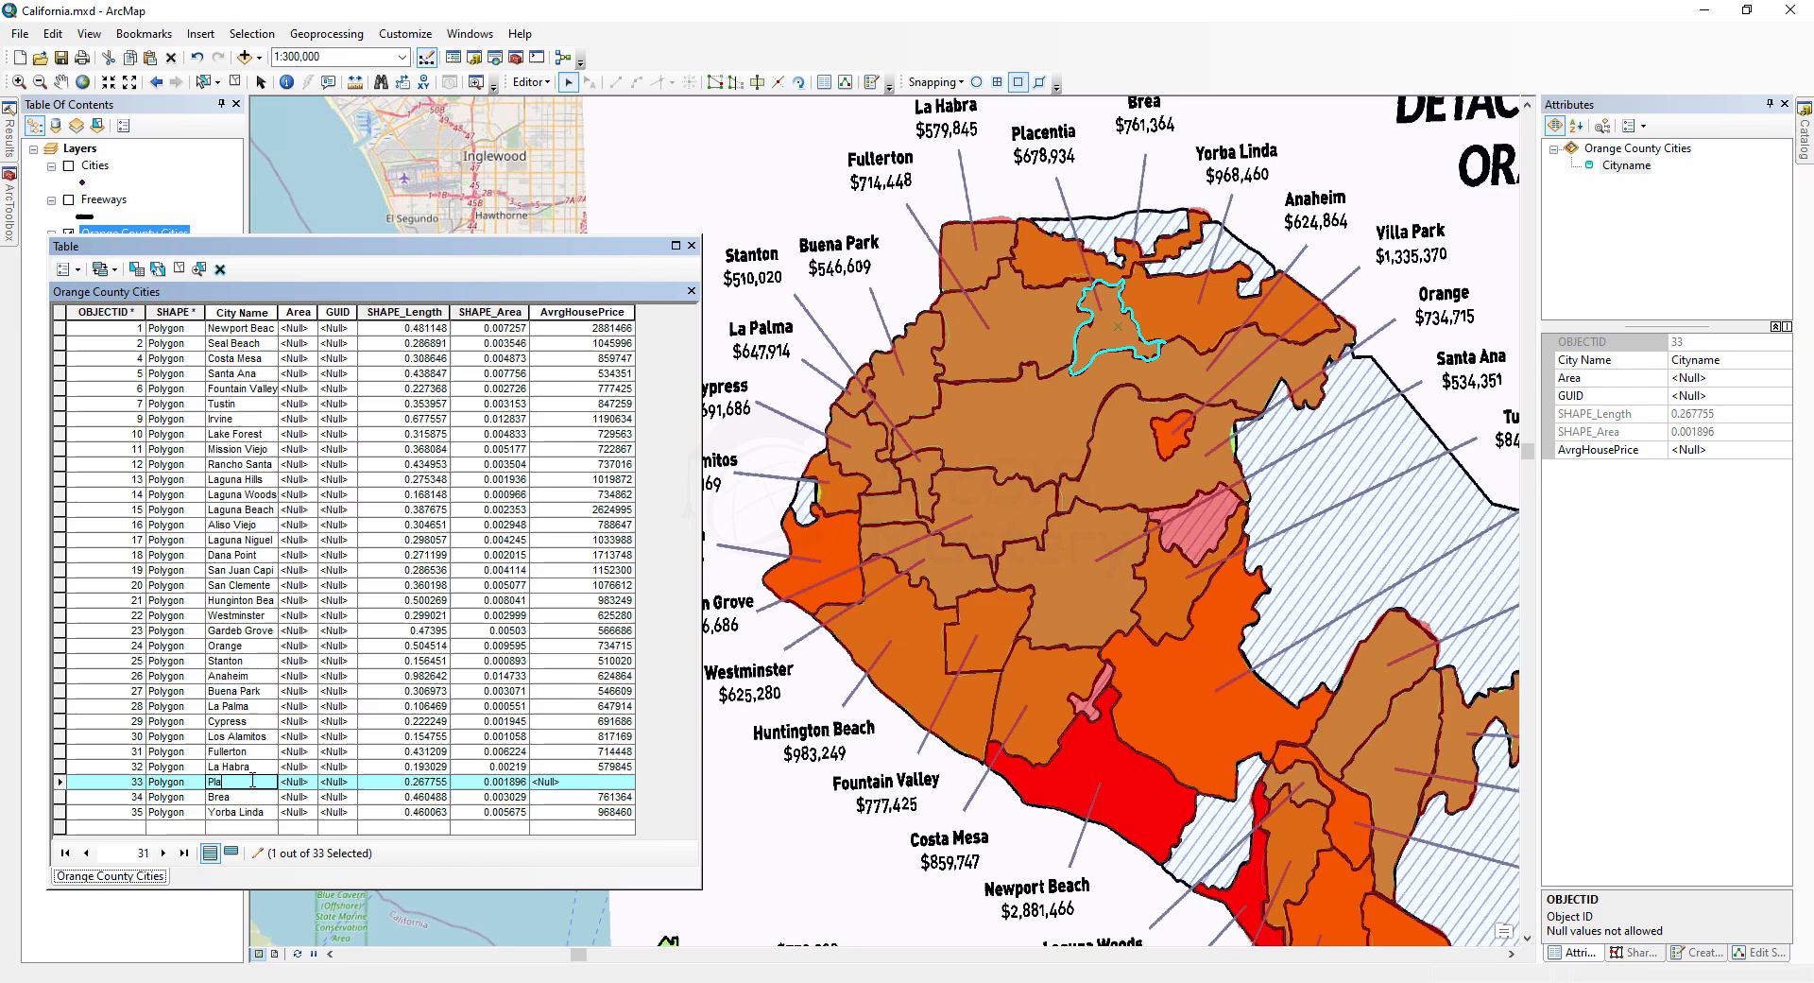
text(678934)
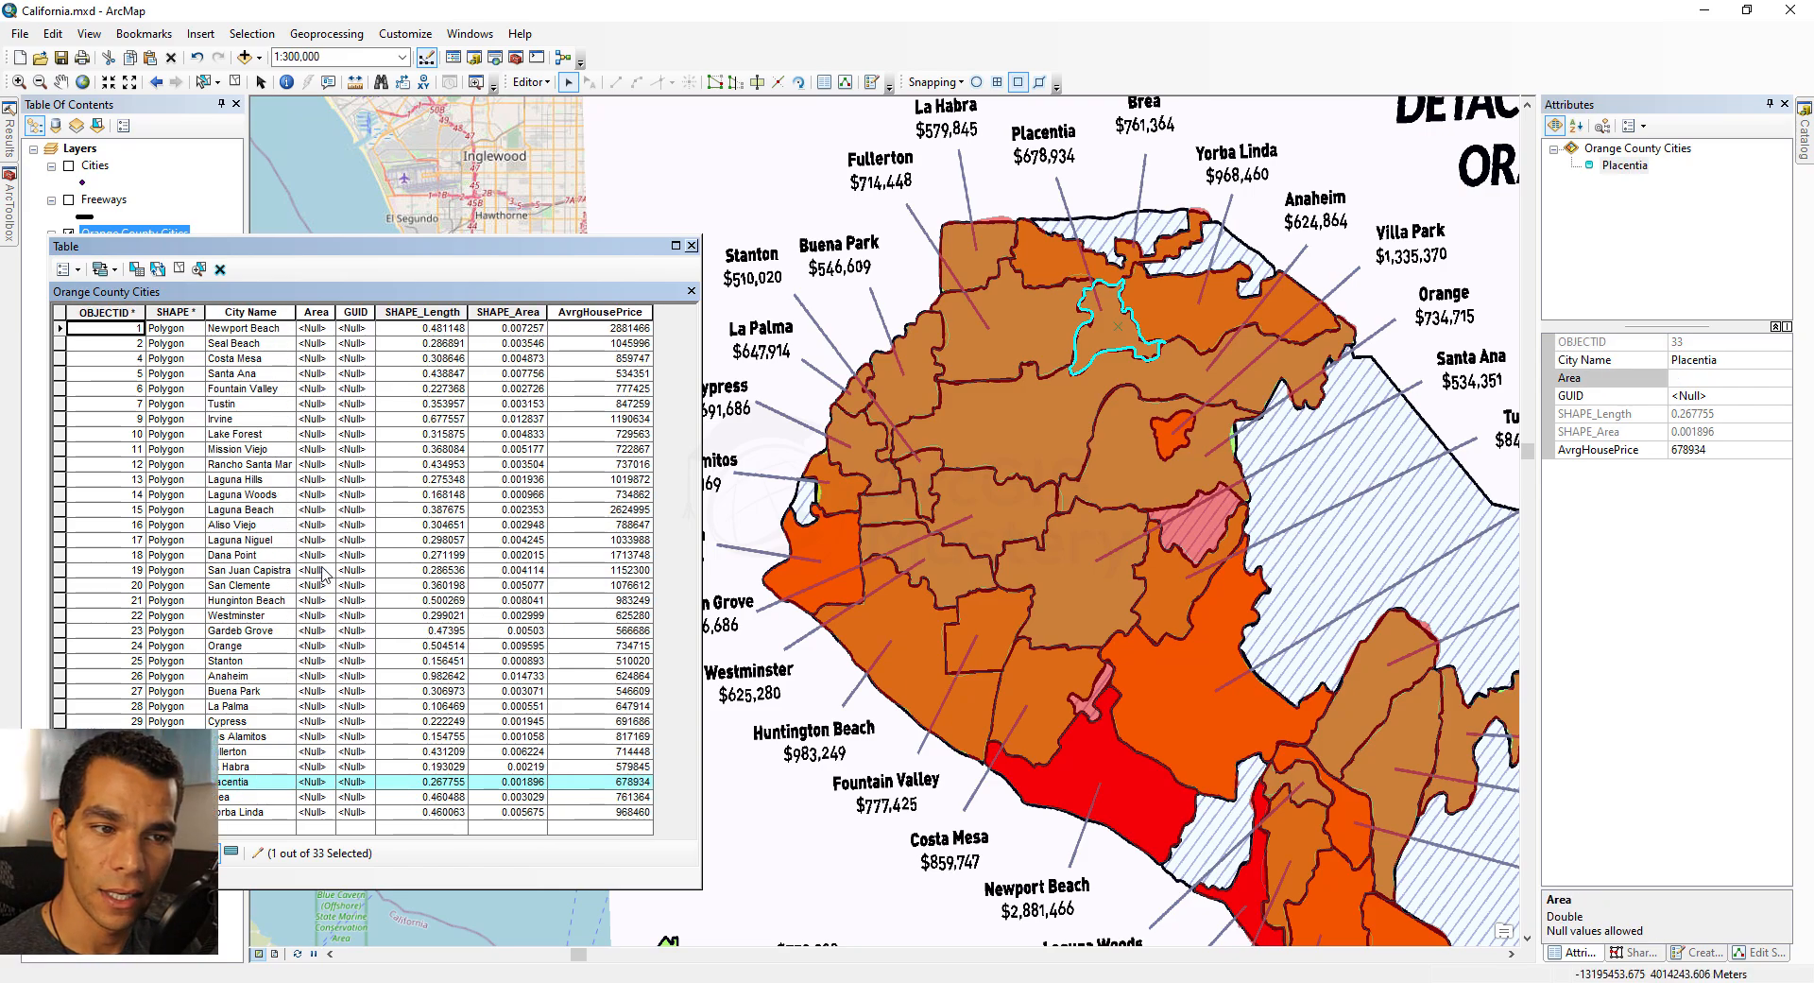
Step: Calculate the Area field's geometry for the selected Placentia record in Square Miles US
right_click(318, 313)
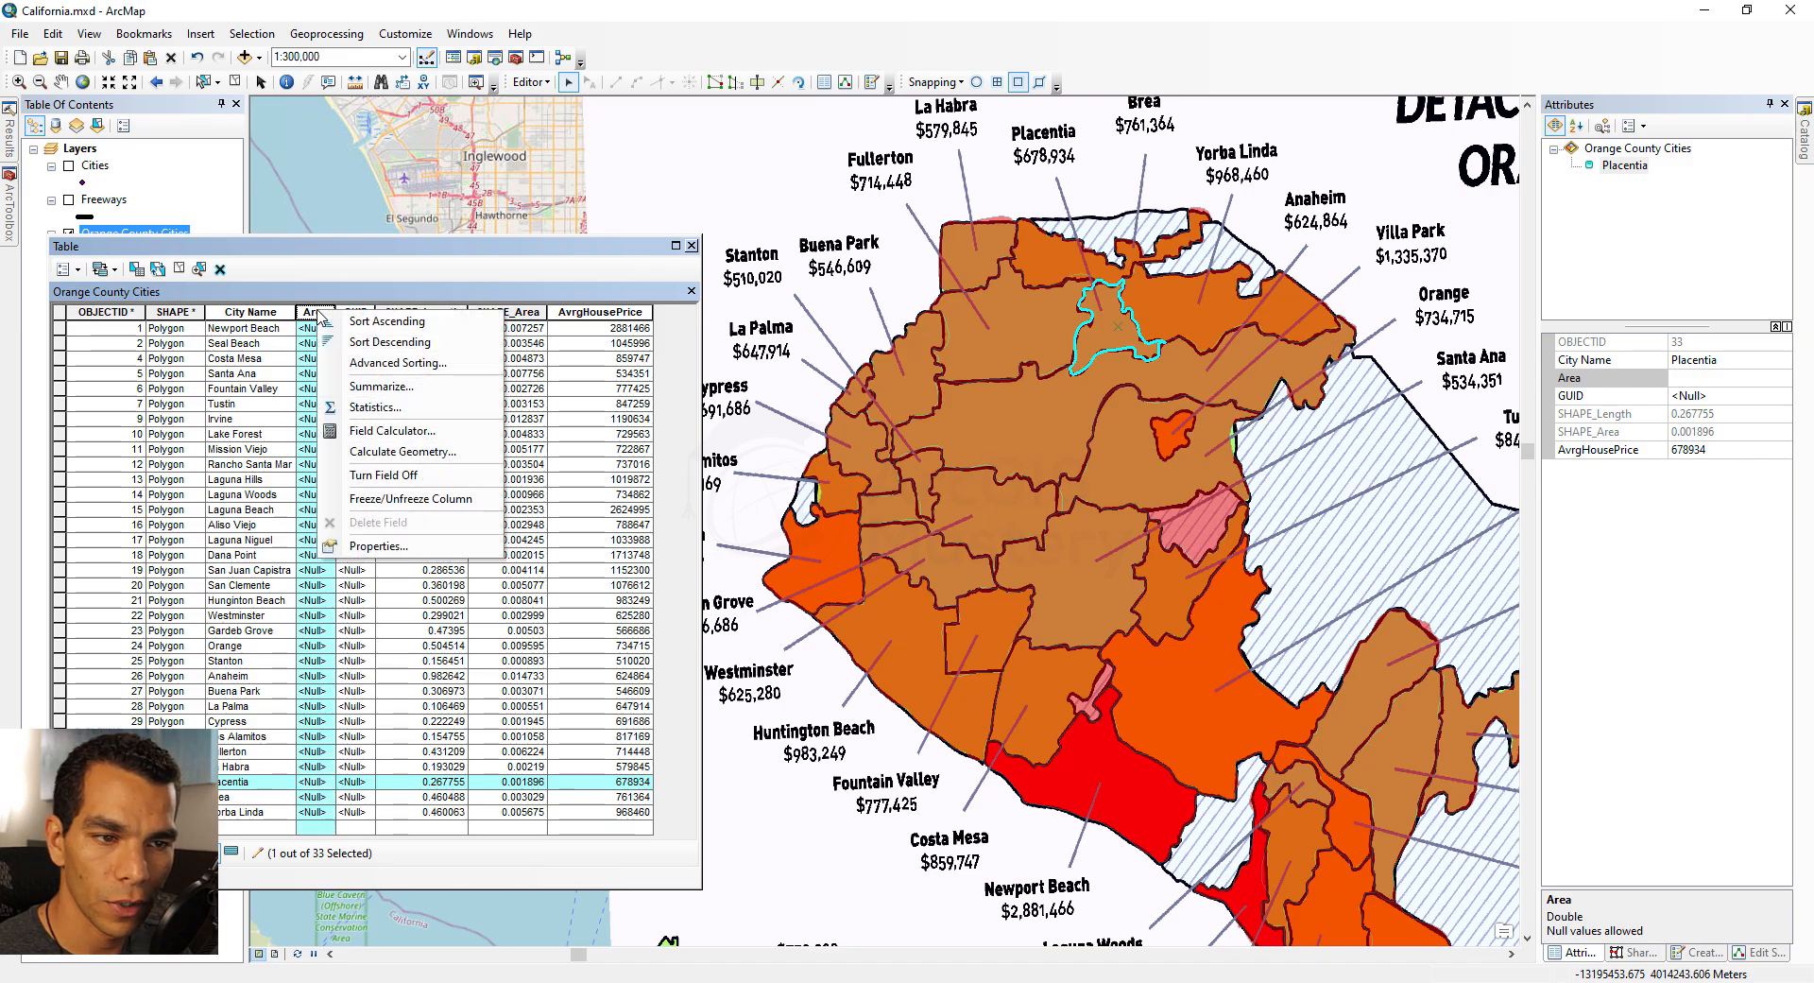
click(403, 451)
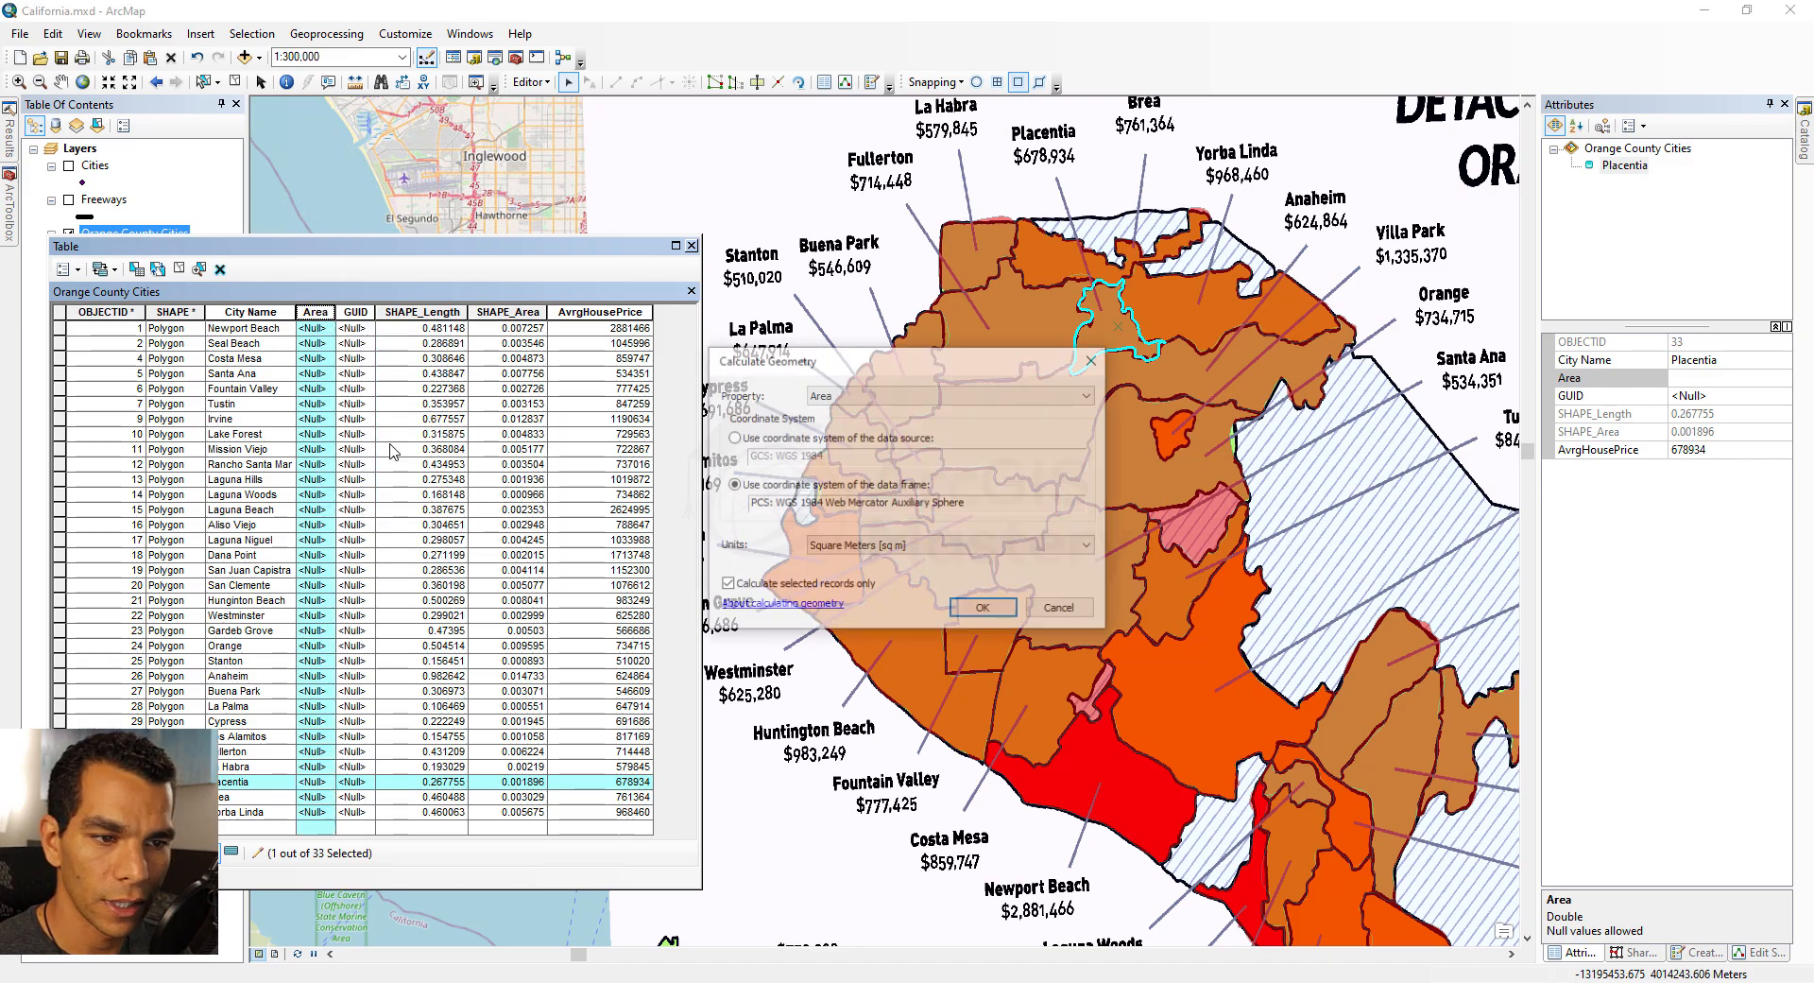
click(918, 548)
click(903, 649)
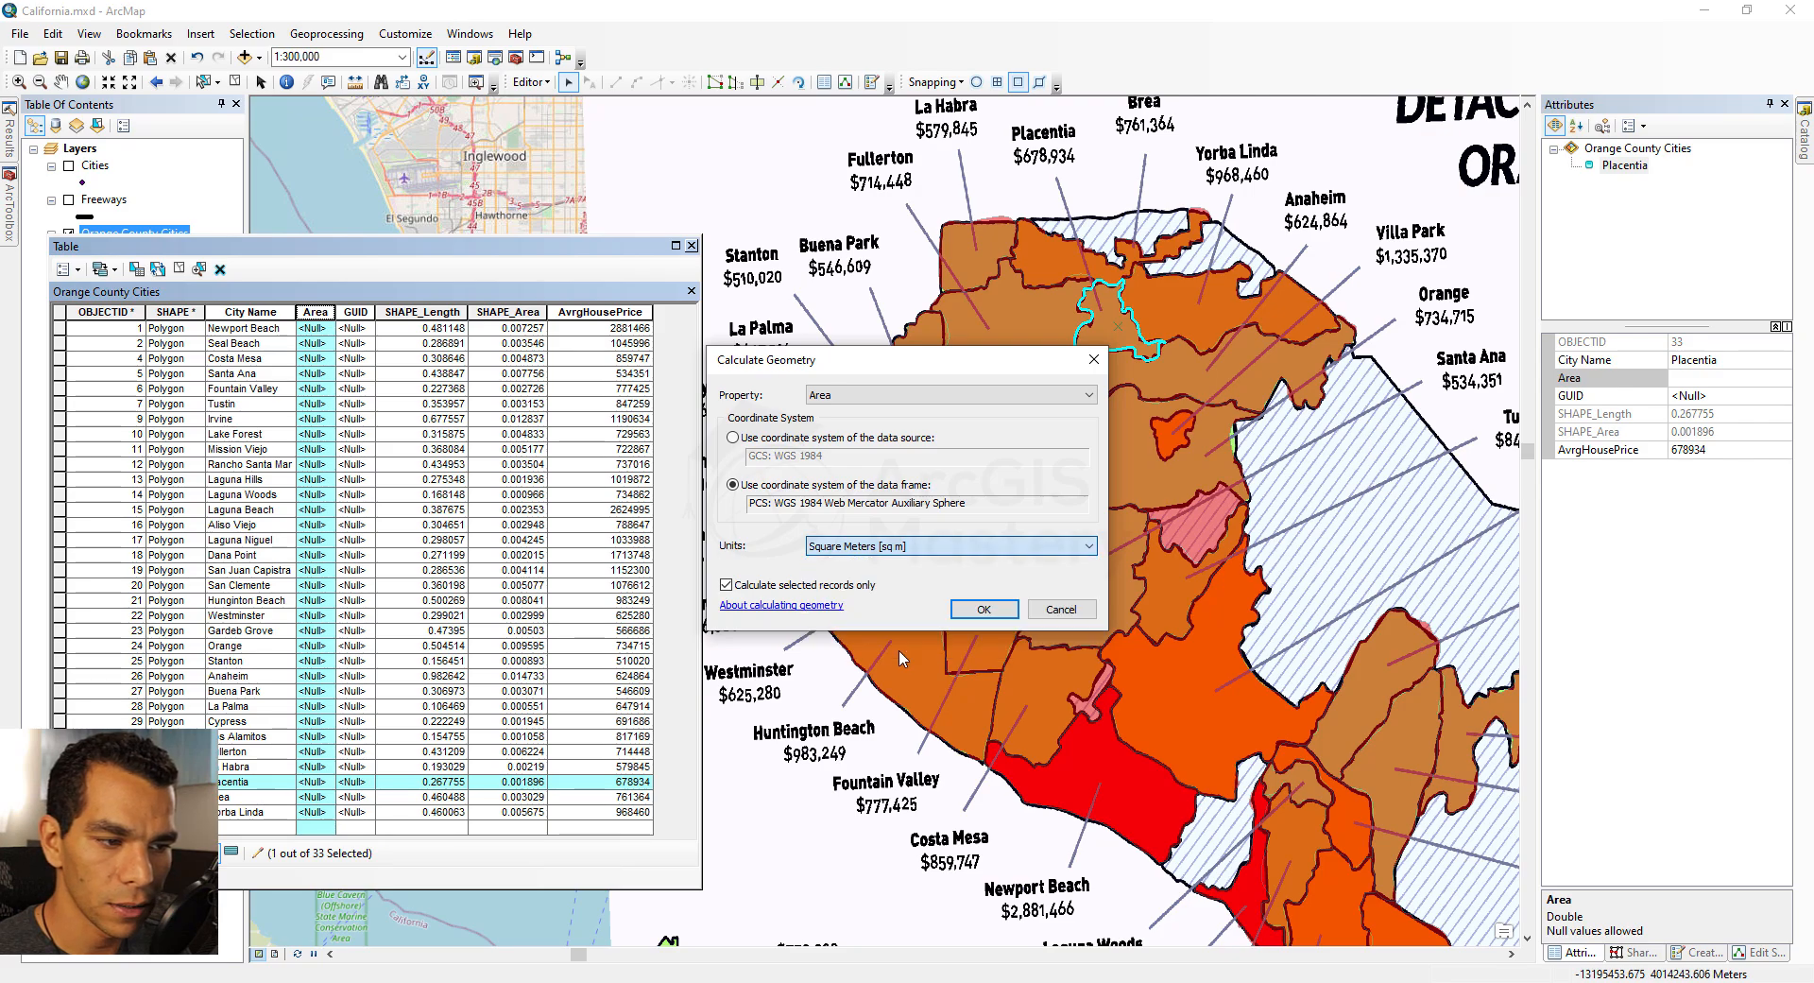
click(982, 611)
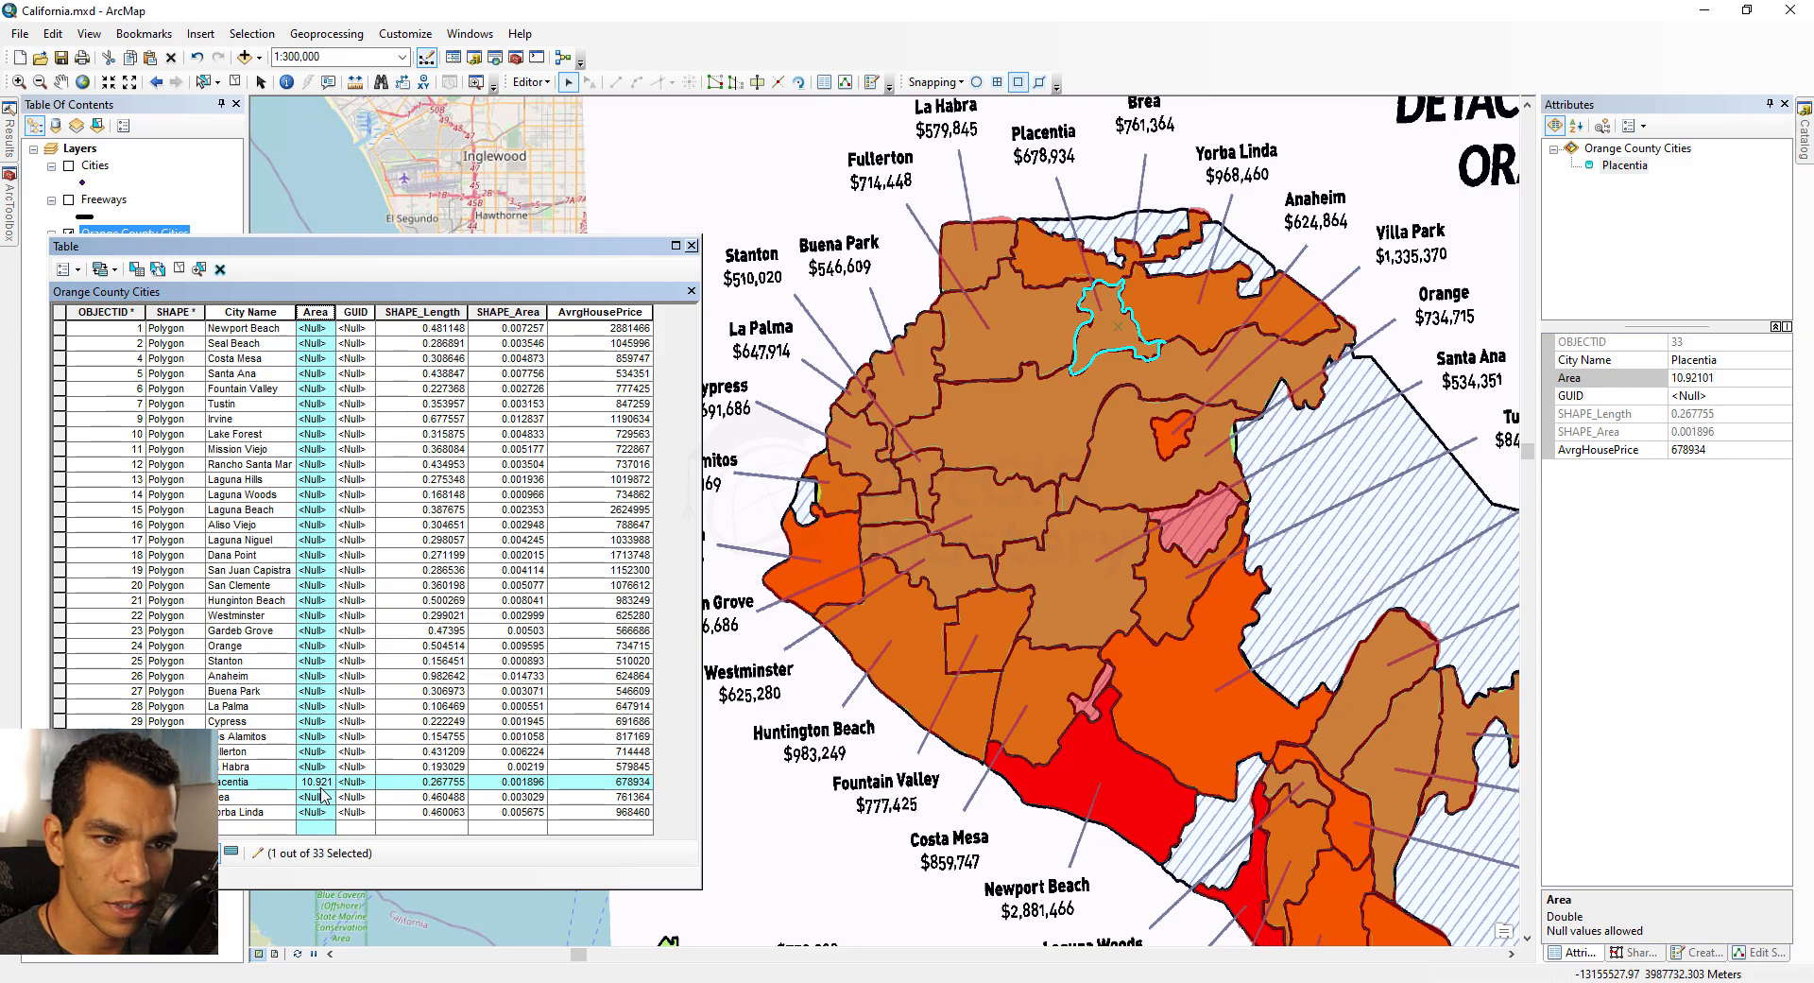
Step: Clear the selection and calculate the Area field's geometry for all records in Square Miles US
click(179, 269)
click(317, 312)
right_click(322, 318)
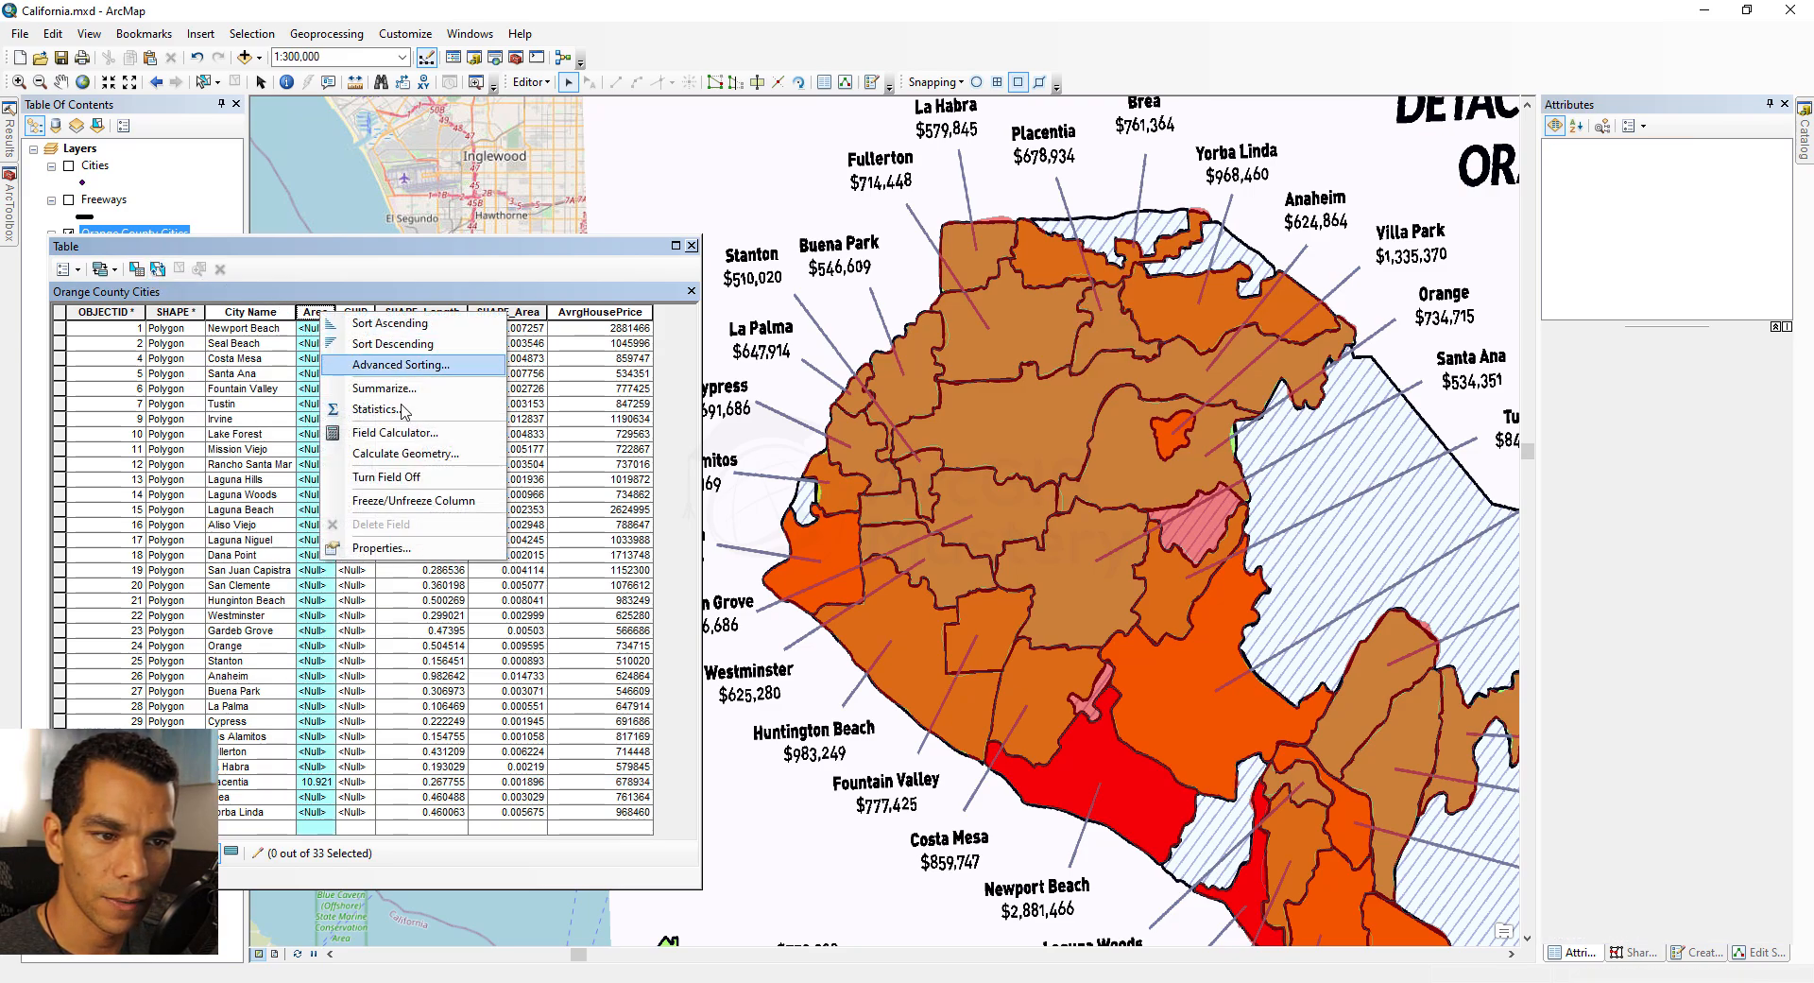
click(397, 457)
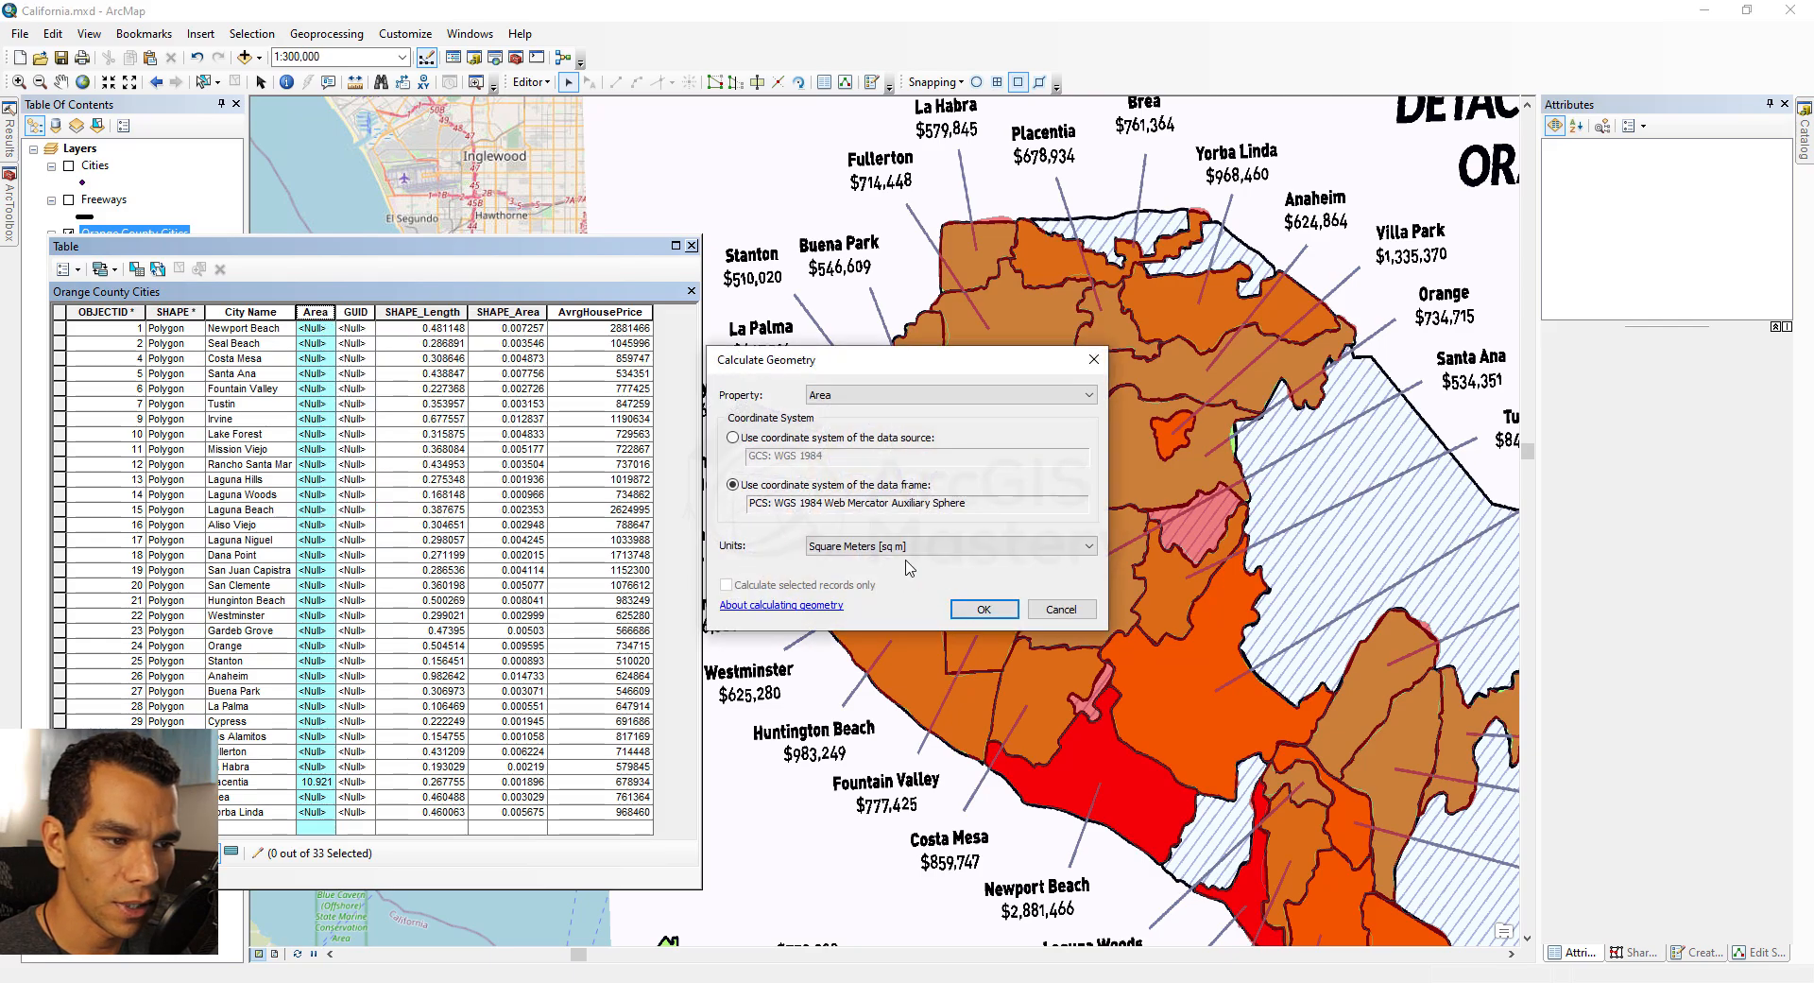
click(931, 546)
click(931, 652)
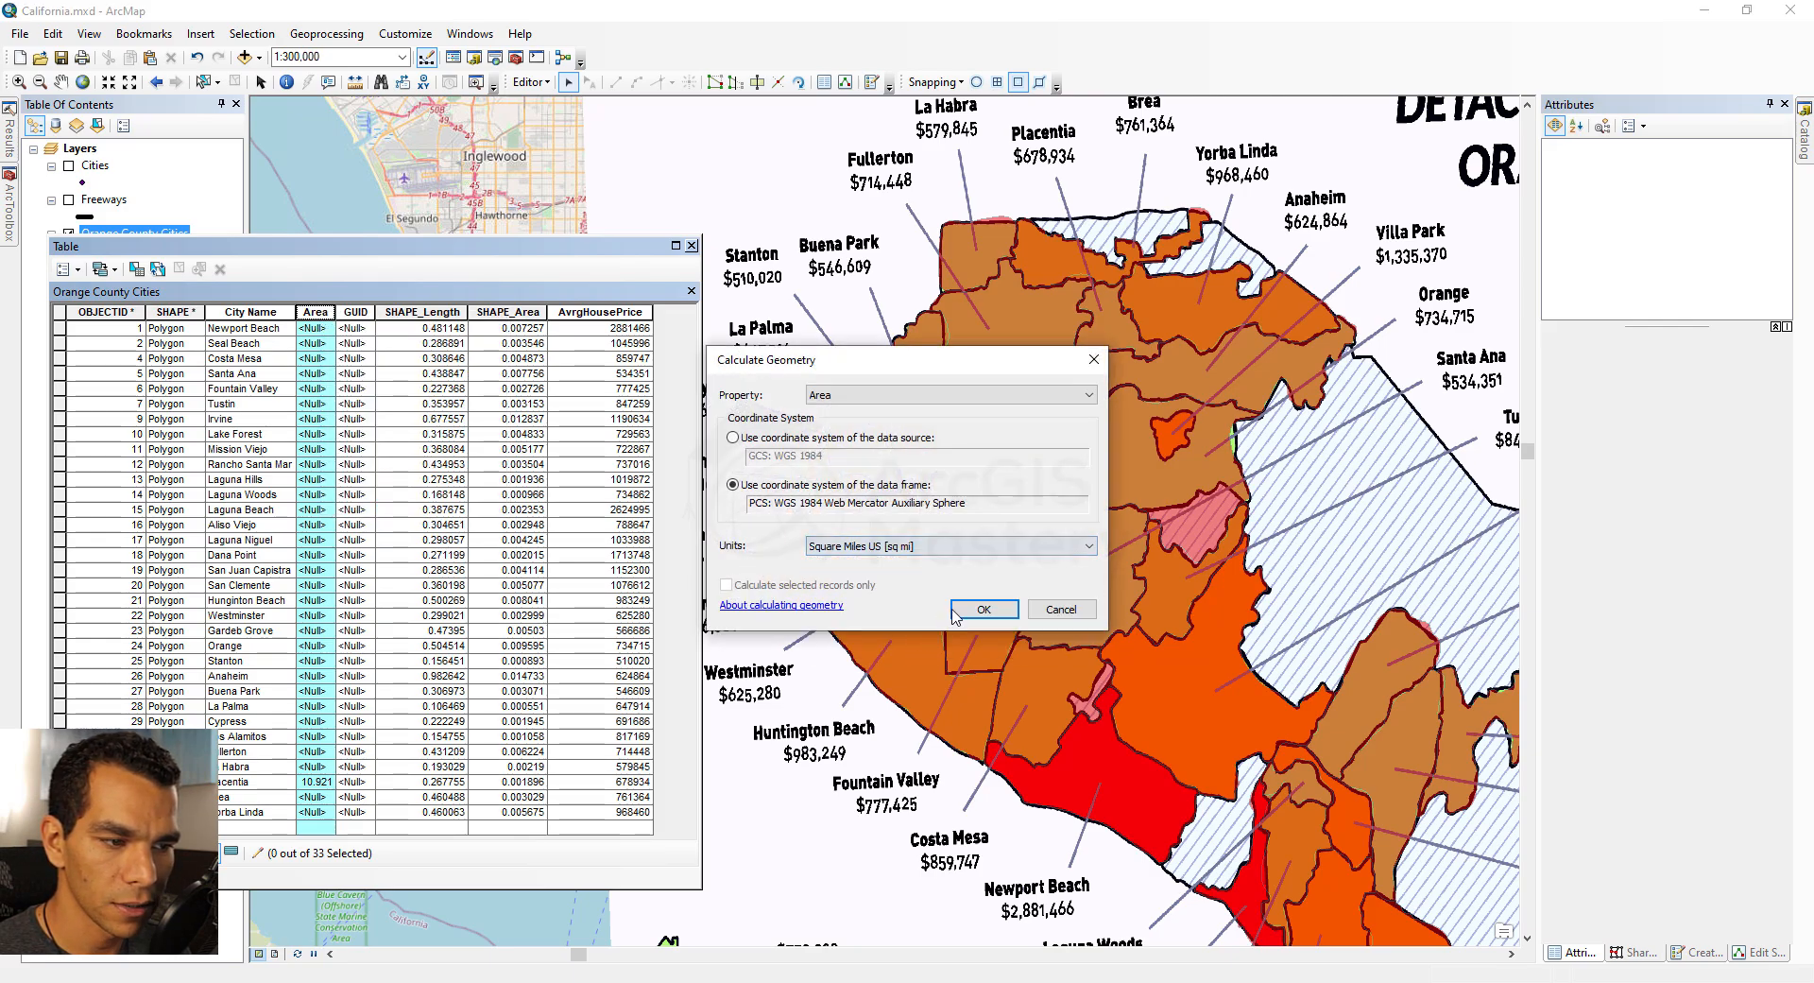
click(979, 609)
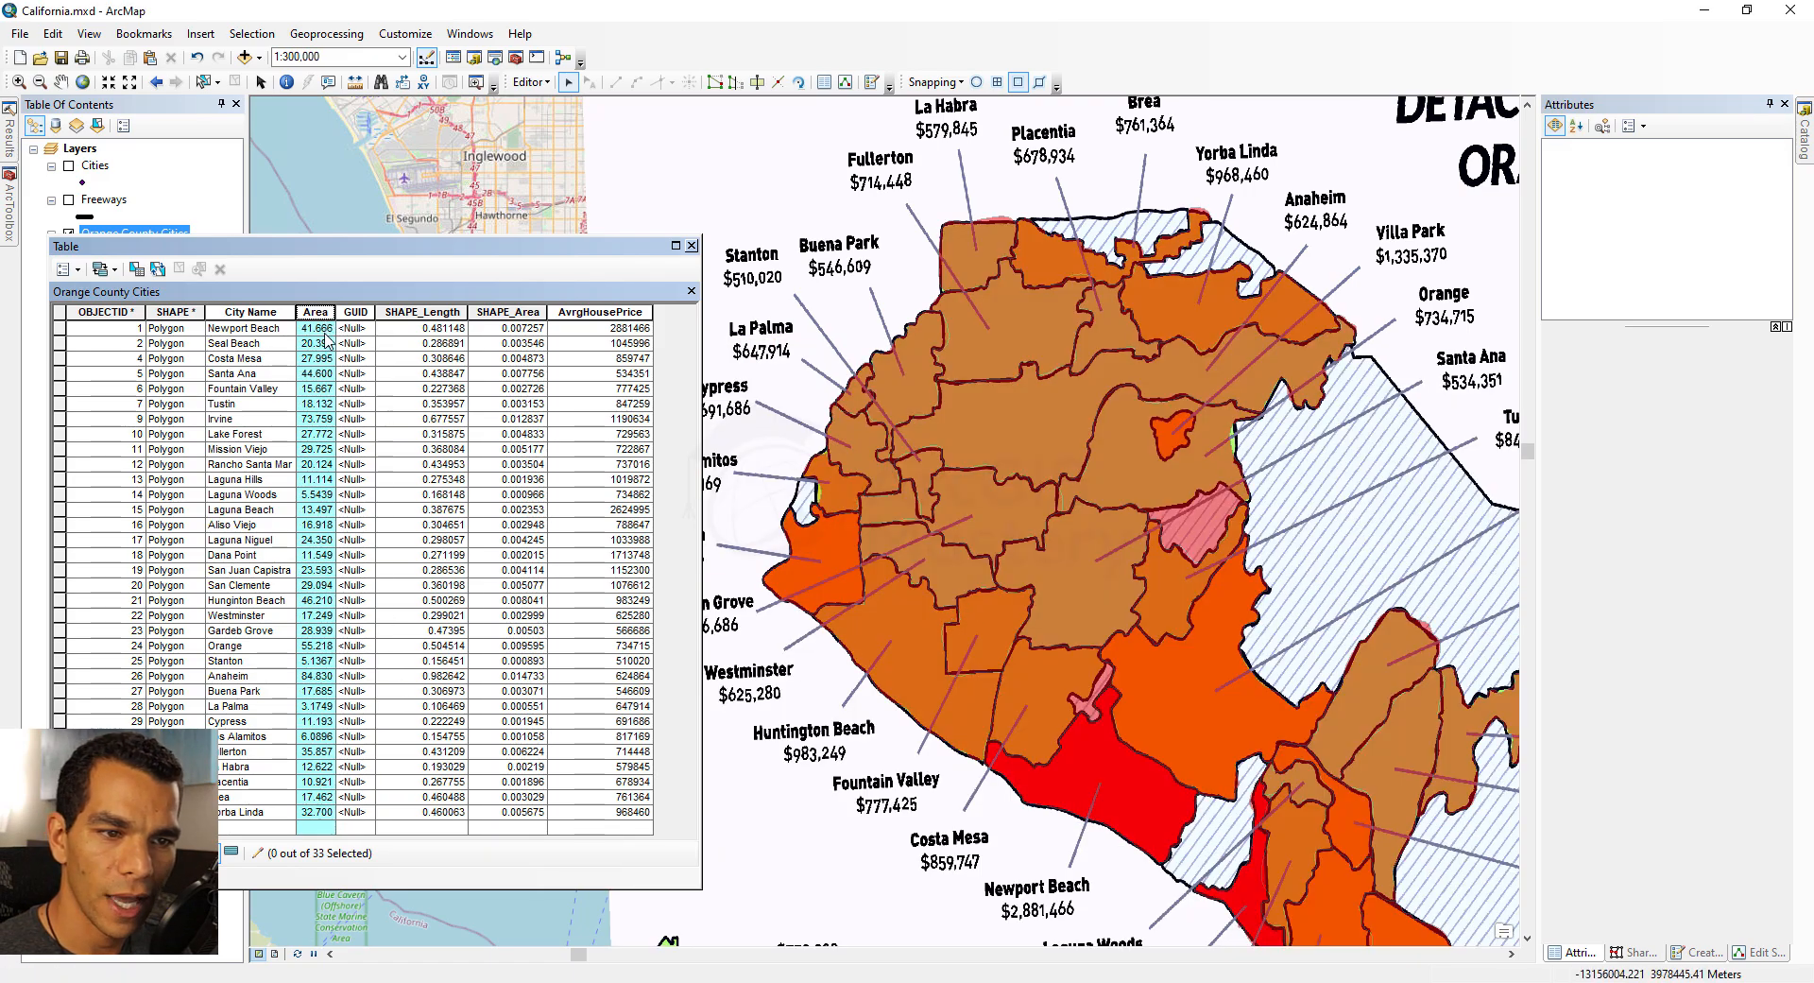
Step: Widen the Area column to show full values, then close the attribute table
double_click(334, 314)
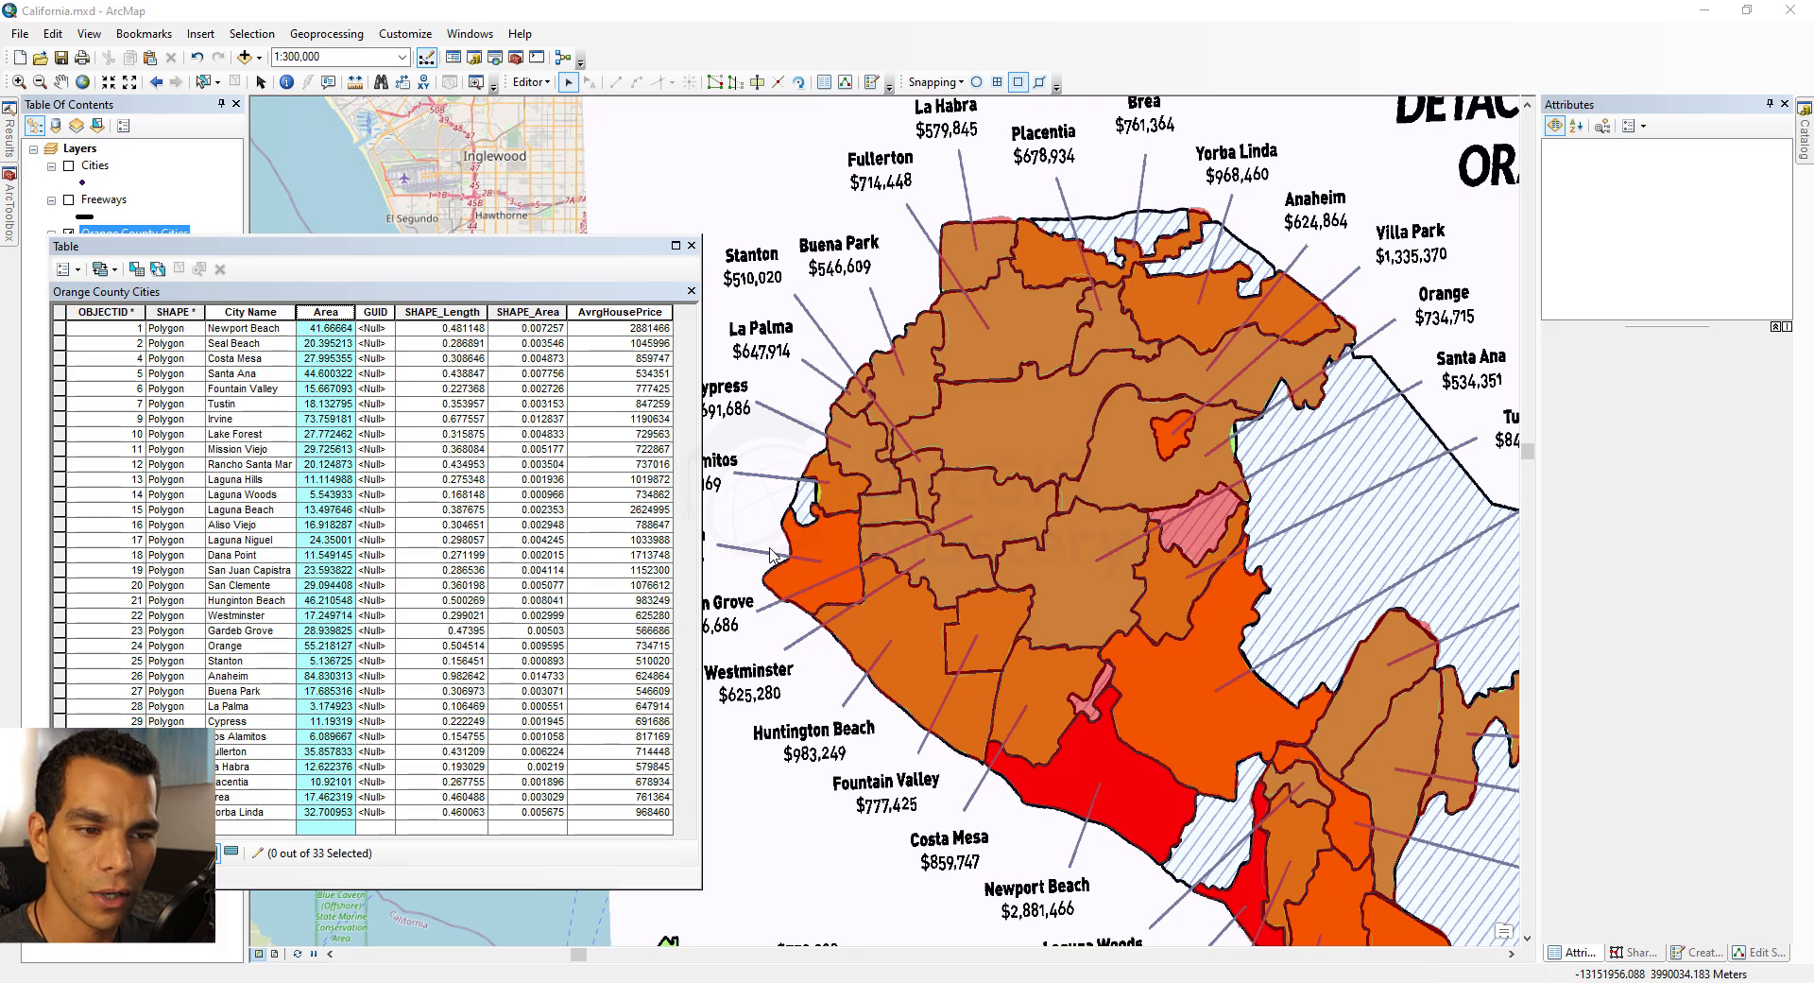
click(692, 245)
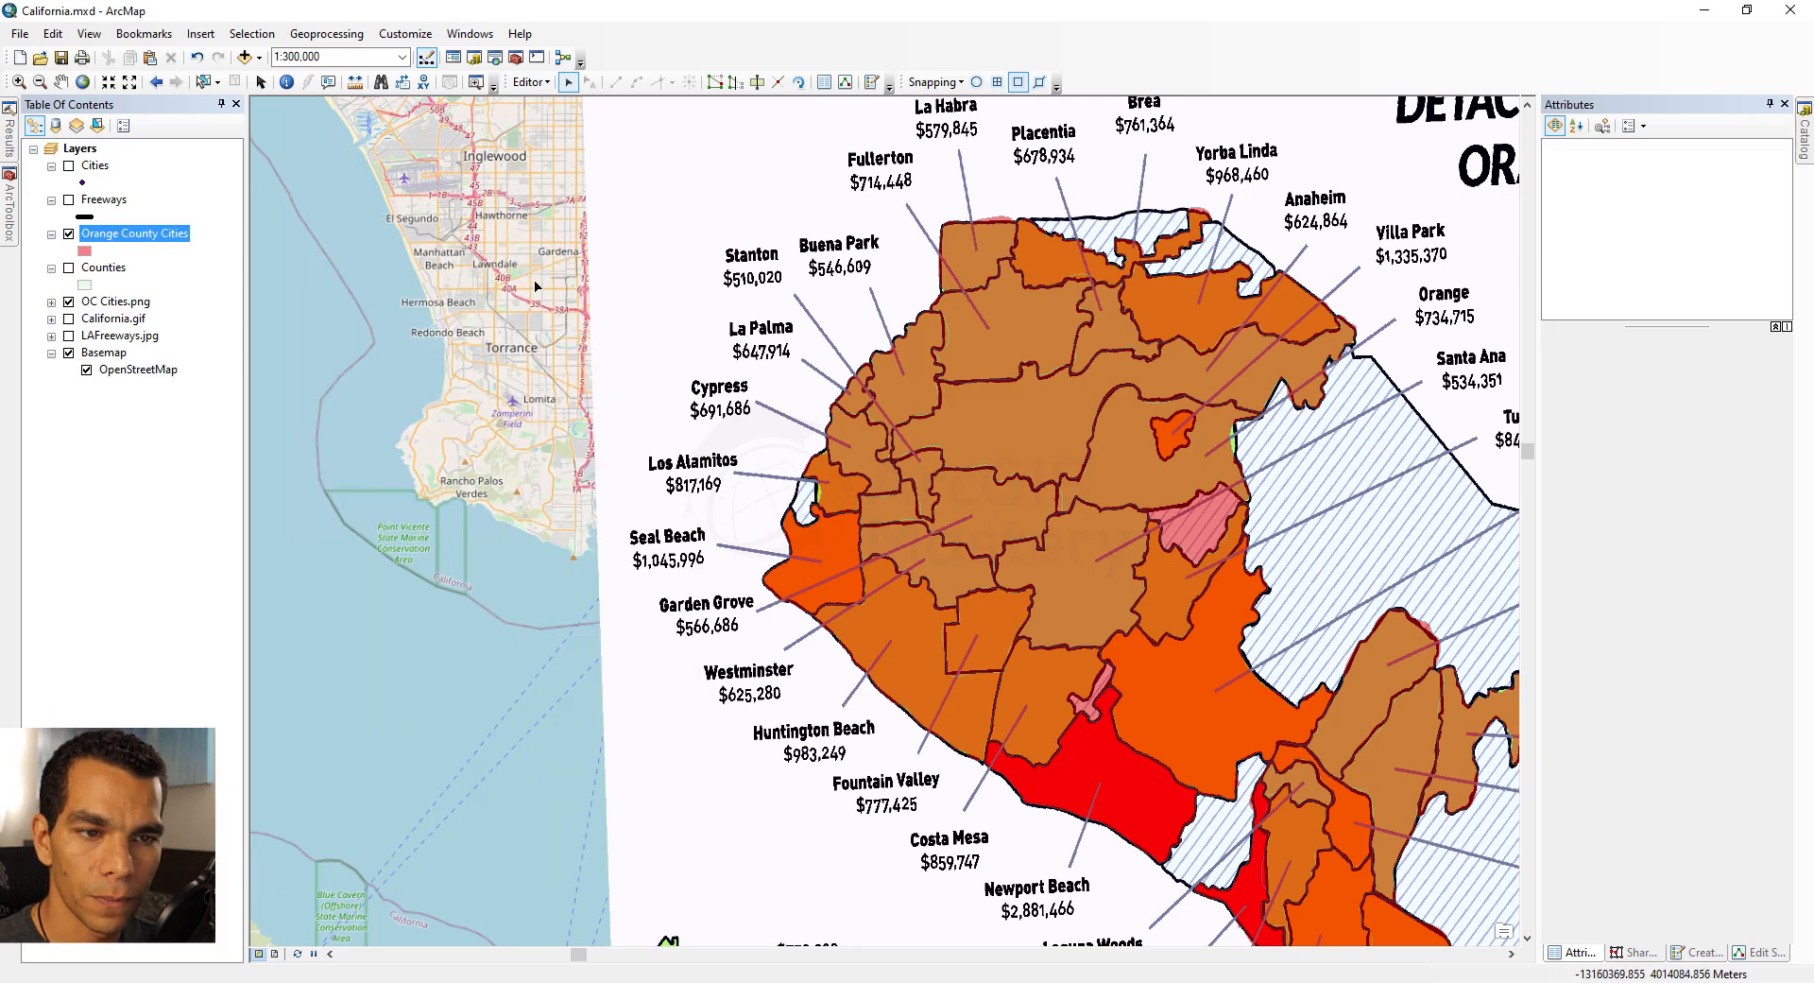
Step: Hide the Orange County Cities and OC Cities.png layers and show the Freeways and LAFreeways.jpg layers
click(68, 234)
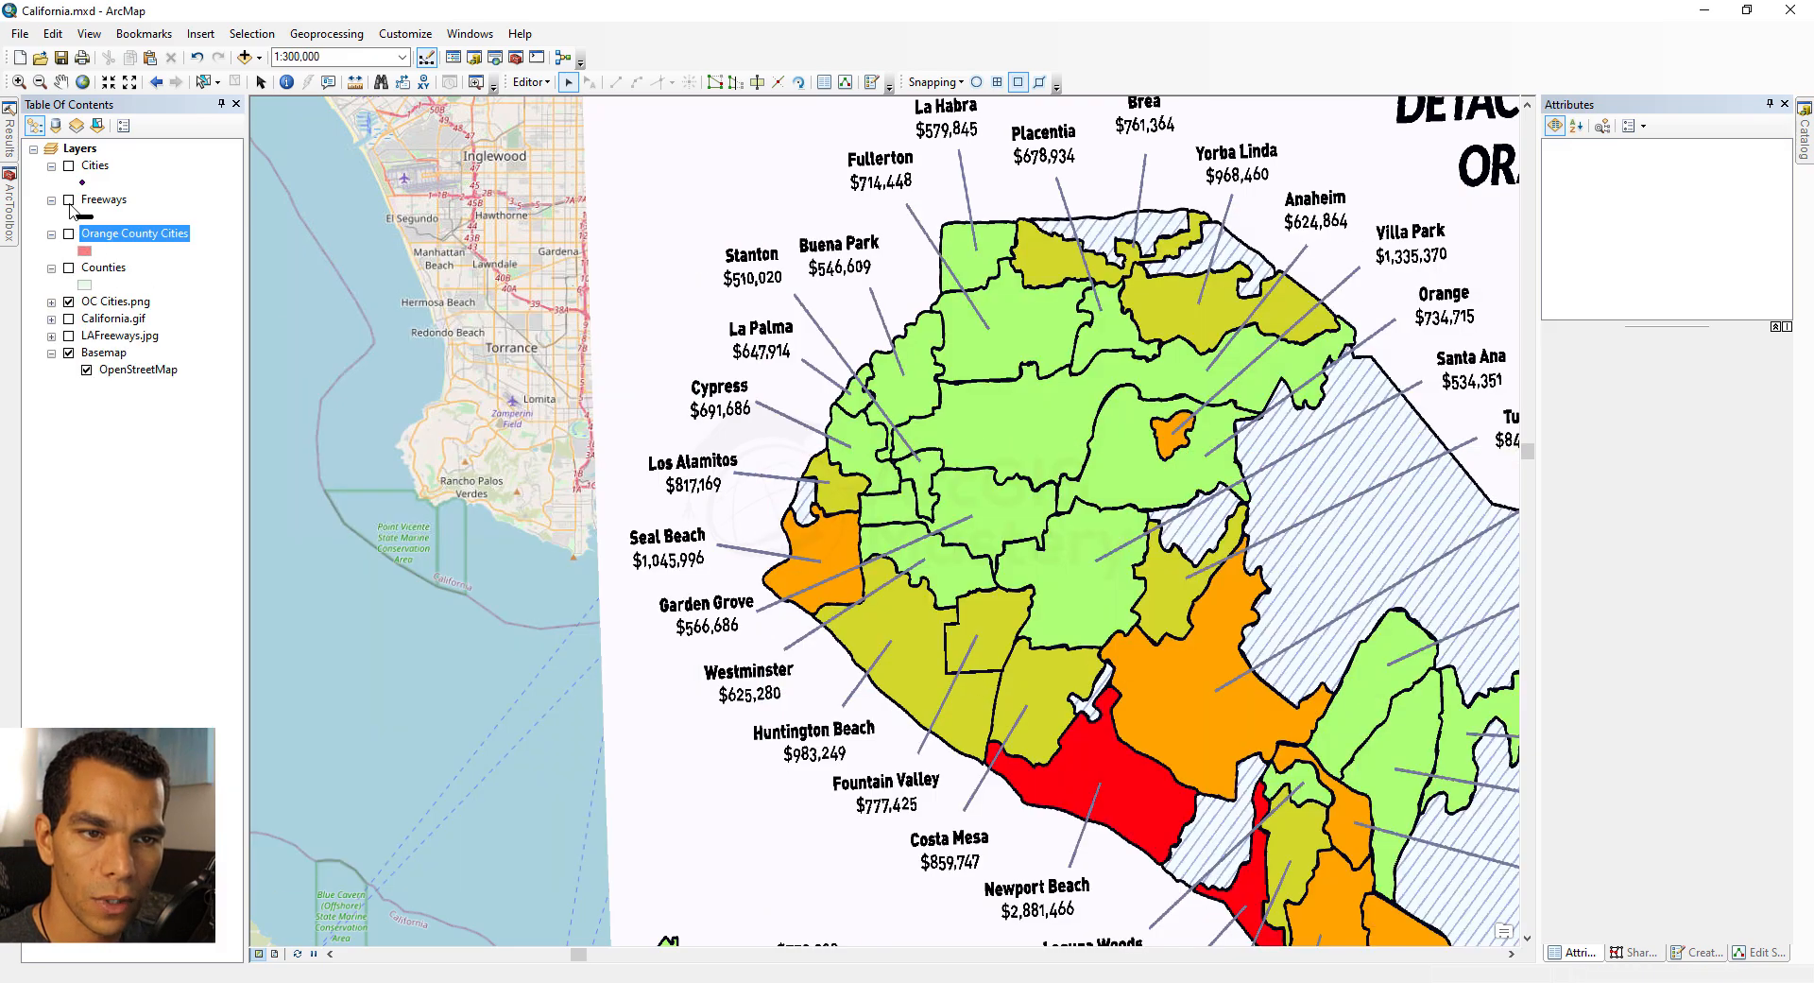
click(68, 303)
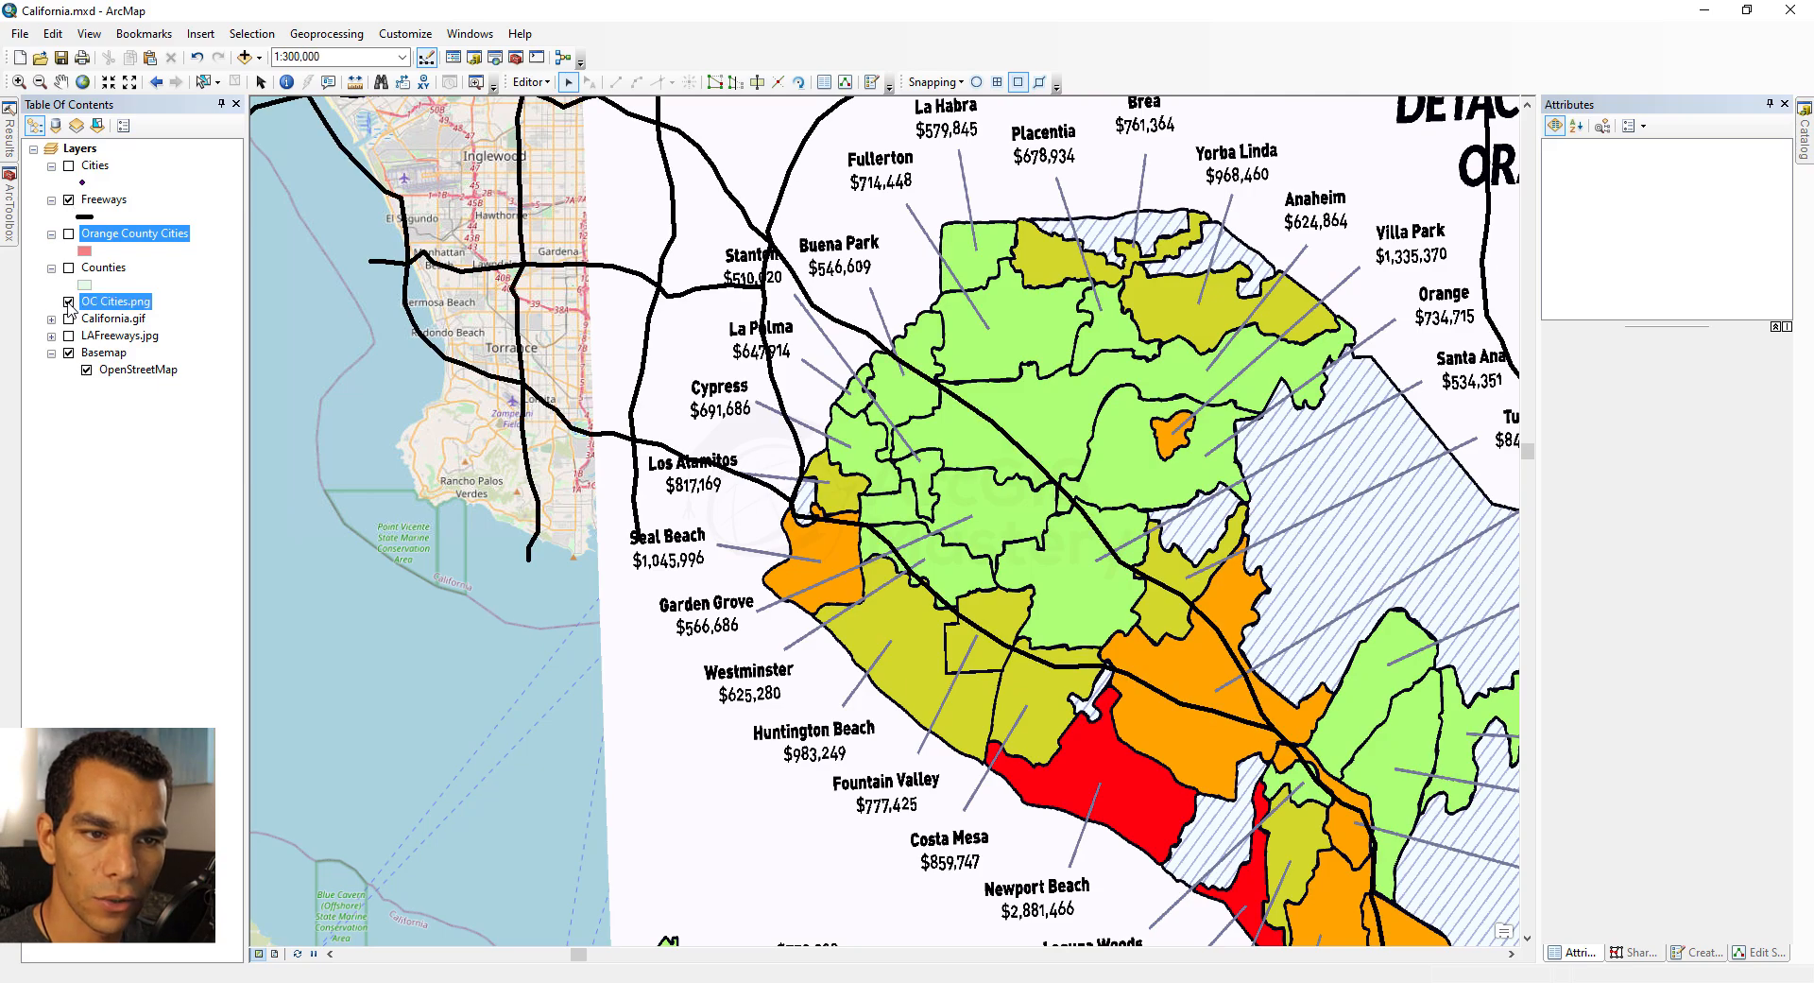
click(69, 336)
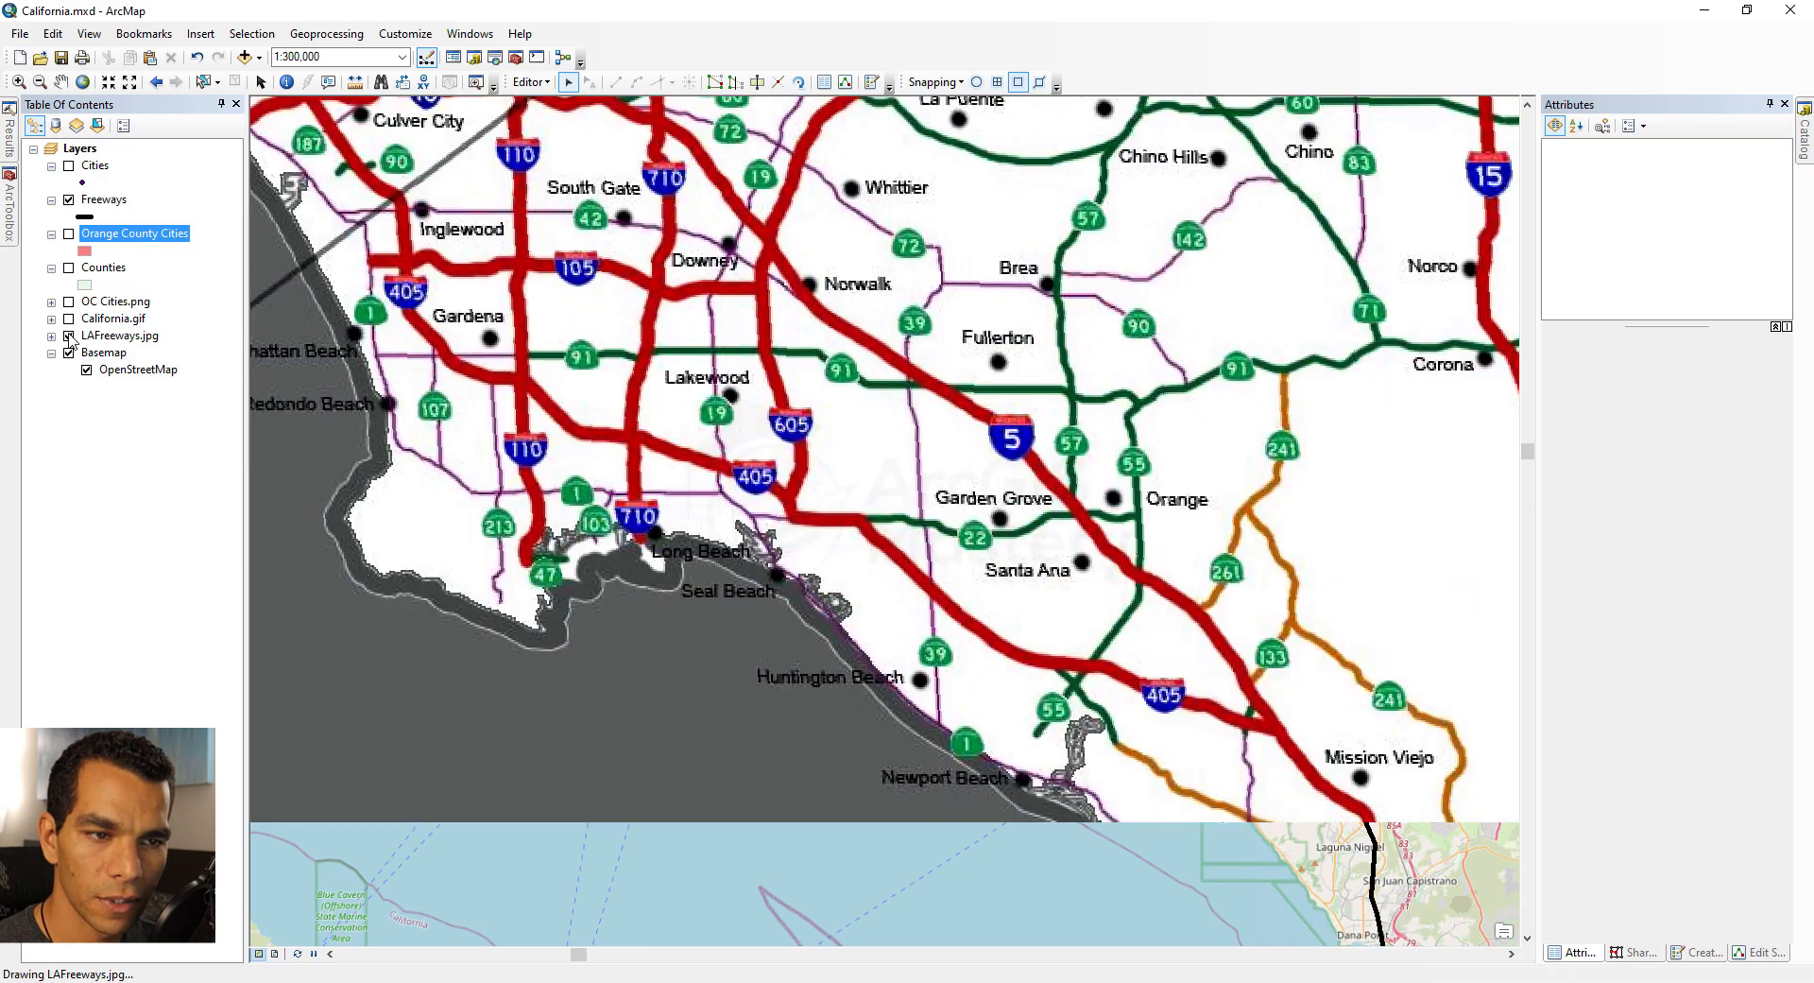
Step: Jump to the California bookmark and zoom in on the Los Angeles freeways image
click(144, 33)
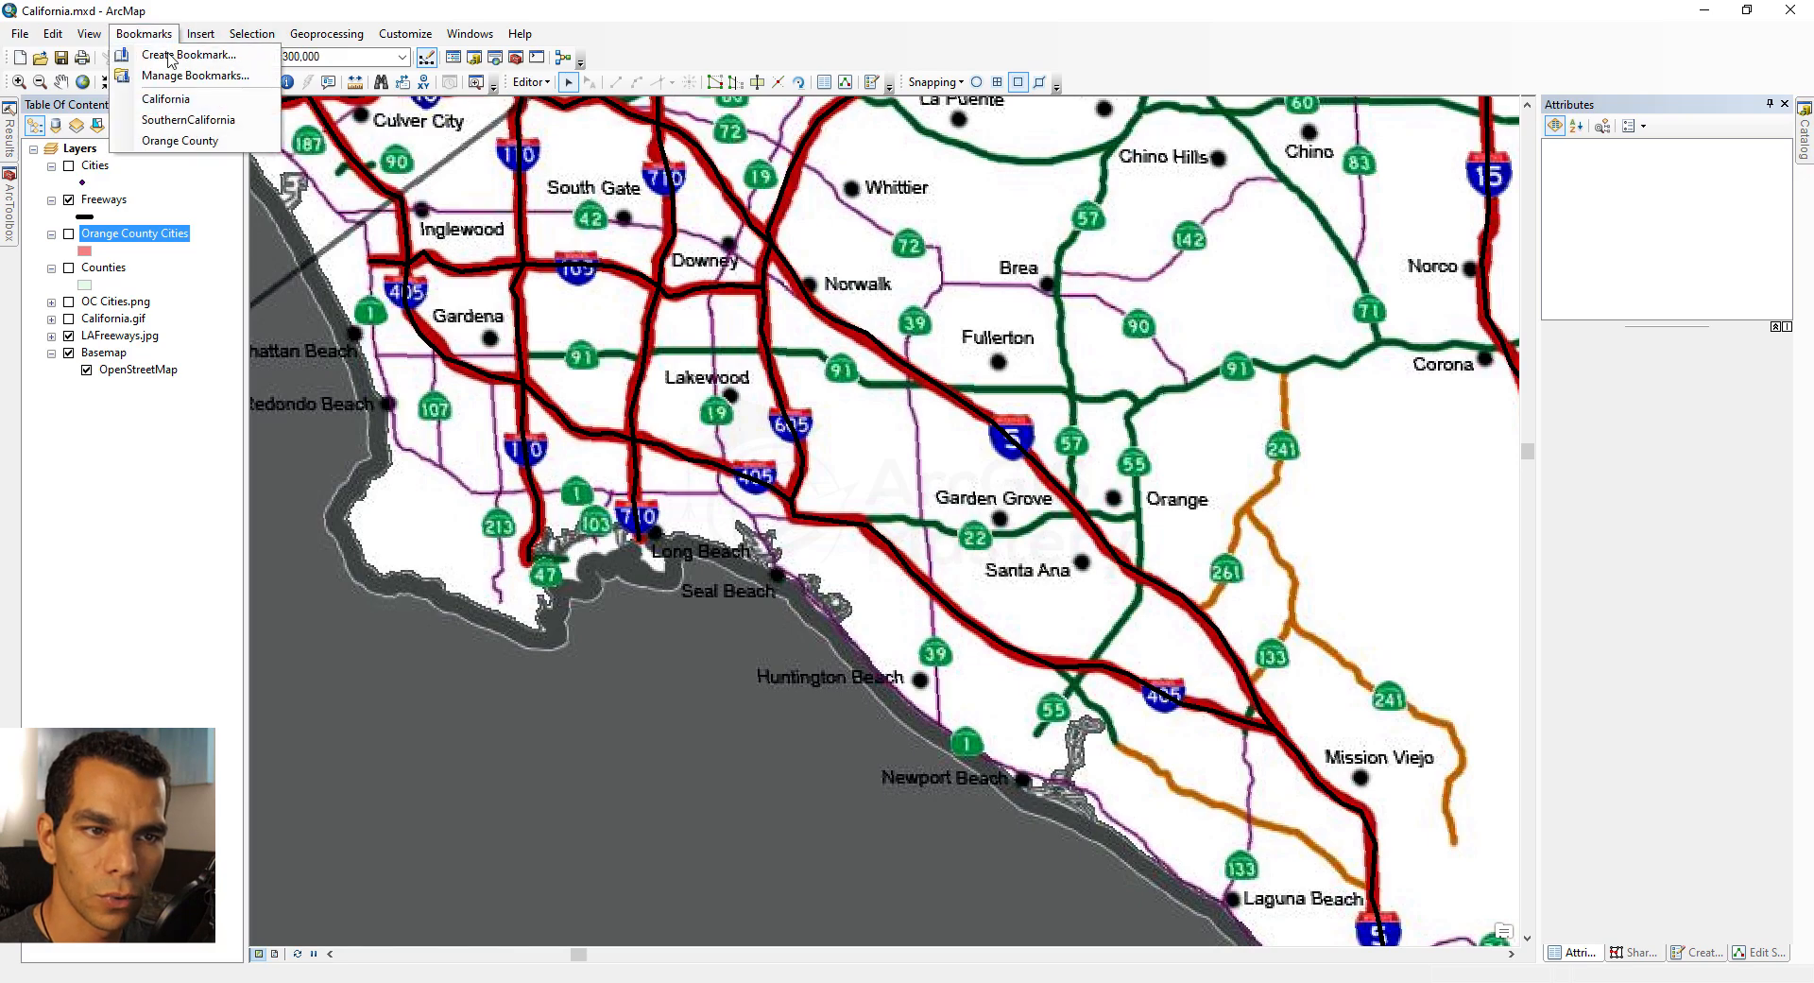
click(166, 99)
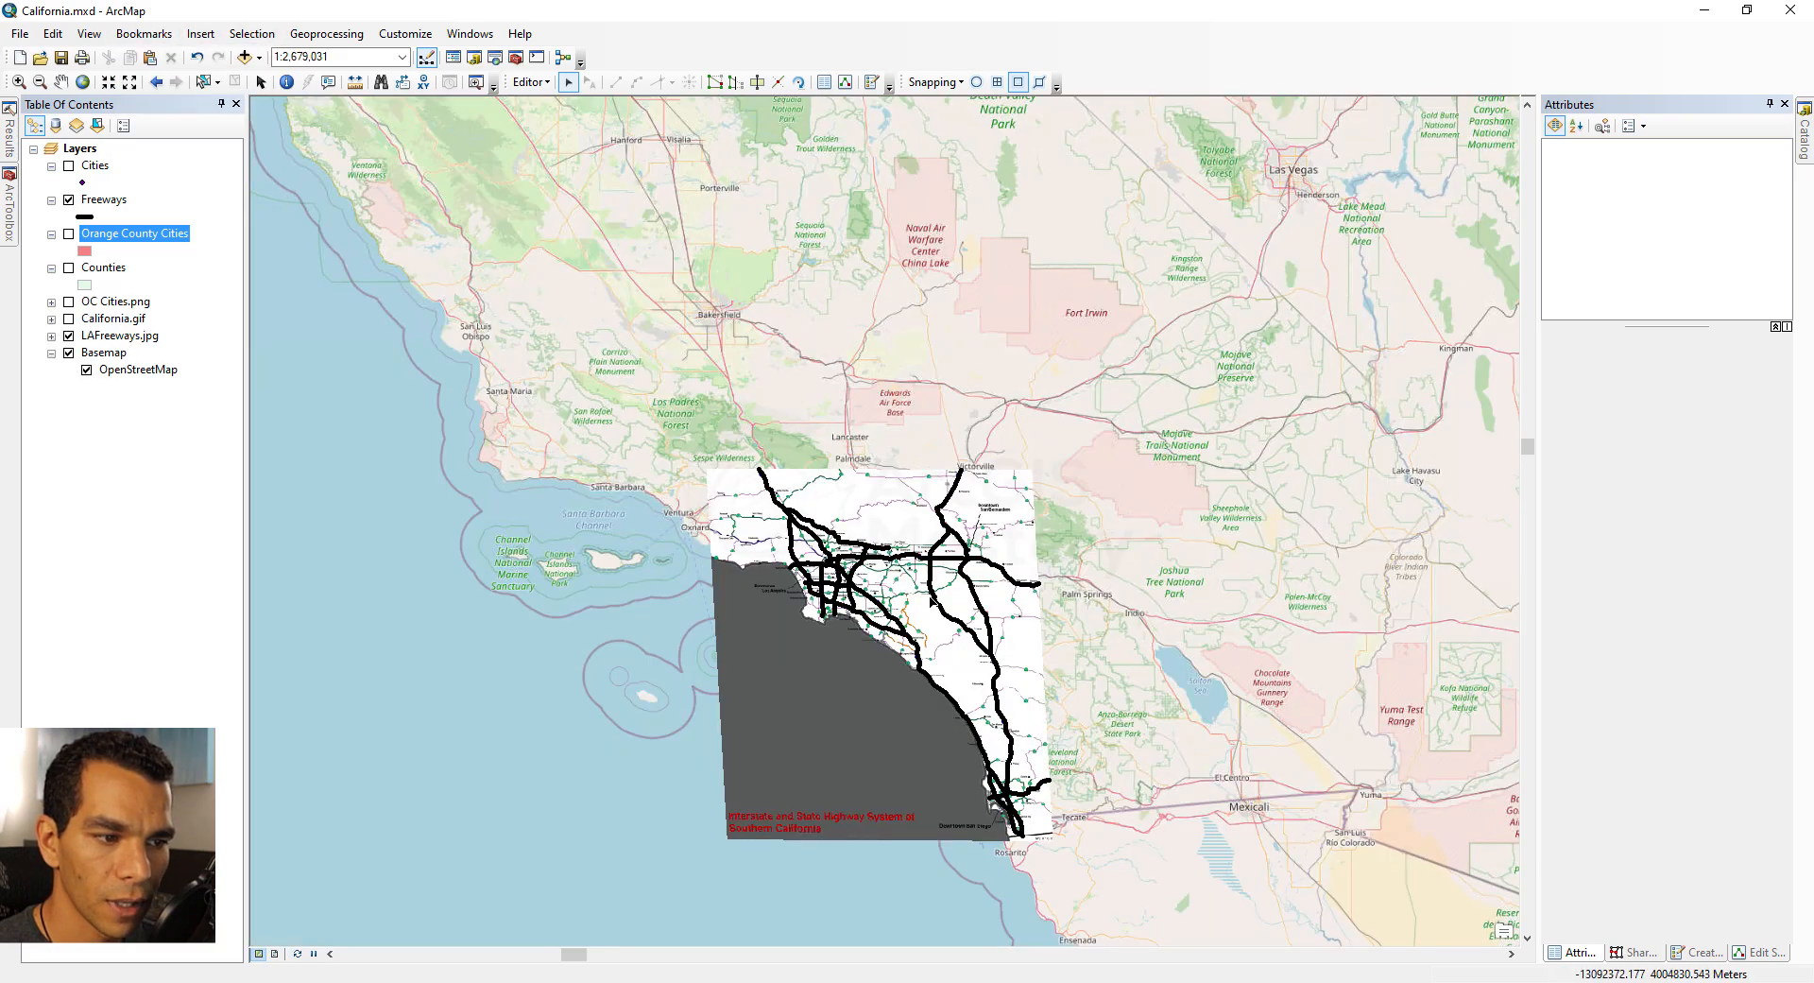
scroll(931, 598, up, 3)
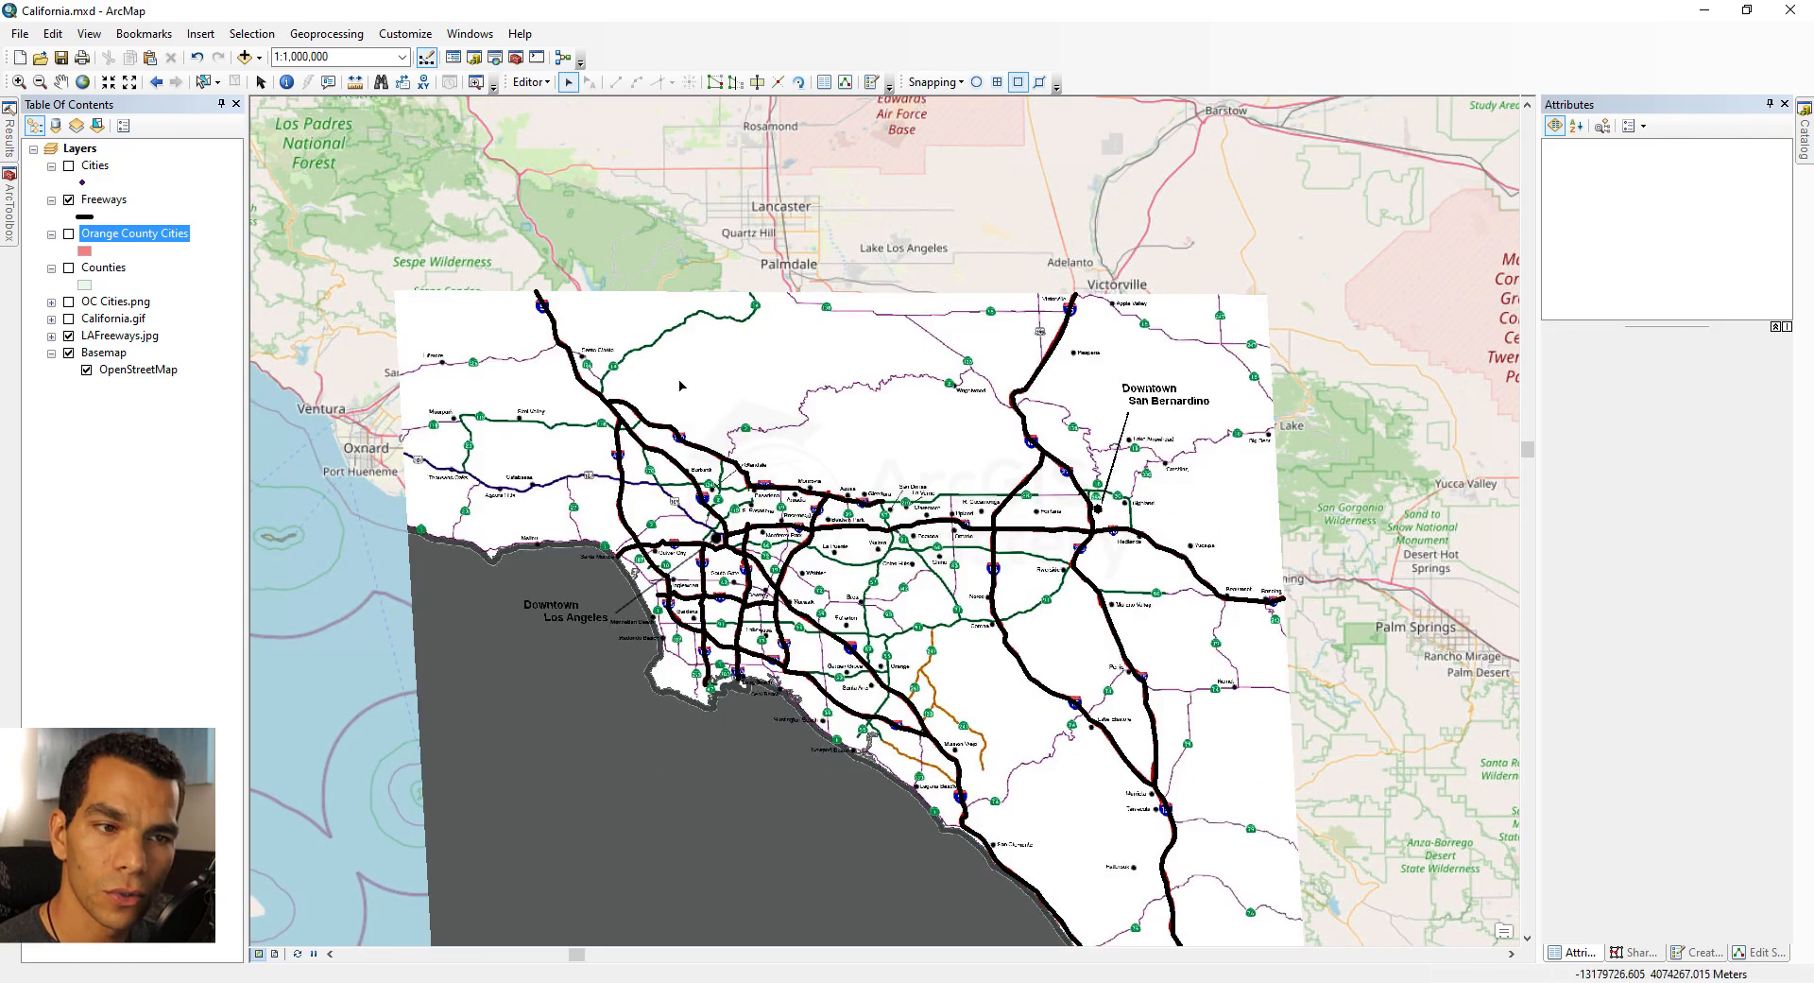
Step: Select the freeway segment through Glendale and Pasadena and set its FreewayID to 210
click(694, 453)
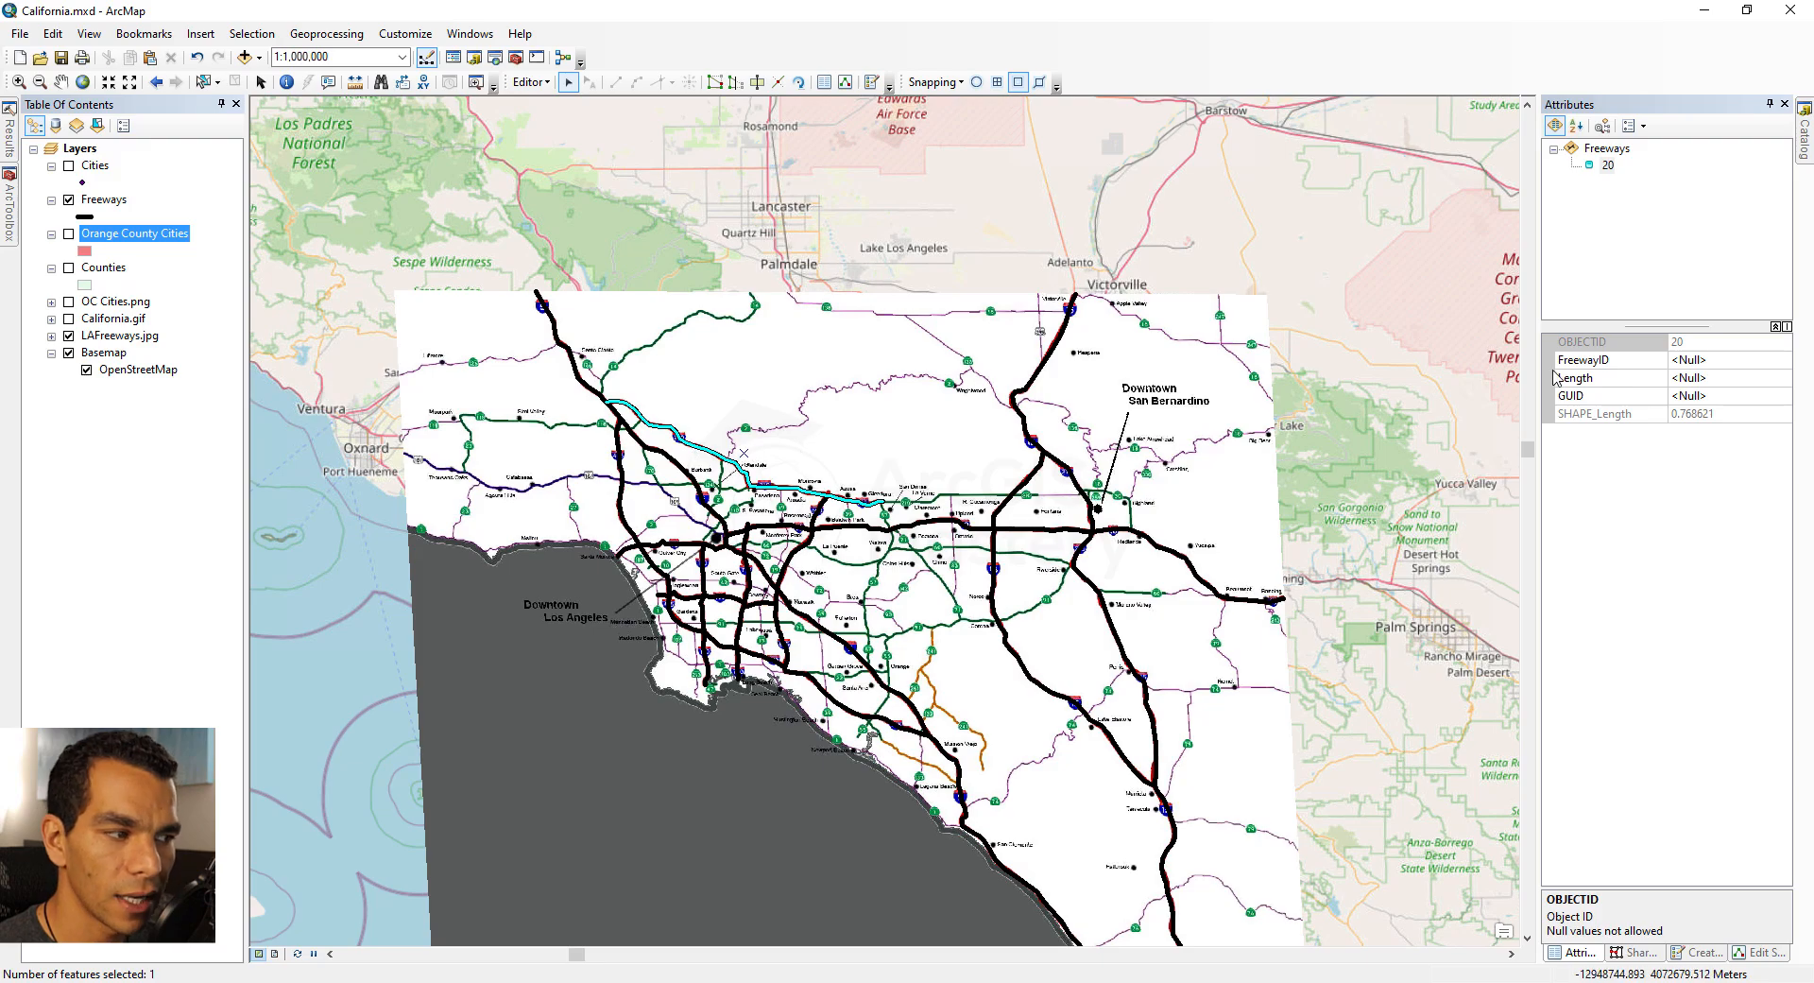
scroll(685, 441, up, 4)
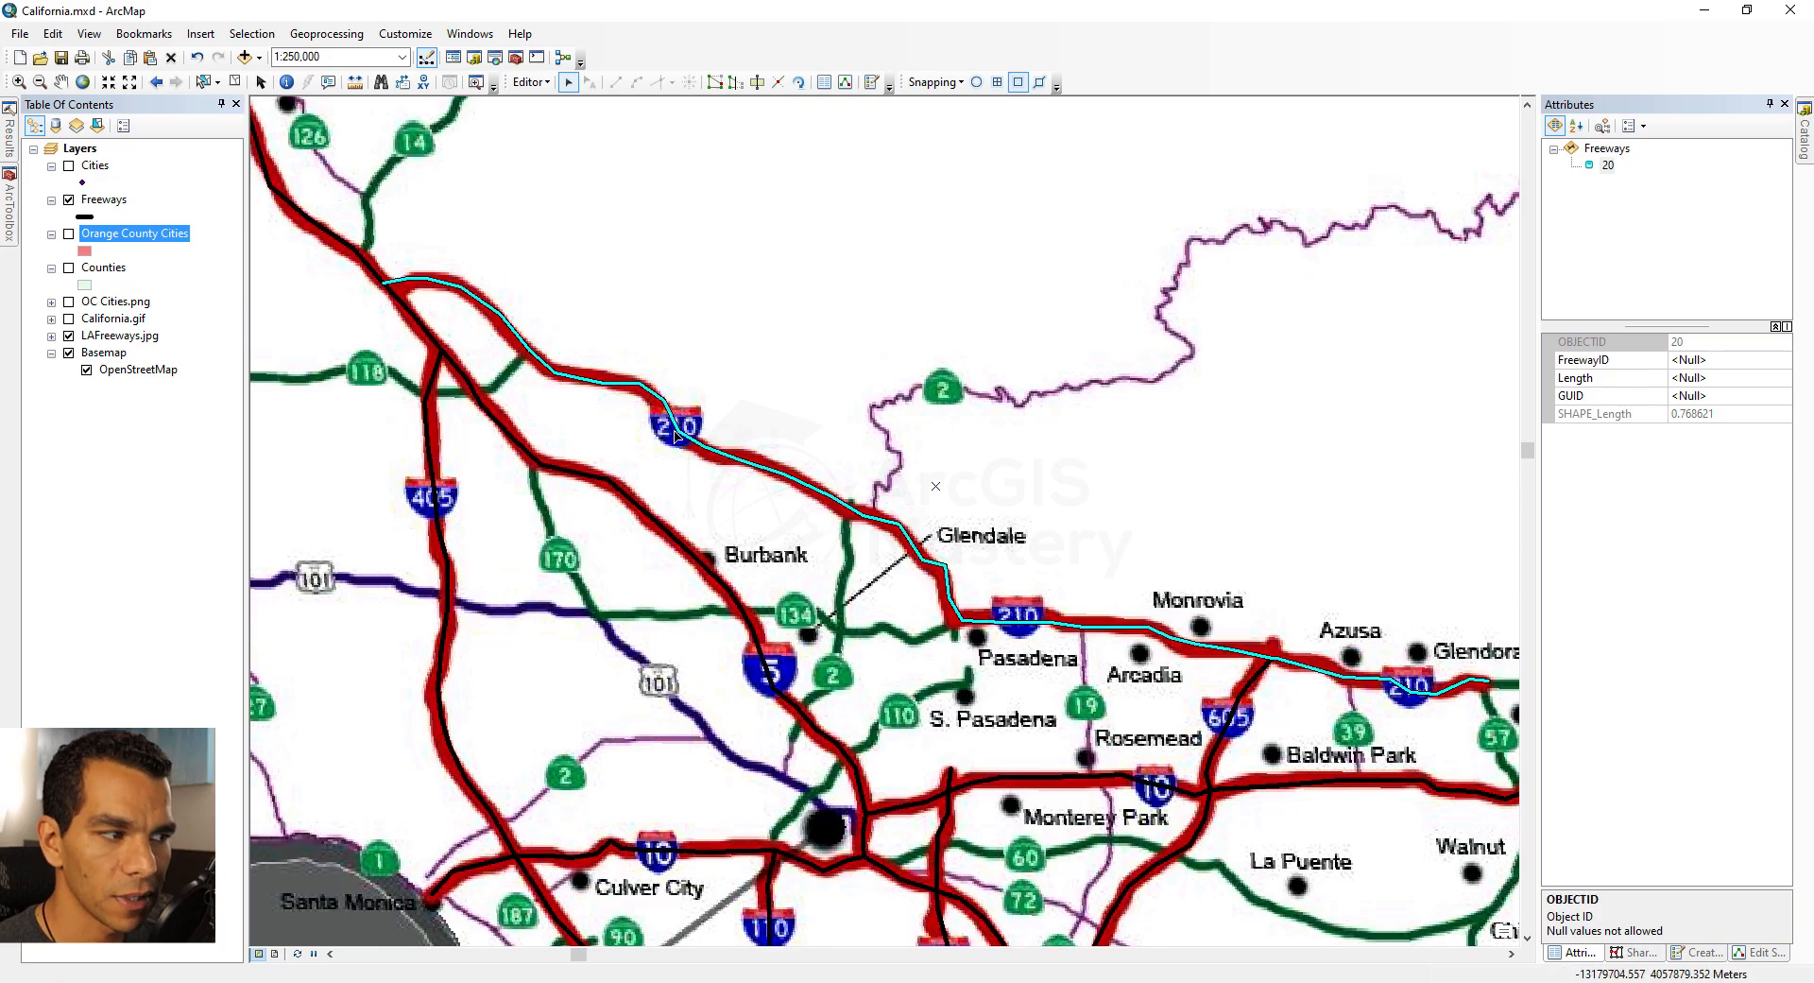
click(1714, 360)
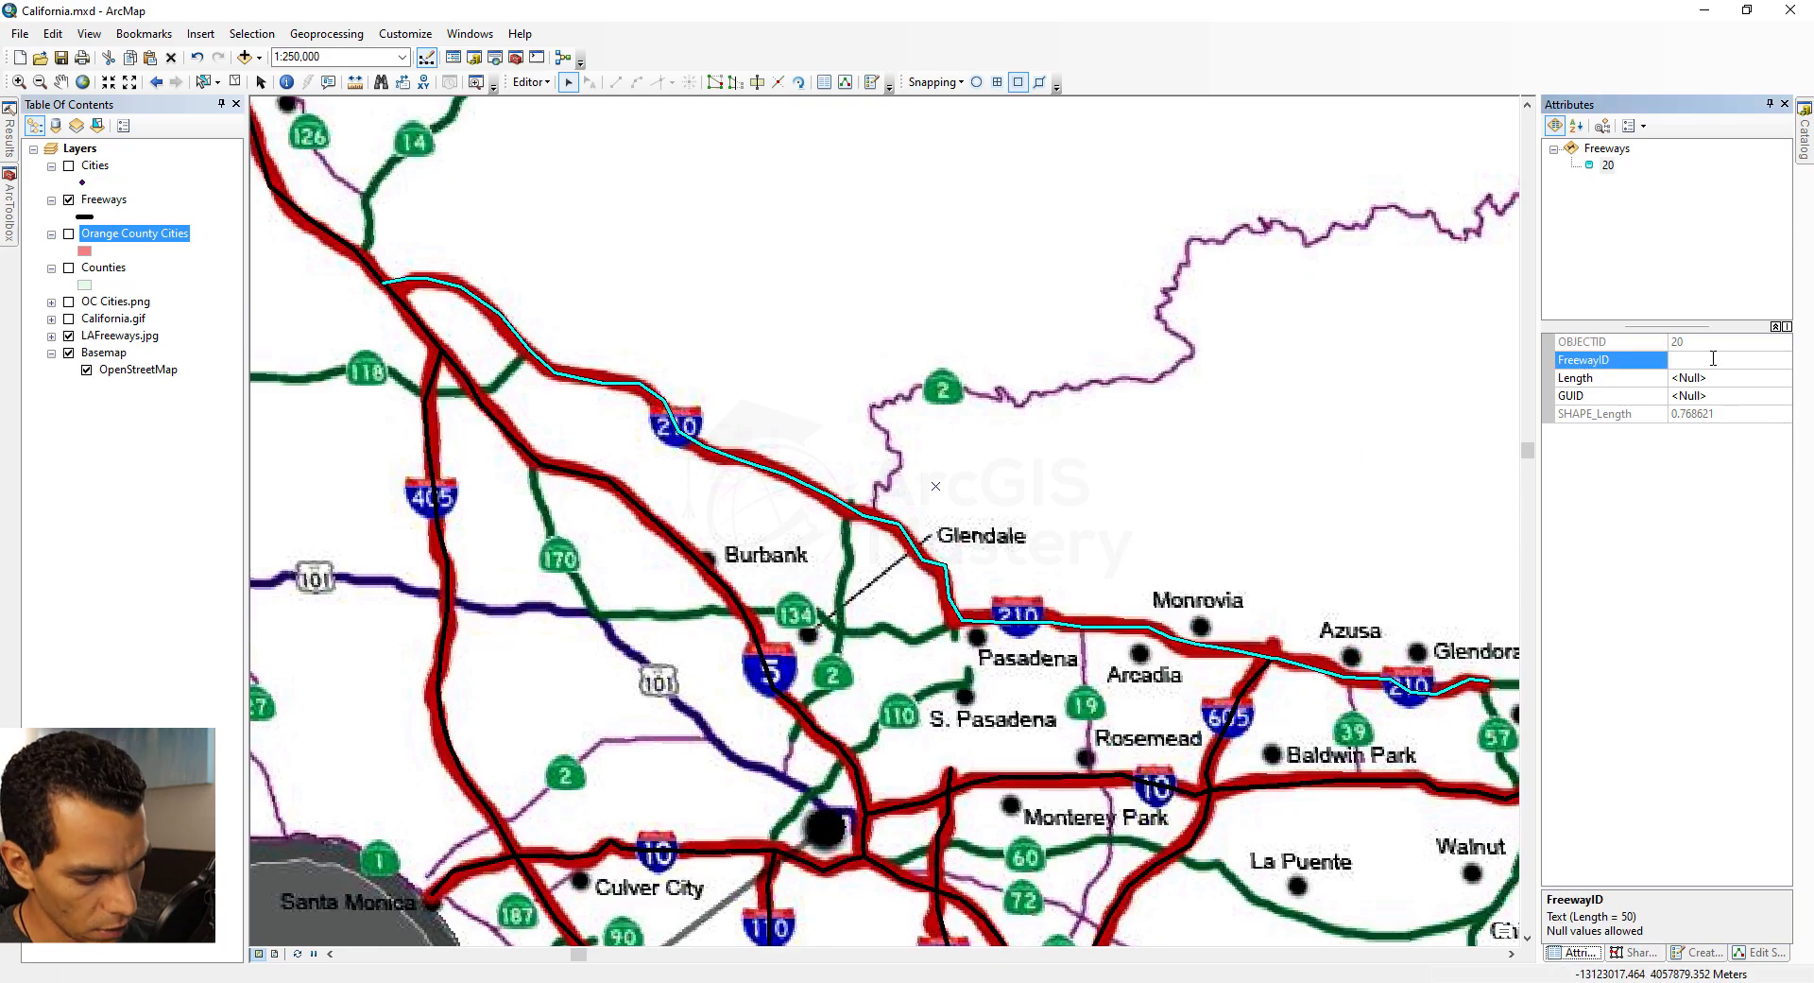
key(Return)
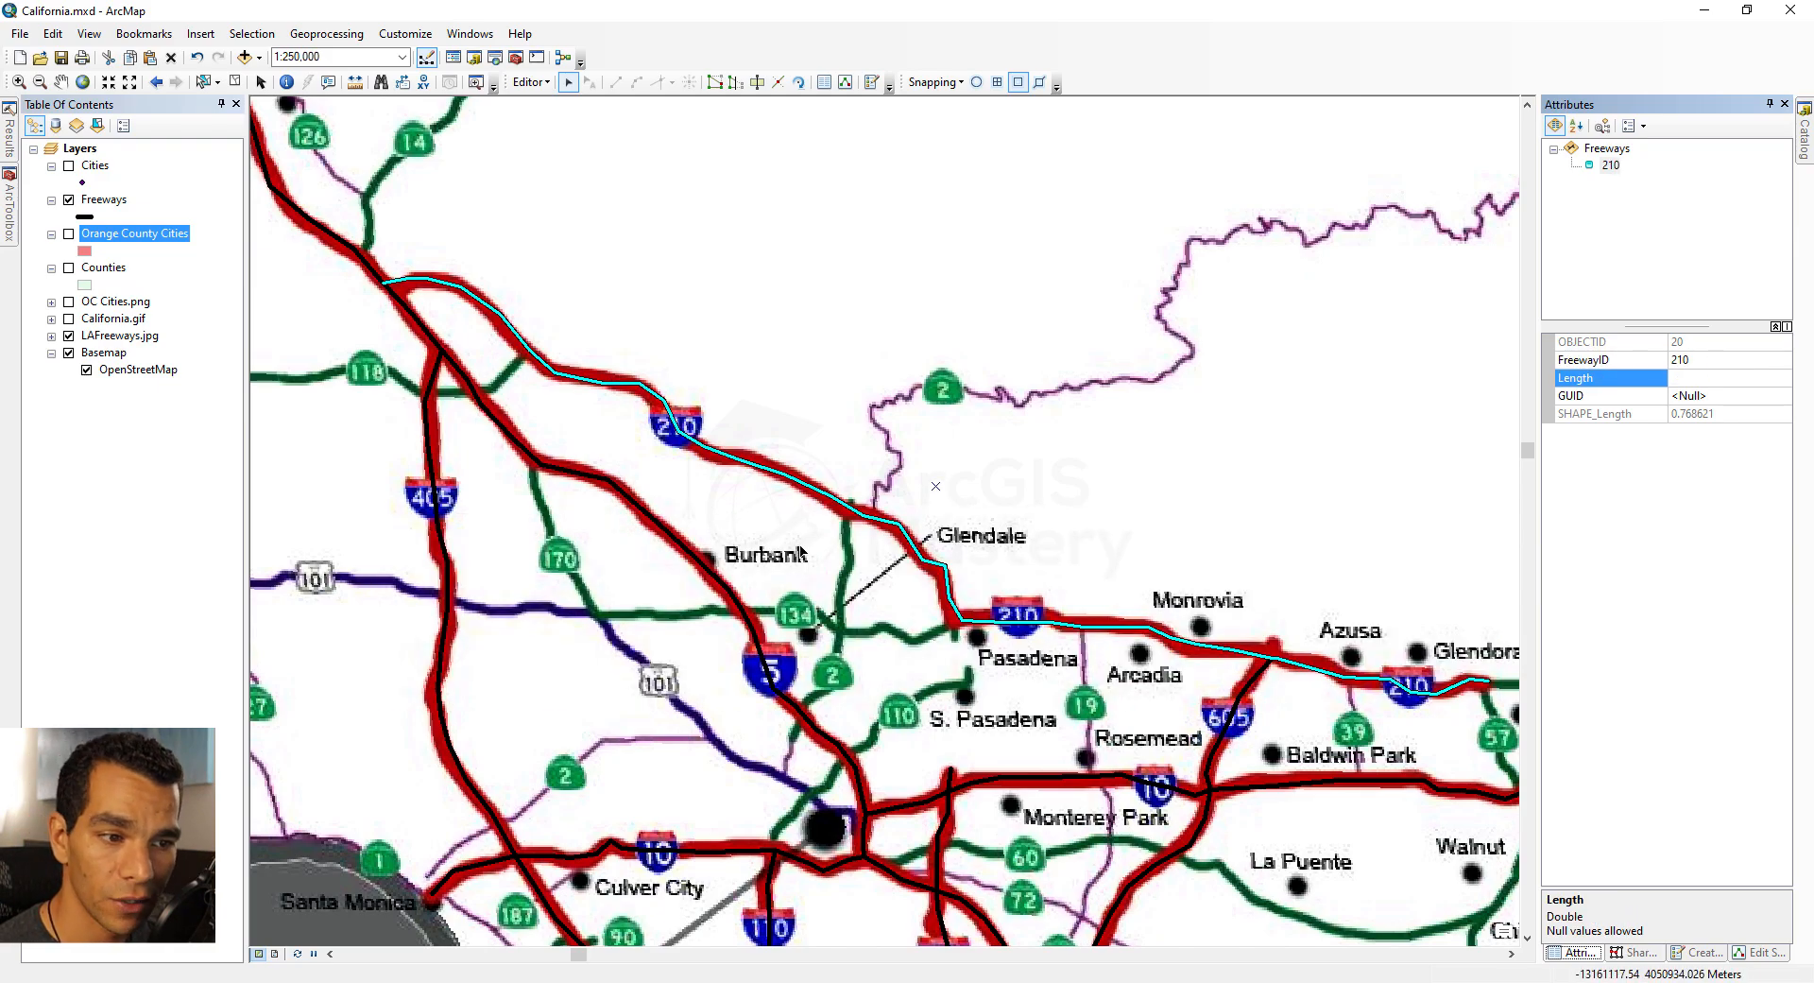
Step: Select the freeway segment running south past Burbank and set its FreewayID to 5
scroll(981, 523, up, 3)
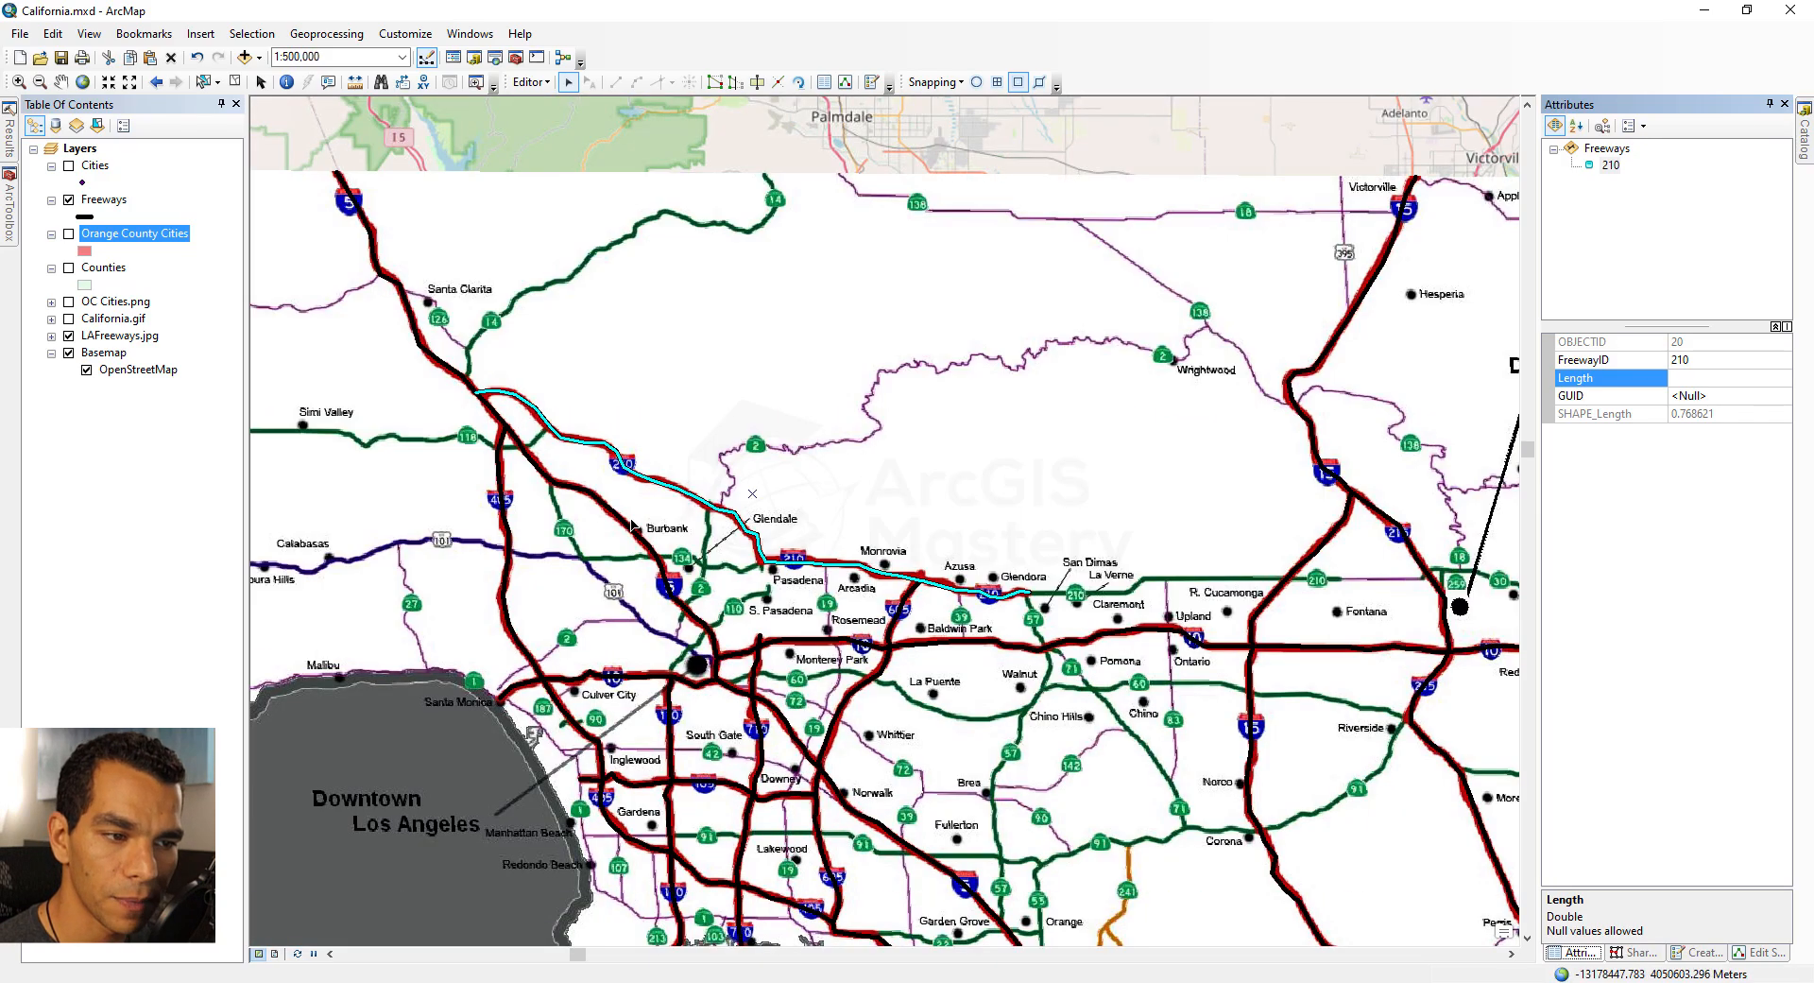
click(650, 555)
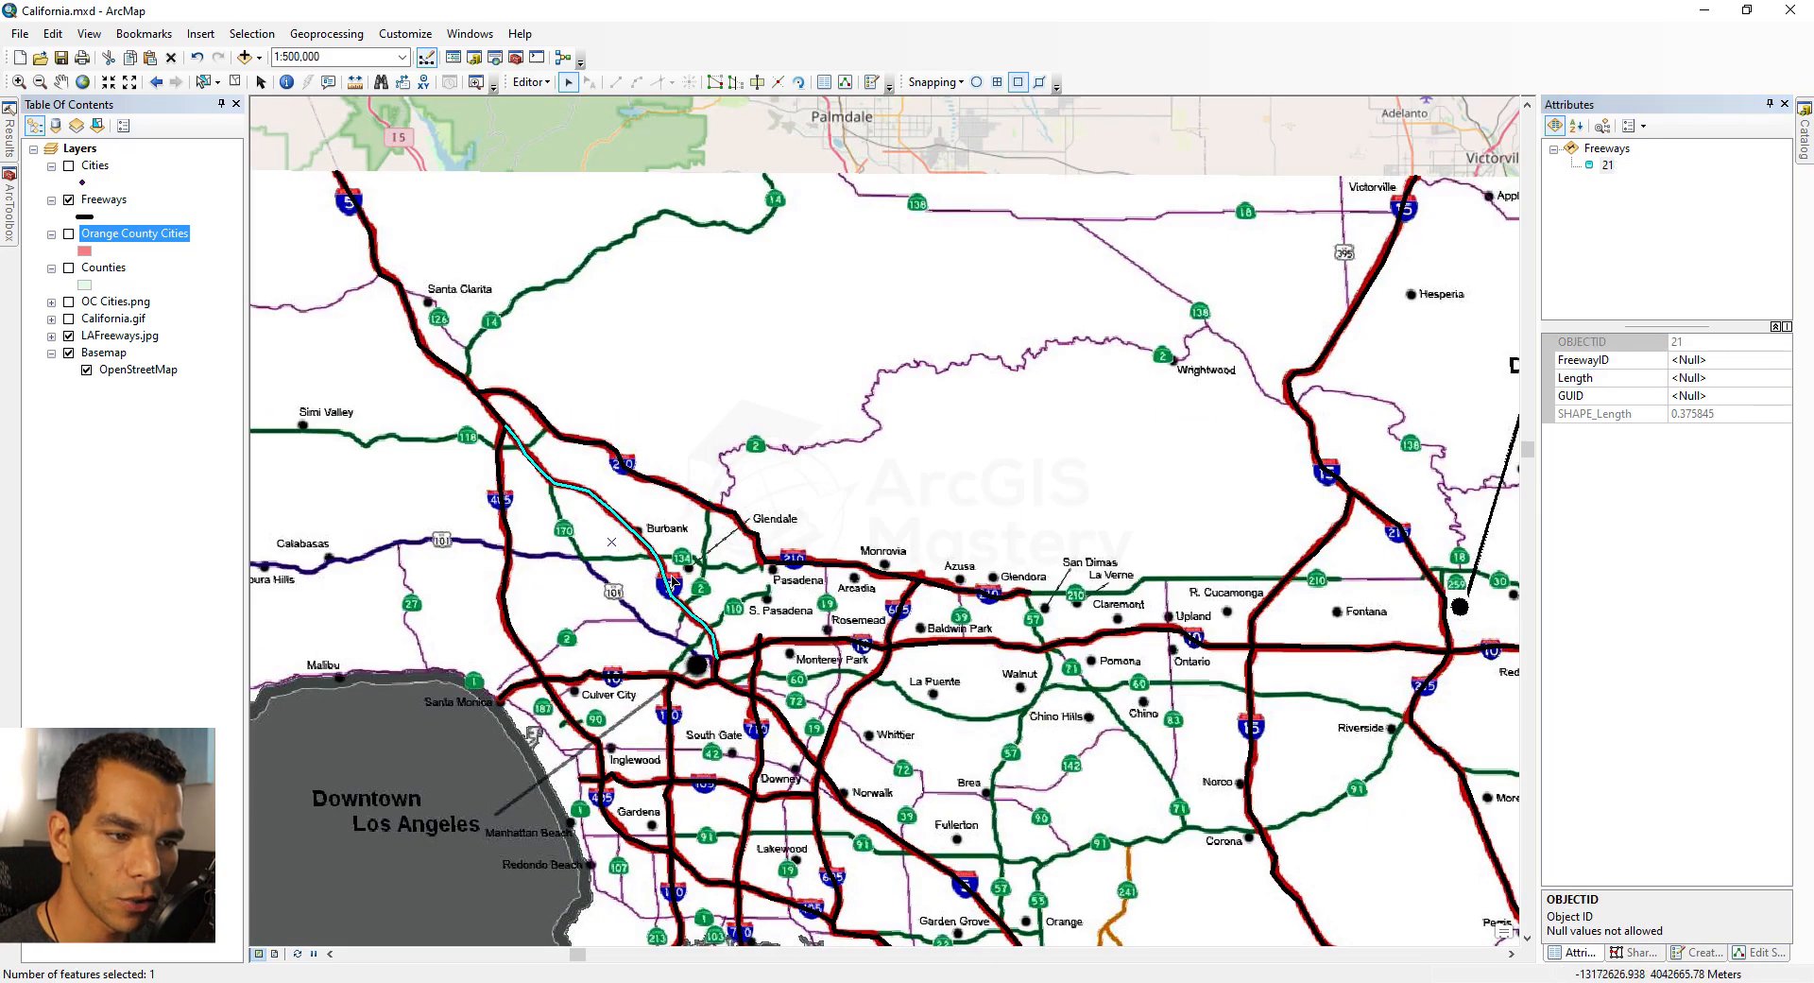
click(1719, 360)
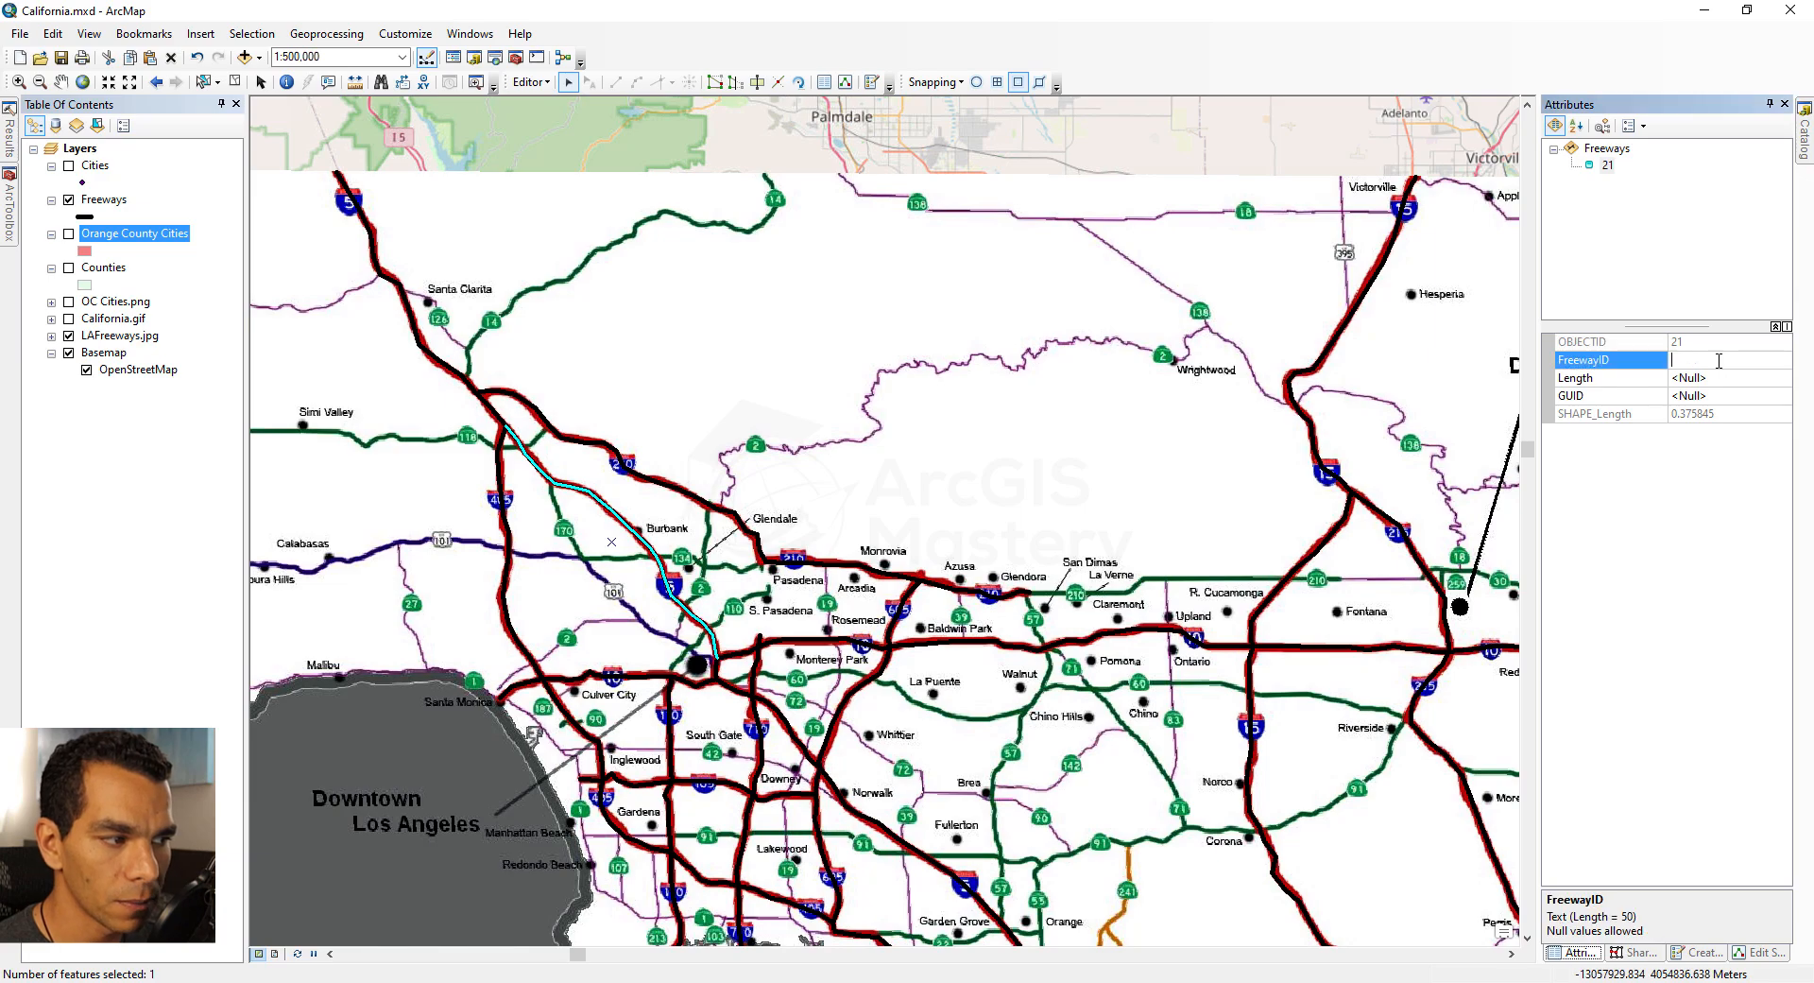
key(Return)
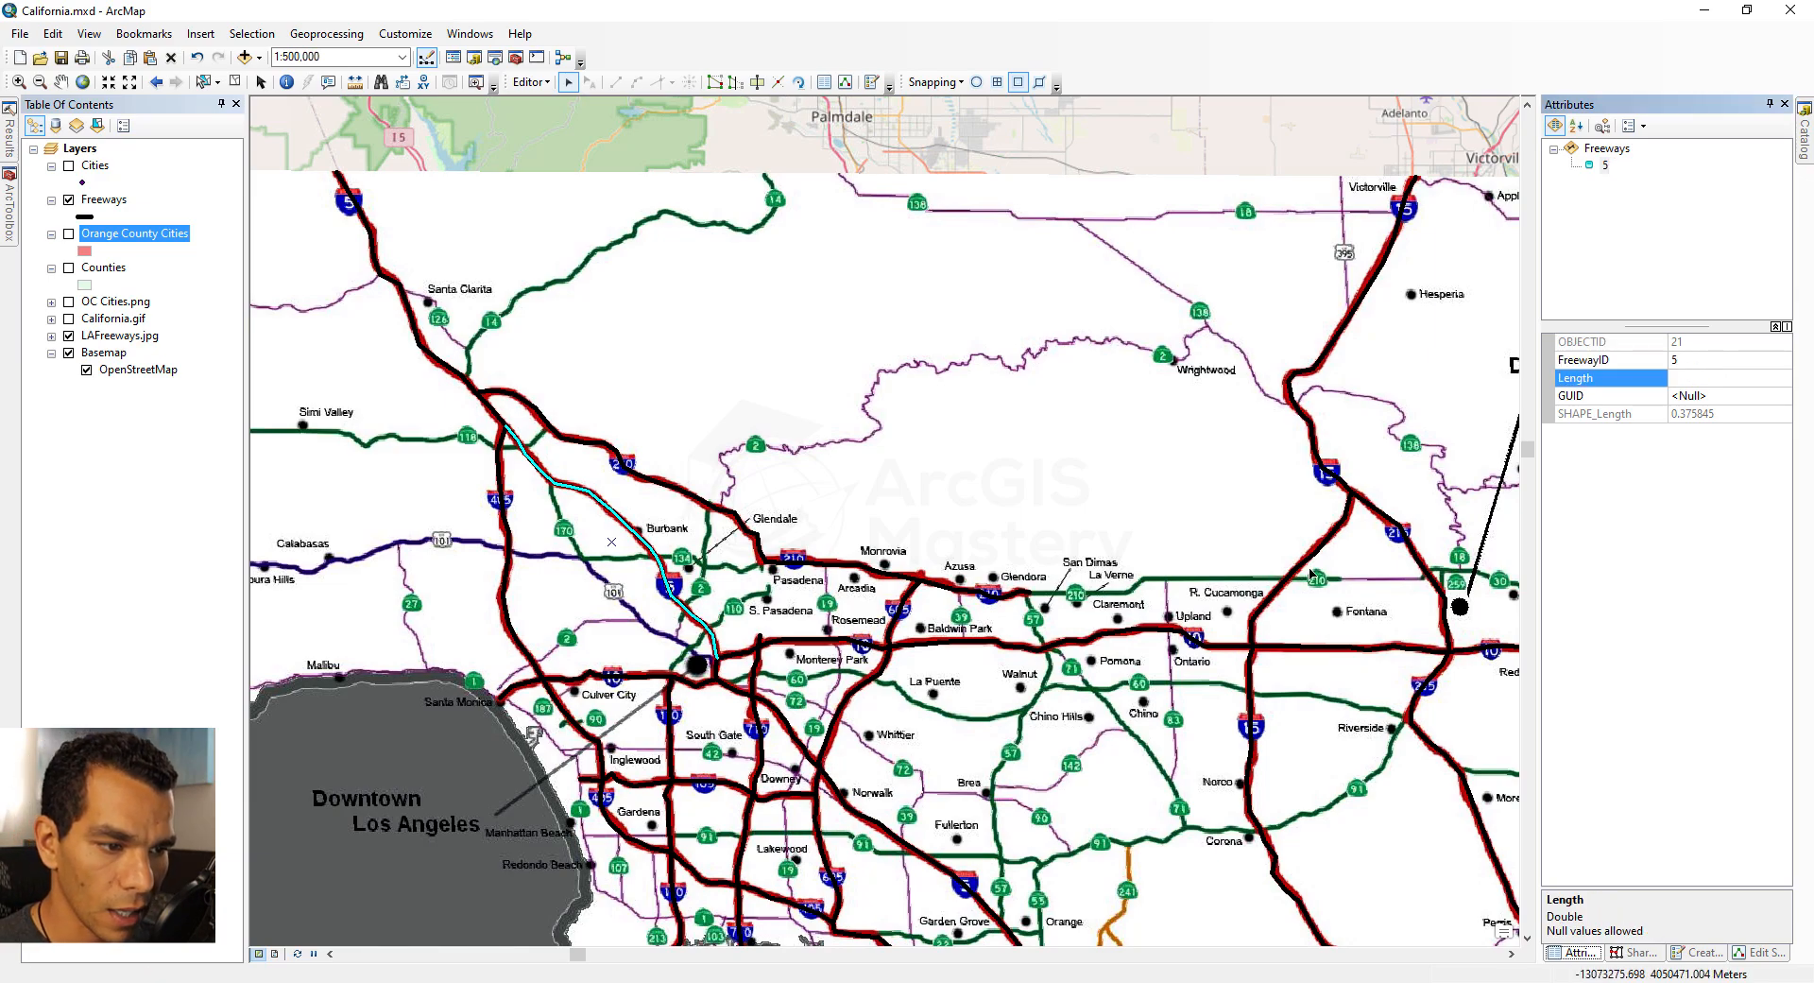
Step: Select the freeway segment near Norwalk and set its FreewayID to 5
click(875, 814)
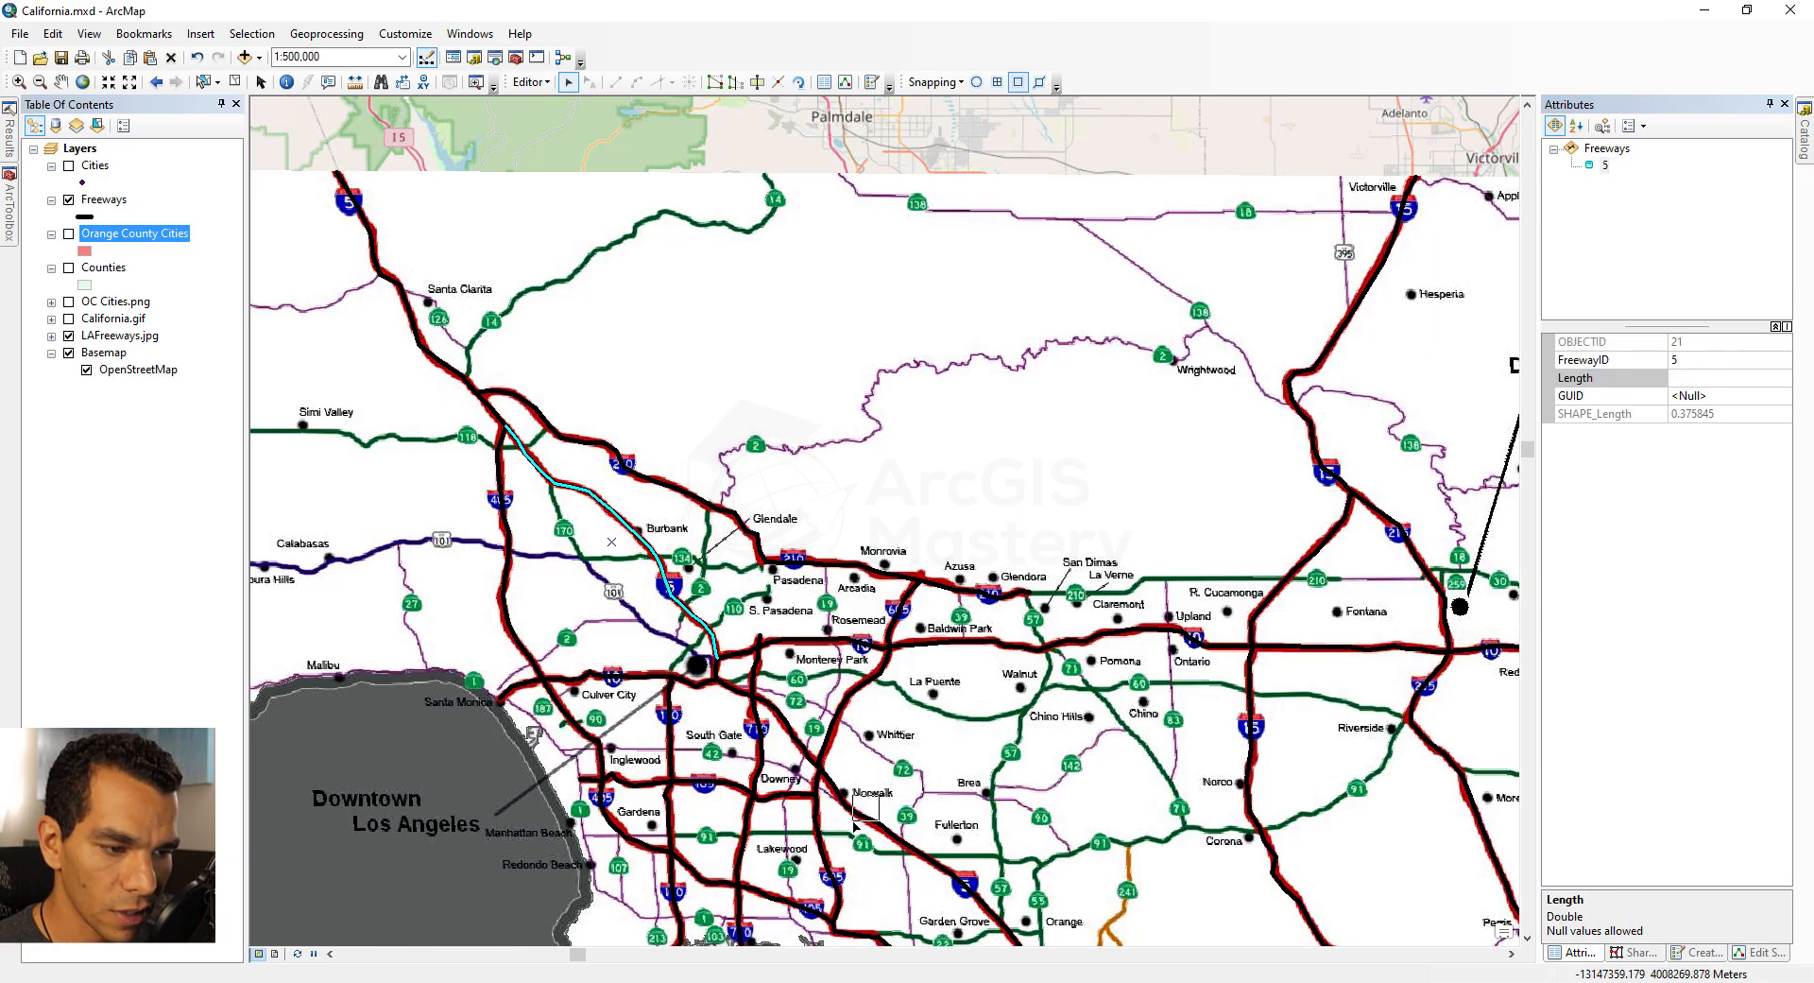
click(1713, 362)
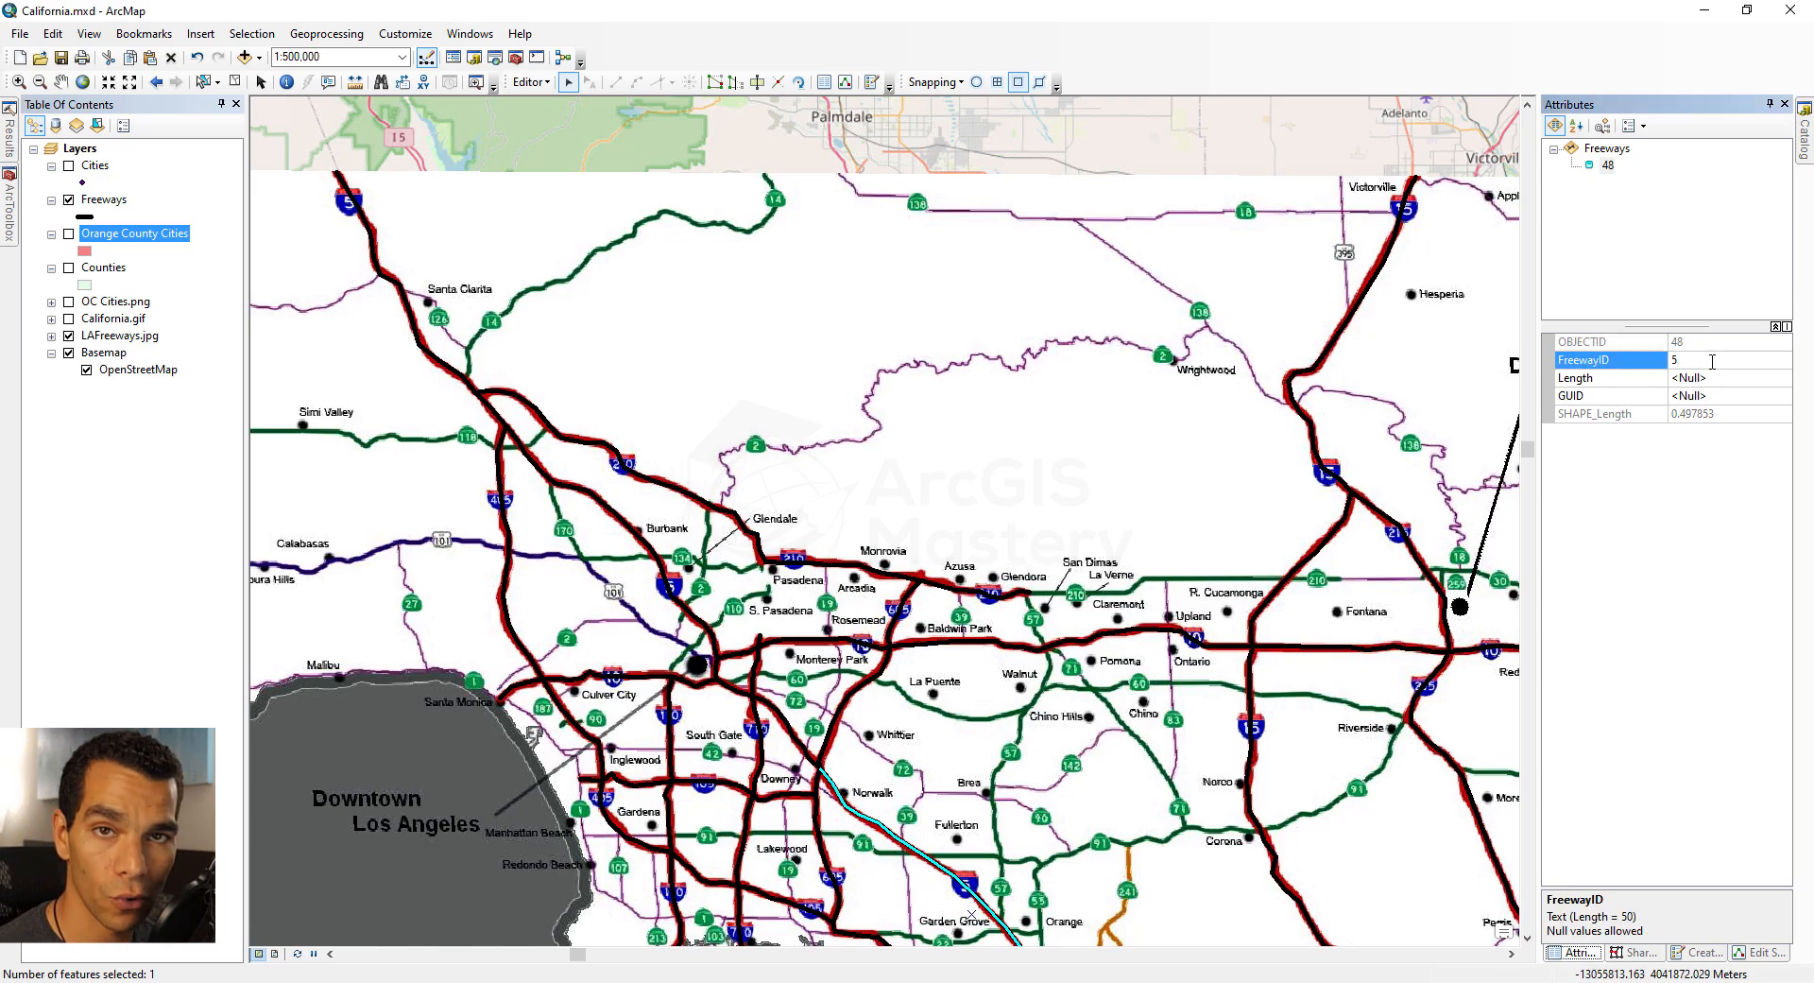
key(Return)
Step: In the Freeways attribute table, enter FreewayIDs 5, 10, 605, 605 and 5 for records 19 through 25
drag(368, 509, 744, 363)
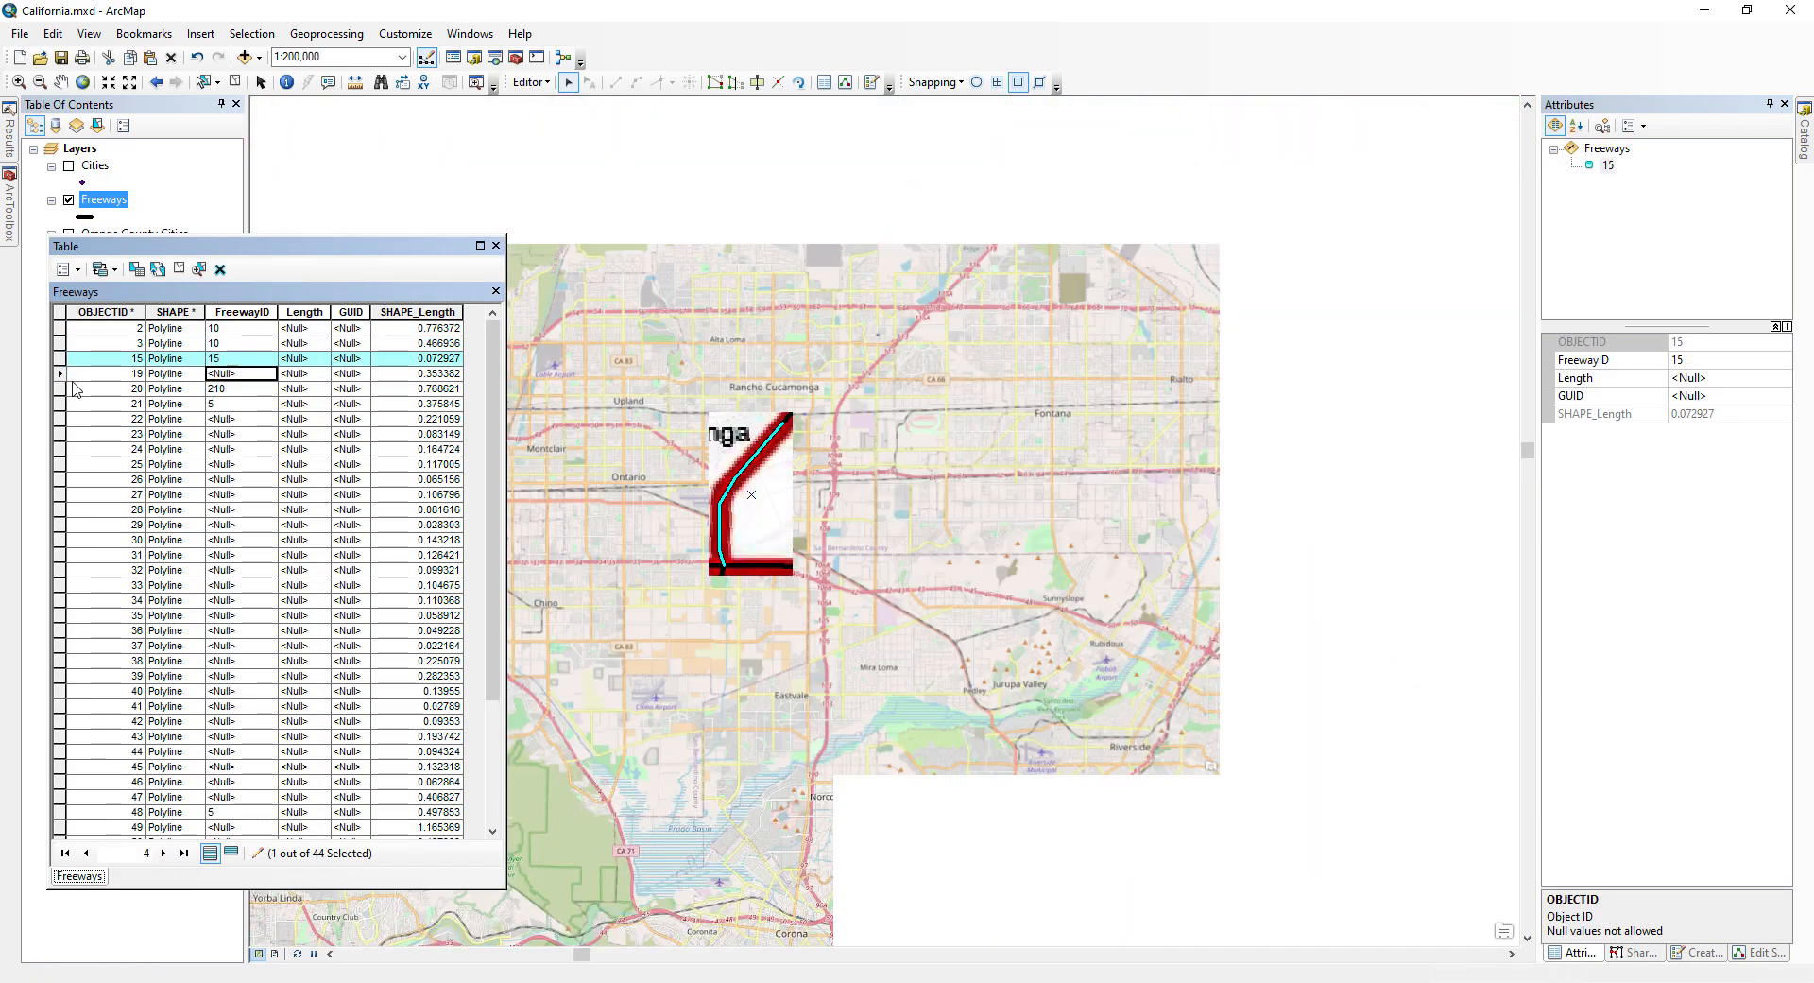
text(5)
key(Return)
text(10)
key(Return)
text(605)
key(Return)
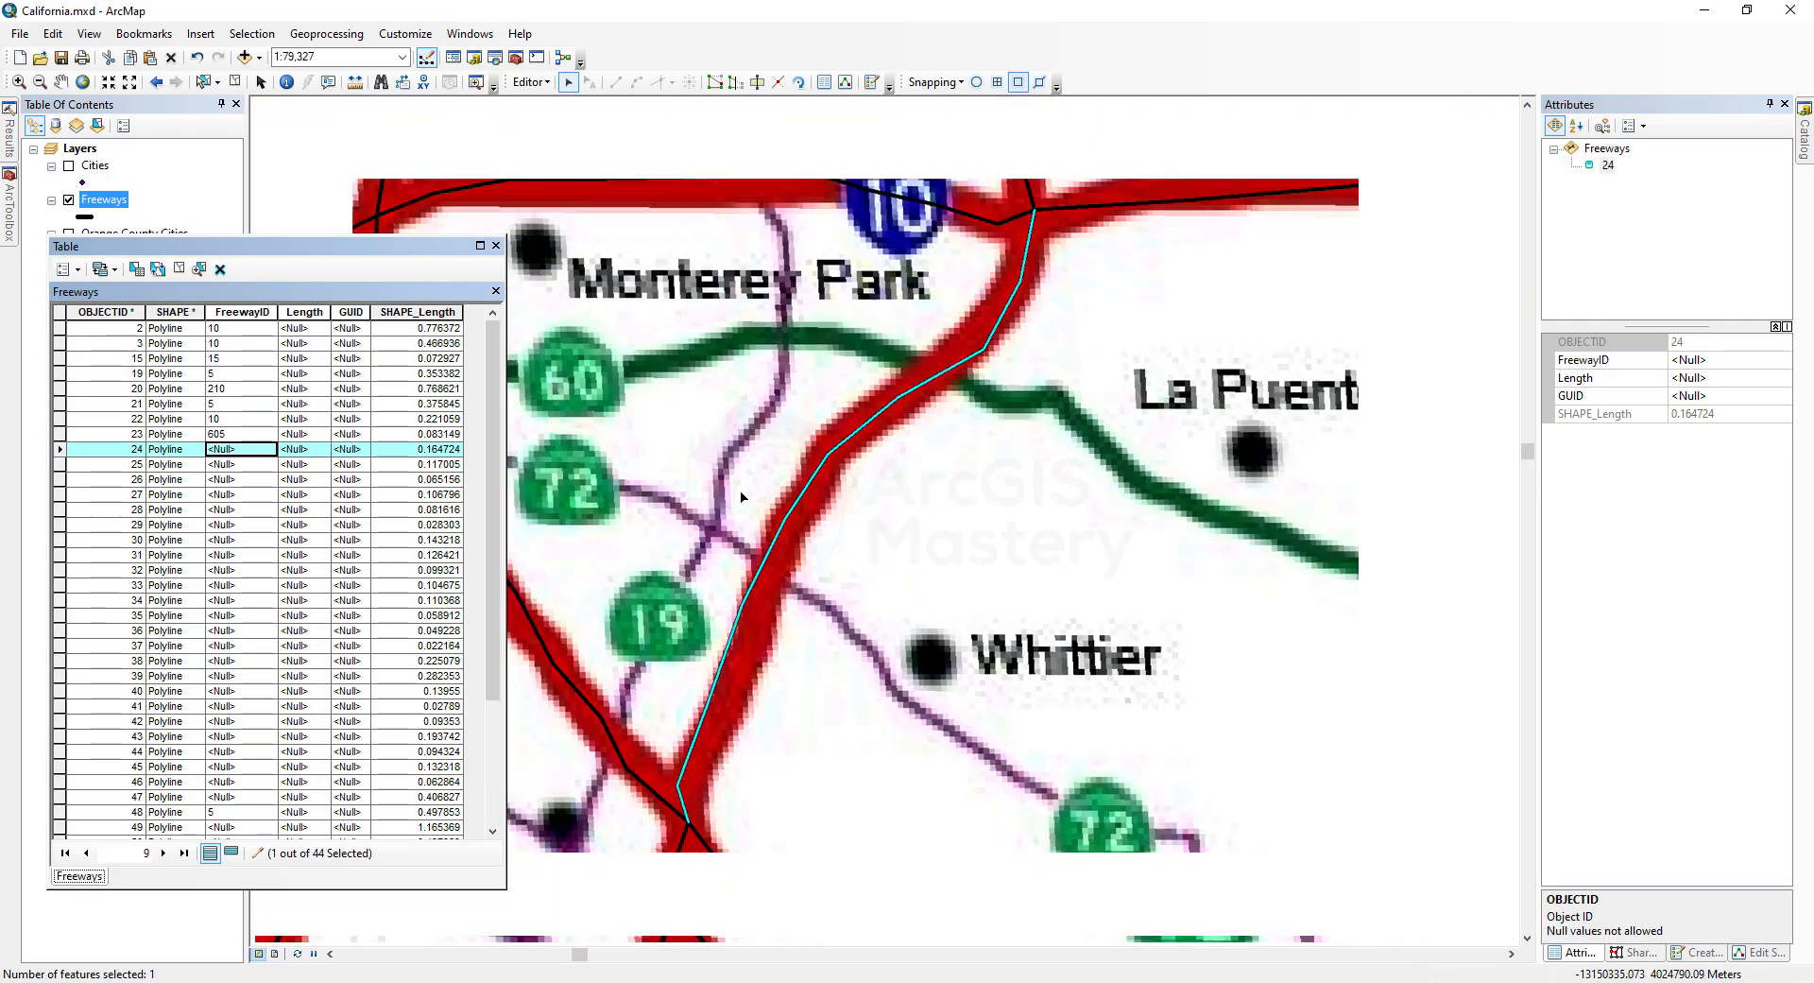
text(605)
key(Return)
text(5)
key(Return)
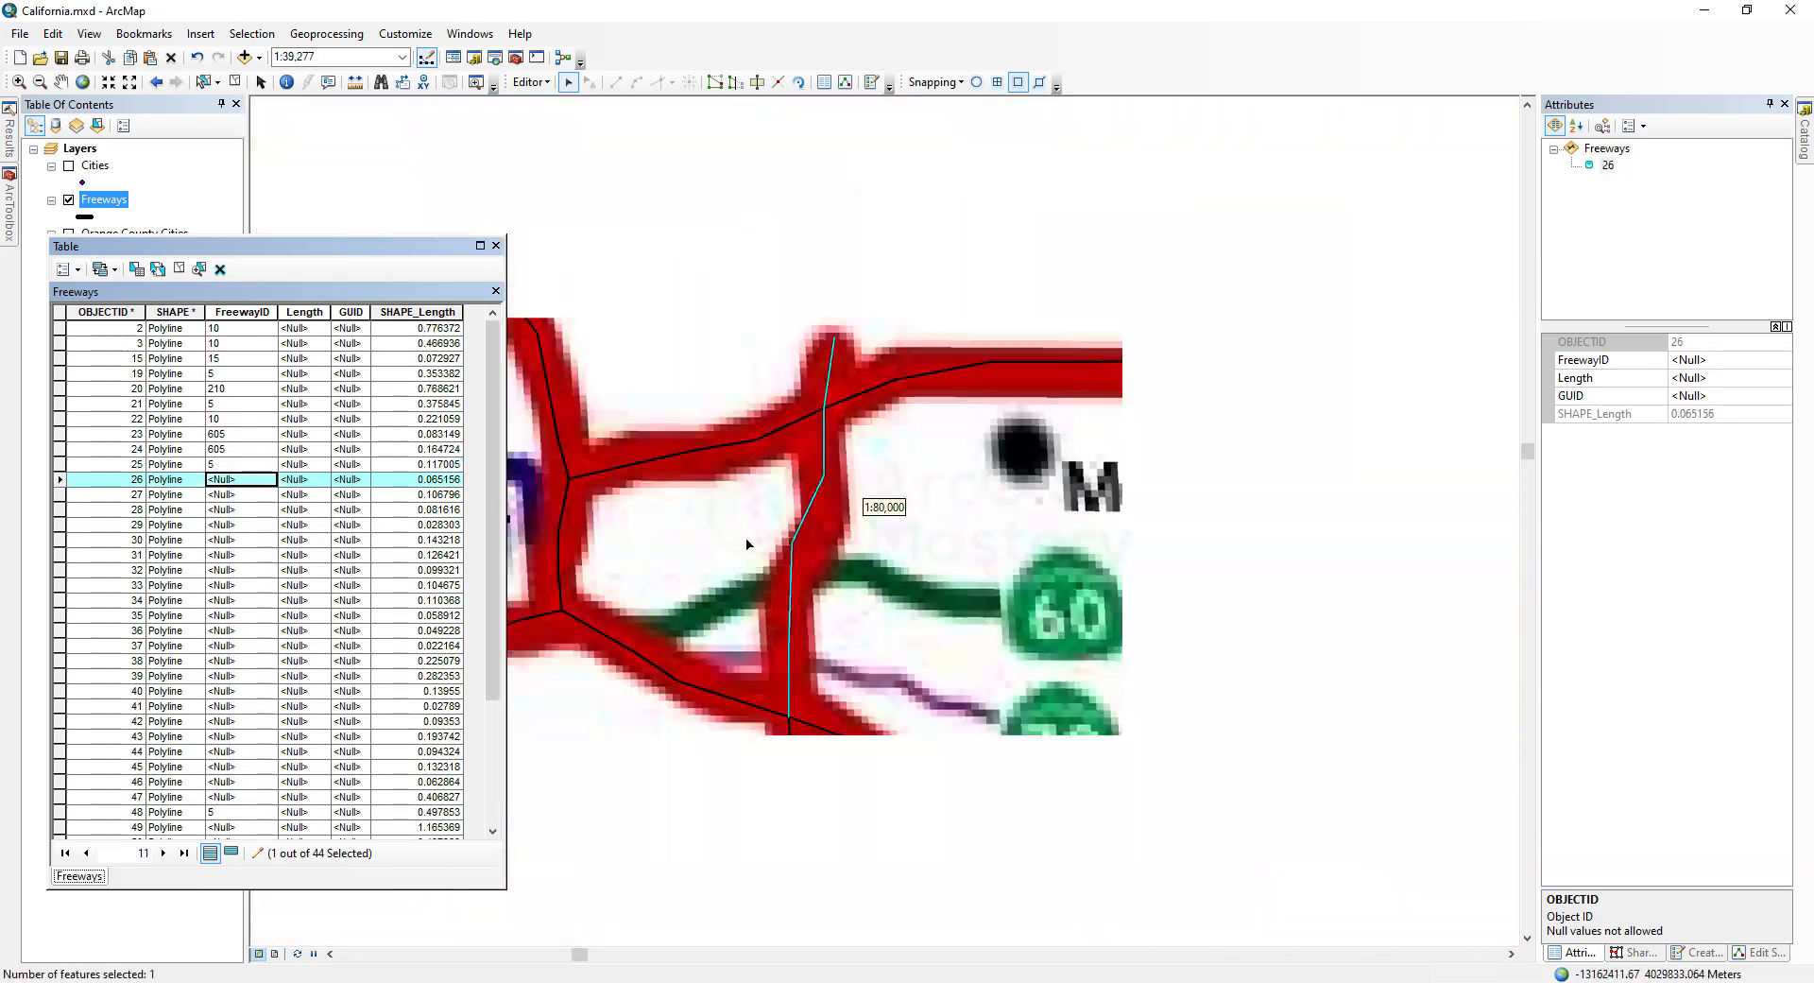
Step: Enter FreewayIDs 710, 710, 105, 605, 605 and 405 for records 26 through 31
text(710)
key(Return)
text(710)
key(Return)
text(105)
key(Return)
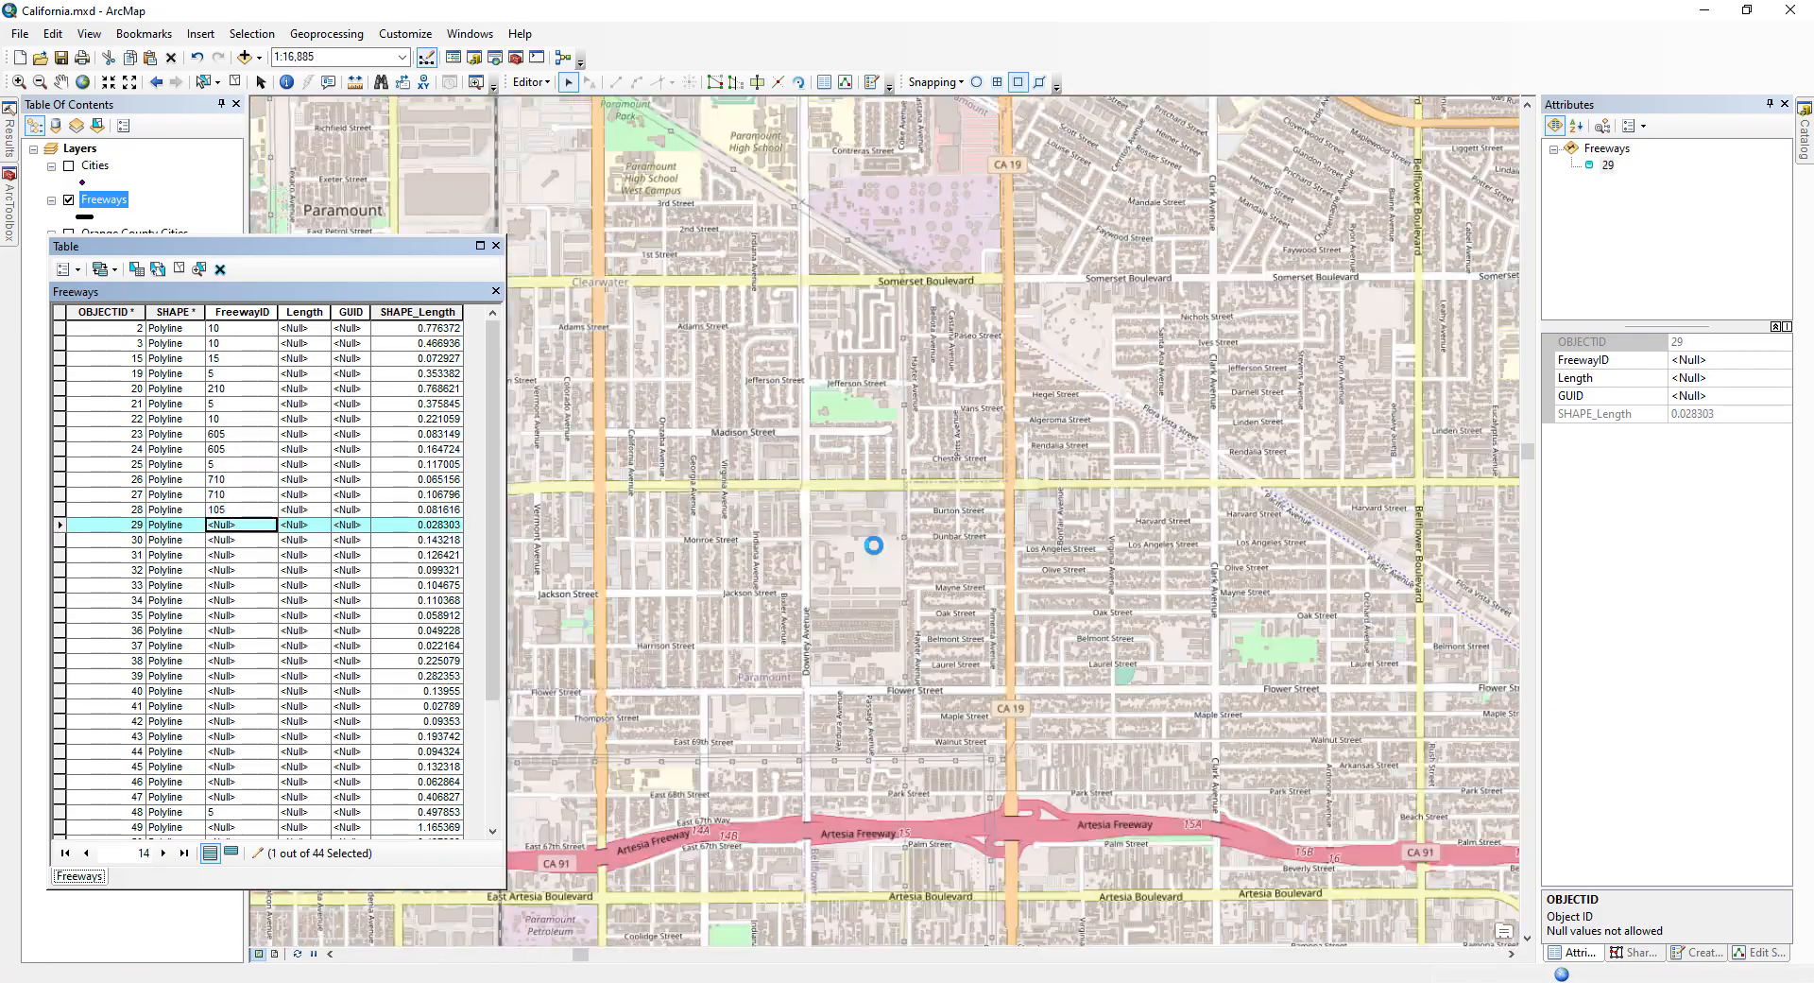
text(605)
key(Return)
text(605)
key(Return)
text(405)
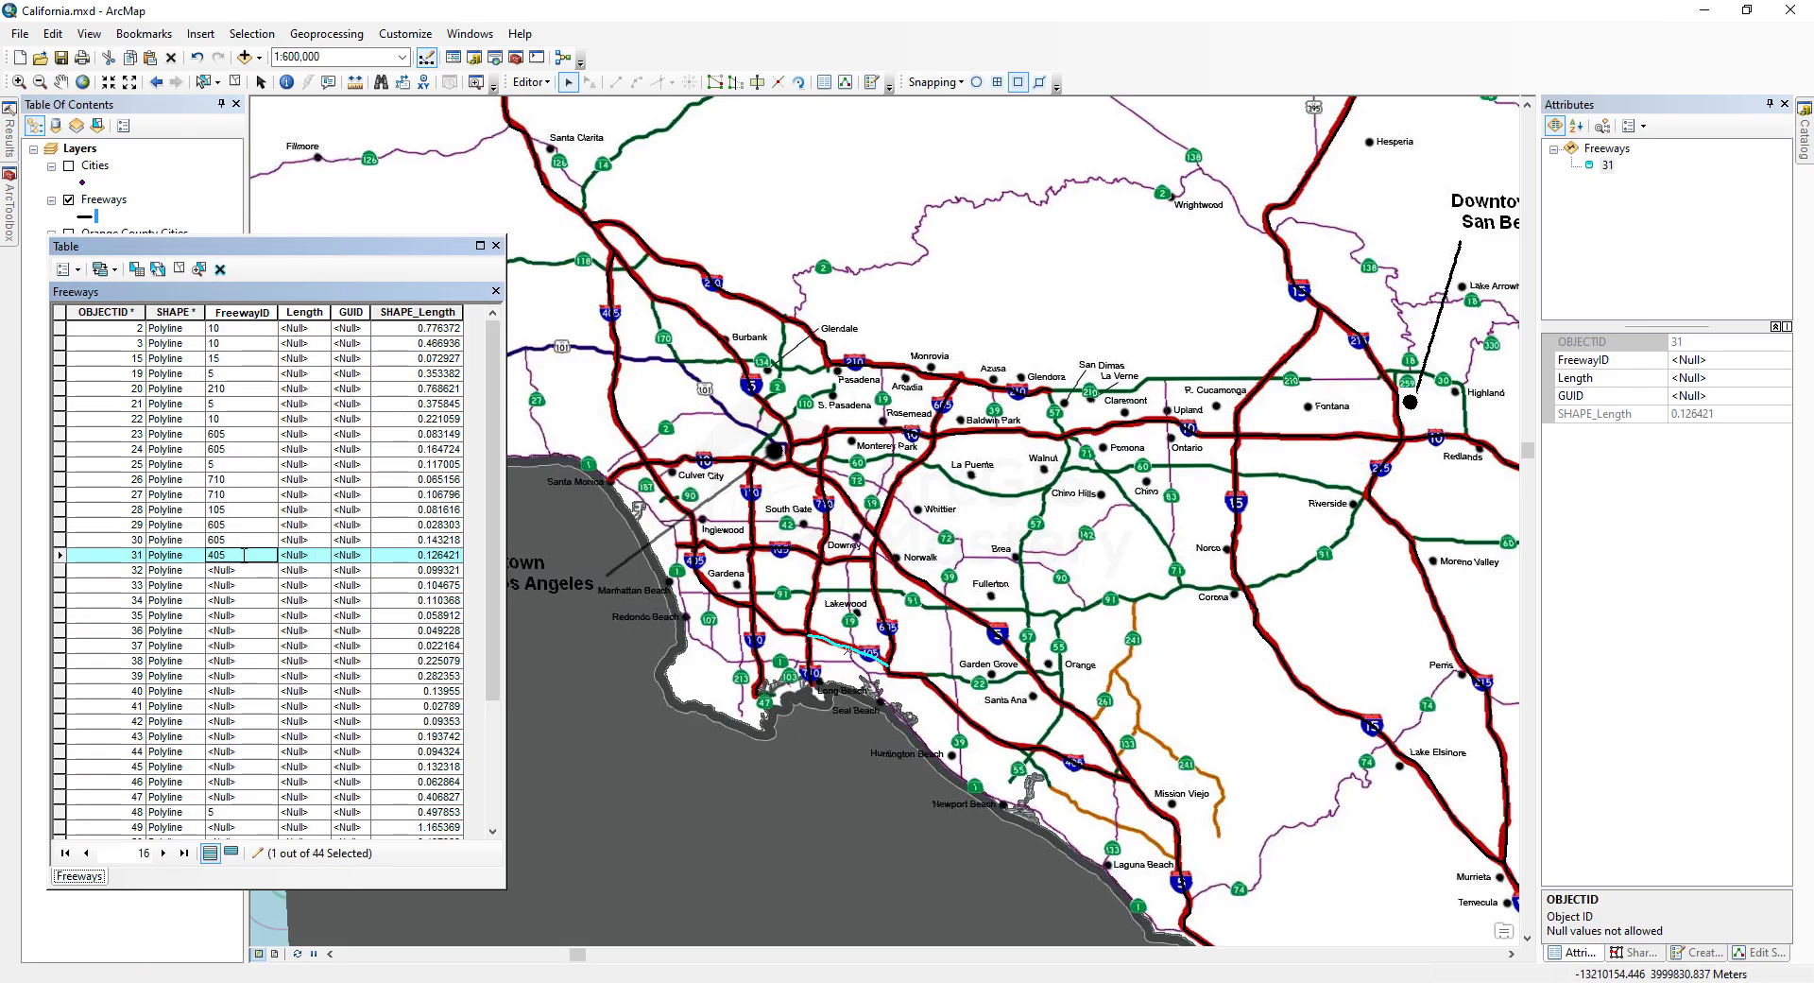
key(Return)
Step: Enter FreewayIDs 710, 105, 110, 10, 10, 5, 10 and 405 for records 32 through 39
text(710)
key(Return)
text(105)
key(Return)
text(110)
key(Return)
text(10)
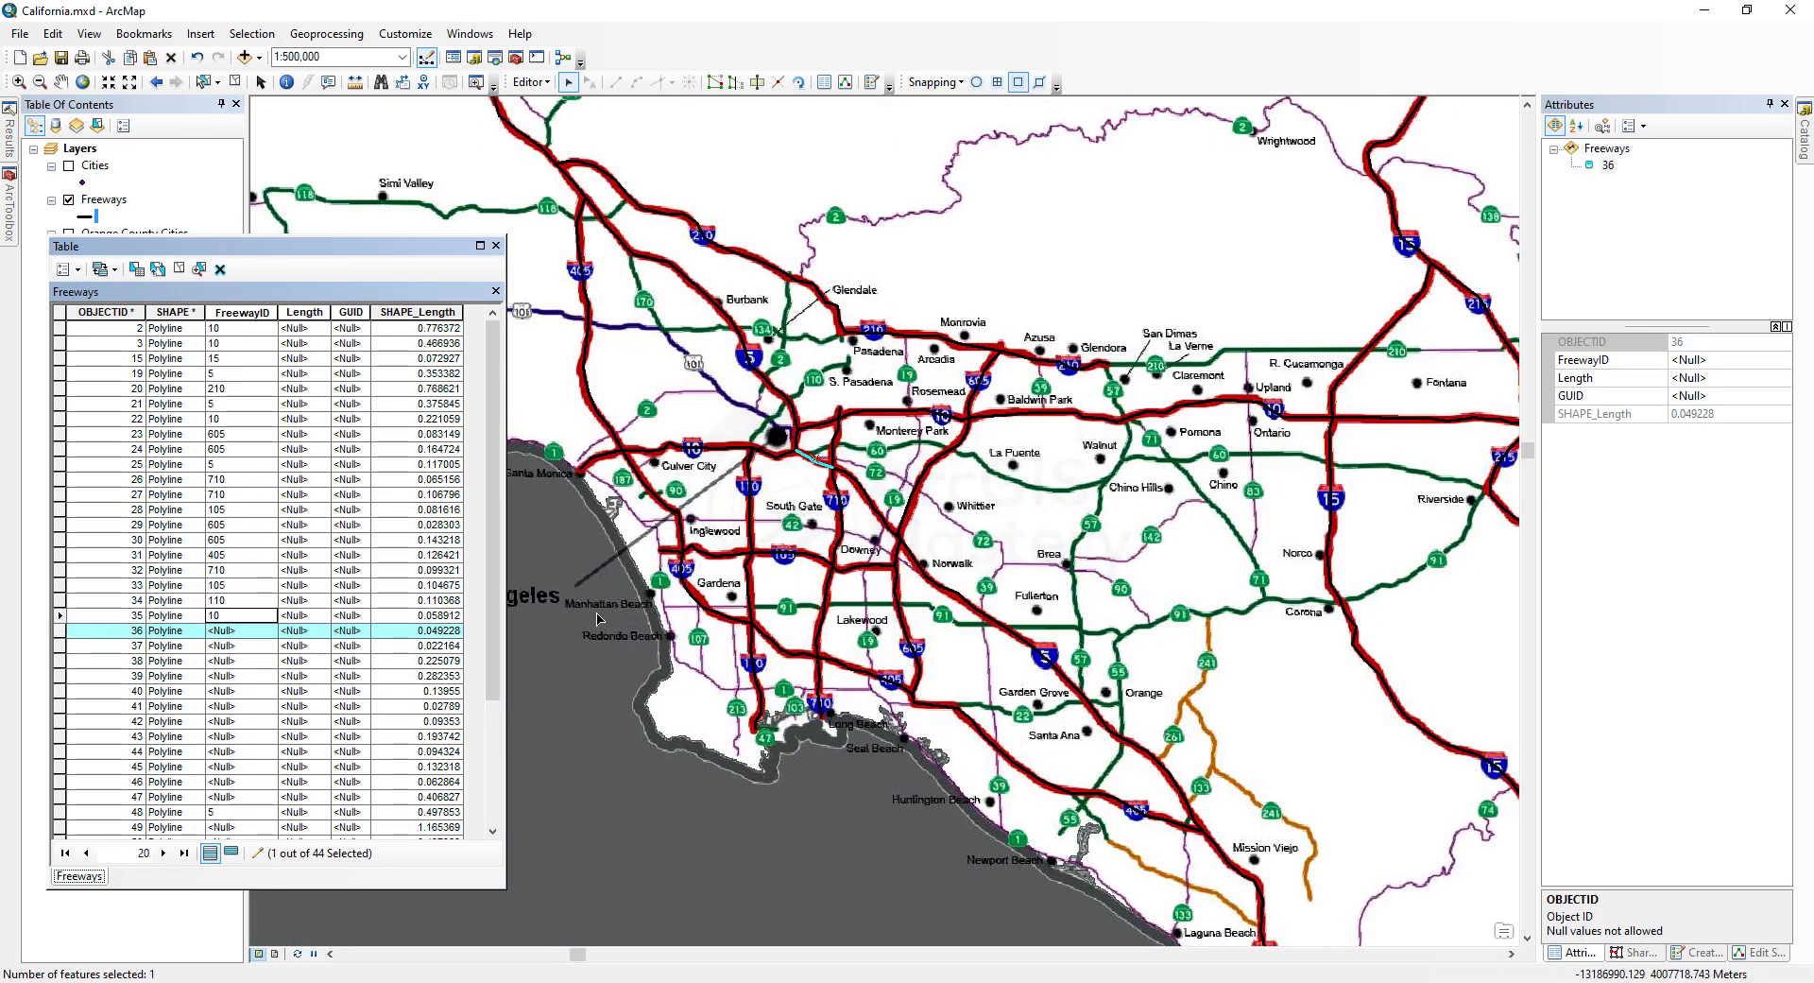
key(Return)
text(10)
key(Return)
text(5)
key(Return)
text(10)
key(Return)
text(405)
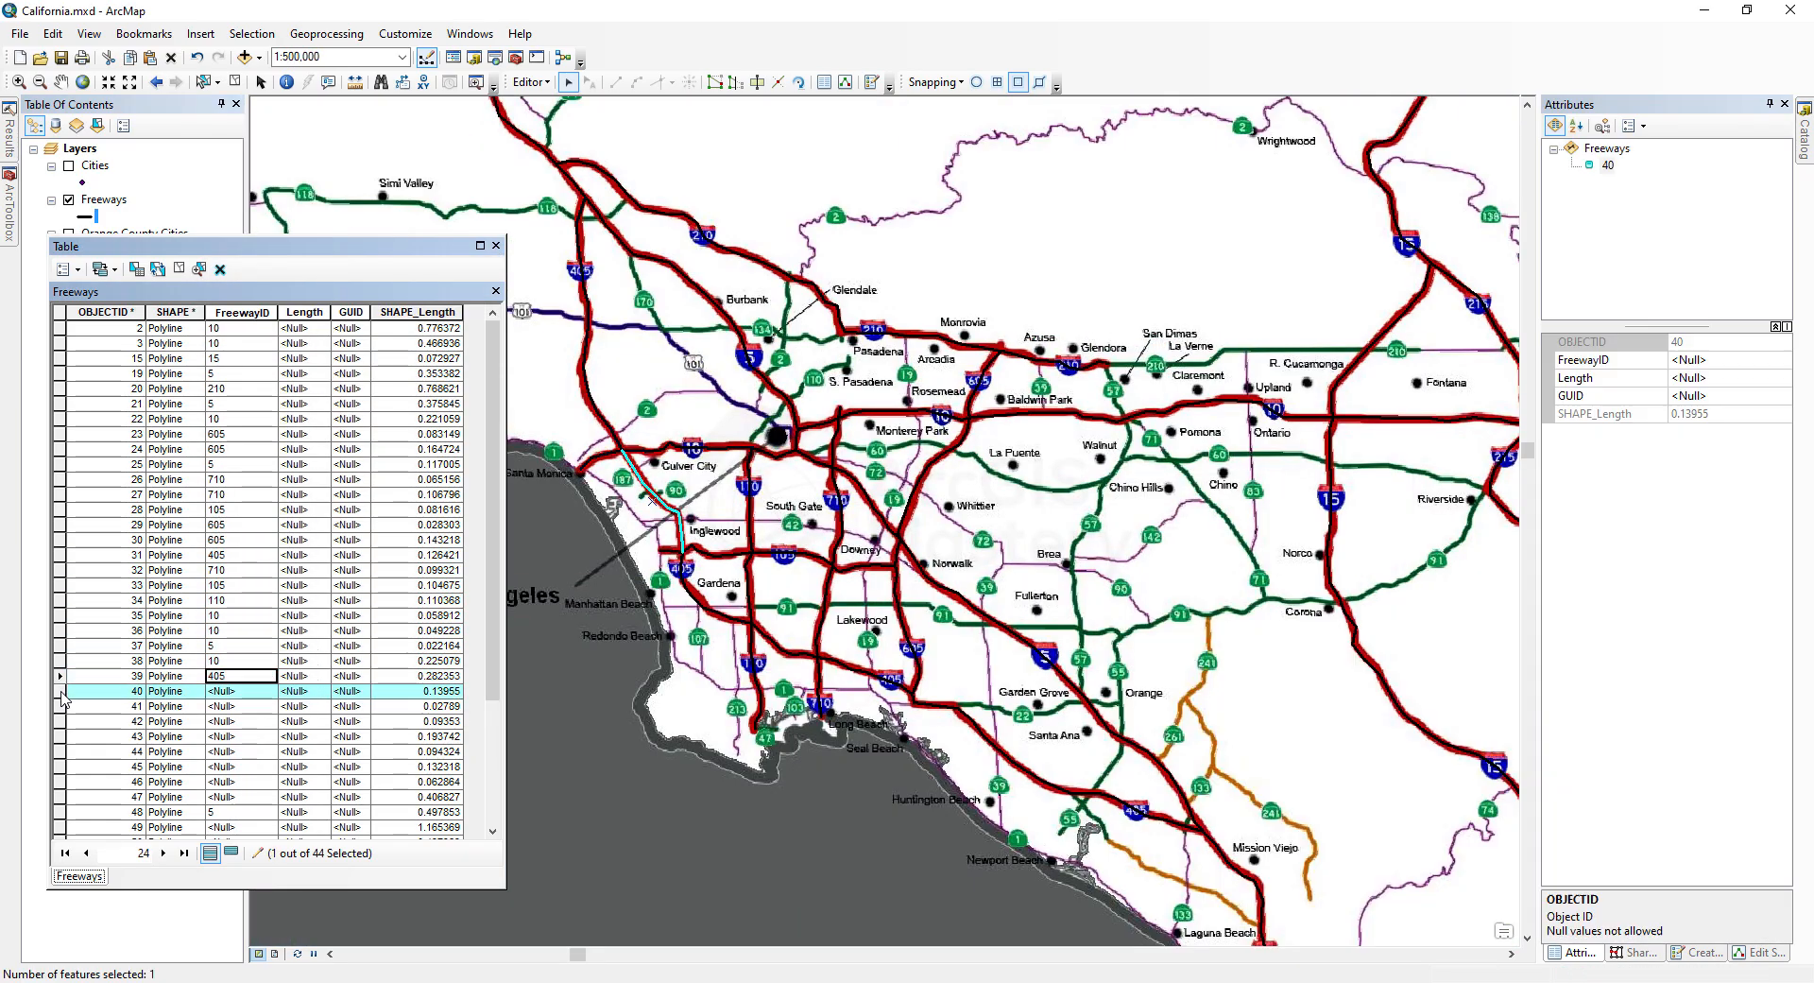
Step: Enter FreewayIDs for records 40 through 47, using 405, 105, 110 and 710 as matched on the map
click(240, 691)
text(405)
click(61, 706)
click(240, 705)
text(105)
click(61, 721)
click(240, 721)
text(105)
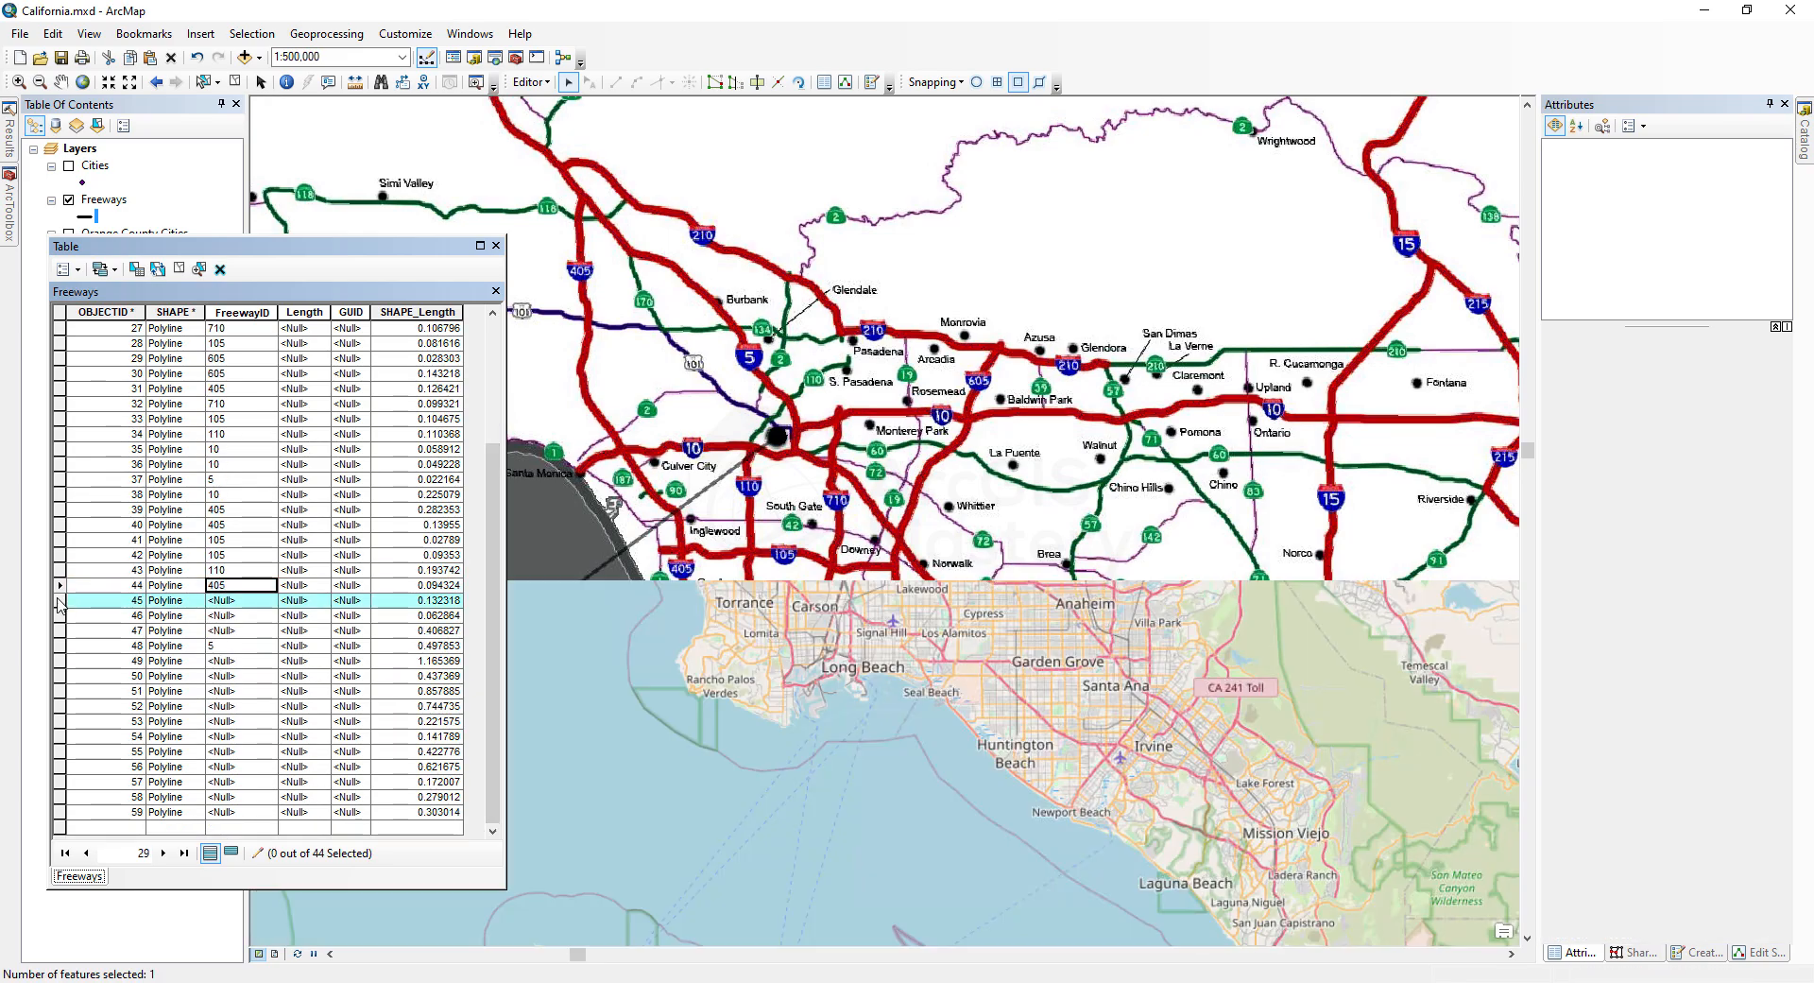
click(61, 615)
click(62, 601)
click(236, 601)
text(405)
click(61, 616)
click(236, 616)
text(710)
click(60, 631)
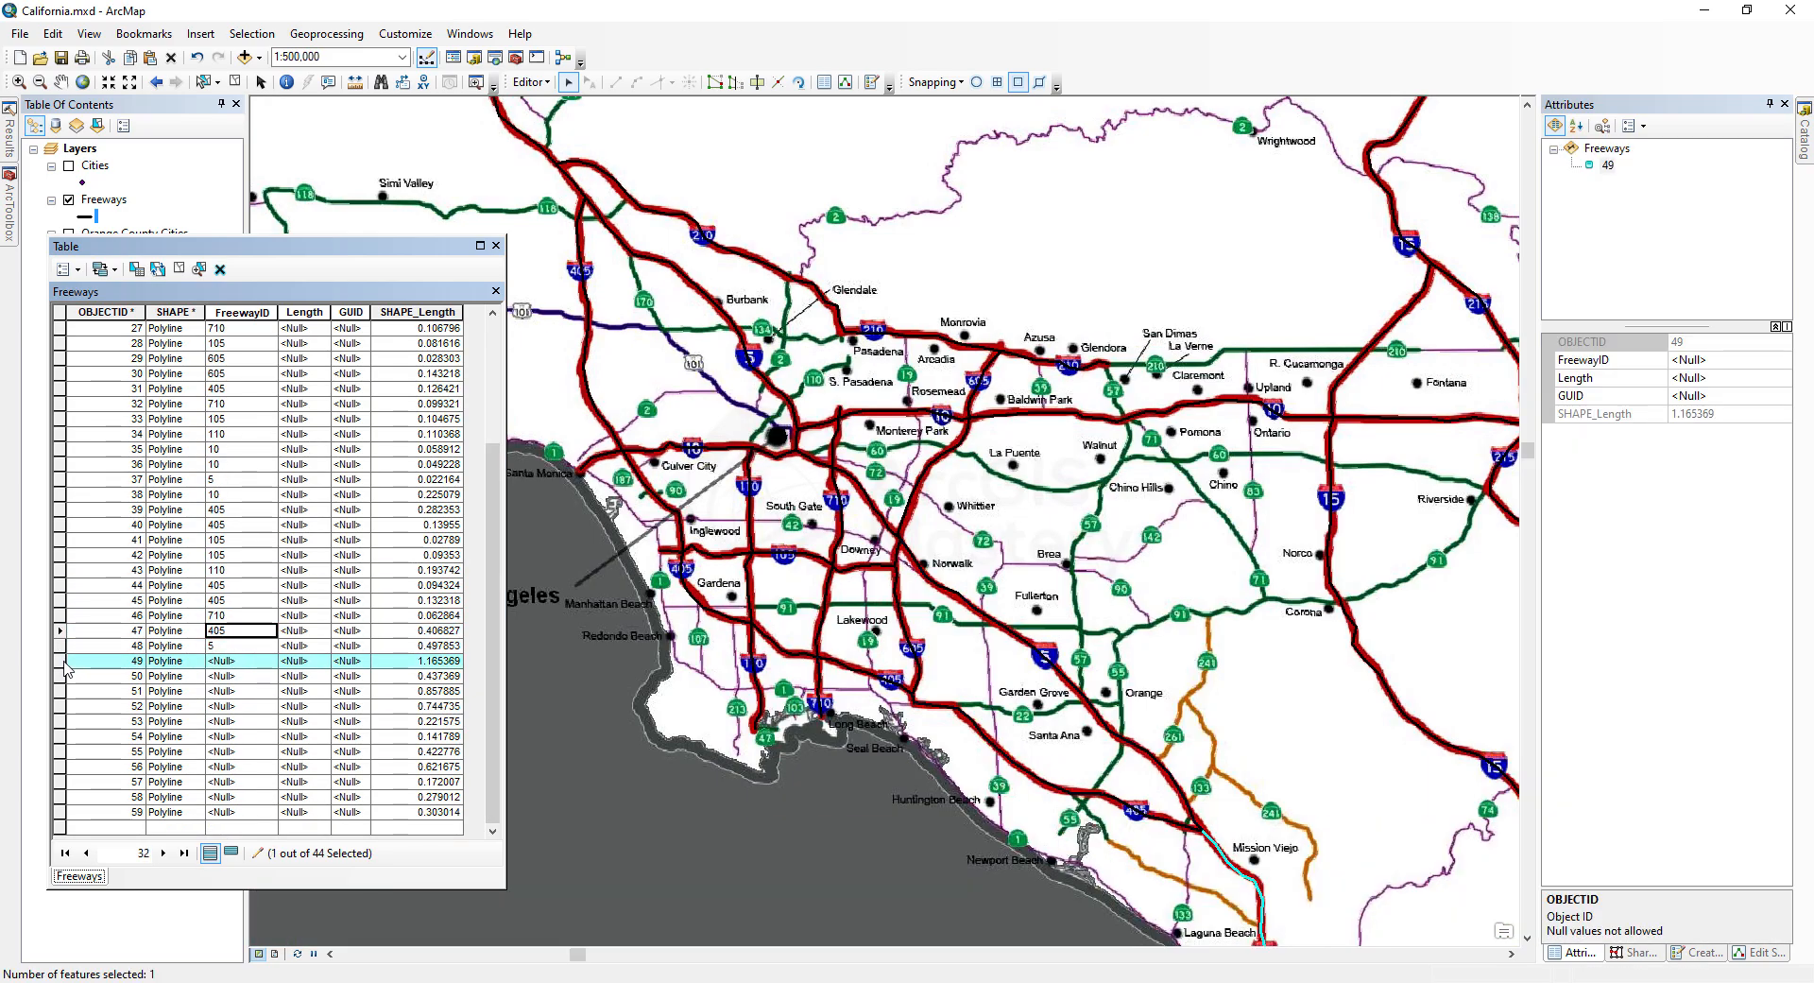
Step: Enter FreewayIDs for records 48 through 59, using 5, 15, 215 and 805 as matched on the map
click(236, 661)
text(5)
click(60, 676)
click(238, 675)
text(15)
key(Return)
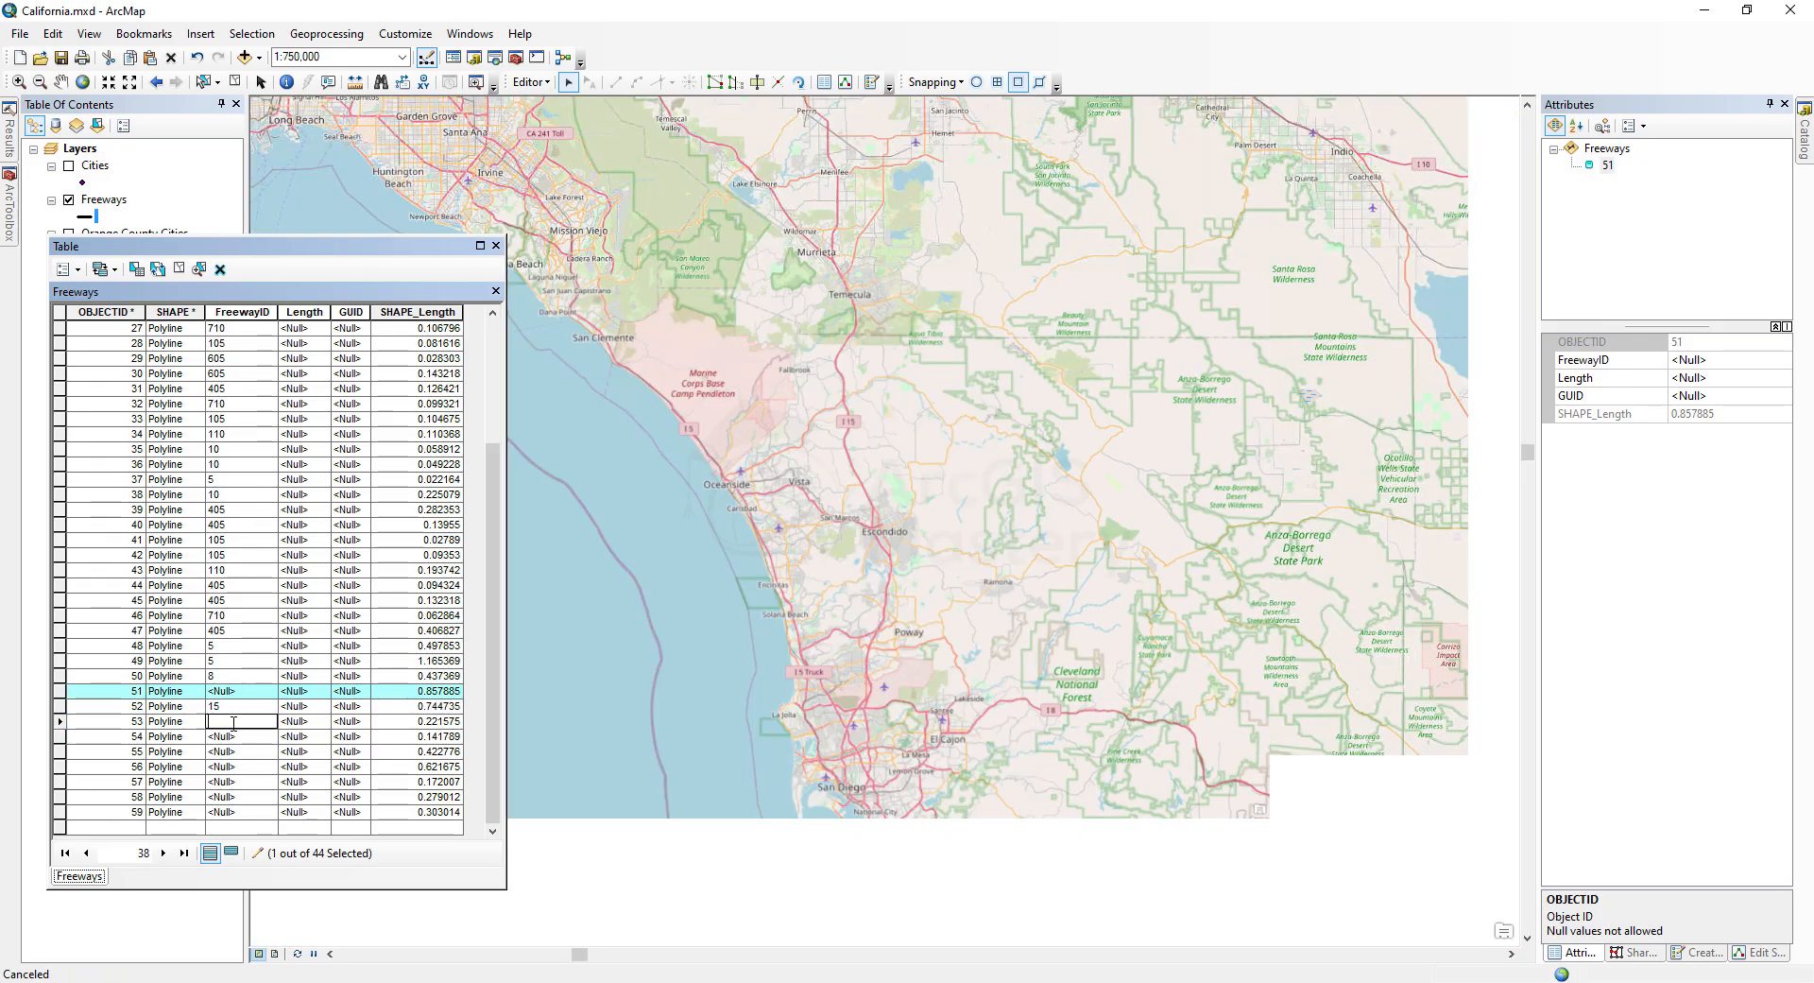
text(215)
click(60, 736)
text(15)
click(59, 751)
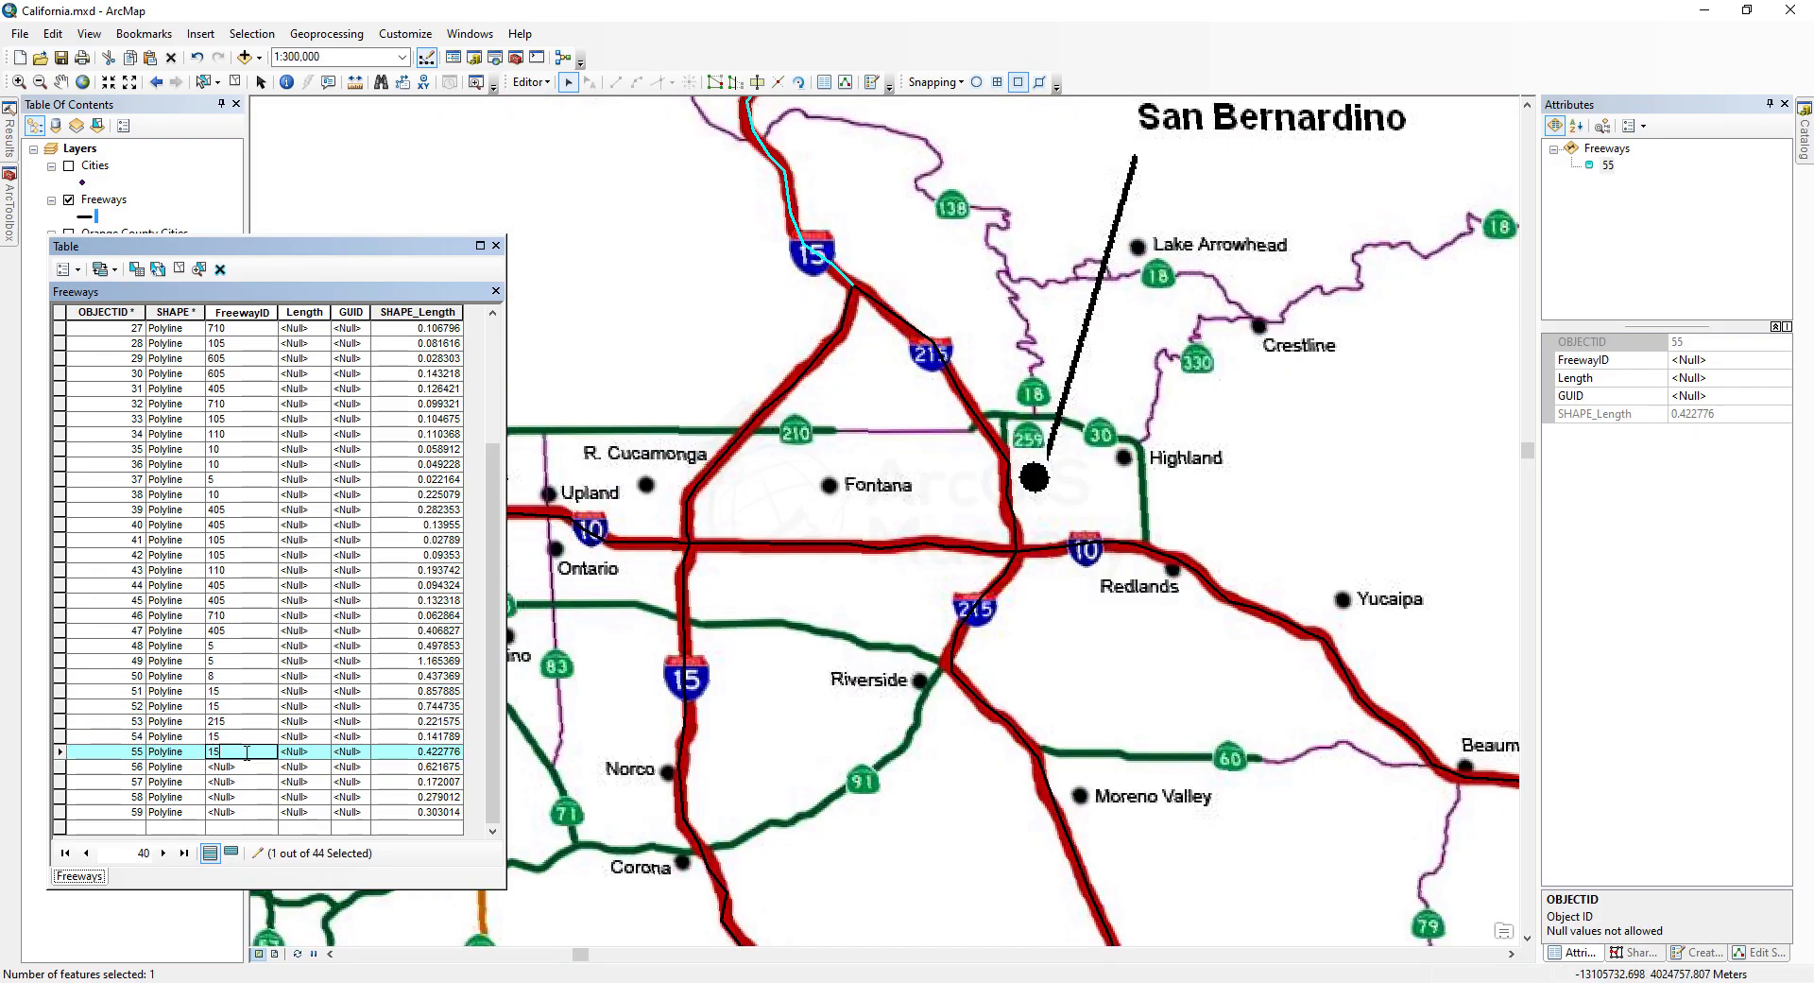
text(15)
click(59, 766)
text(215)
click(60, 782)
text(805)
click(60, 811)
click(225, 812)
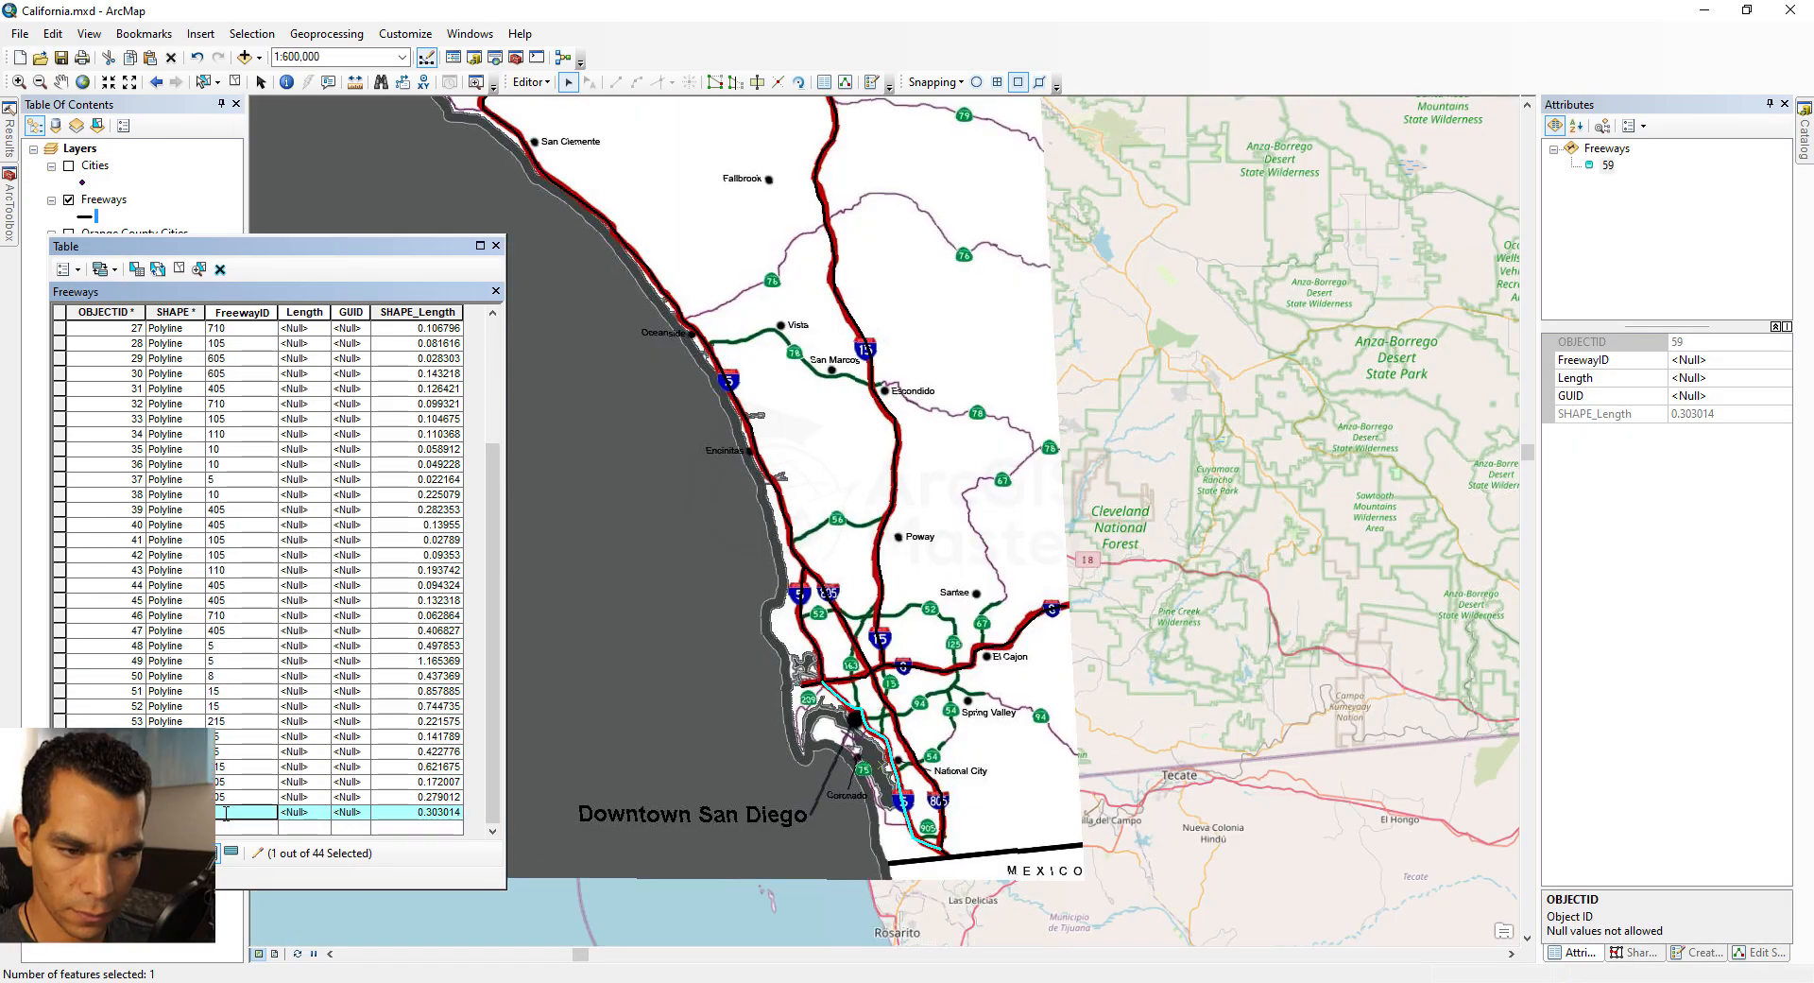
text(5)
key(Return)
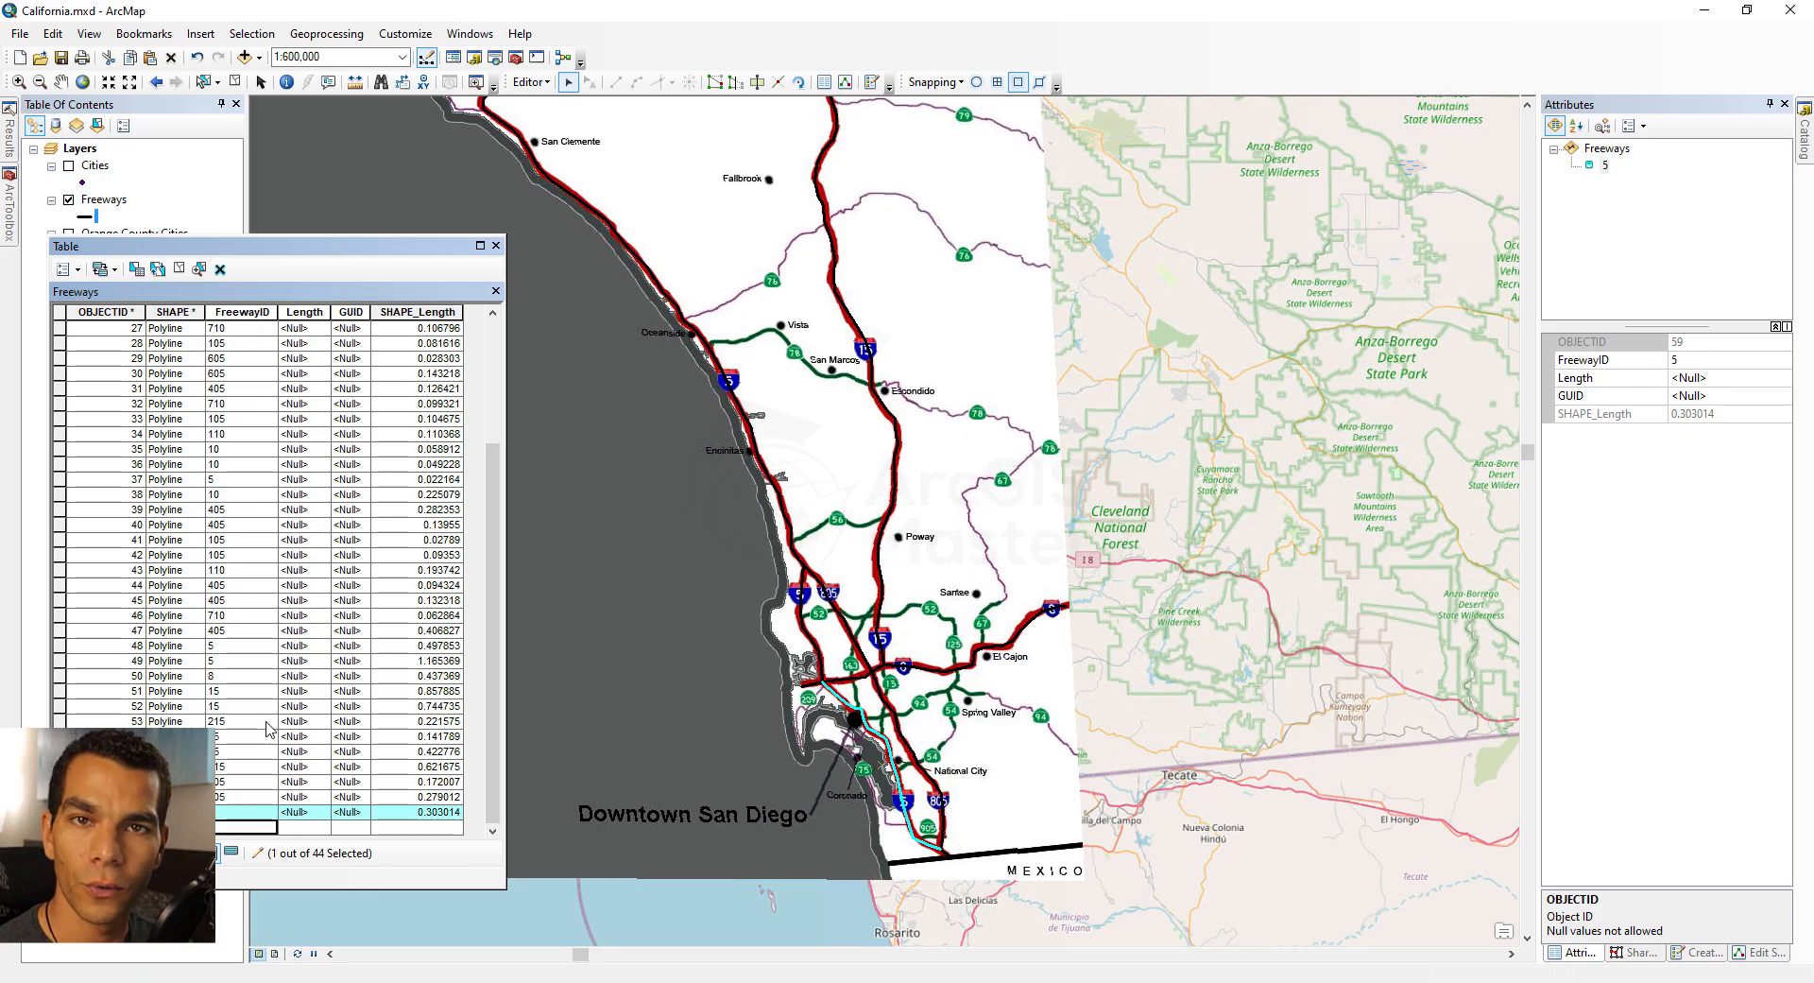
Step: Clear the selection and calculate the Length field's geometry for all freeways in Miles US
drag(333, 312, 349, 312)
click(316, 317)
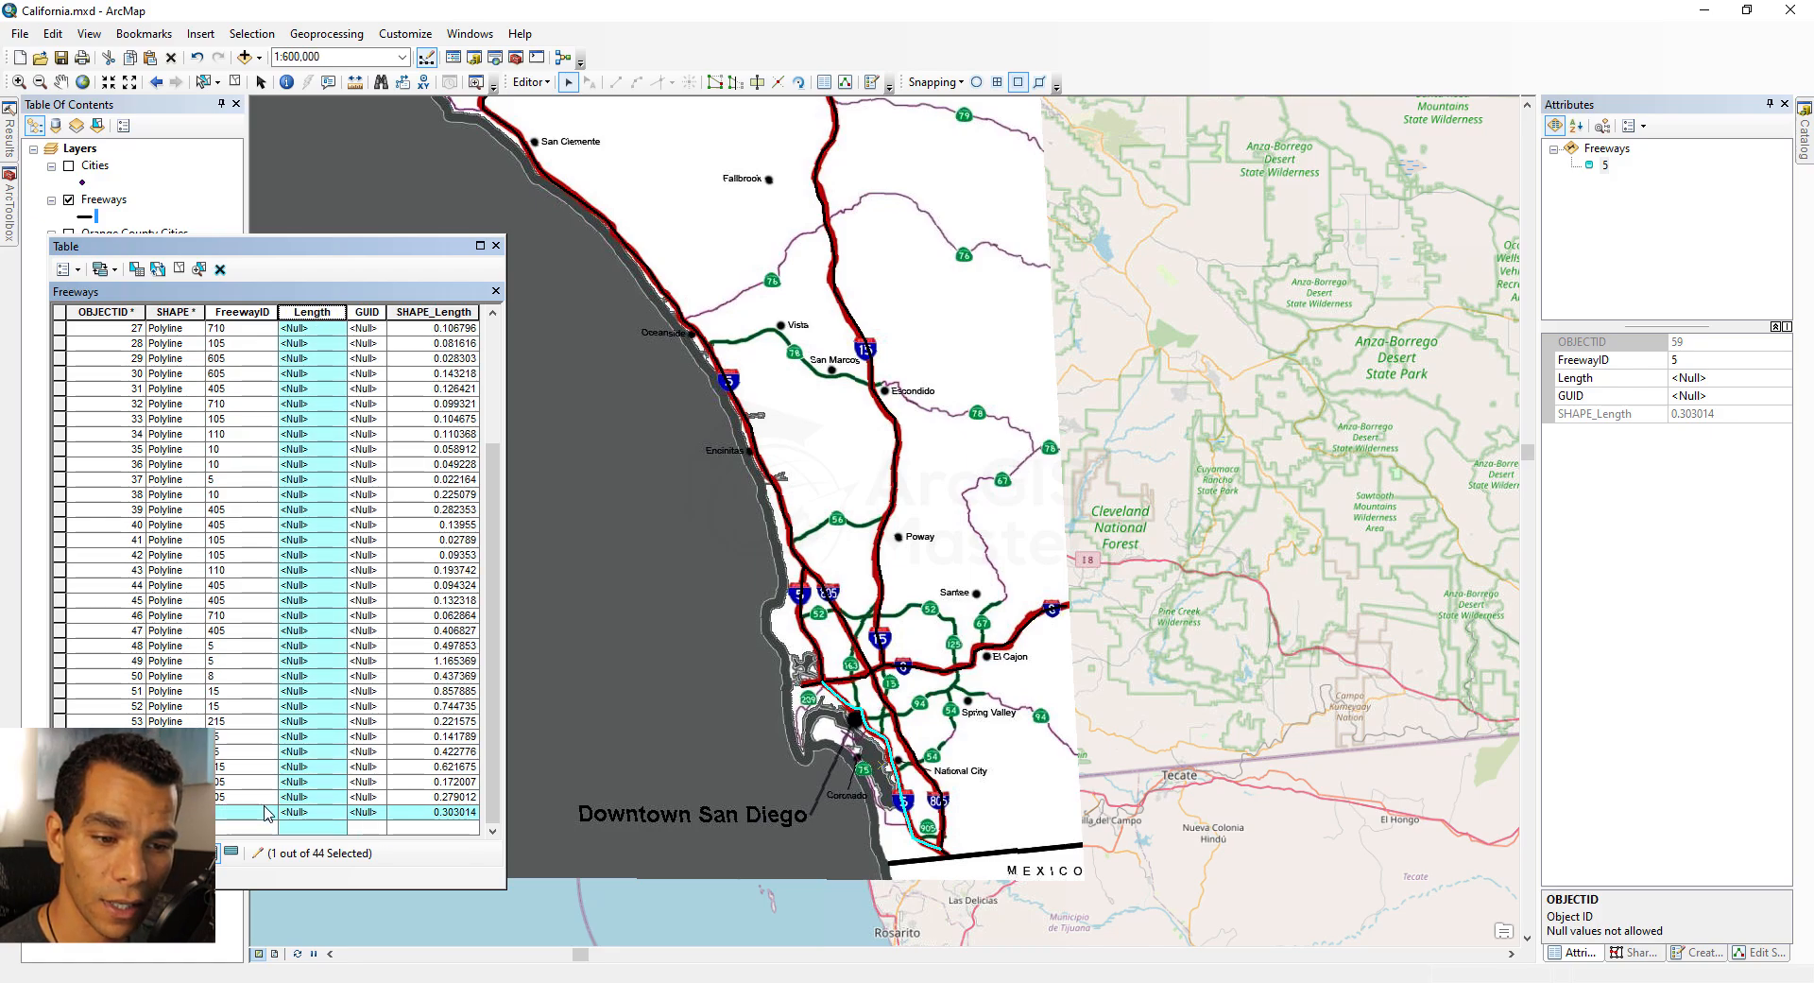
click(180, 270)
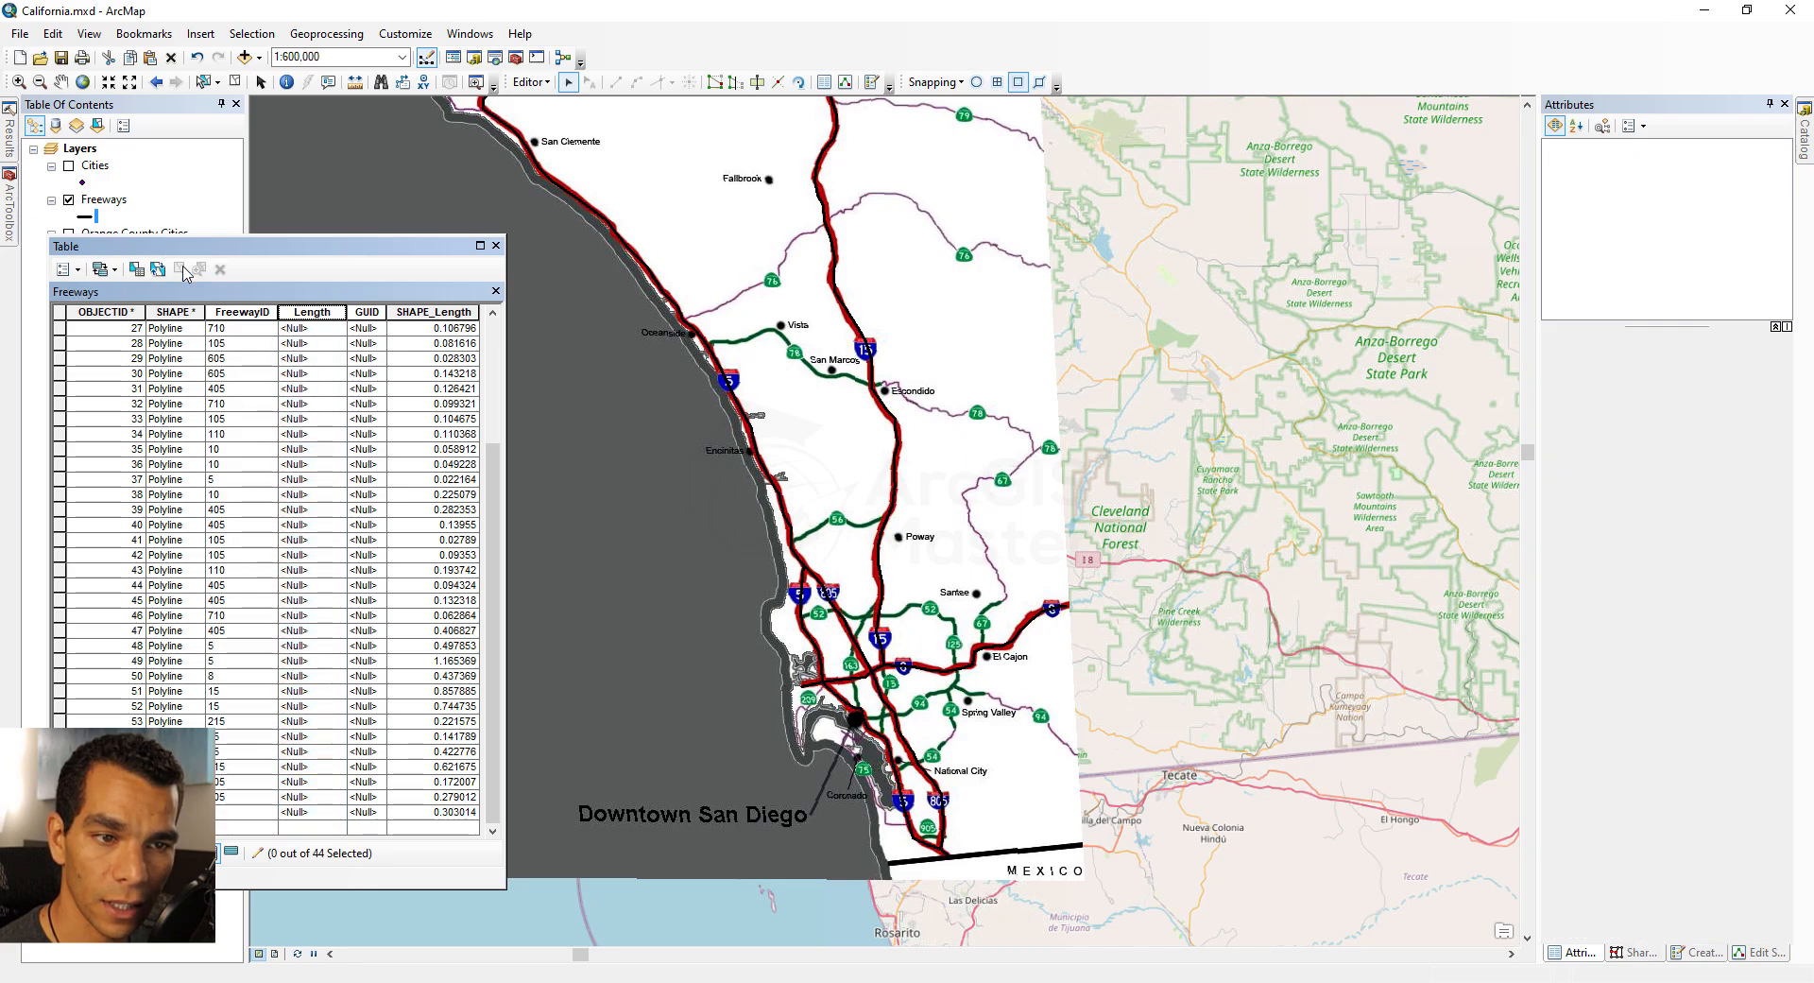
click(313, 318)
right_click(315, 321)
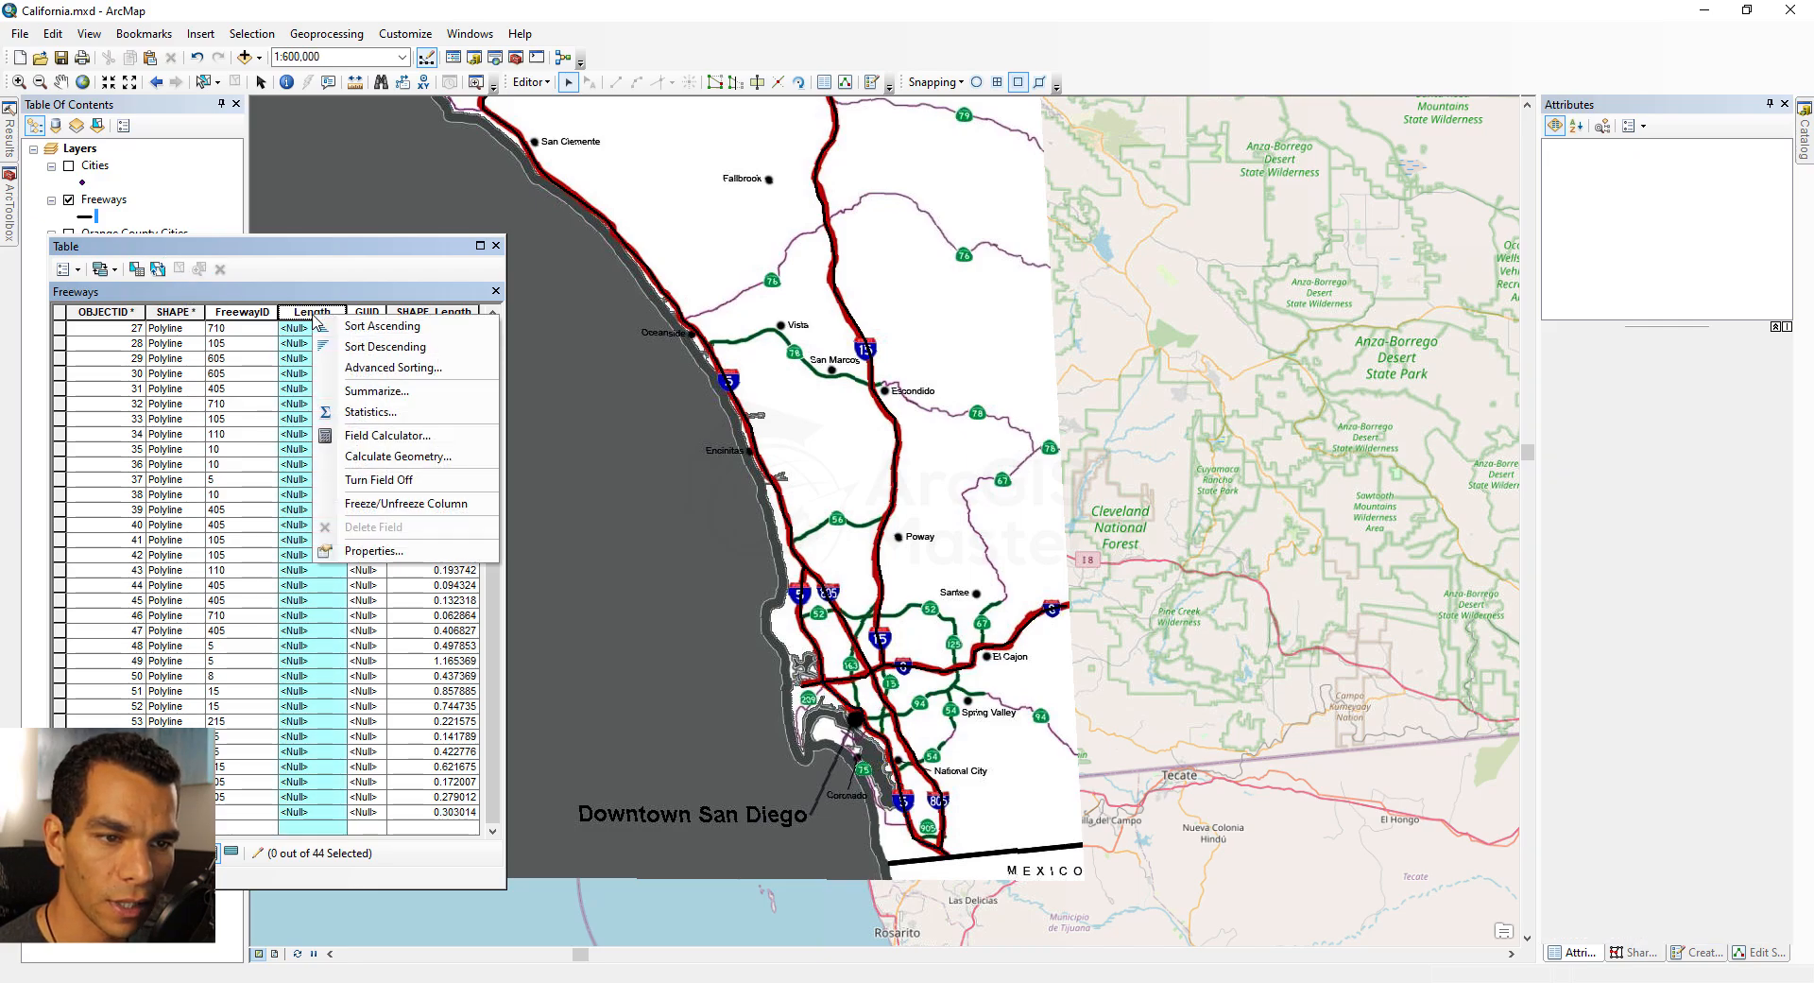
click(401, 457)
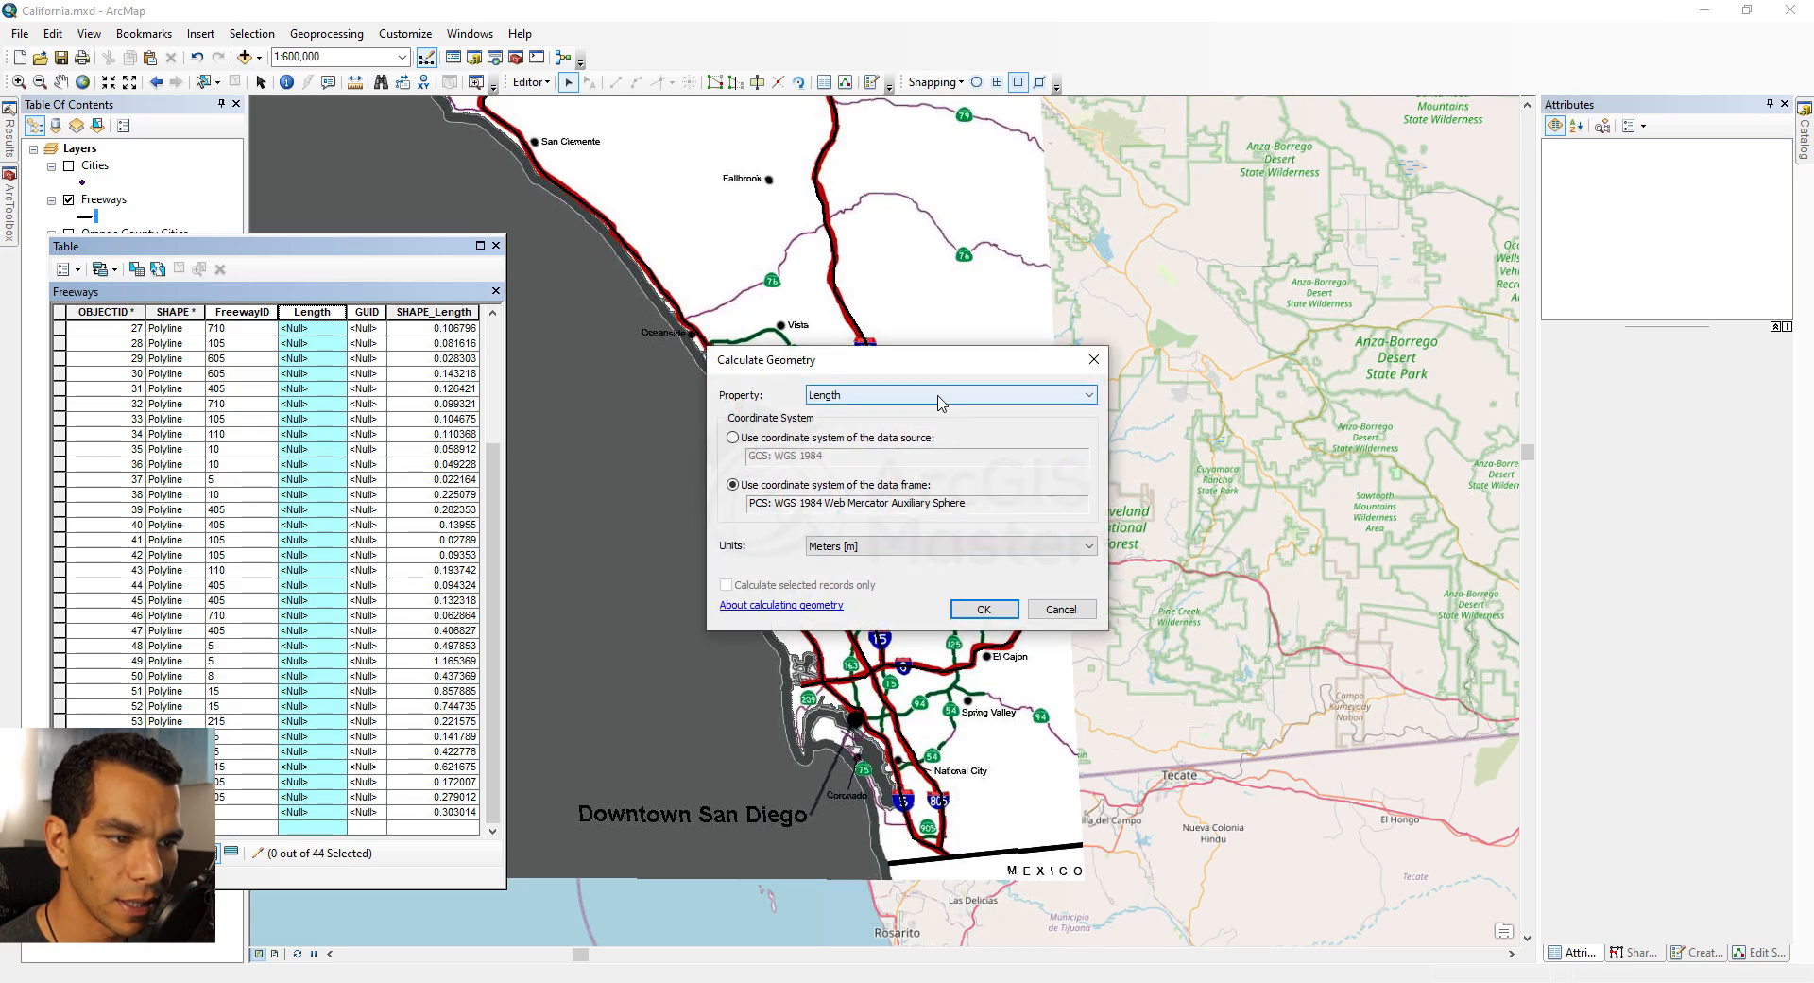
click(921, 547)
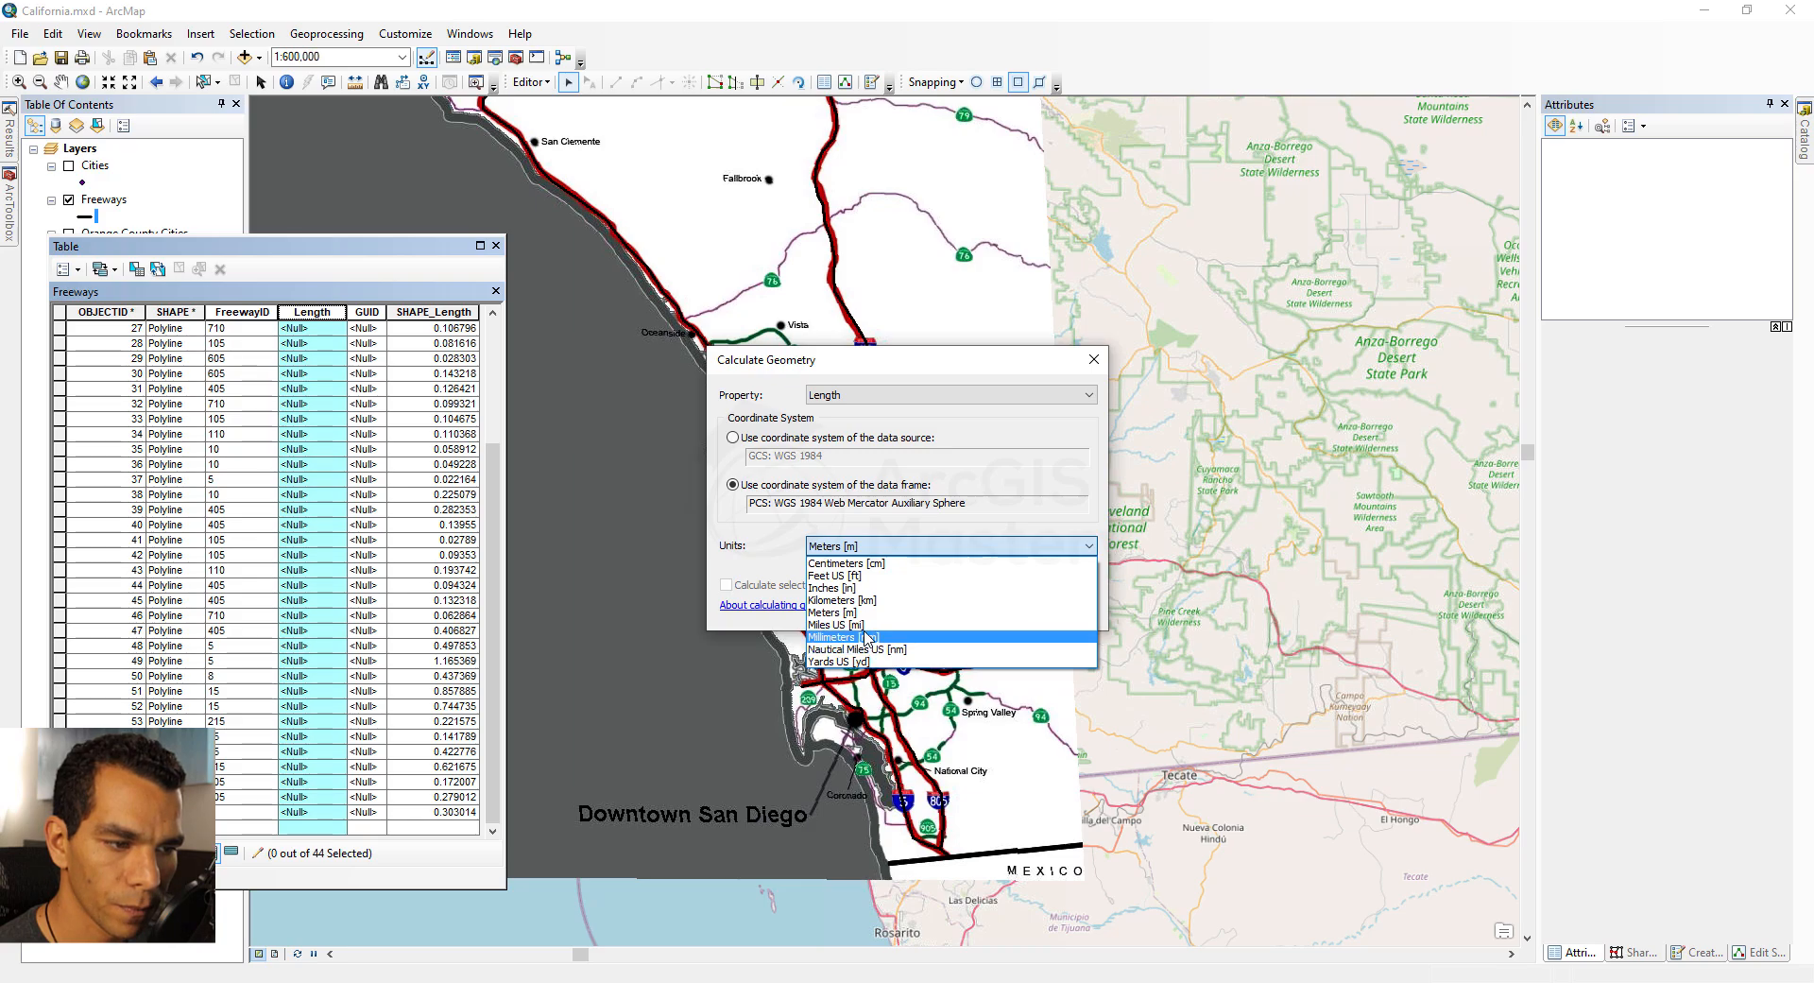
click(874, 624)
click(983, 609)
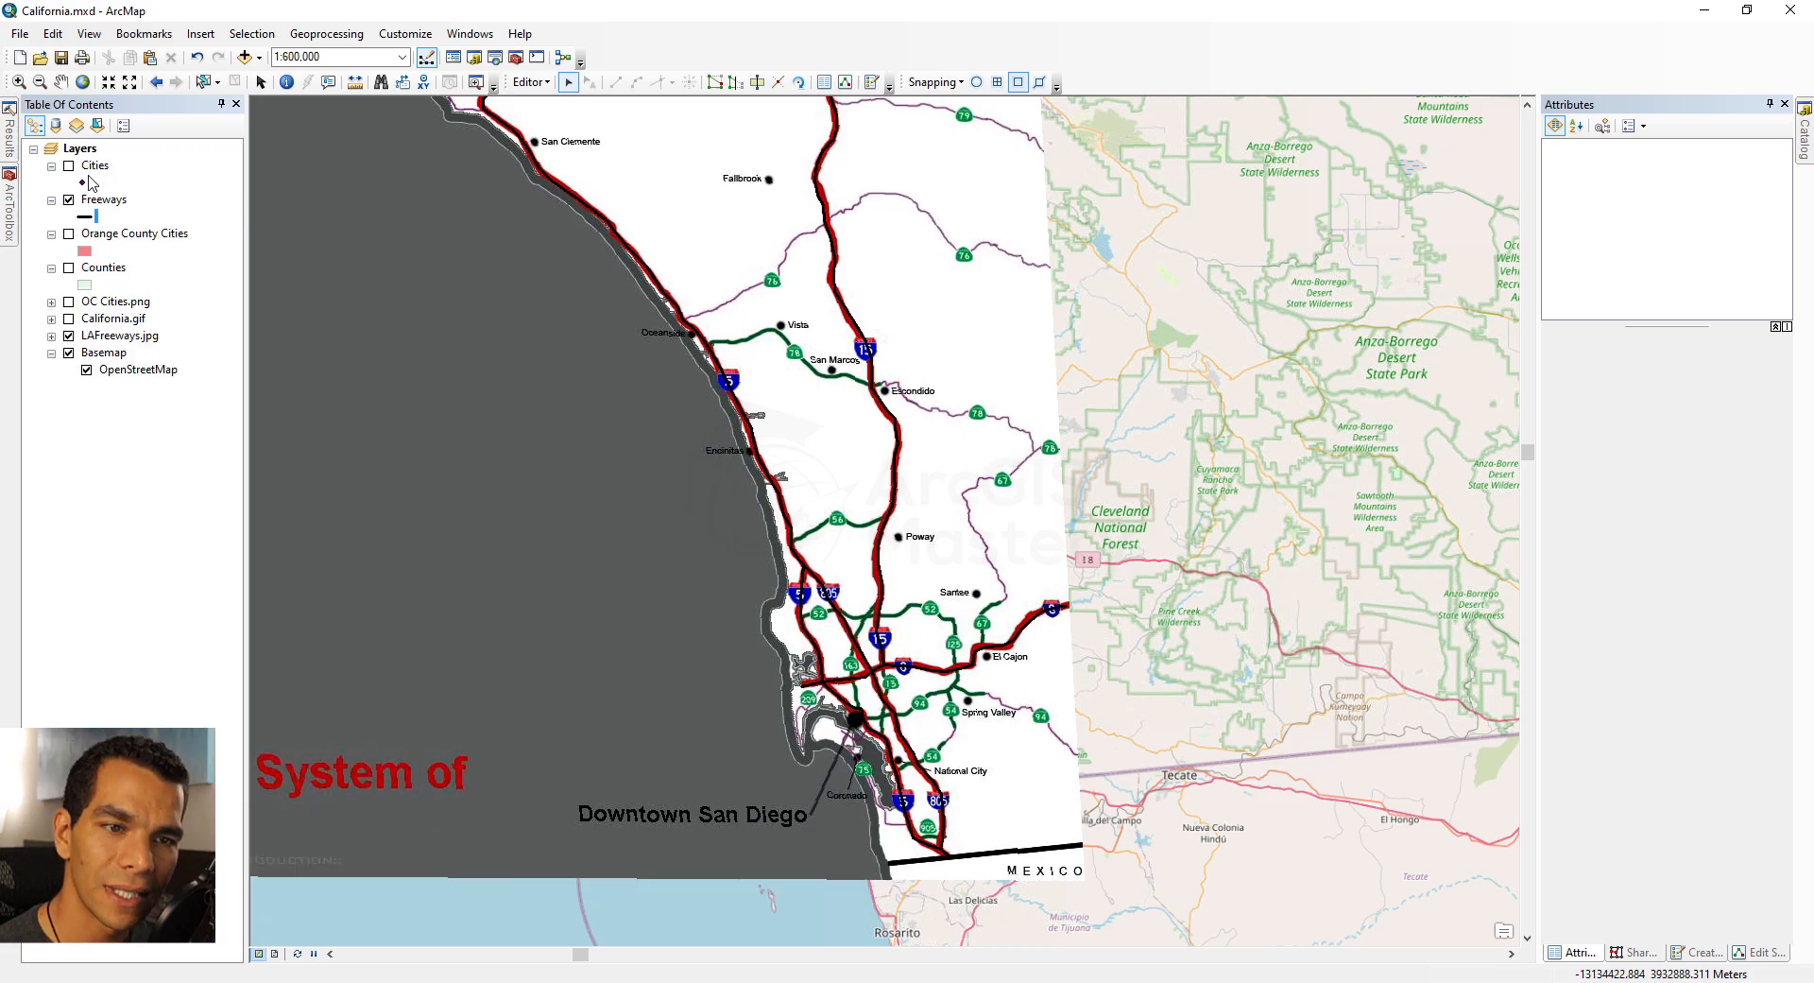
Step: Open the Cities attribute table and calculate the Lat field as the point Y coordinate in decimal degrees
right_click(95, 168)
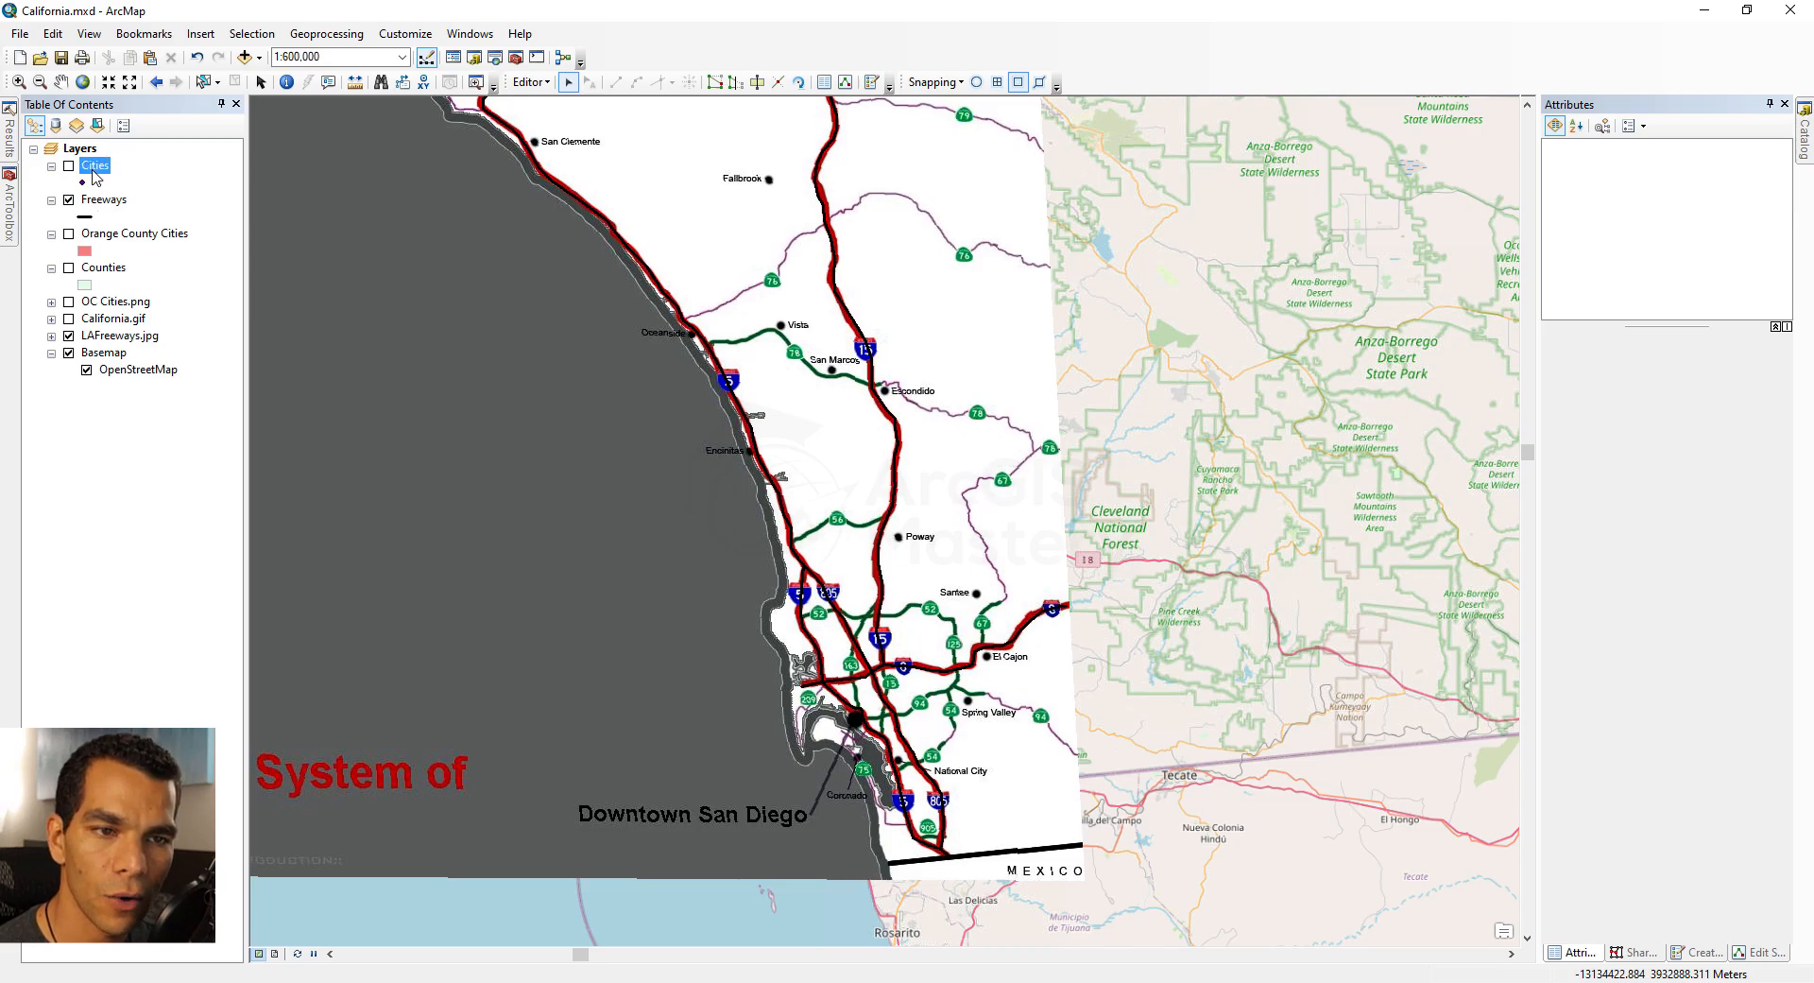
click(175, 232)
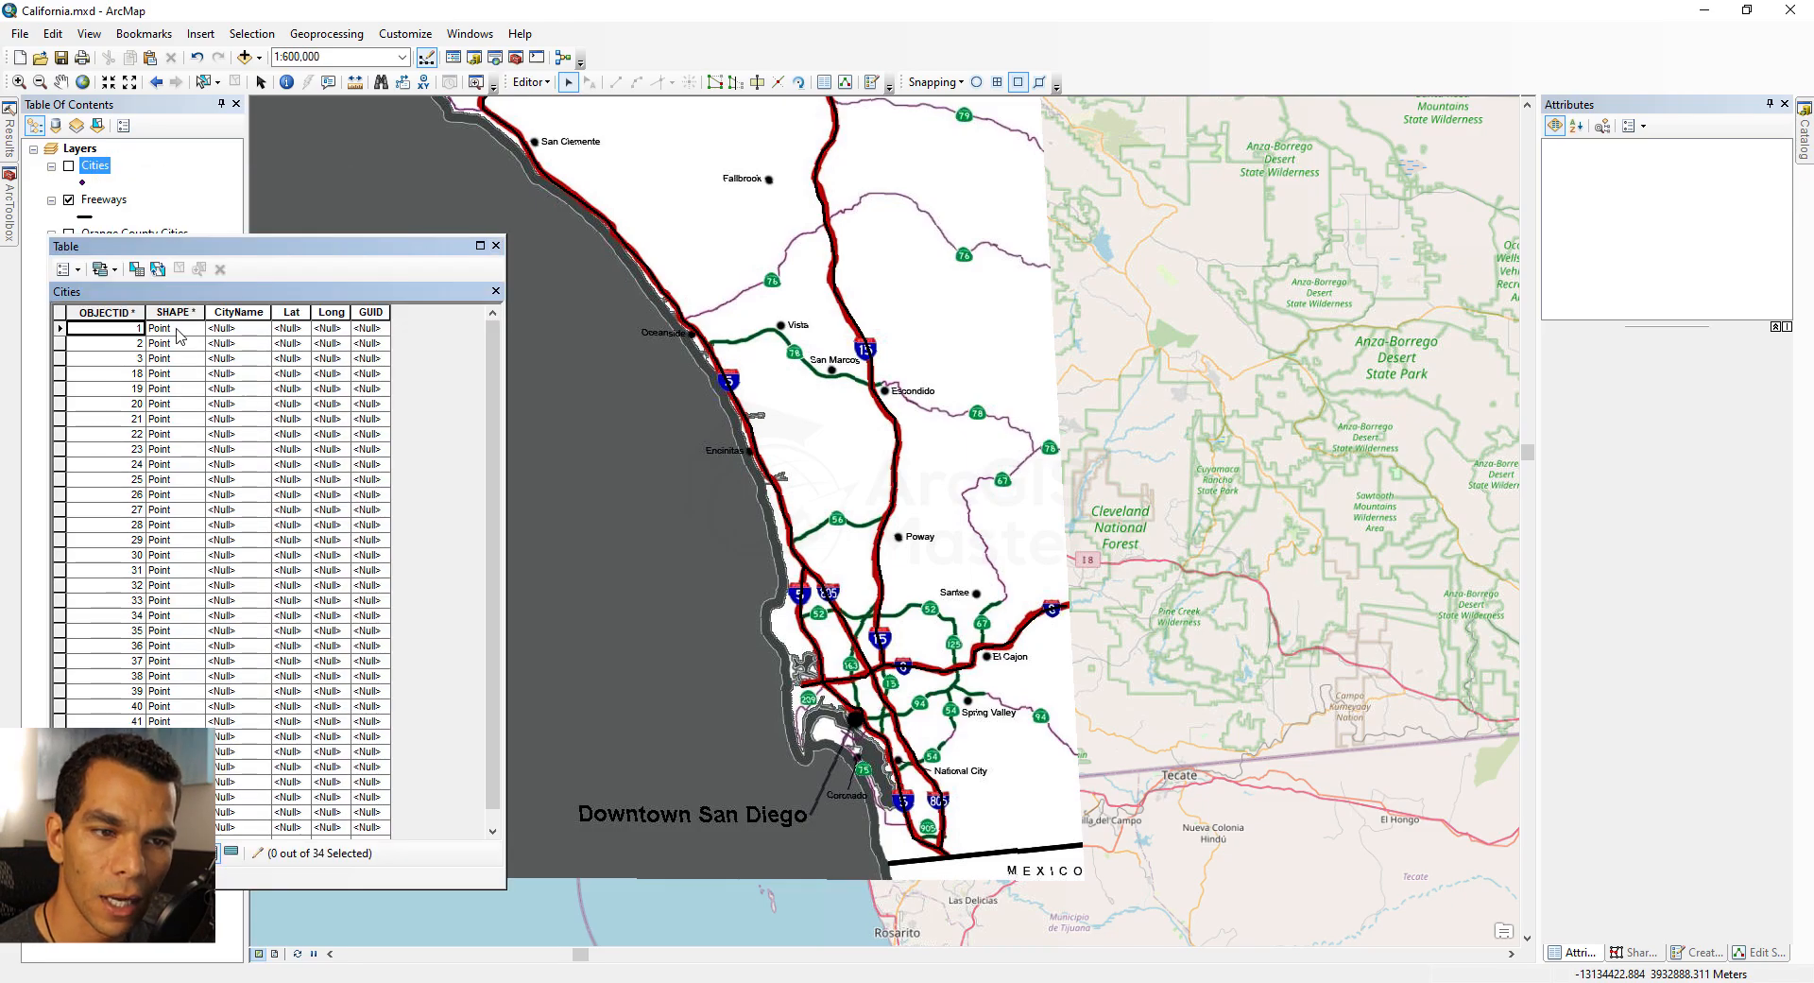
click(292, 313)
right_click(294, 316)
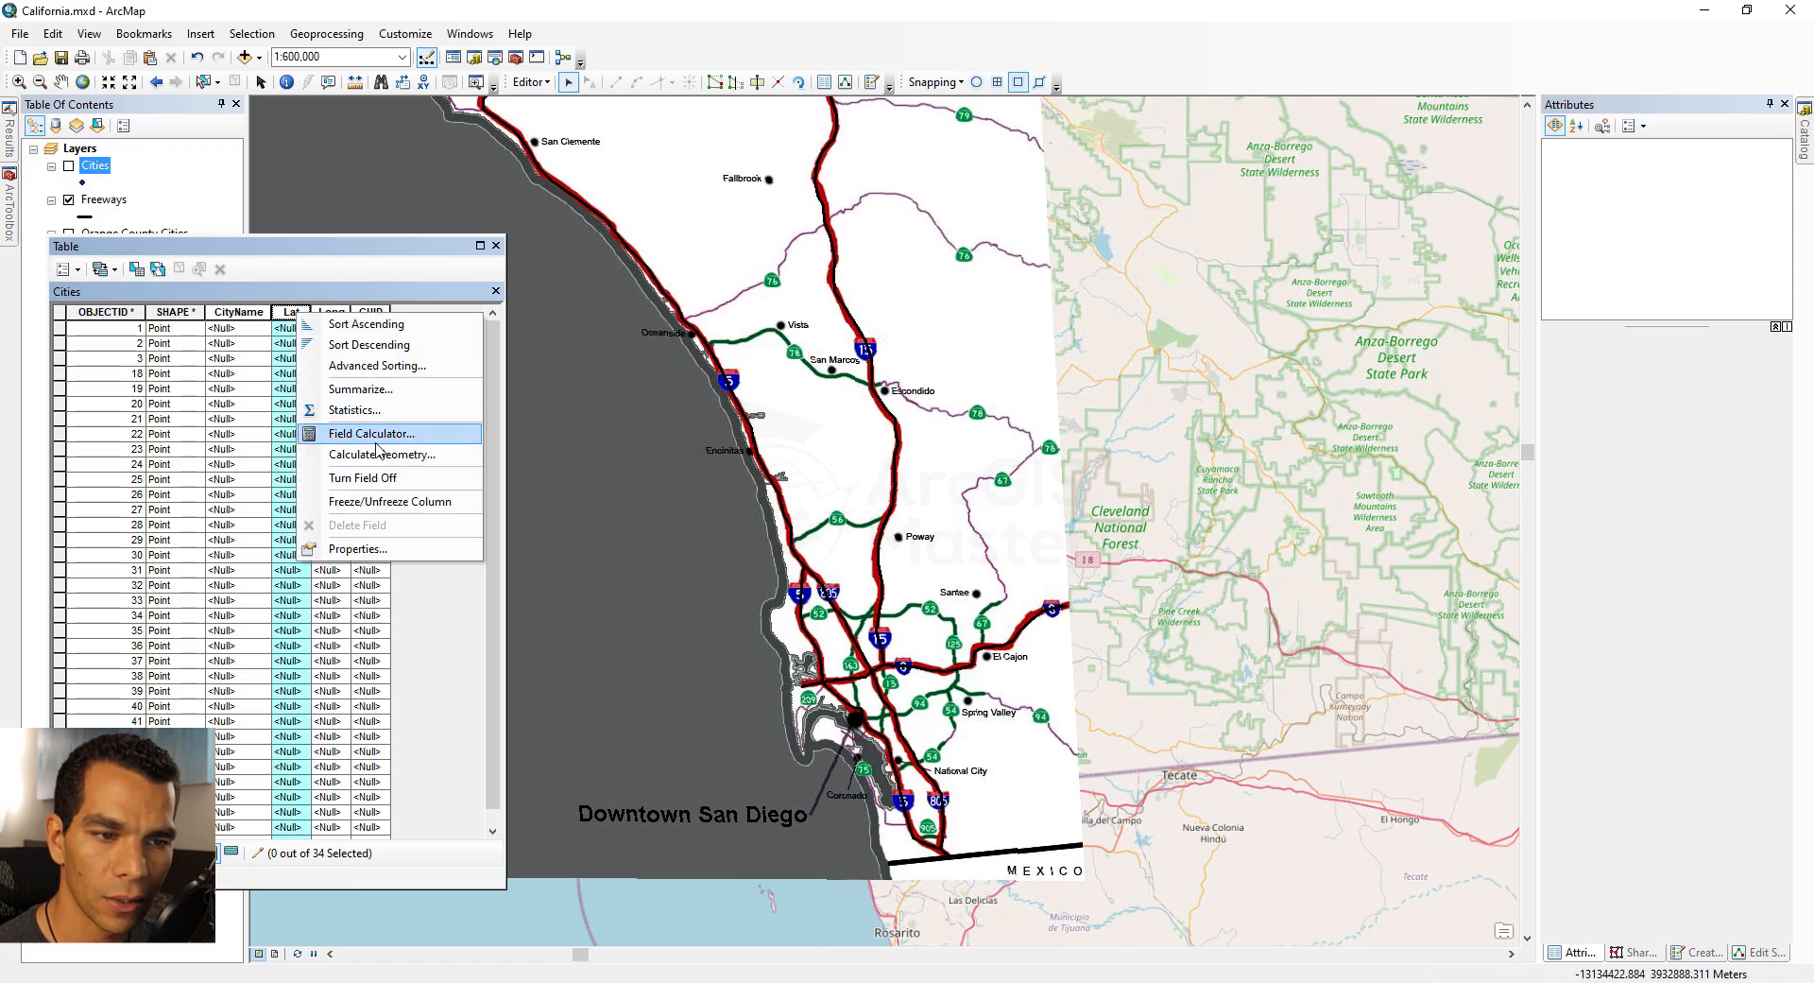
click(333, 455)
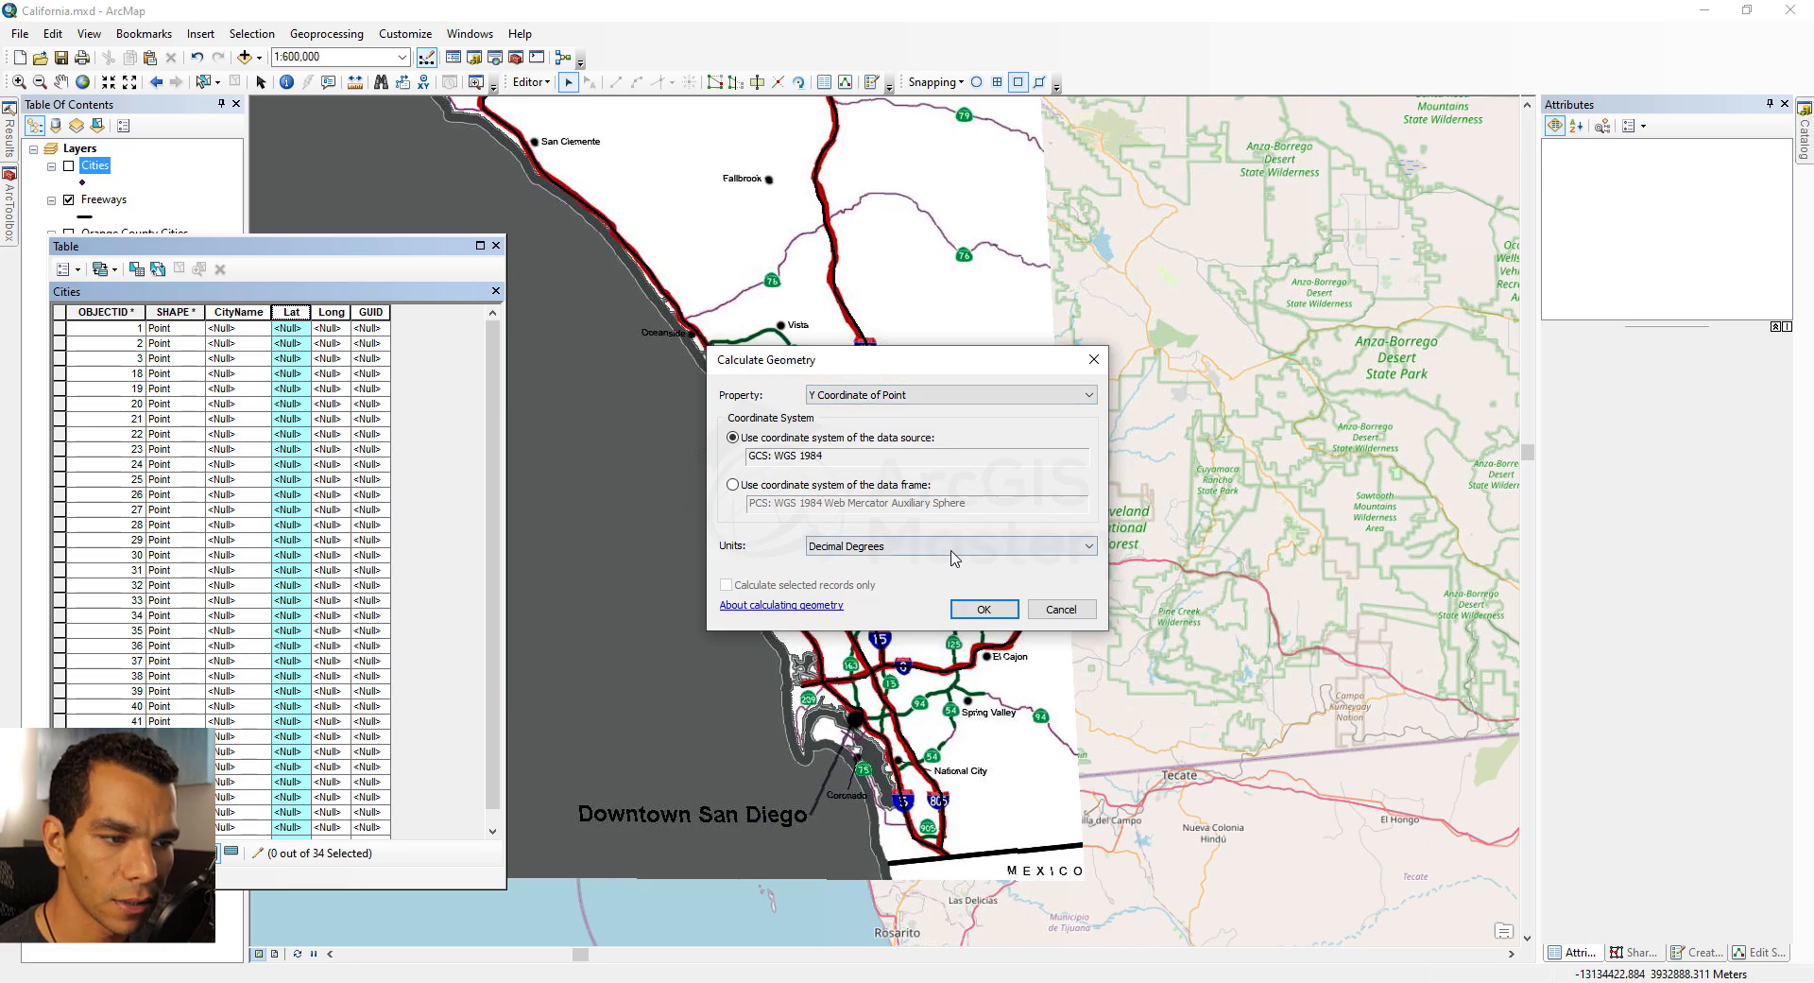
click(984, 608)
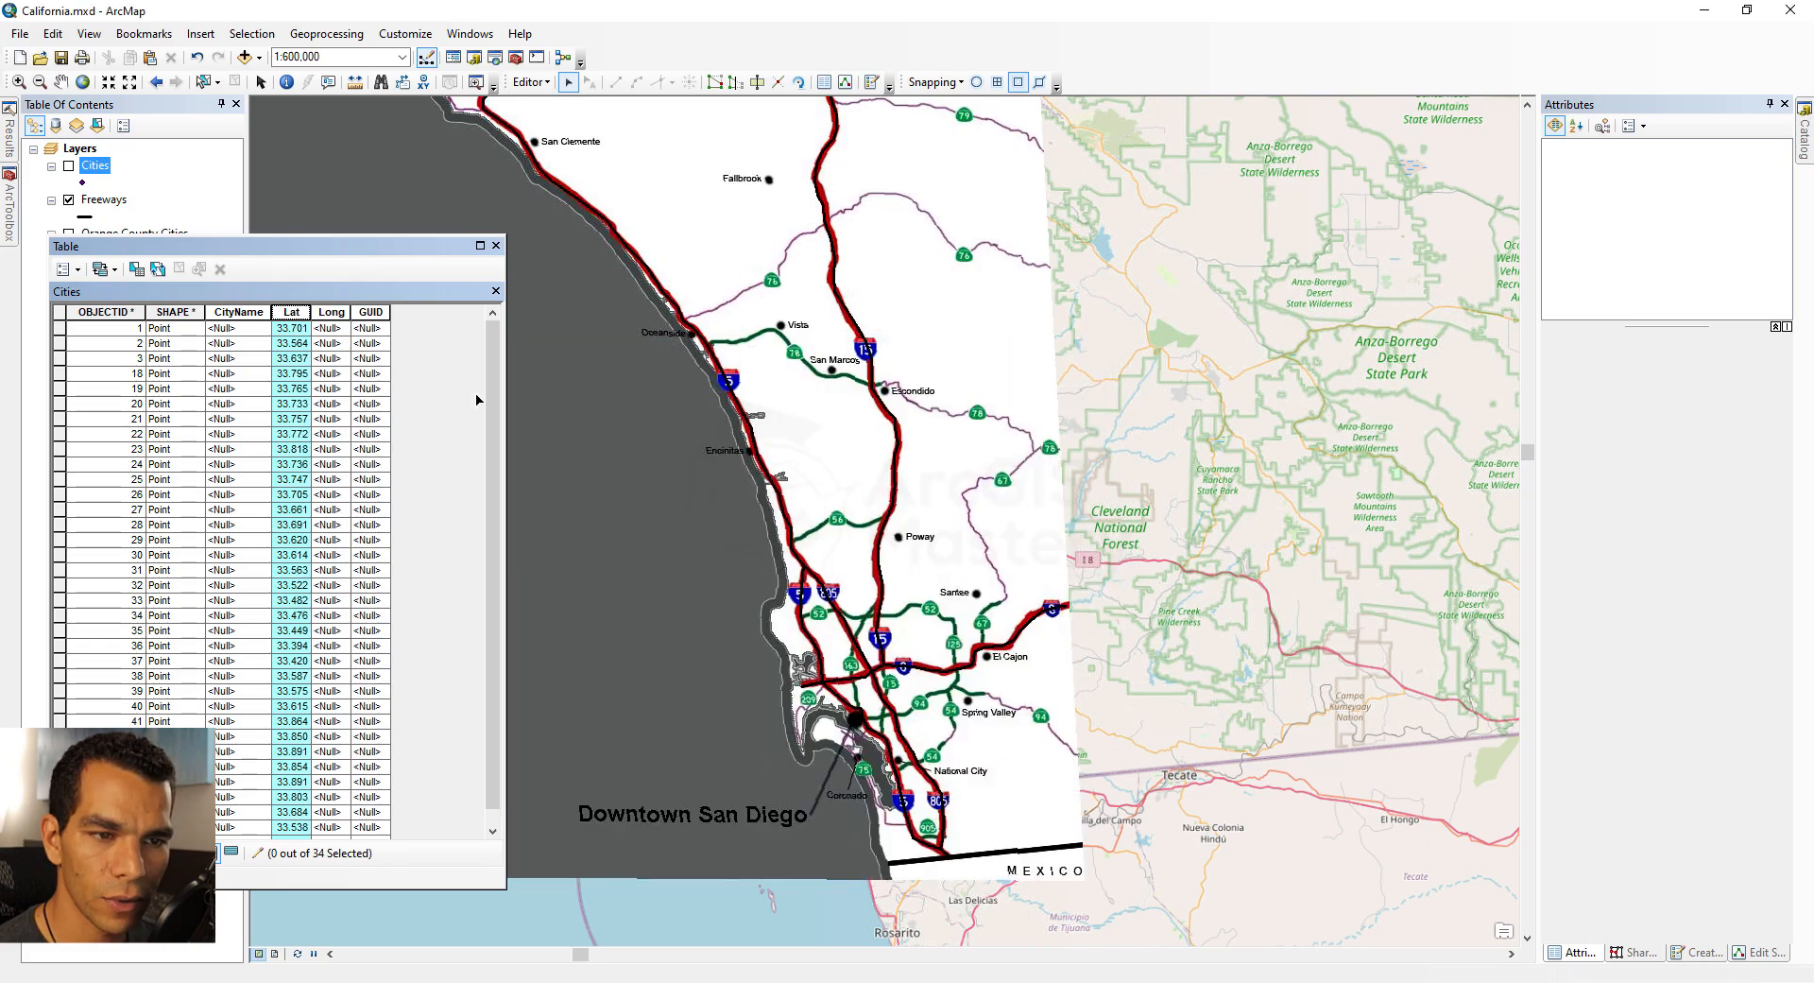
Step: Calculate the Long field as the point X coordinate in decimal degrees
mouse_move(350, 310)
mouse_down()
mouse_move(380, 311)
mouse_move(337, 312)
mouse_up()
click(371, 313)
right_click(370, 321)
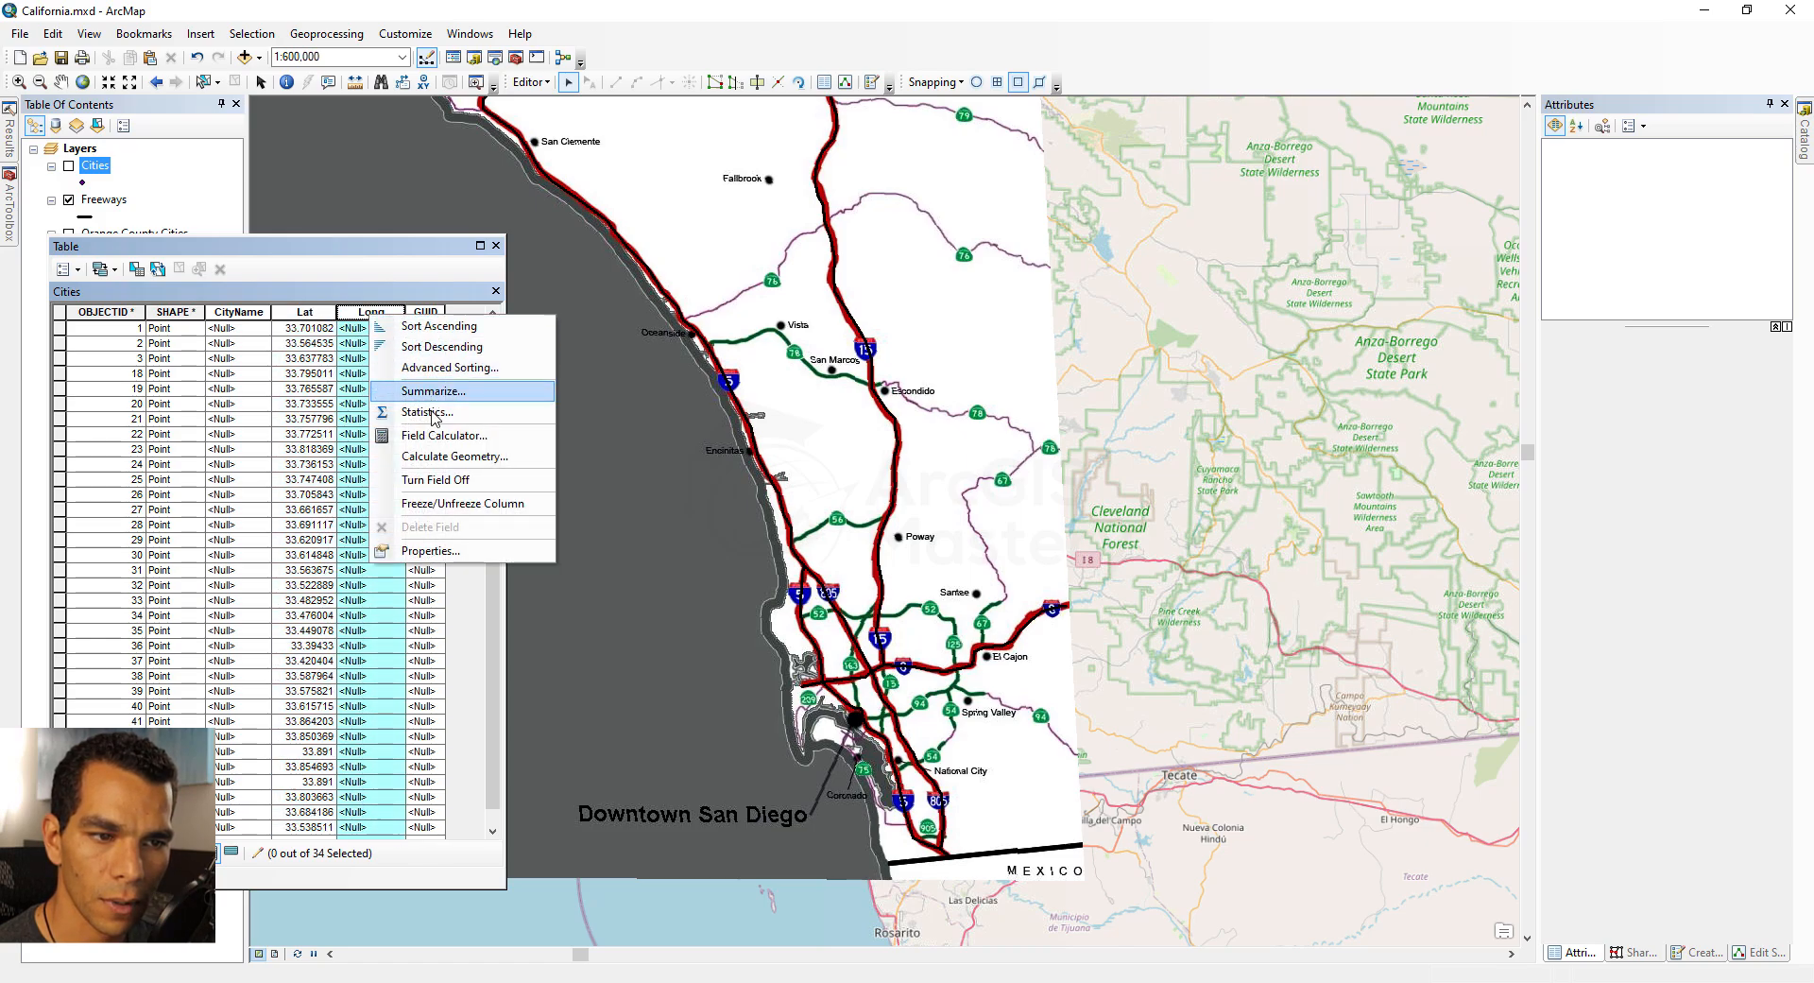
click(439, 456)
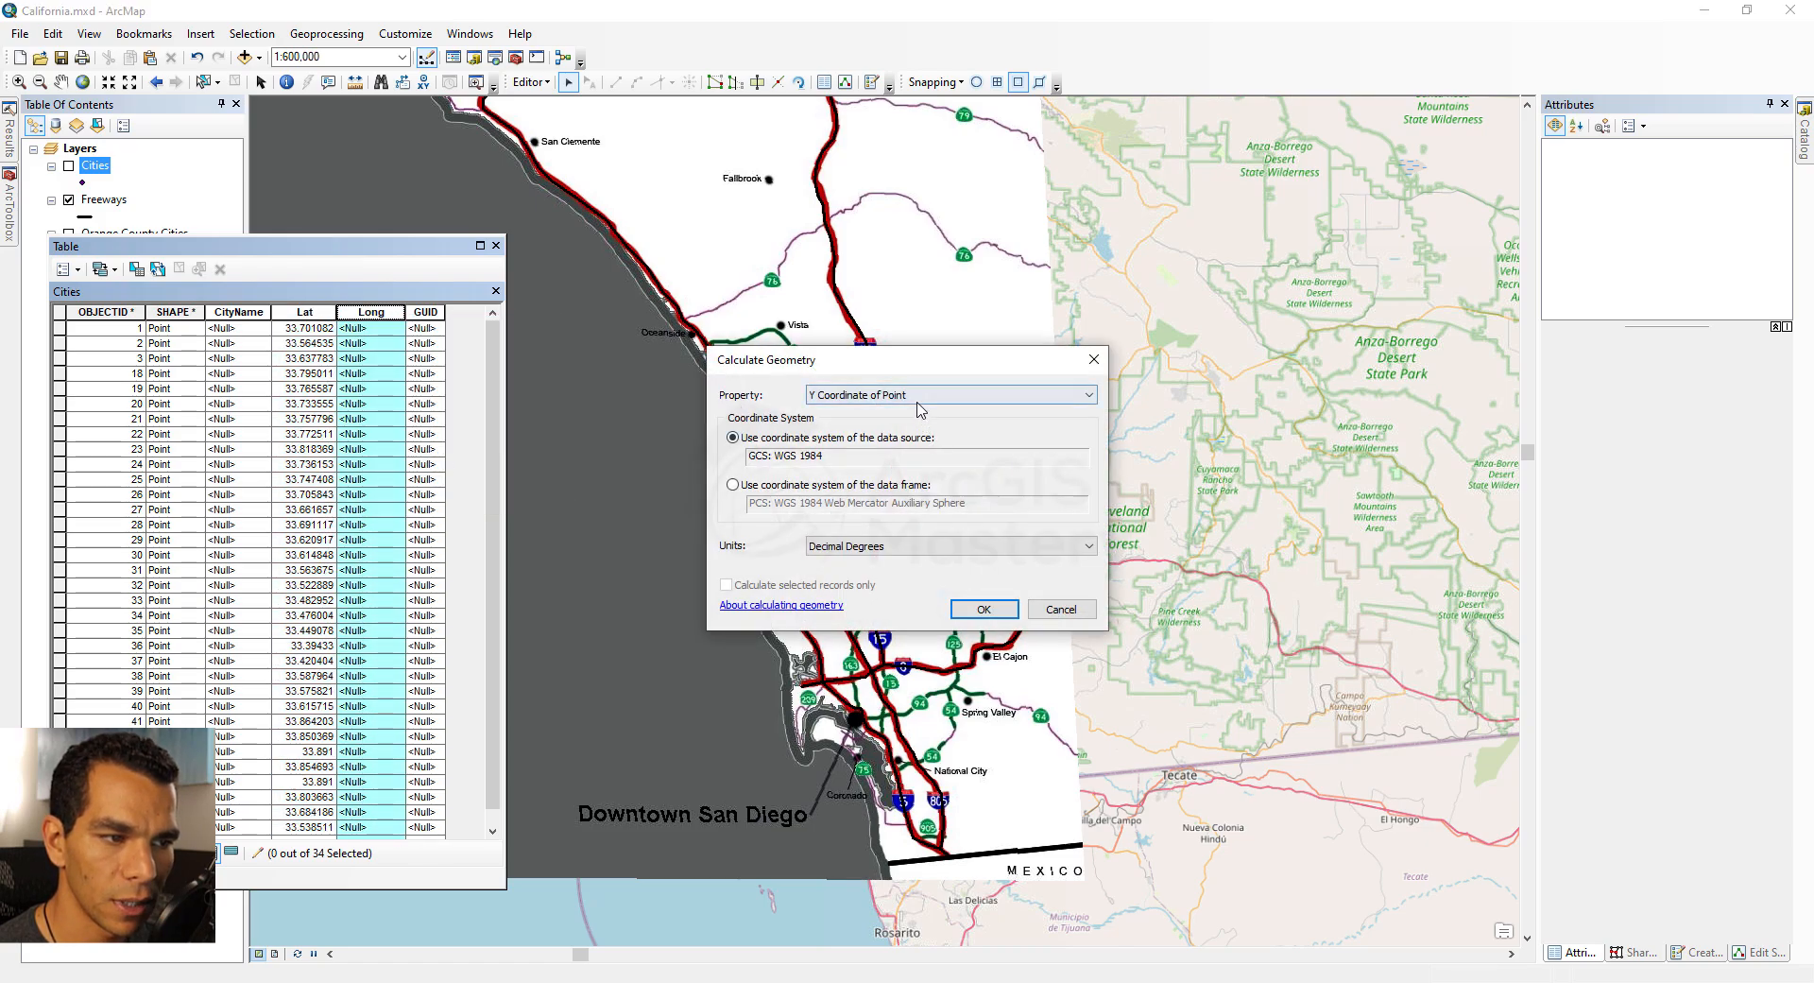
click(944, 395)
click(900, 413)
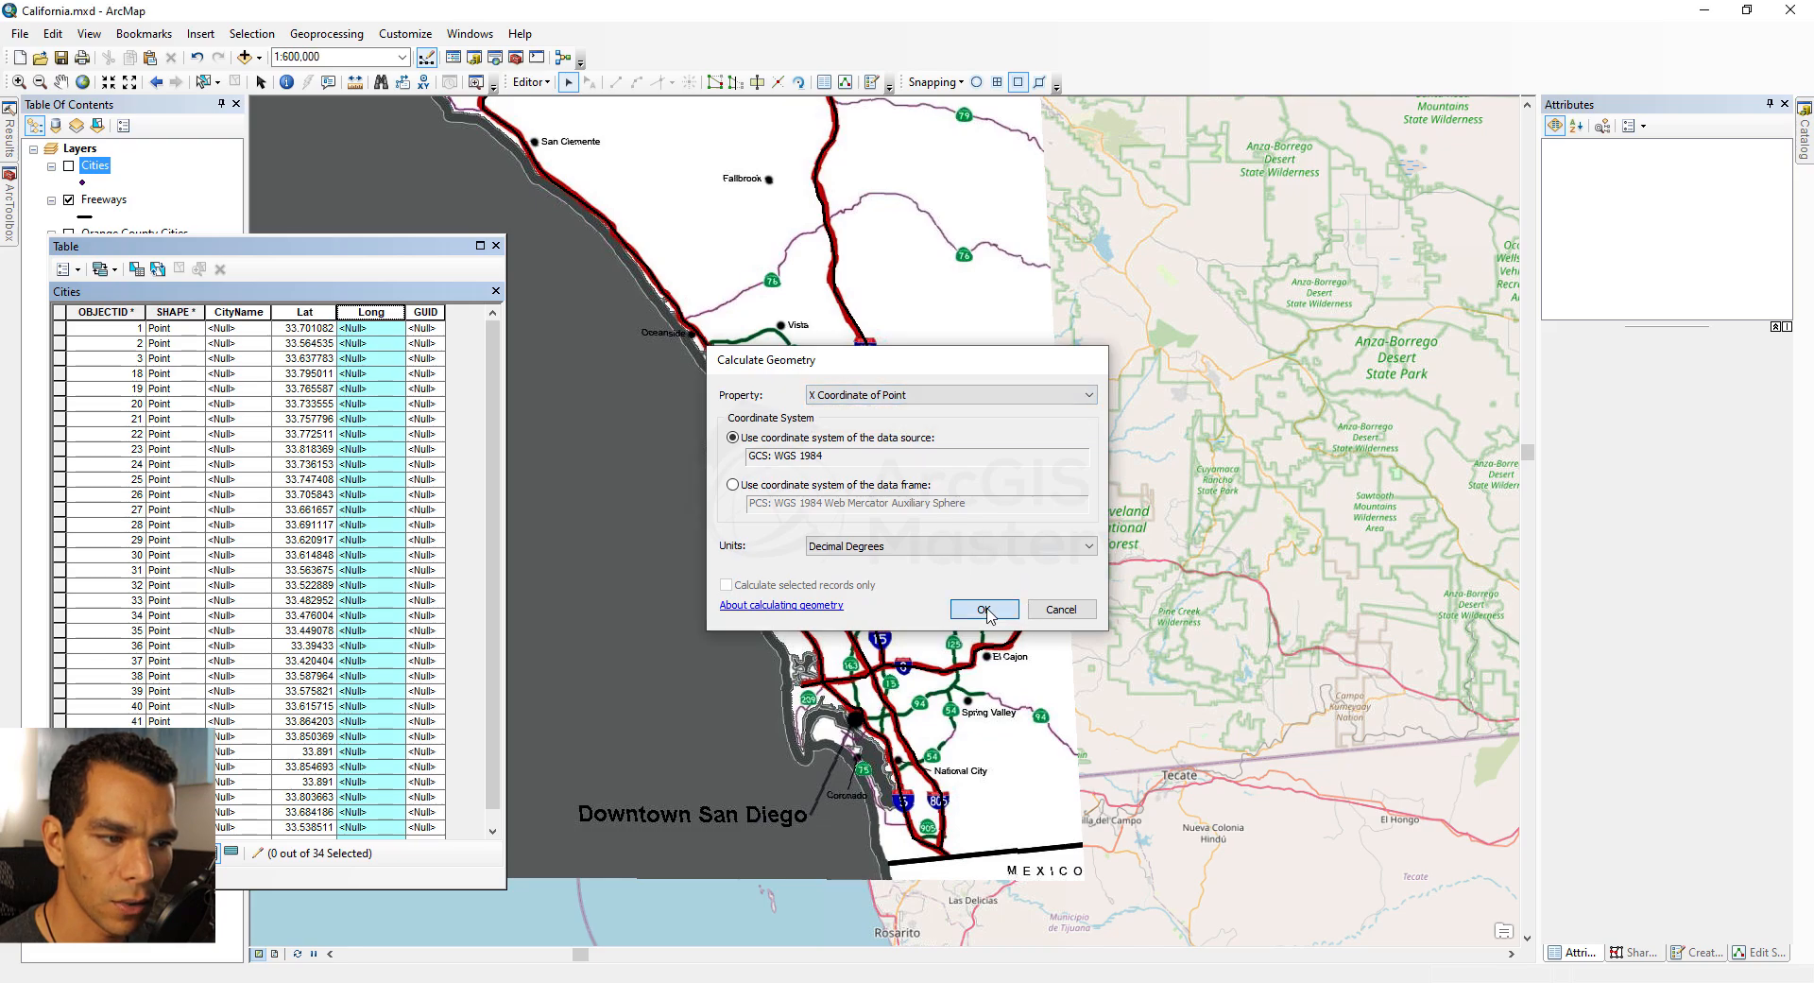
click(984, 608)
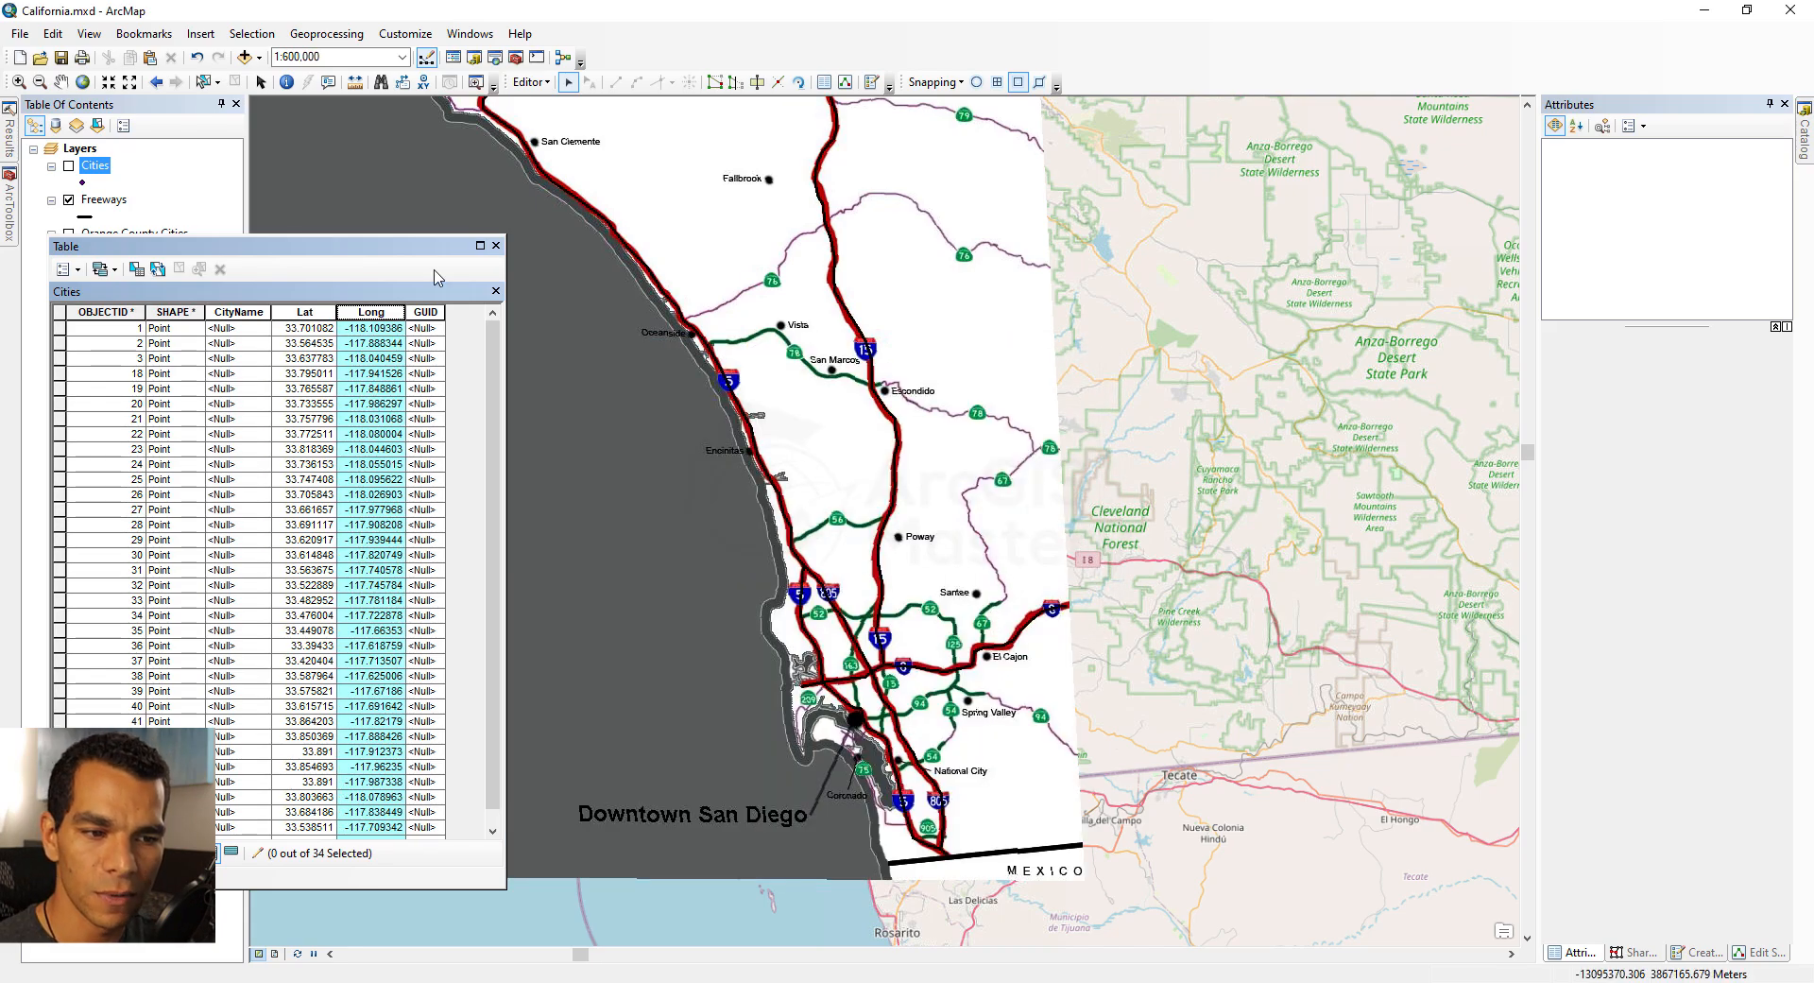